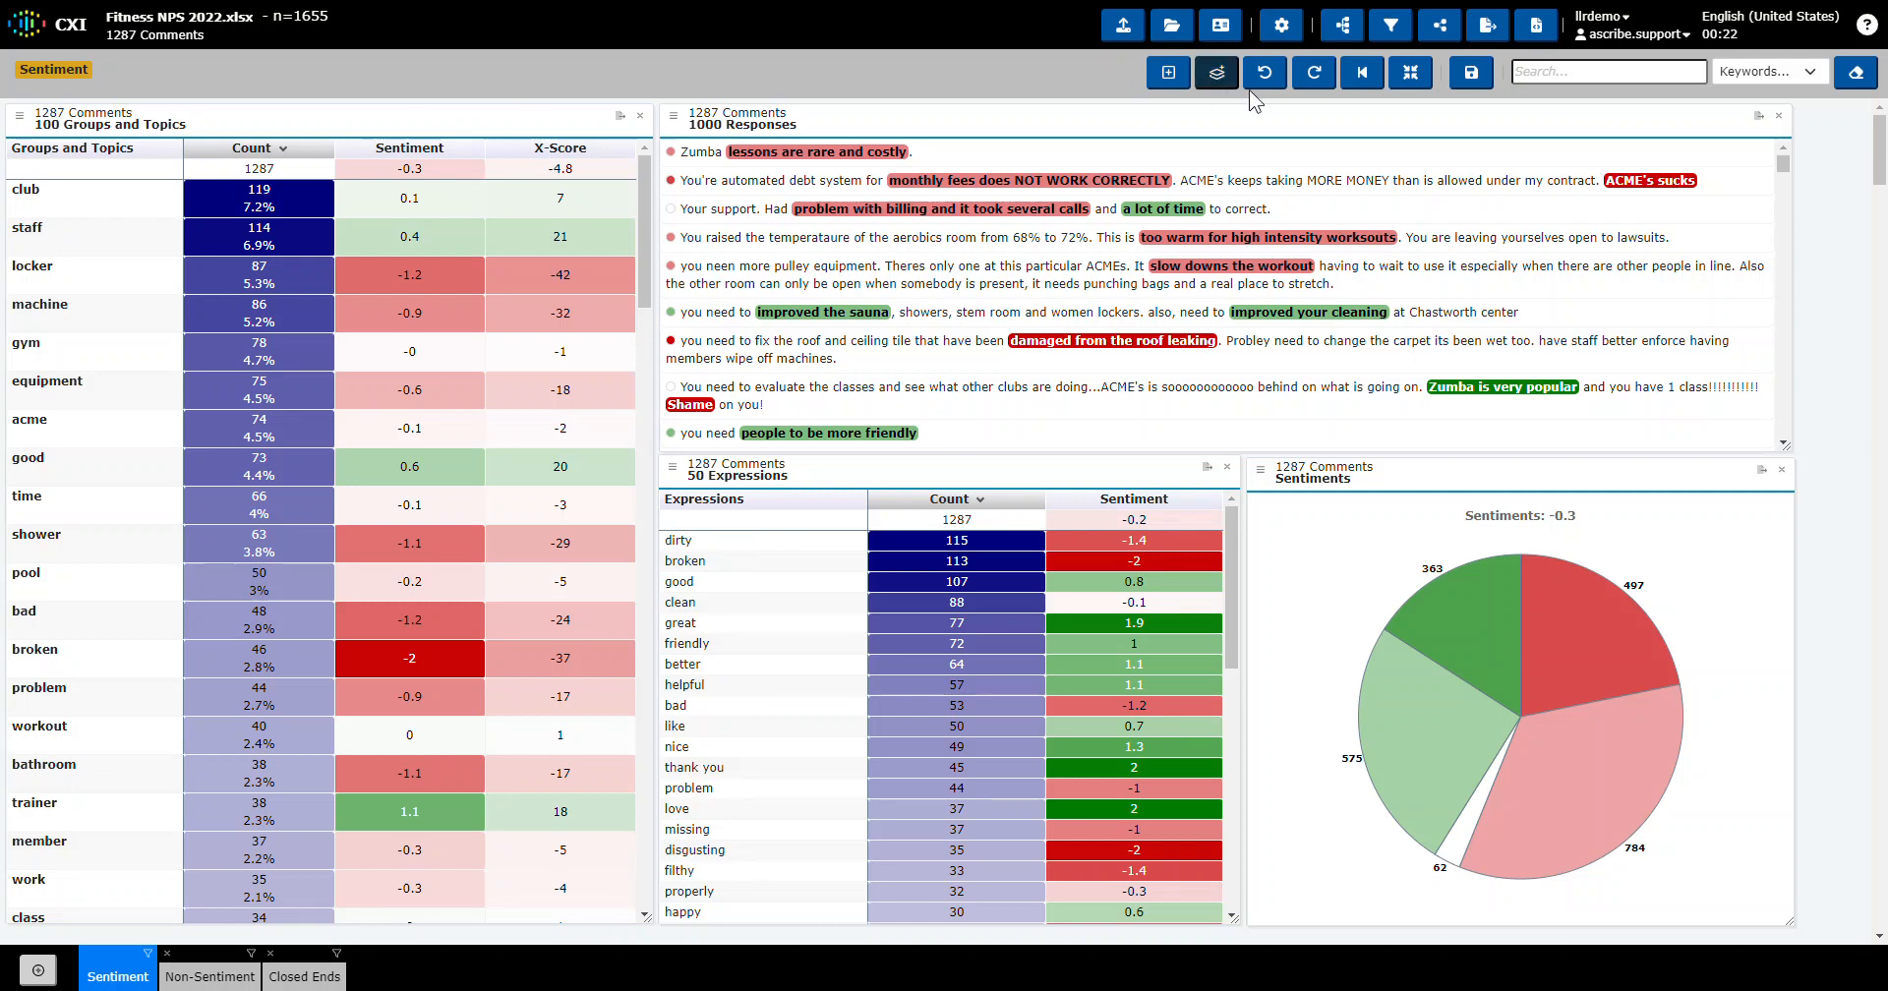
Open the topic grouping editor and apply the saved Fitness 2022 V2 taxonomy without preserving current groups
left_click(1344, 26)
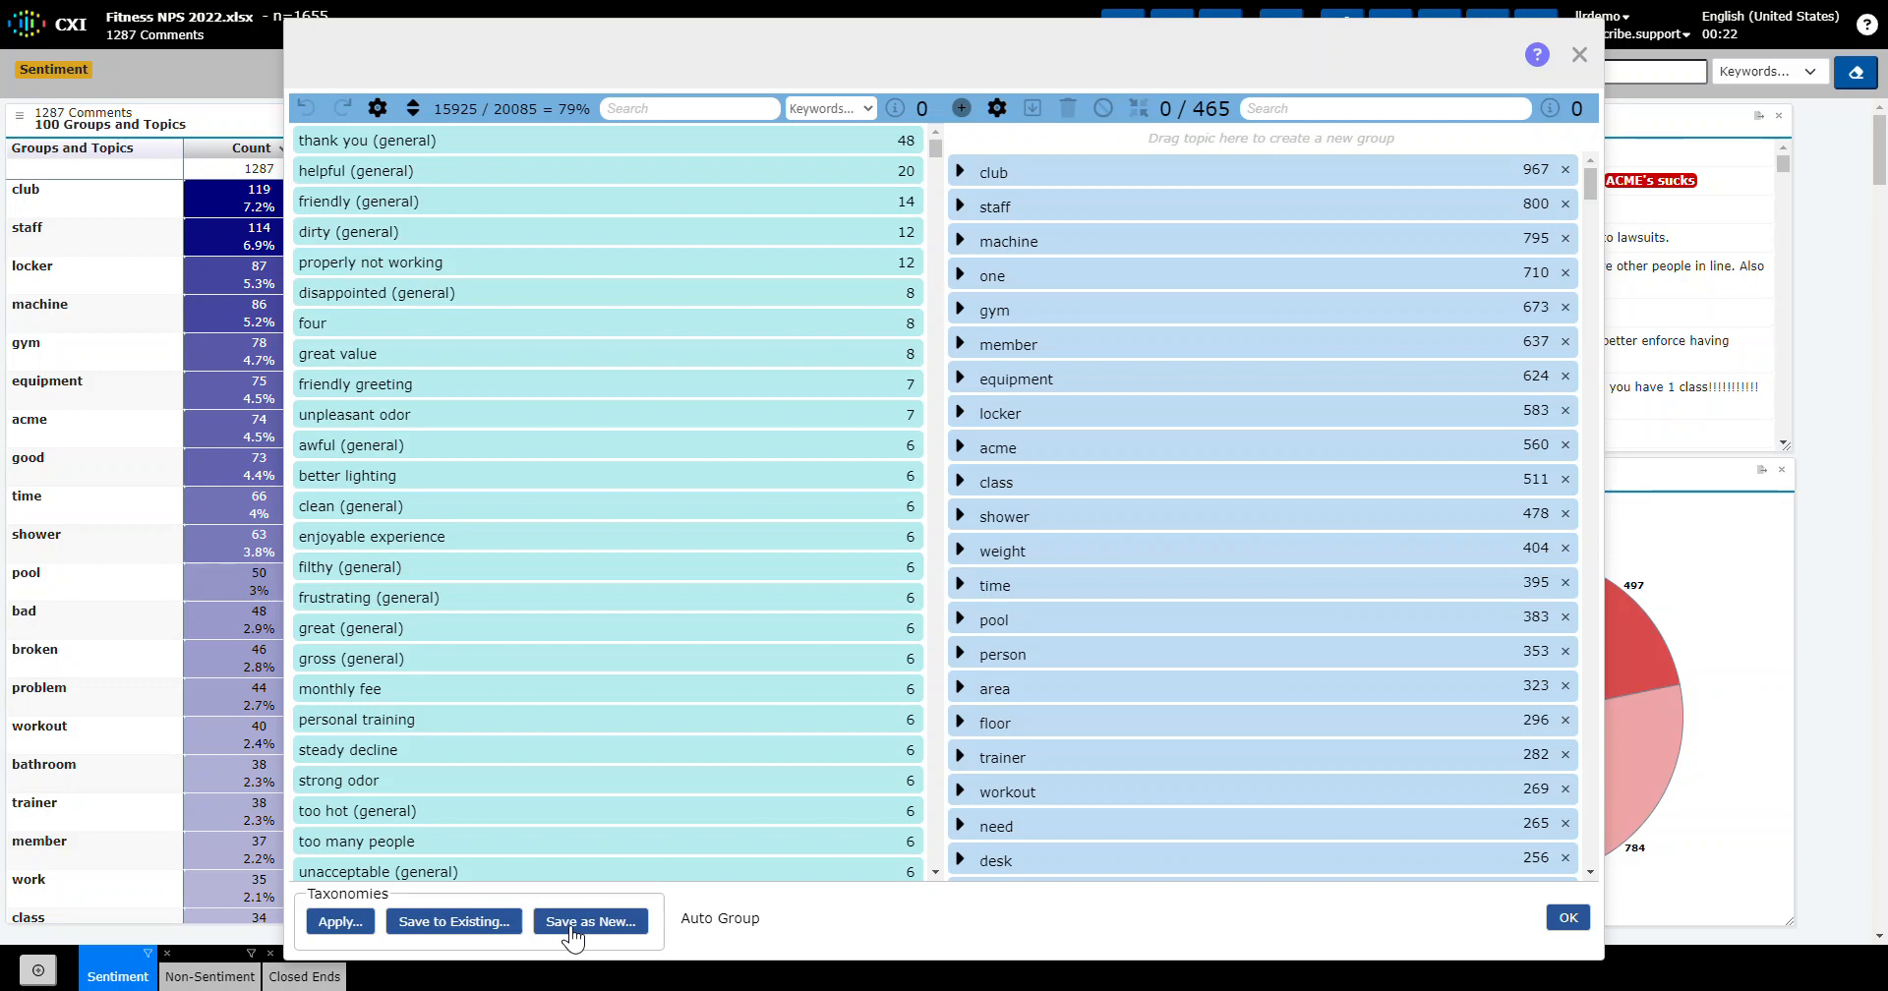
left_click(371, 929)
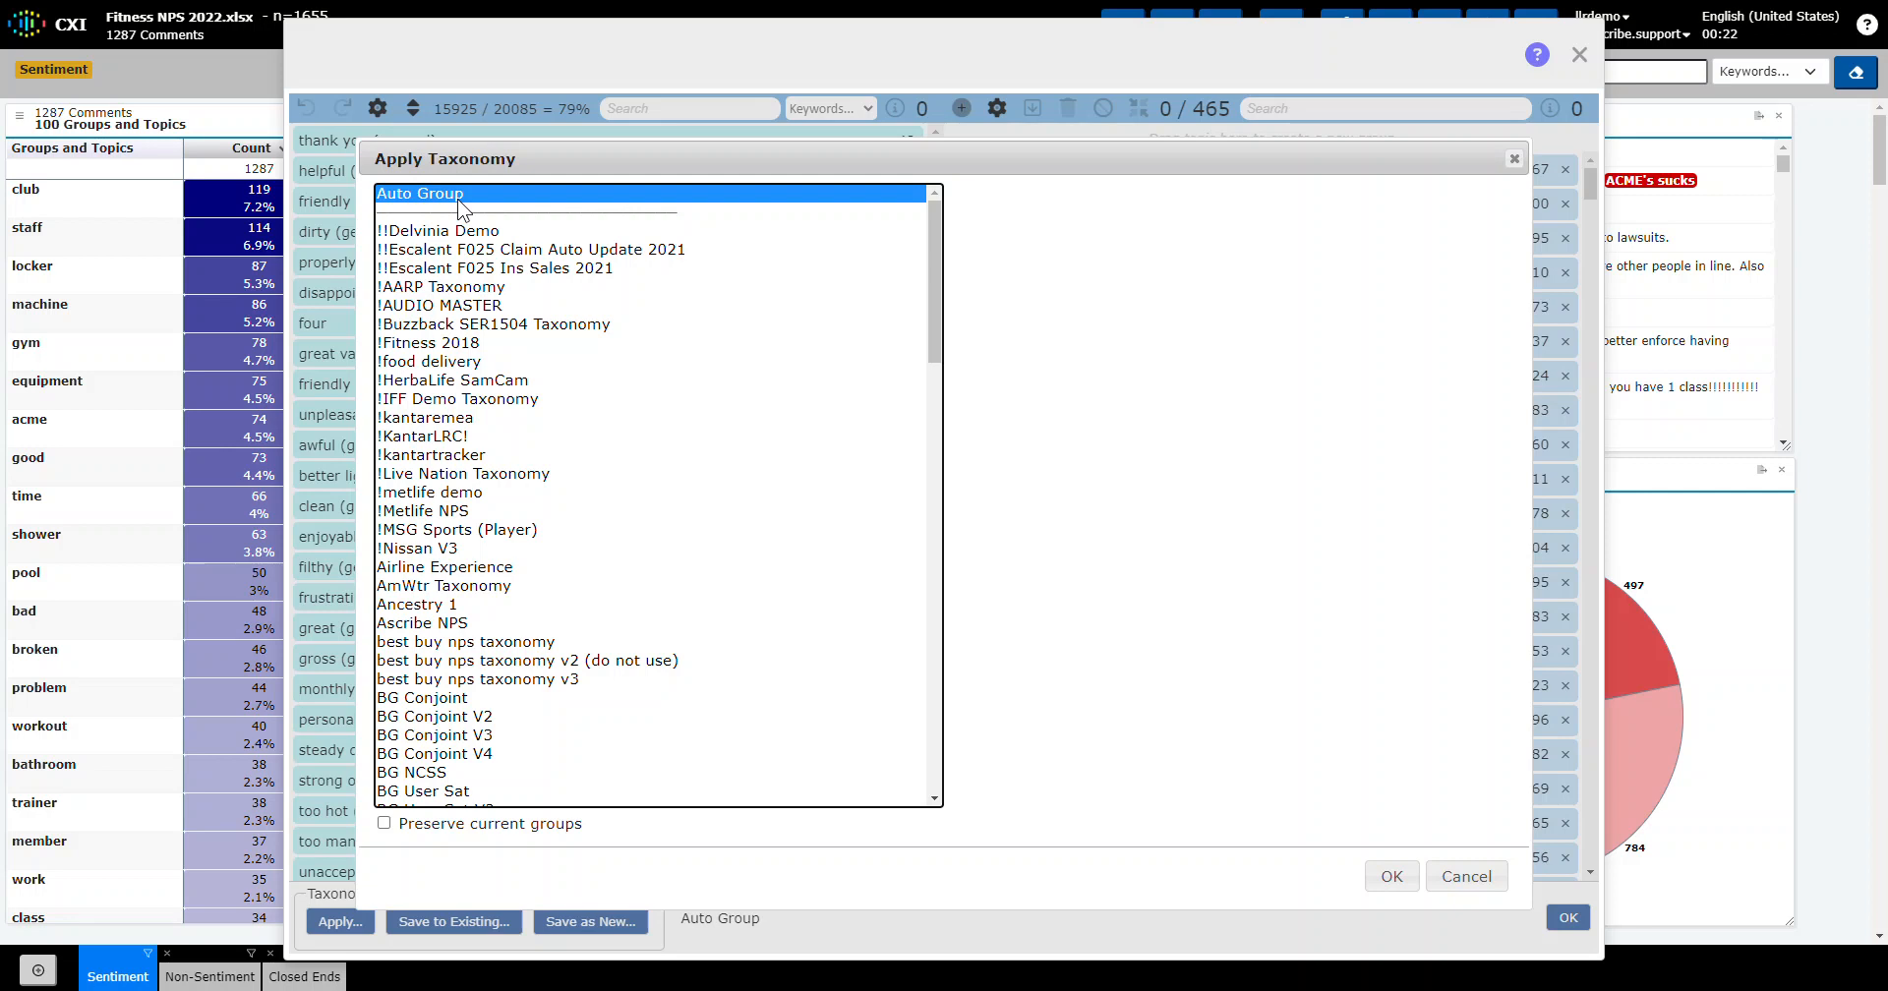
left_click_drag(926, 281, 938, 562)
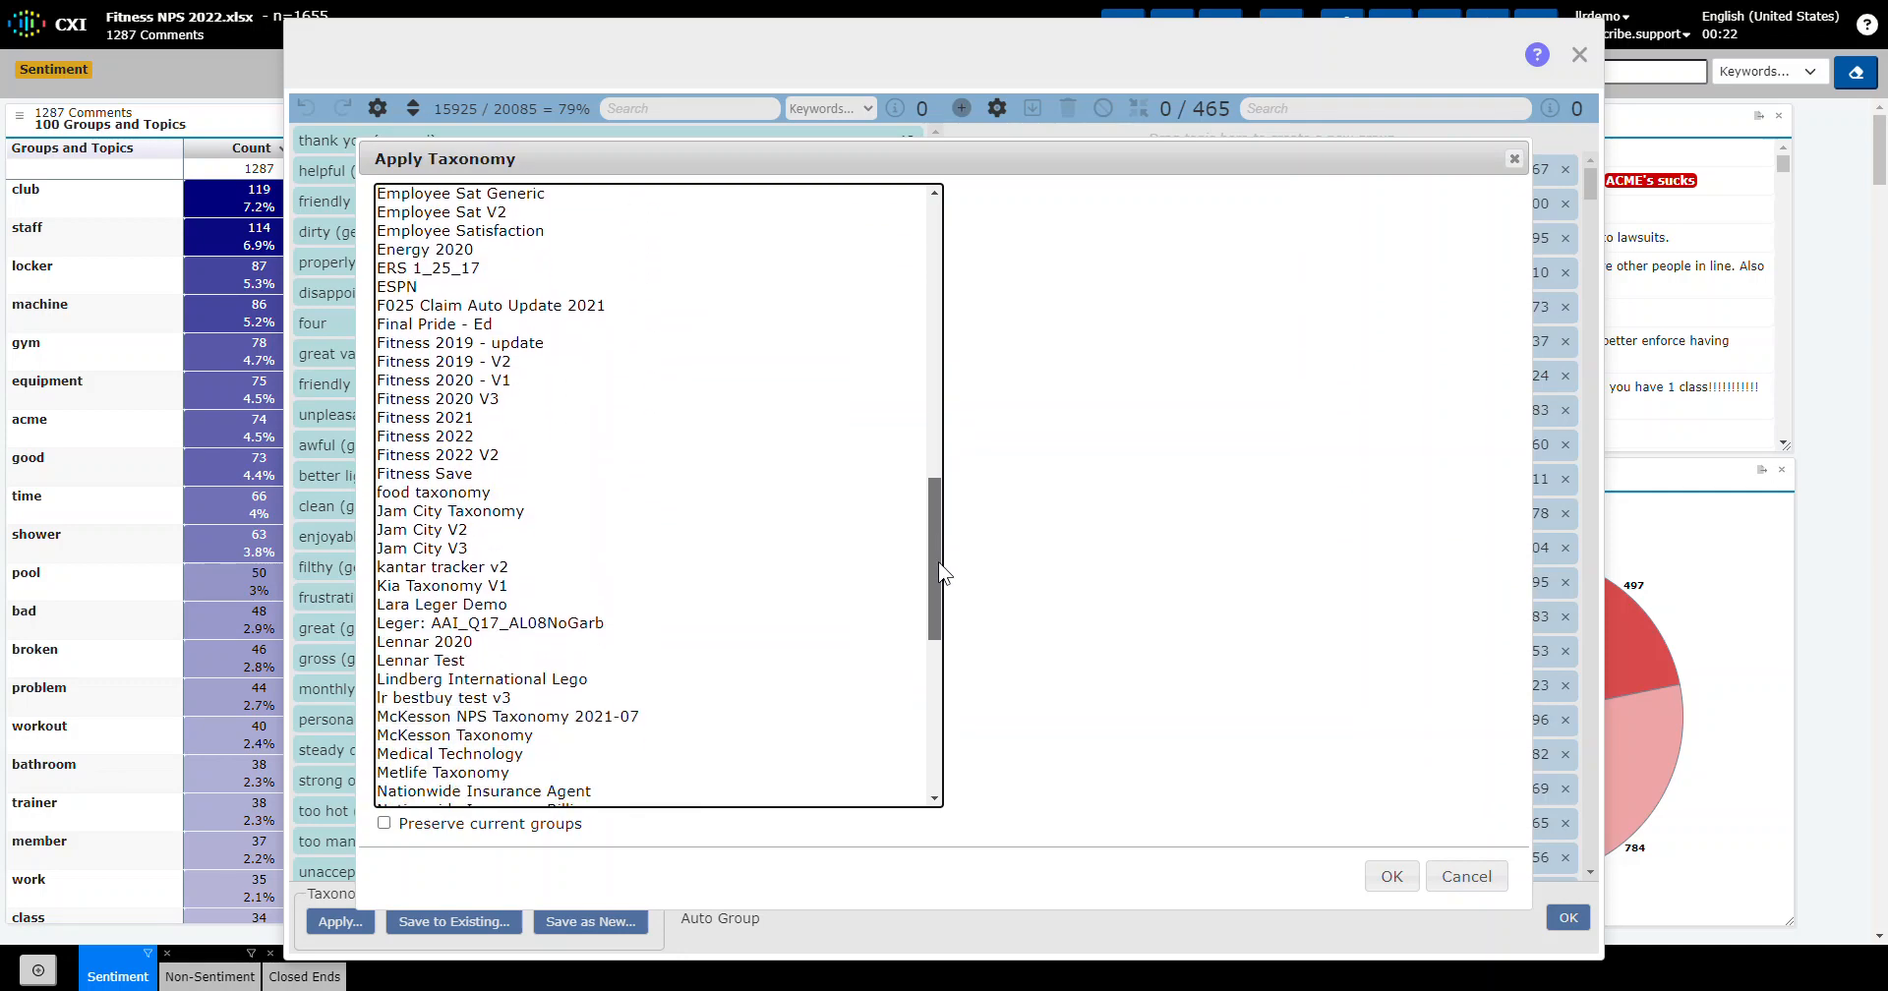
left_click(489, 454)
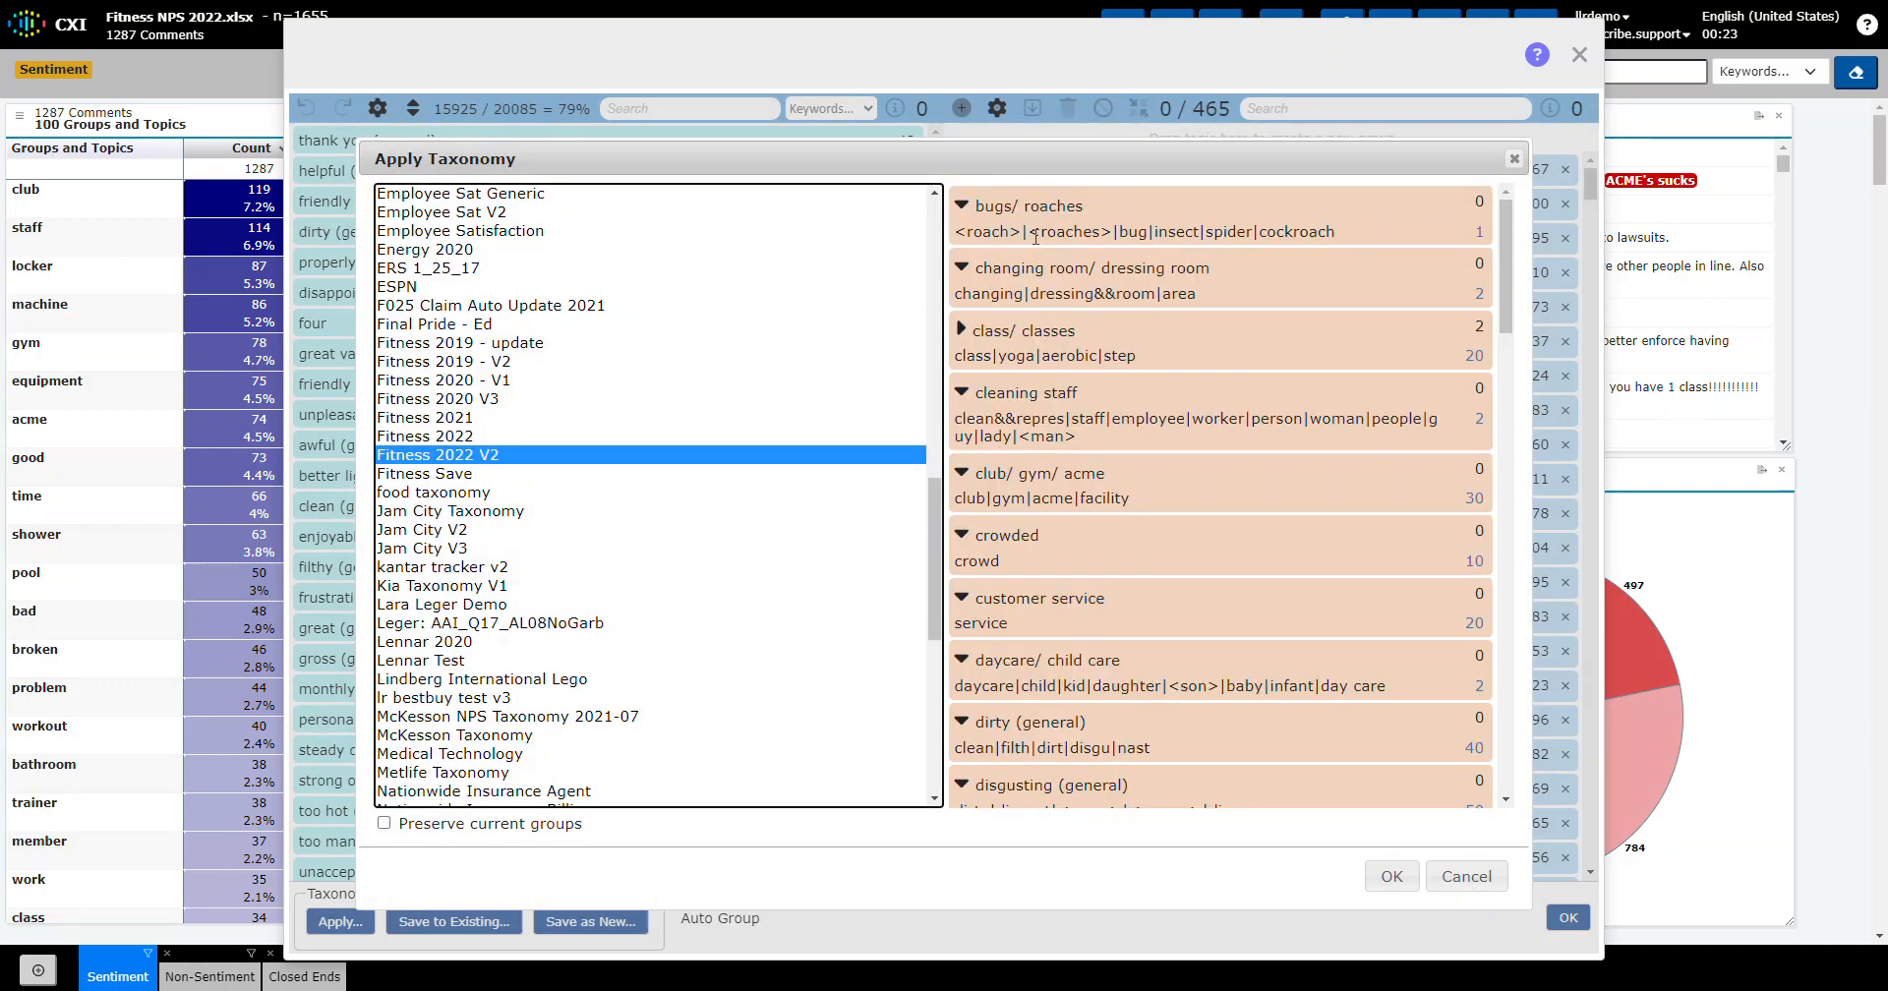
scroll(1039, 382, "down", 2)
scroll(1037, 380, "down", 15)
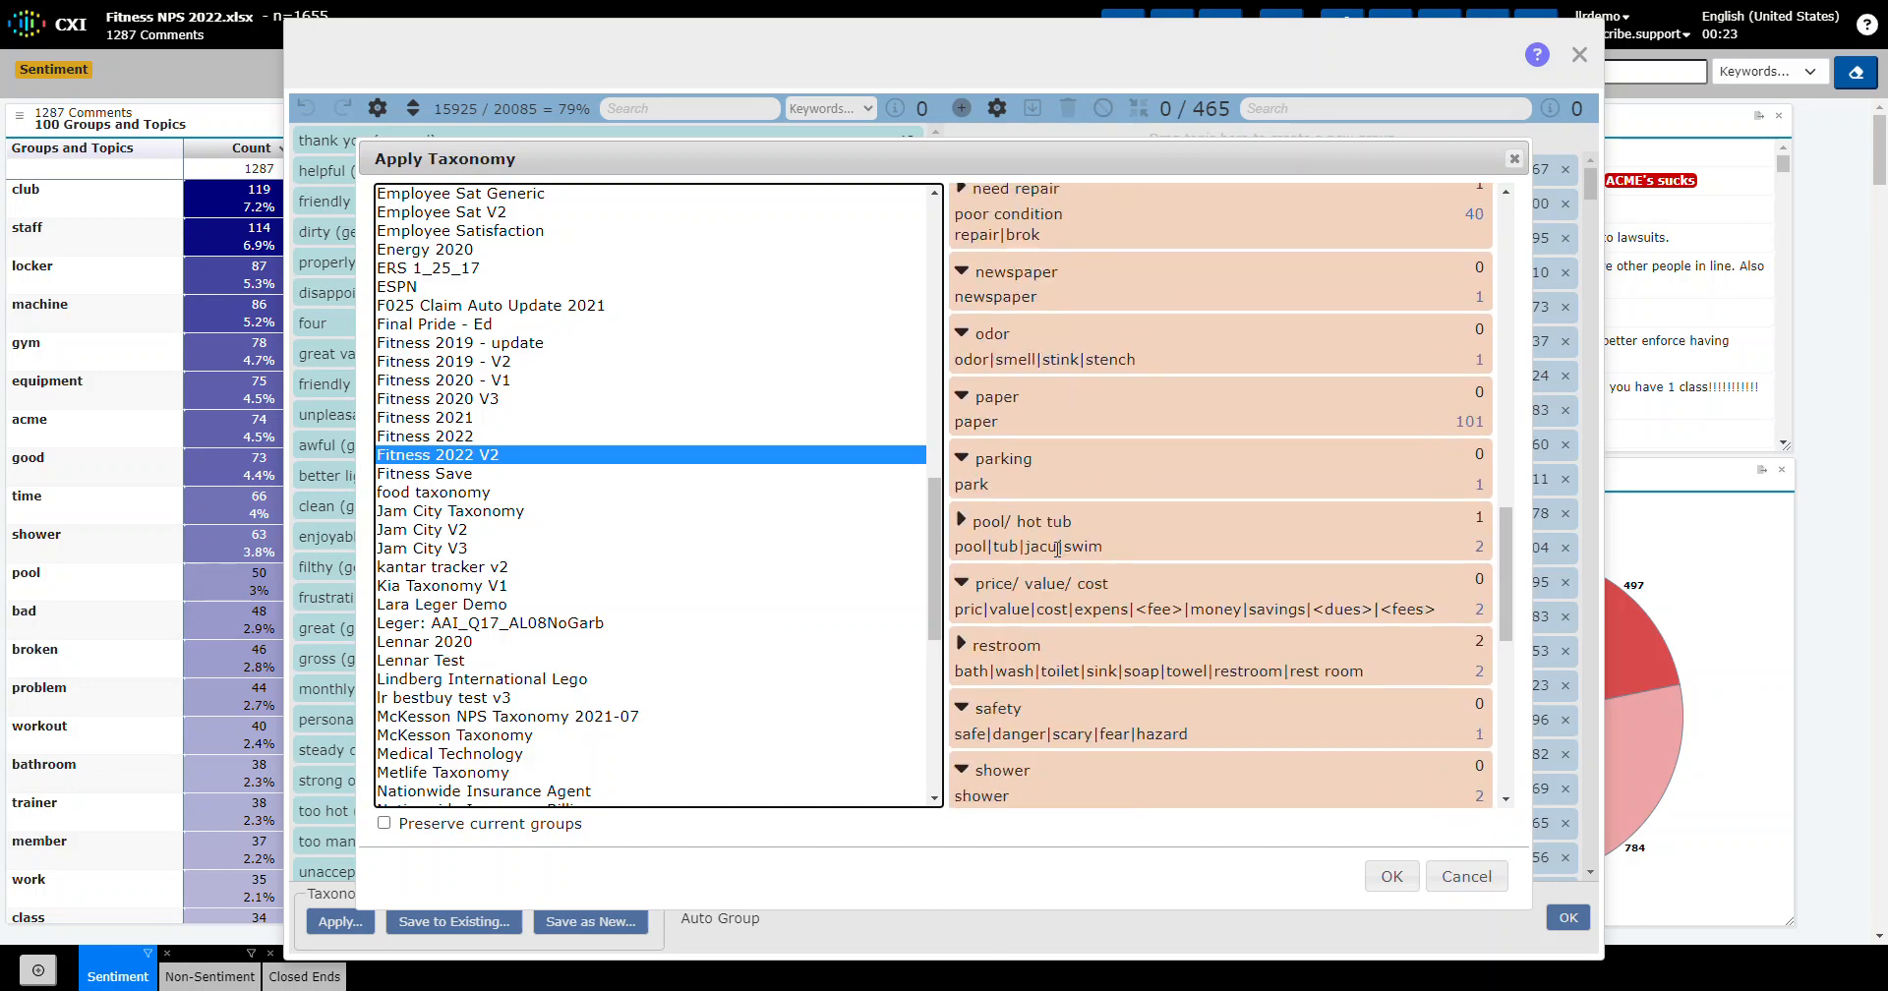
scroll(1054, 556, "up", 17)
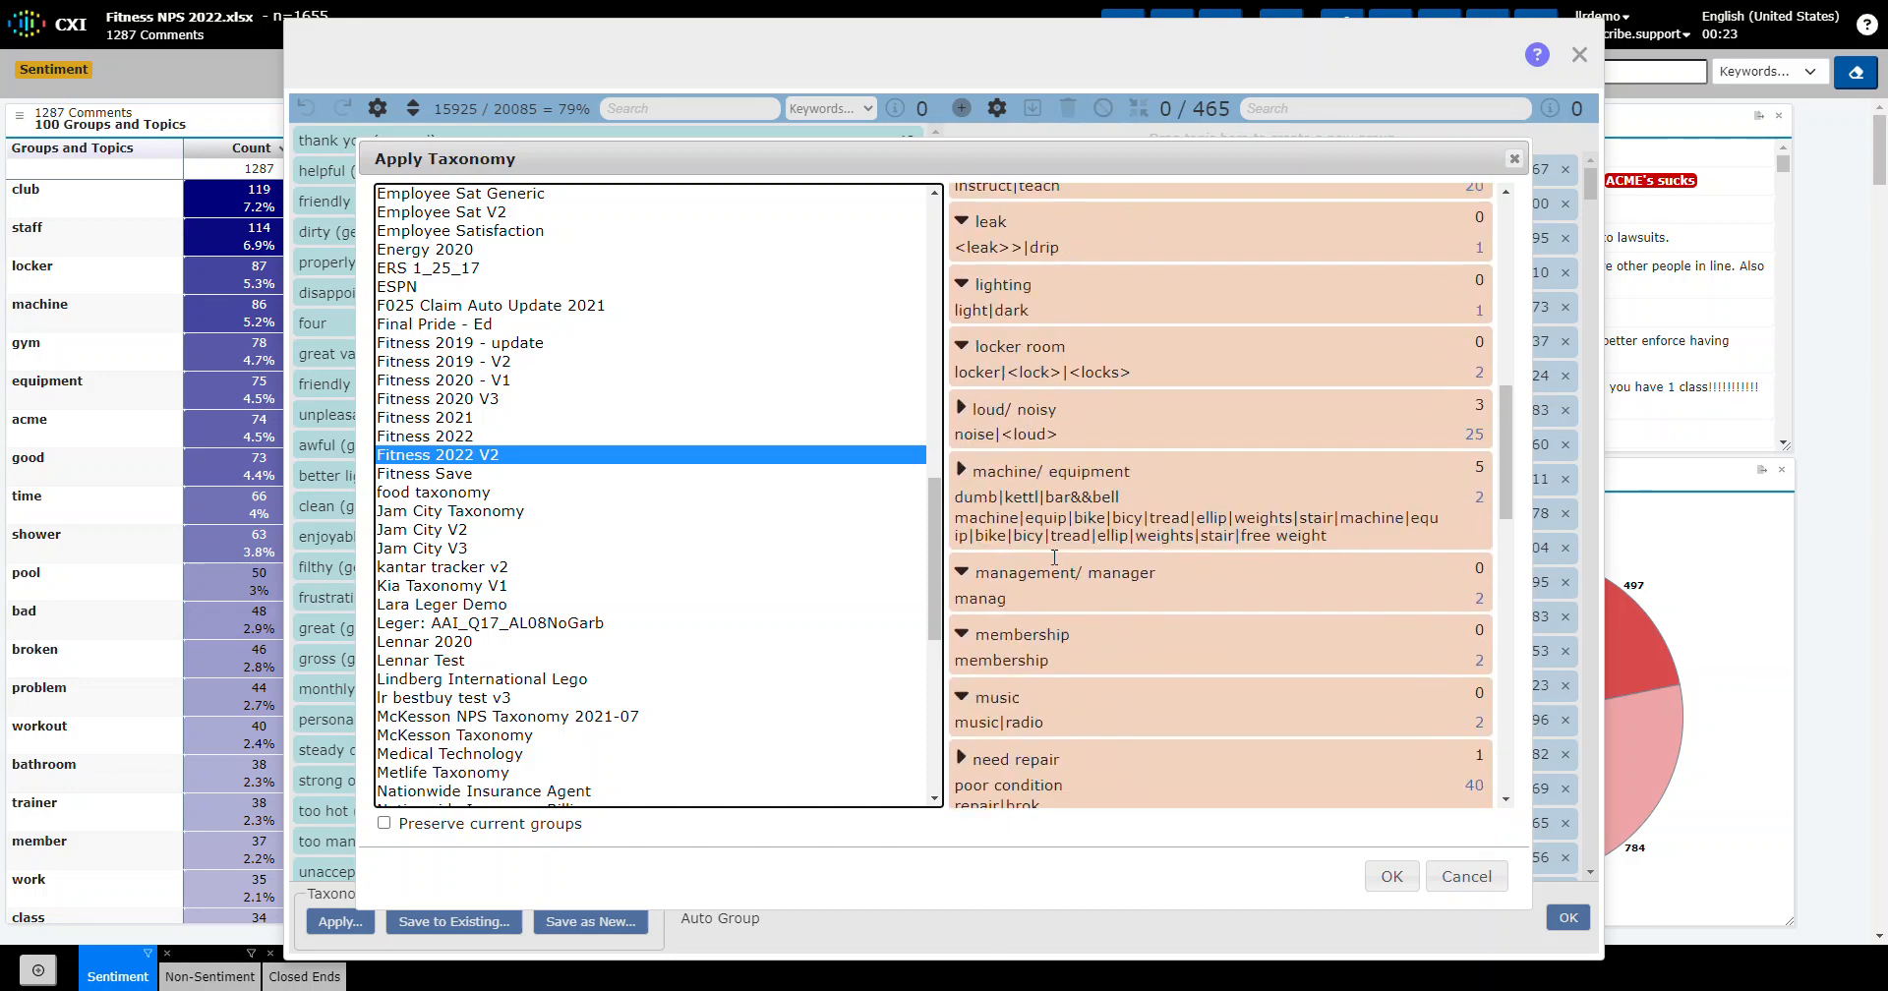
left_click(1389, 877)
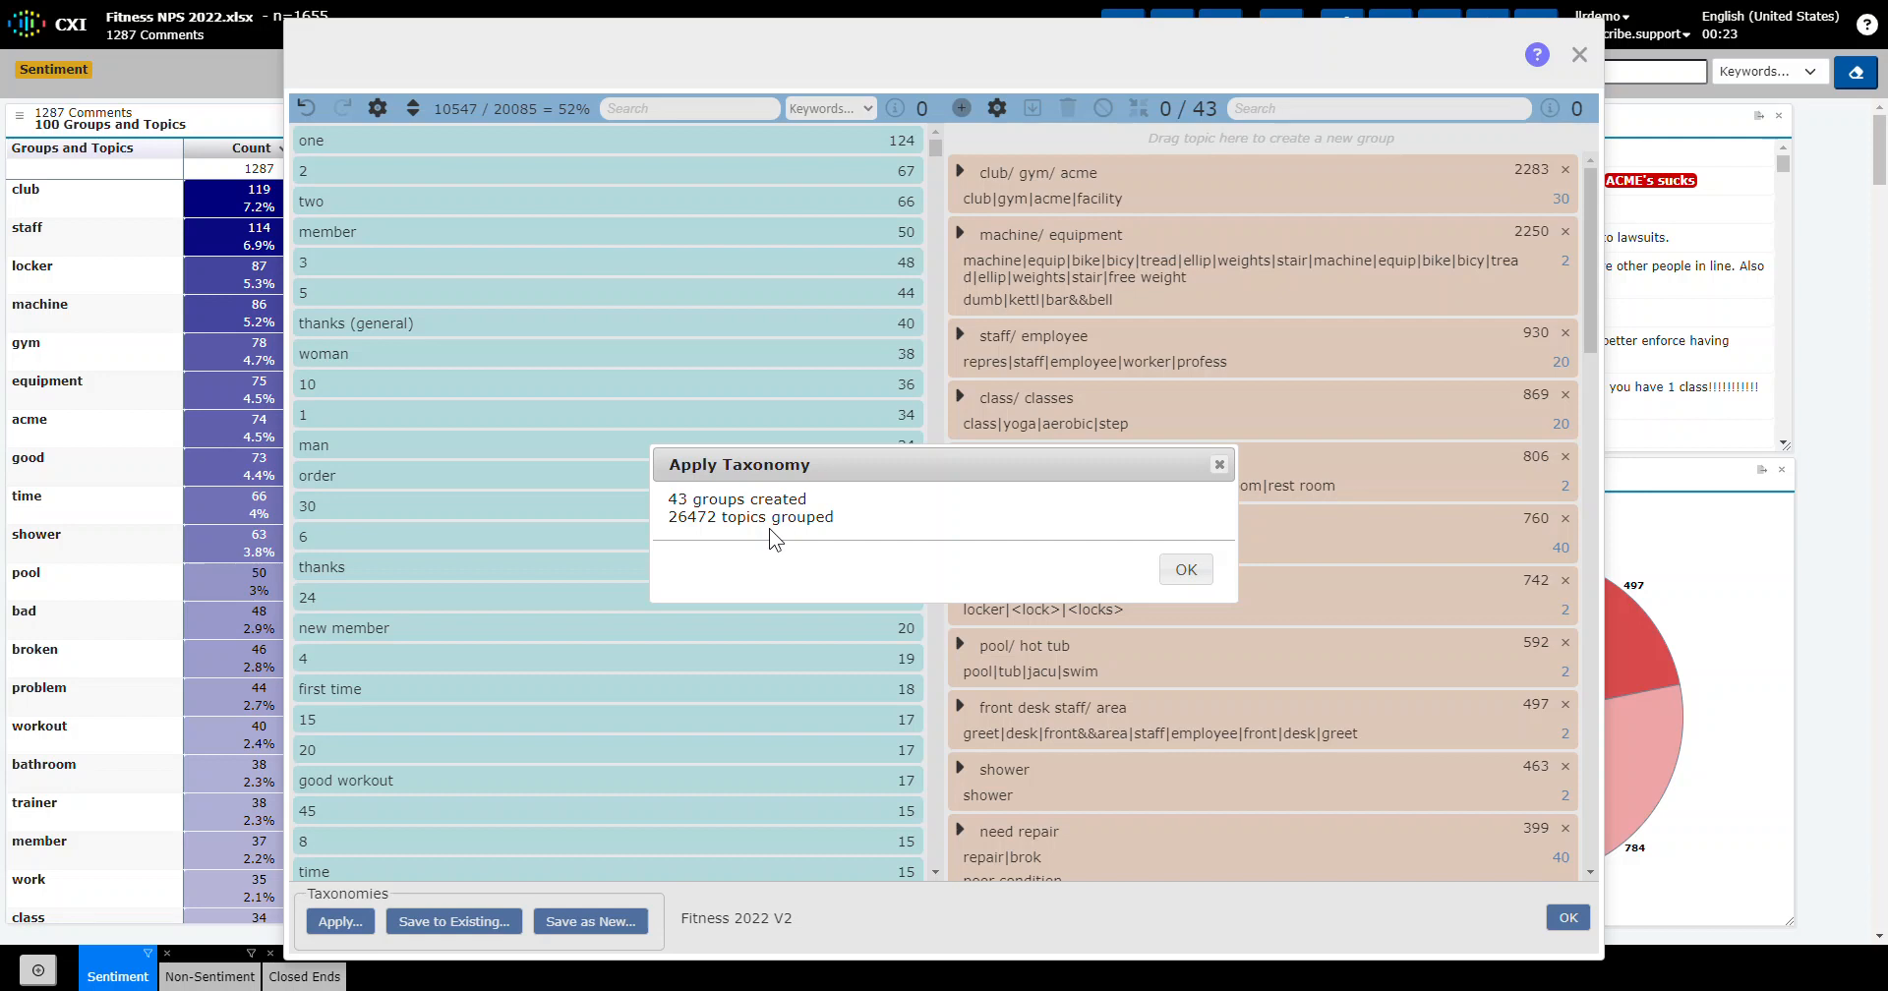
left_click(1172, 568)
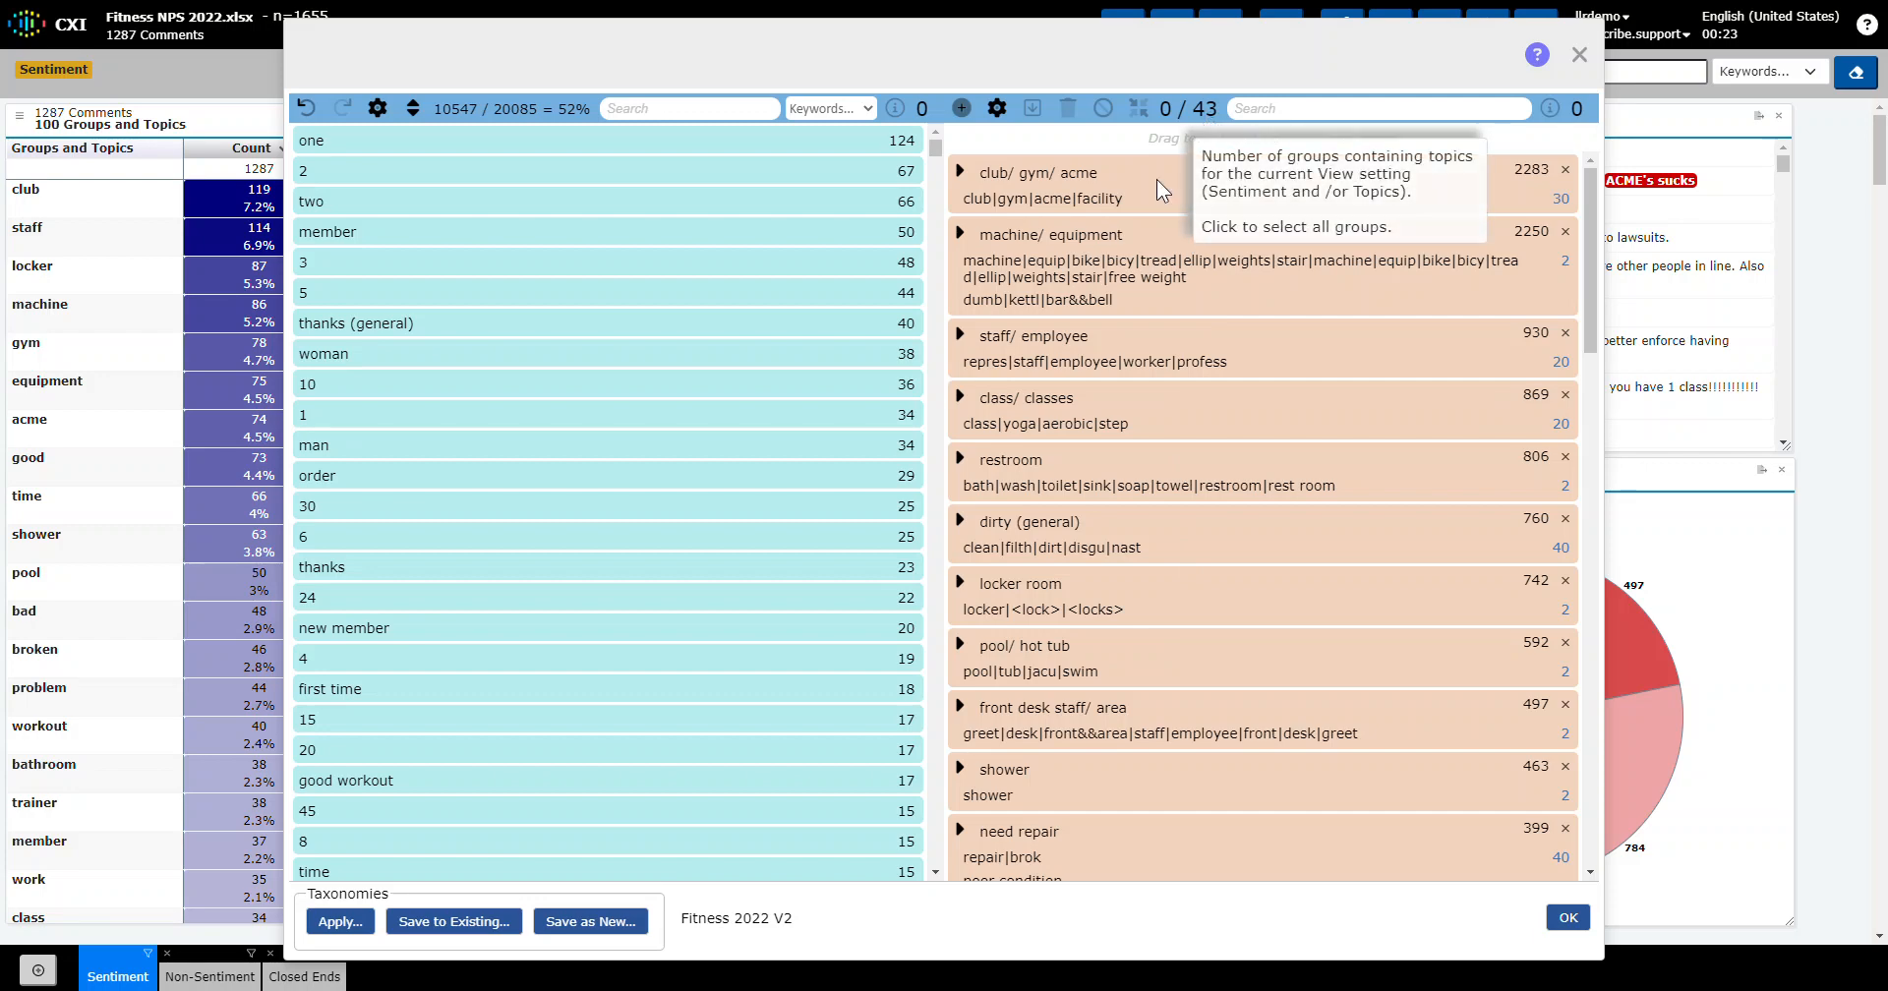
Review the taxonomy's groups and inspect the topics inside the machine/ equipment group
scroll(1108, 531, "down", 10)
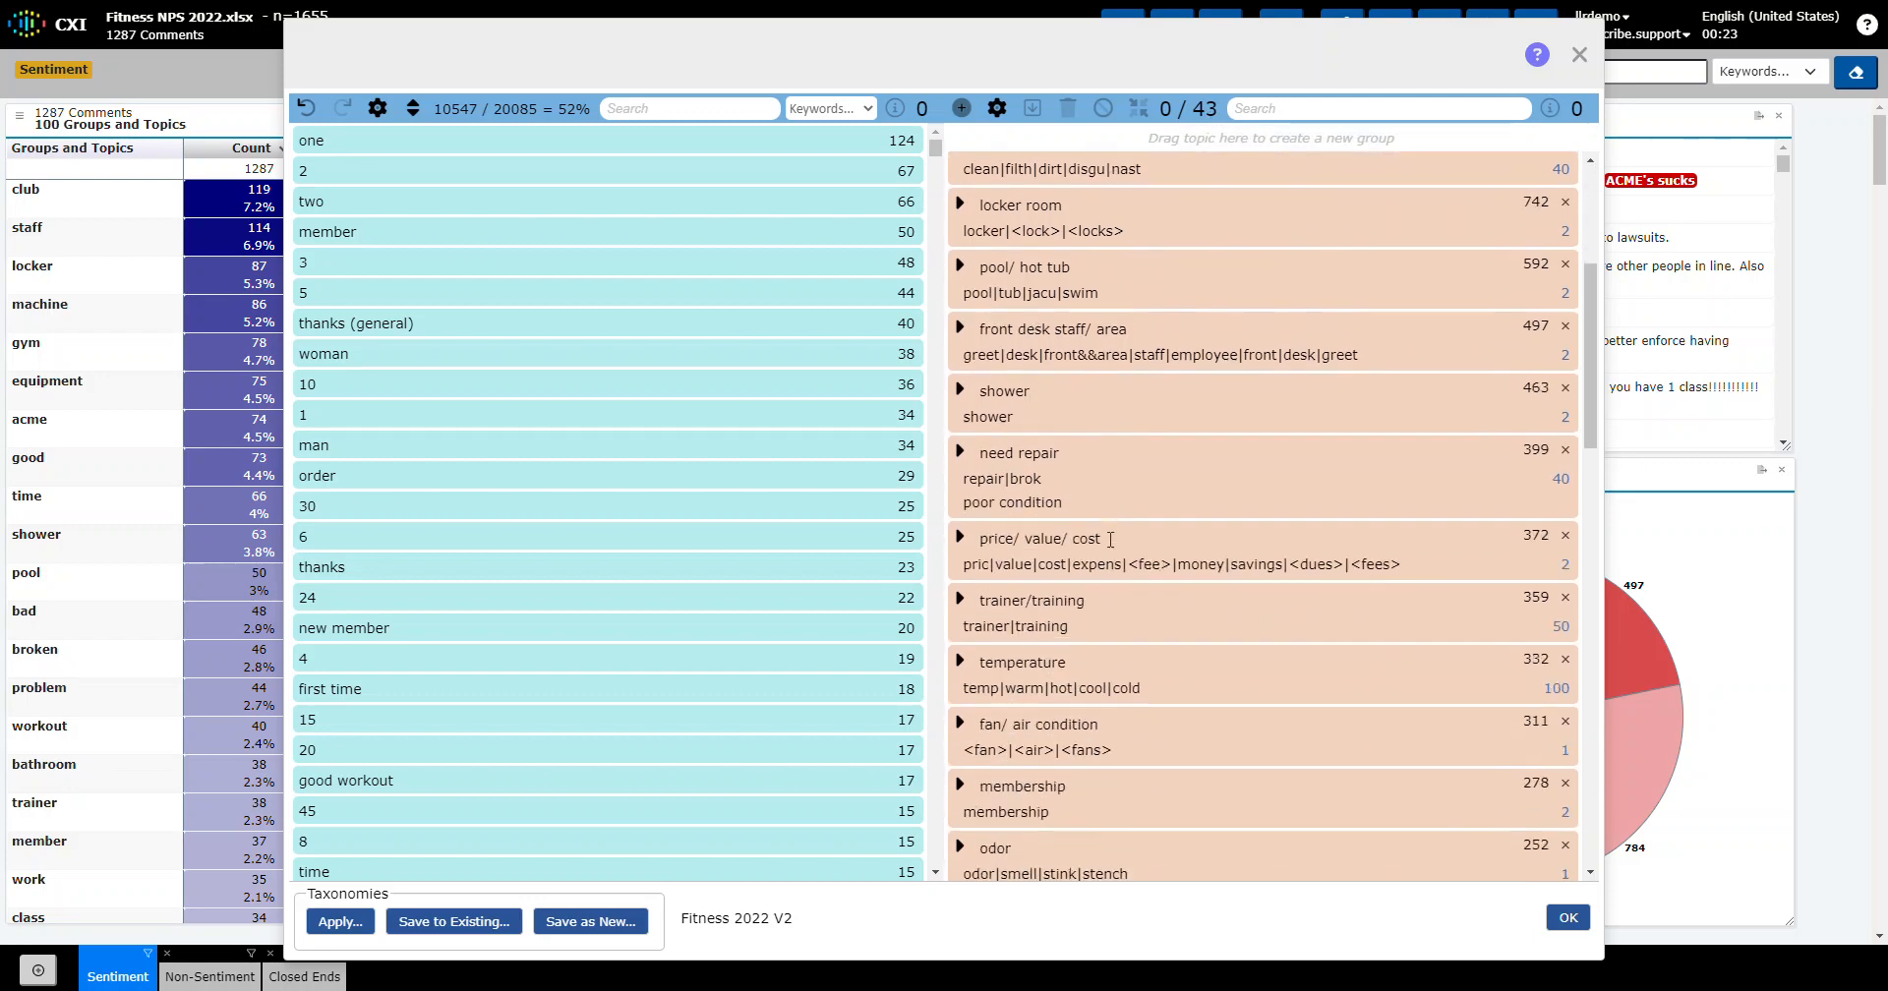
scroll(1110, 542, "up", 10)
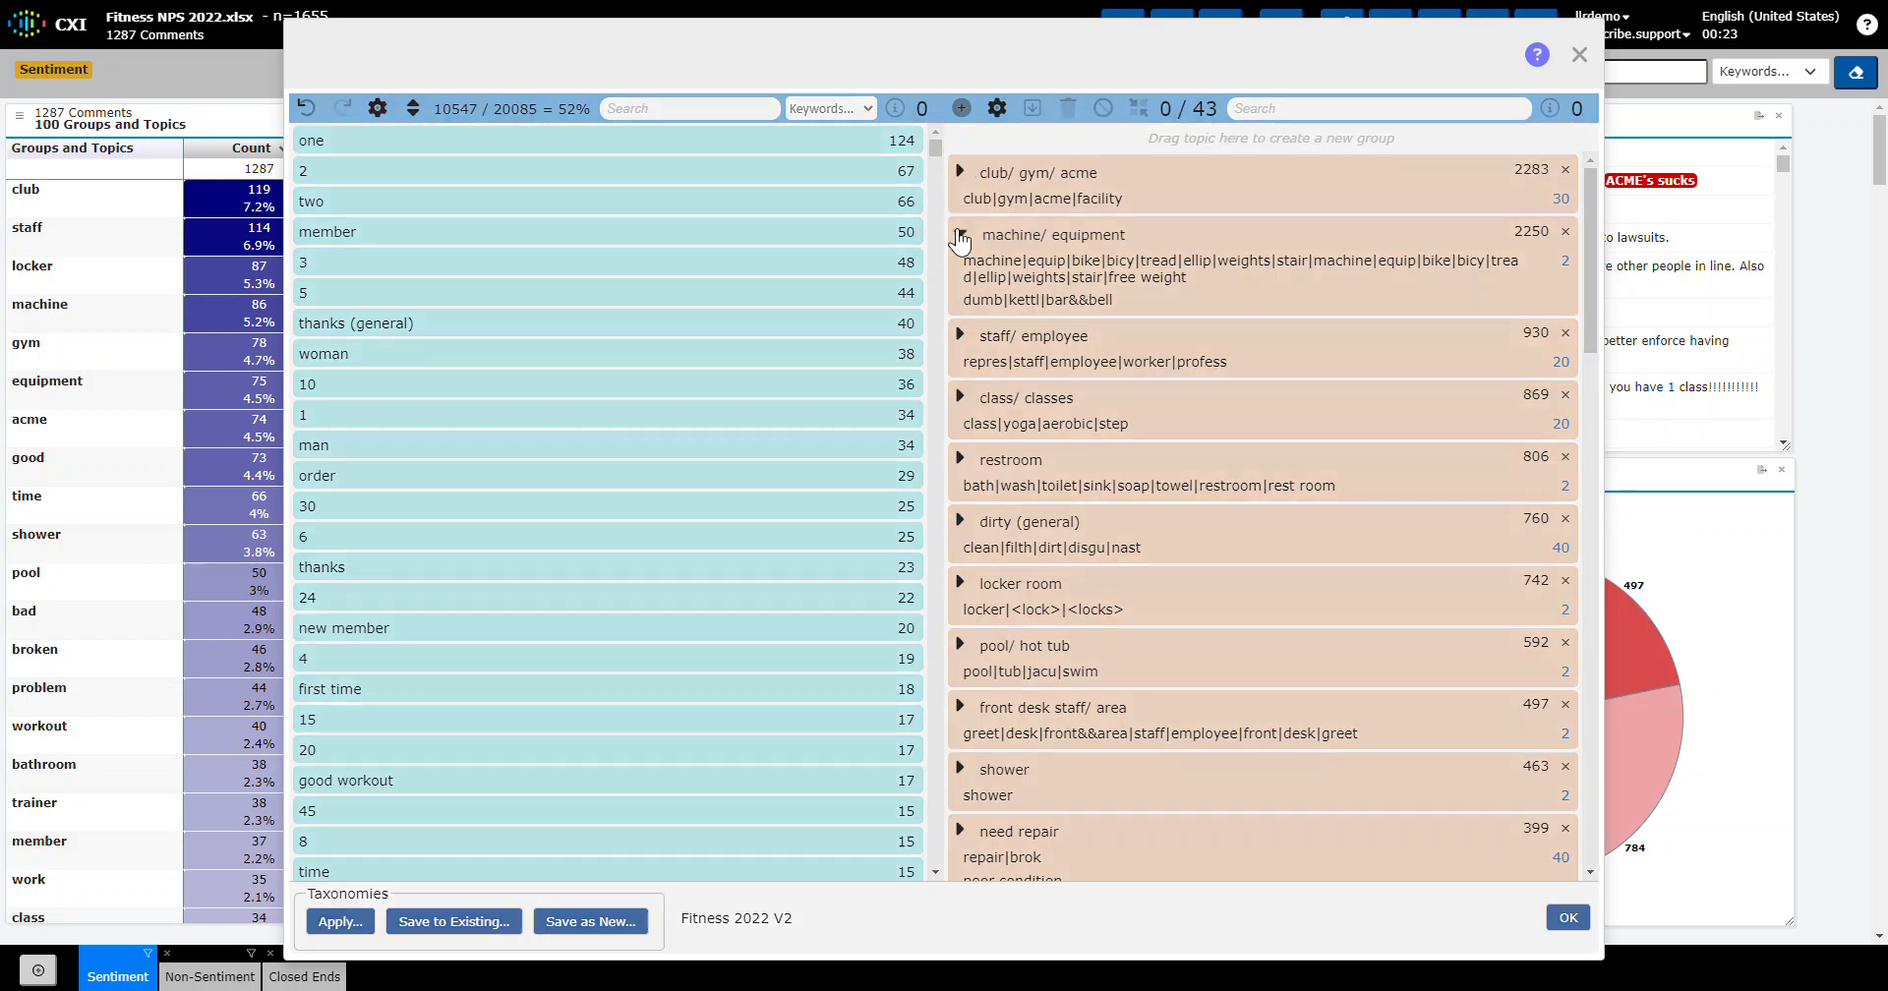
left_click(961, 236)
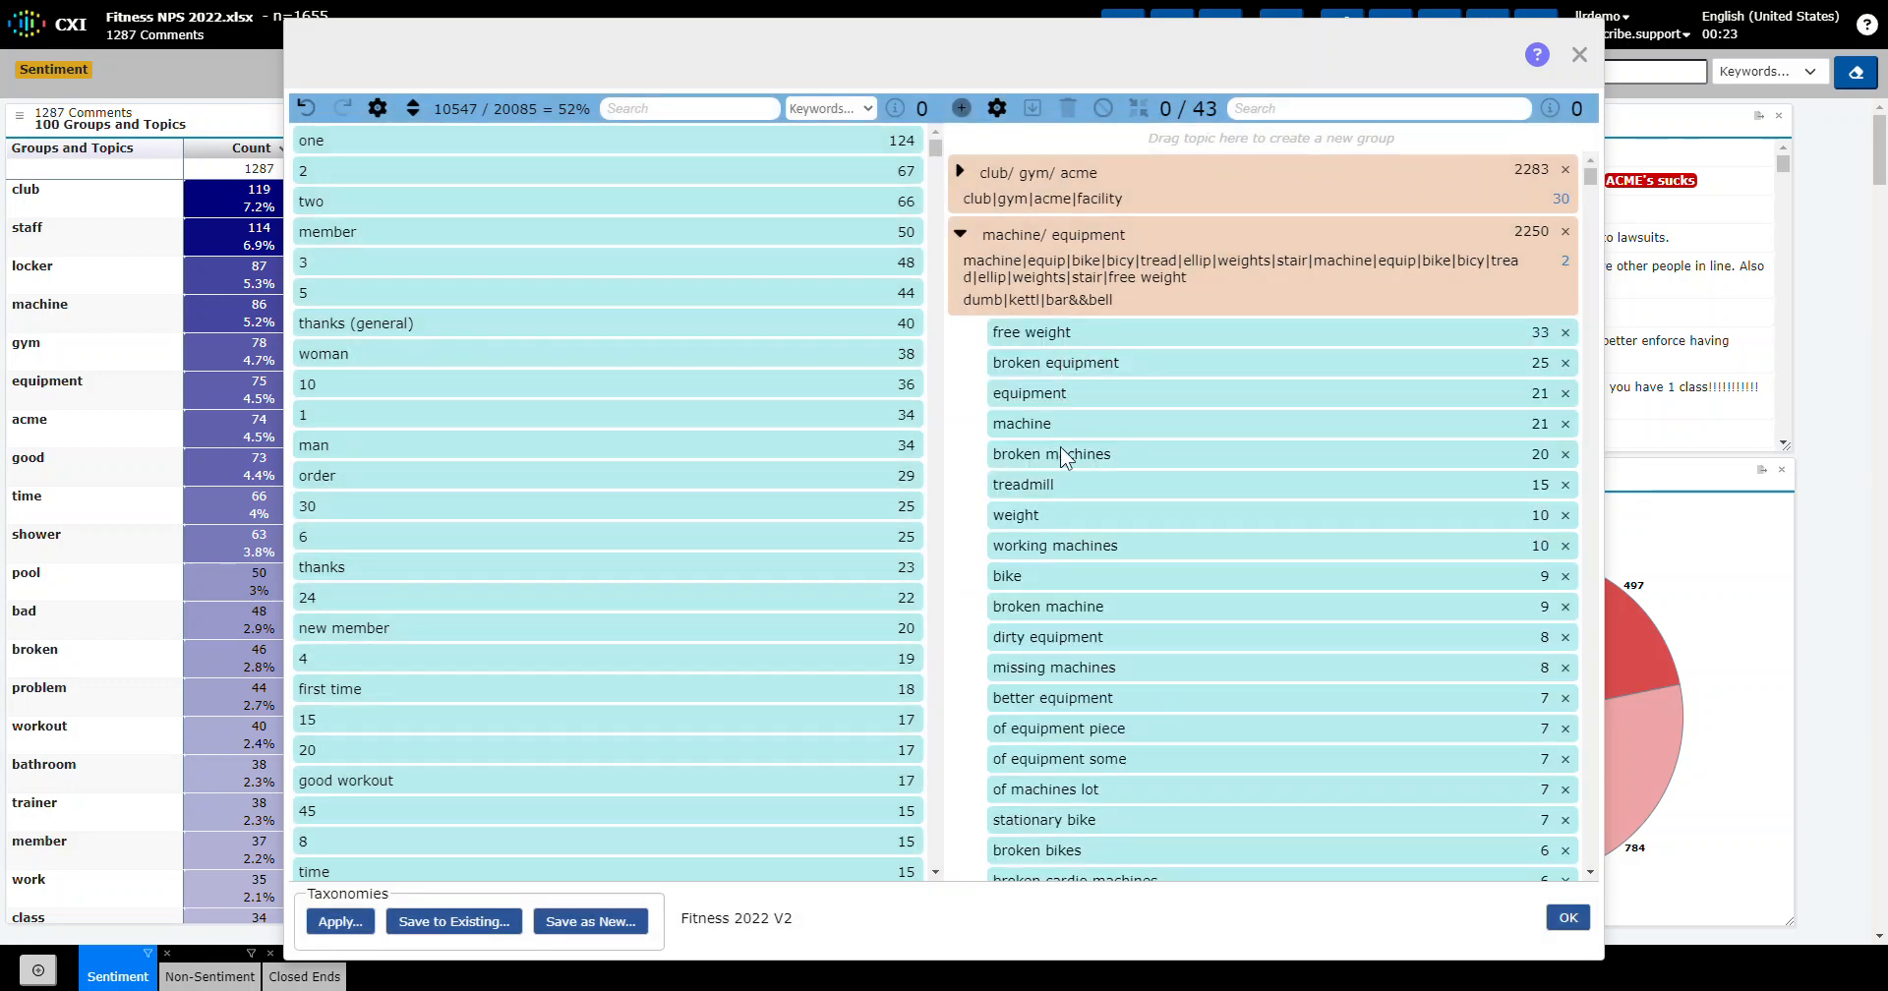
left_click(961, 236)
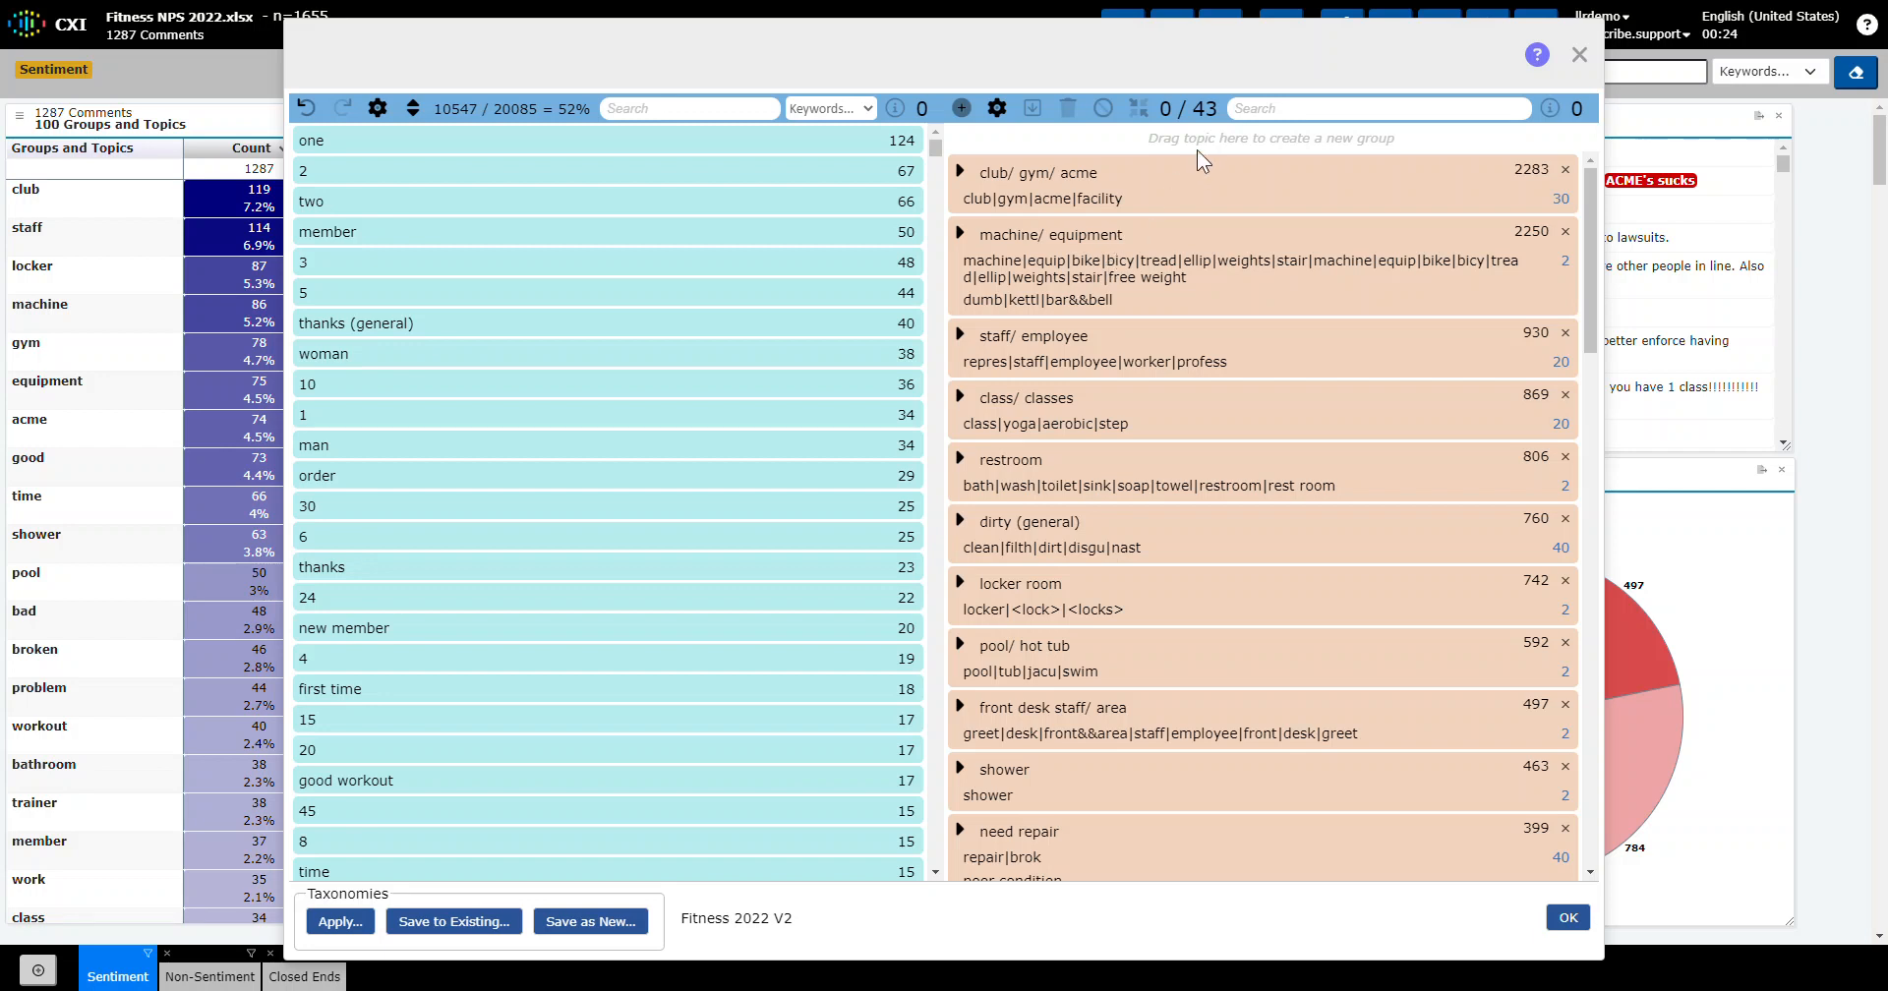
Delete all groups from the taxonomy and clear the filter on the ungrouped topics
left_click(1199, 110)
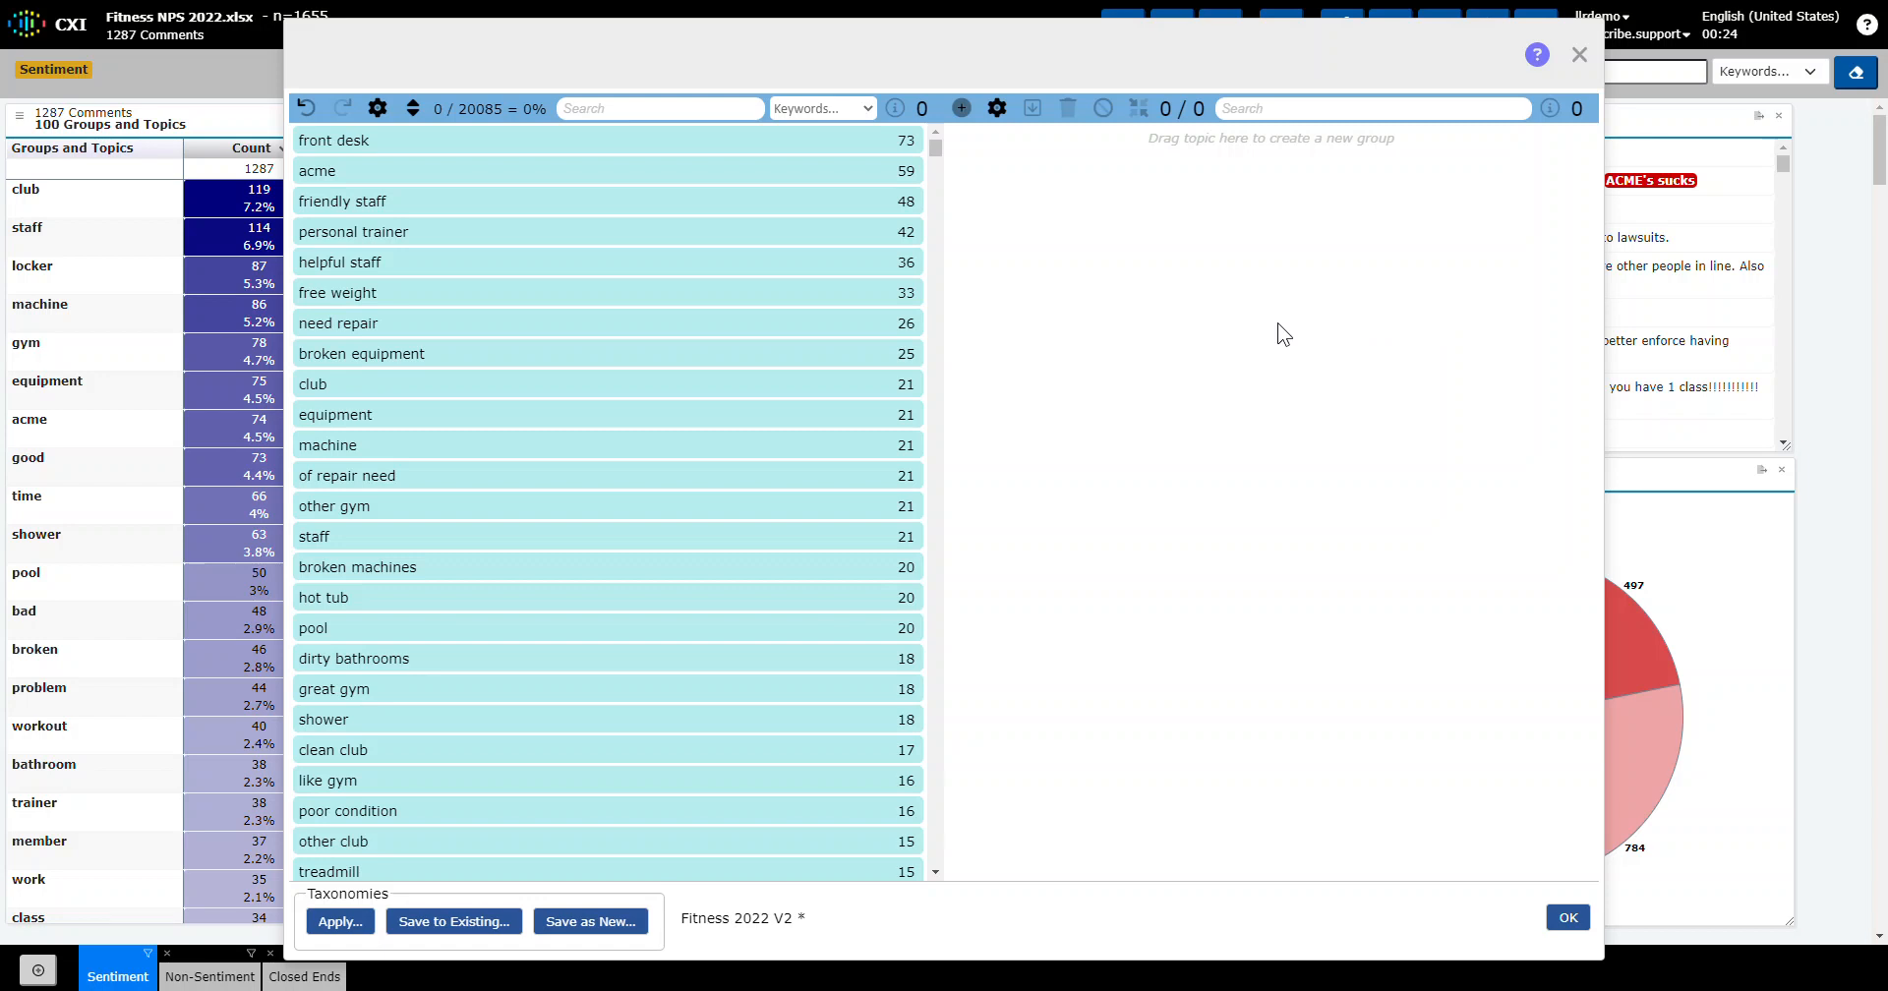
left_click(683, 106)
left_click(687, 268)
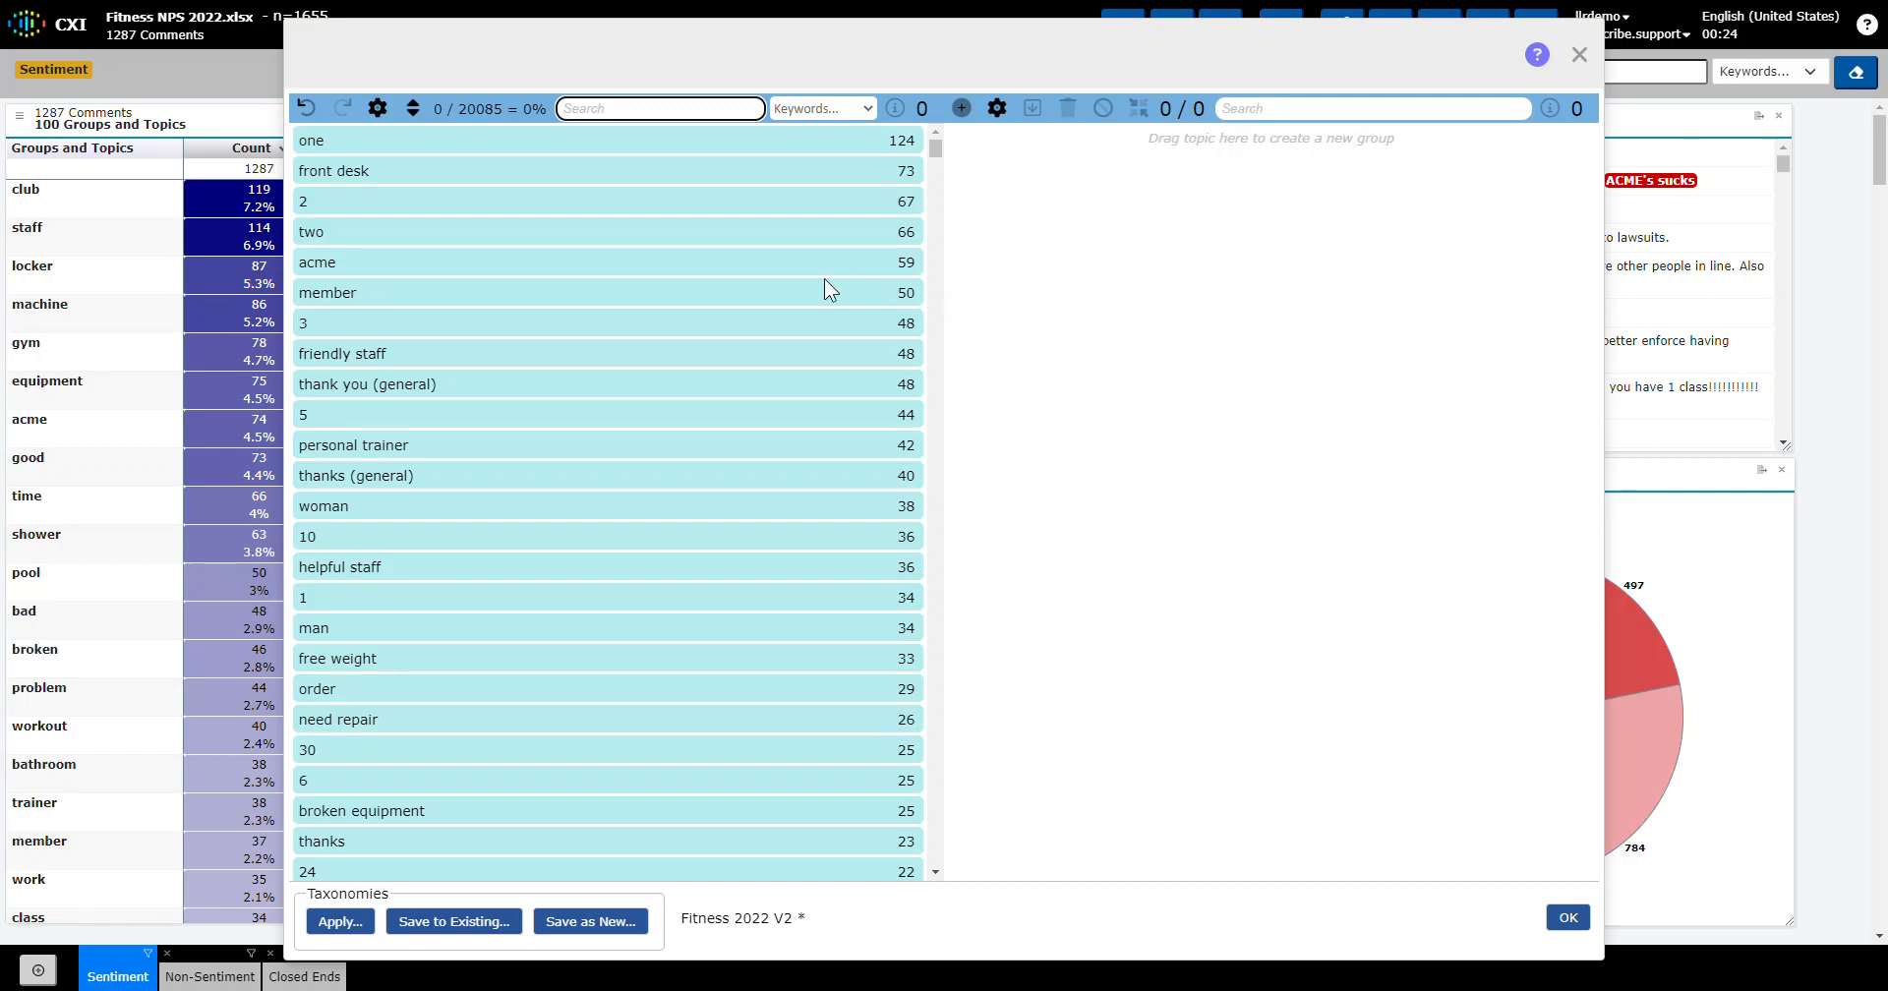
Filter the ungrouped topics by the keywords staff and desk combined, and look through the matching topics
left_click(871, 110)
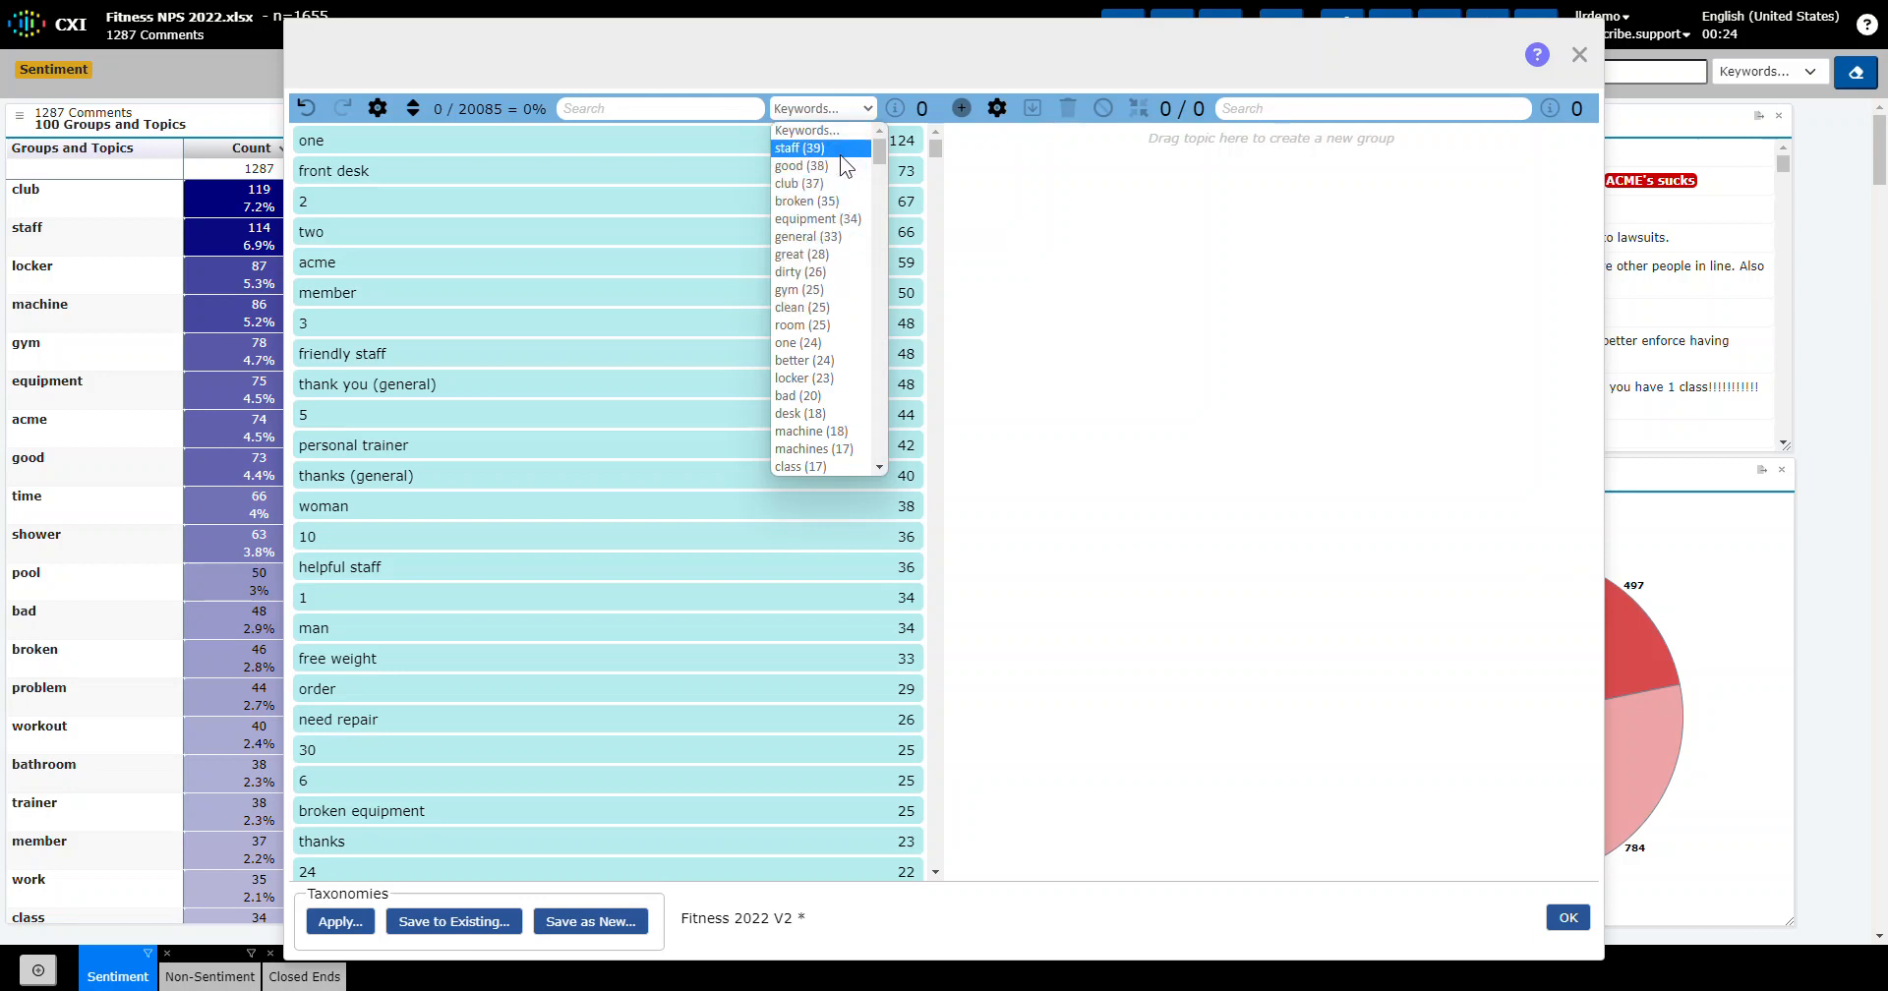
left_click(840, 151)
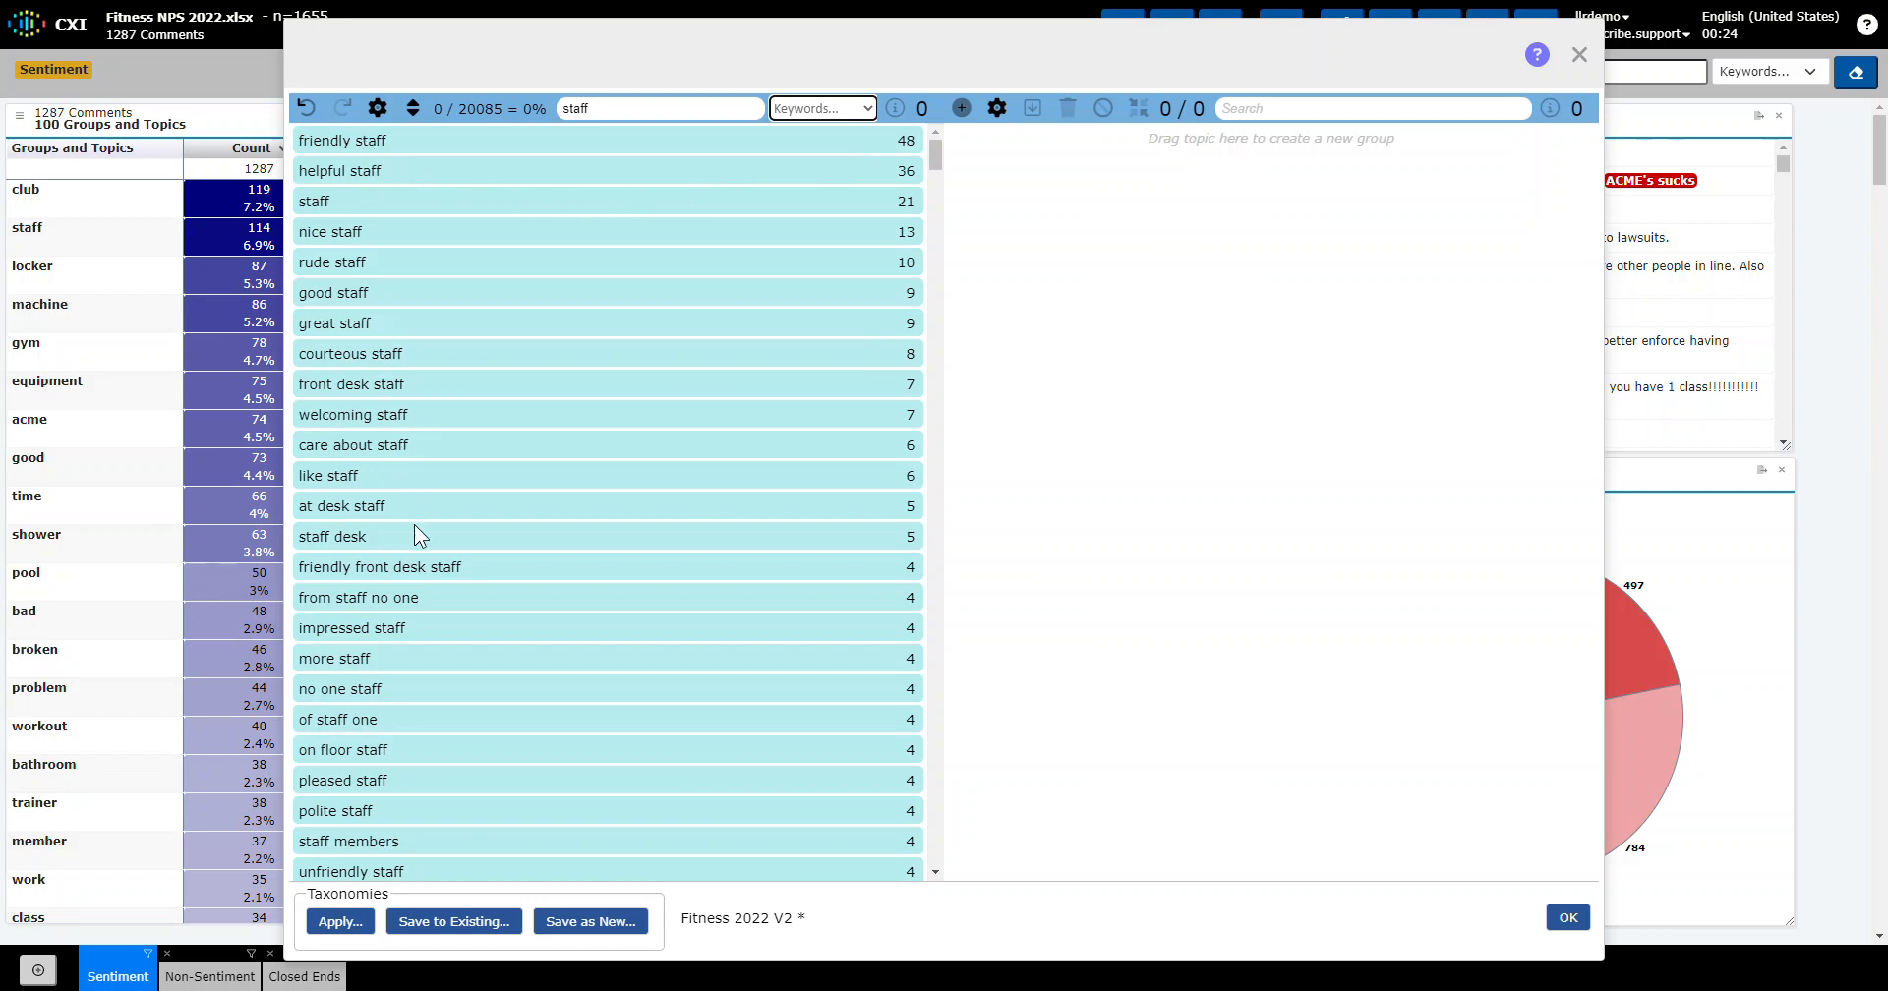
scroll(482, 628, "down", 5)
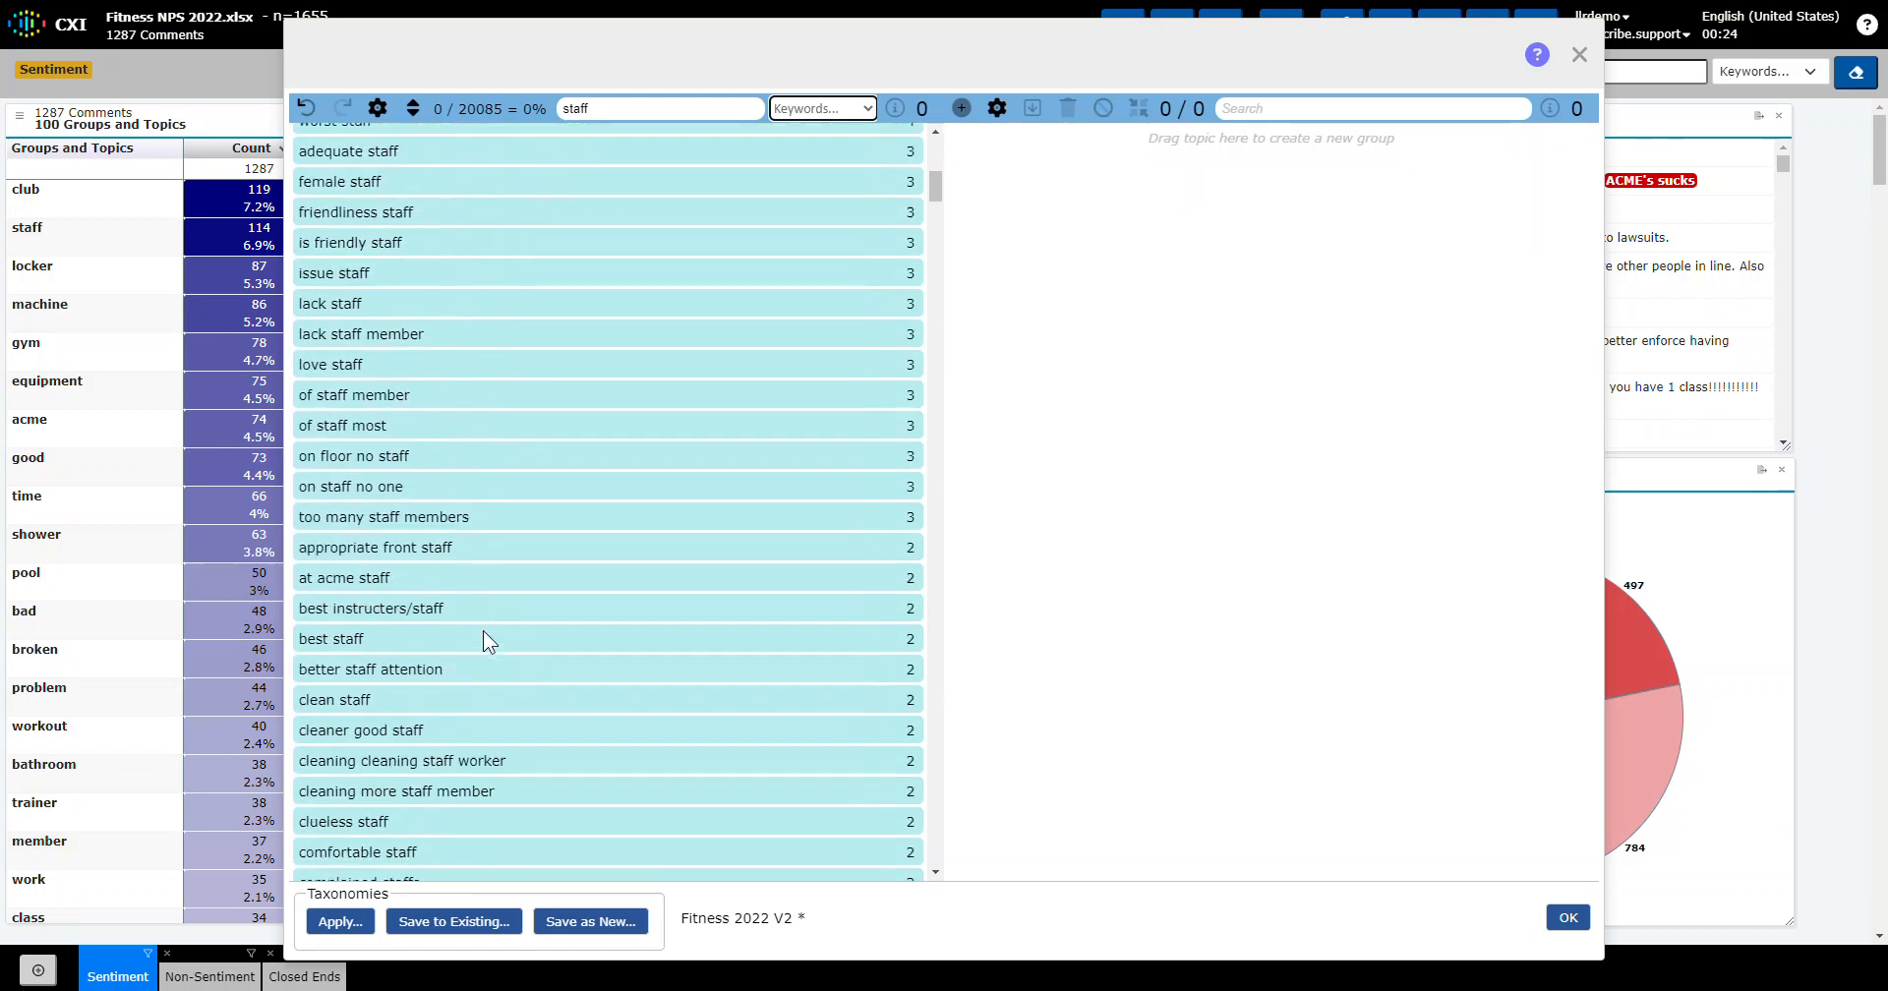
scroll(491, 620, "up", 5)
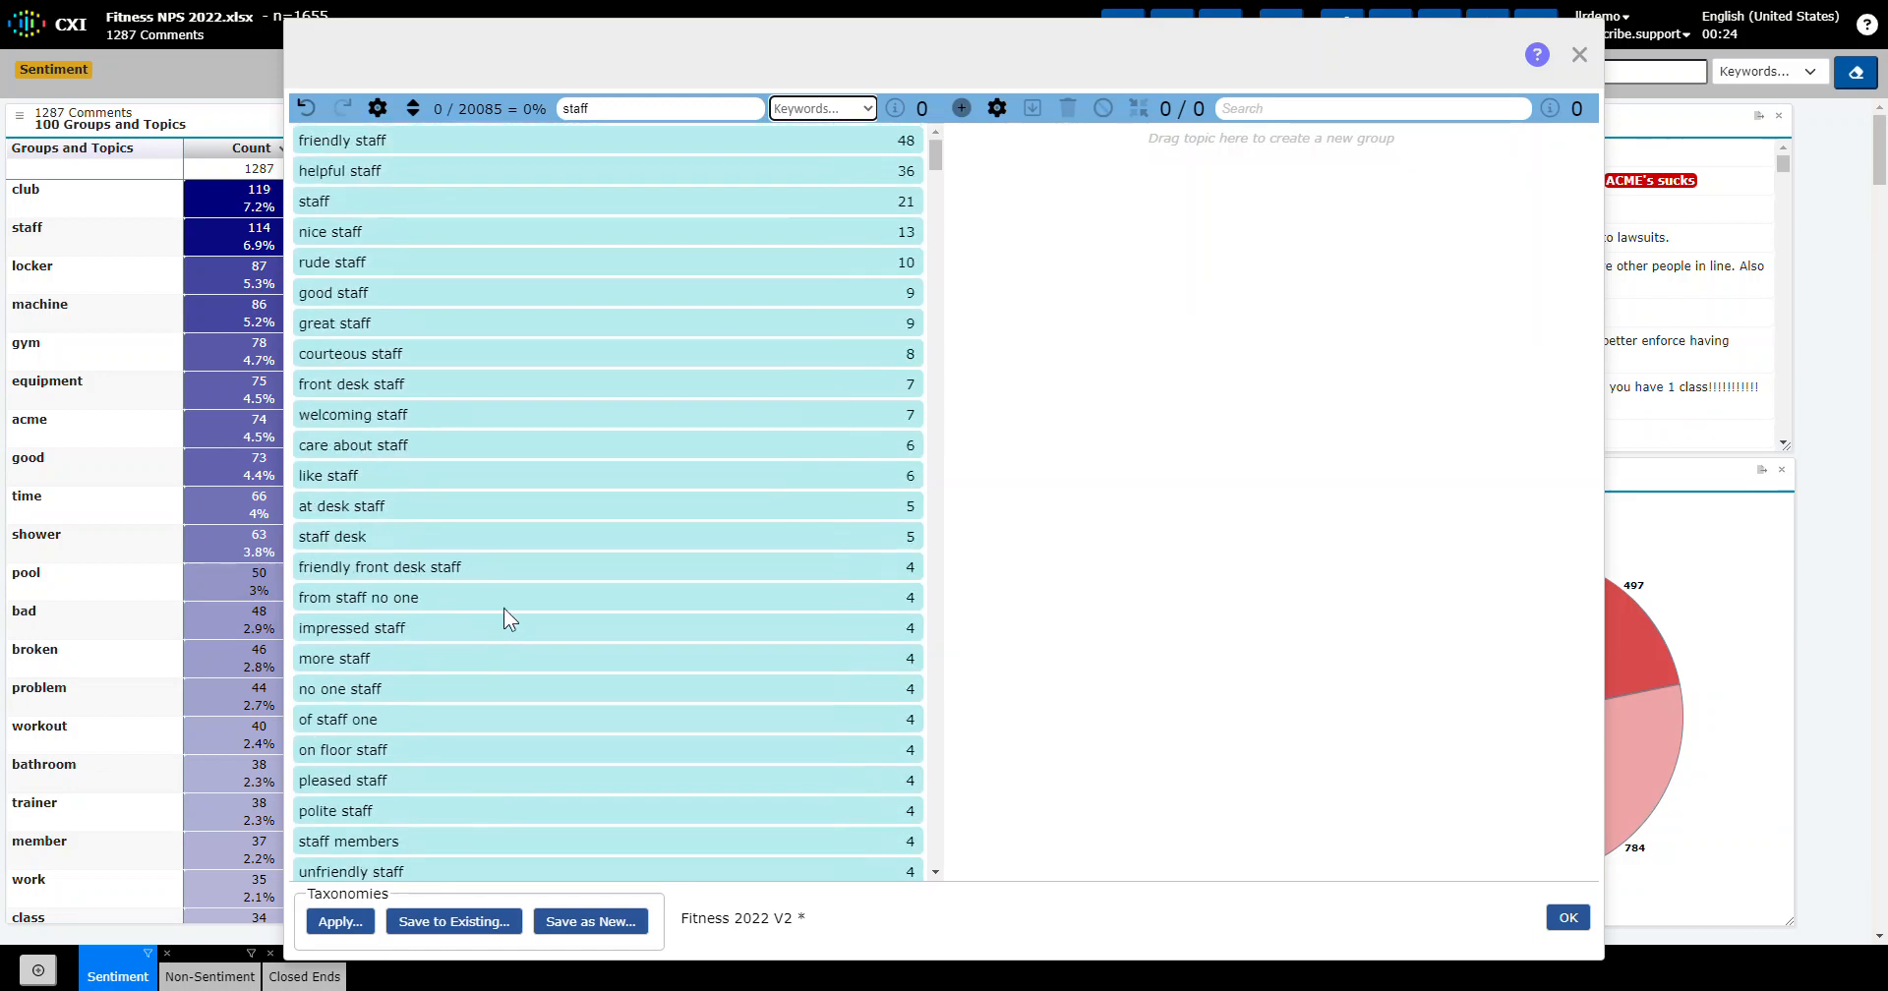
left_click(866, 110)
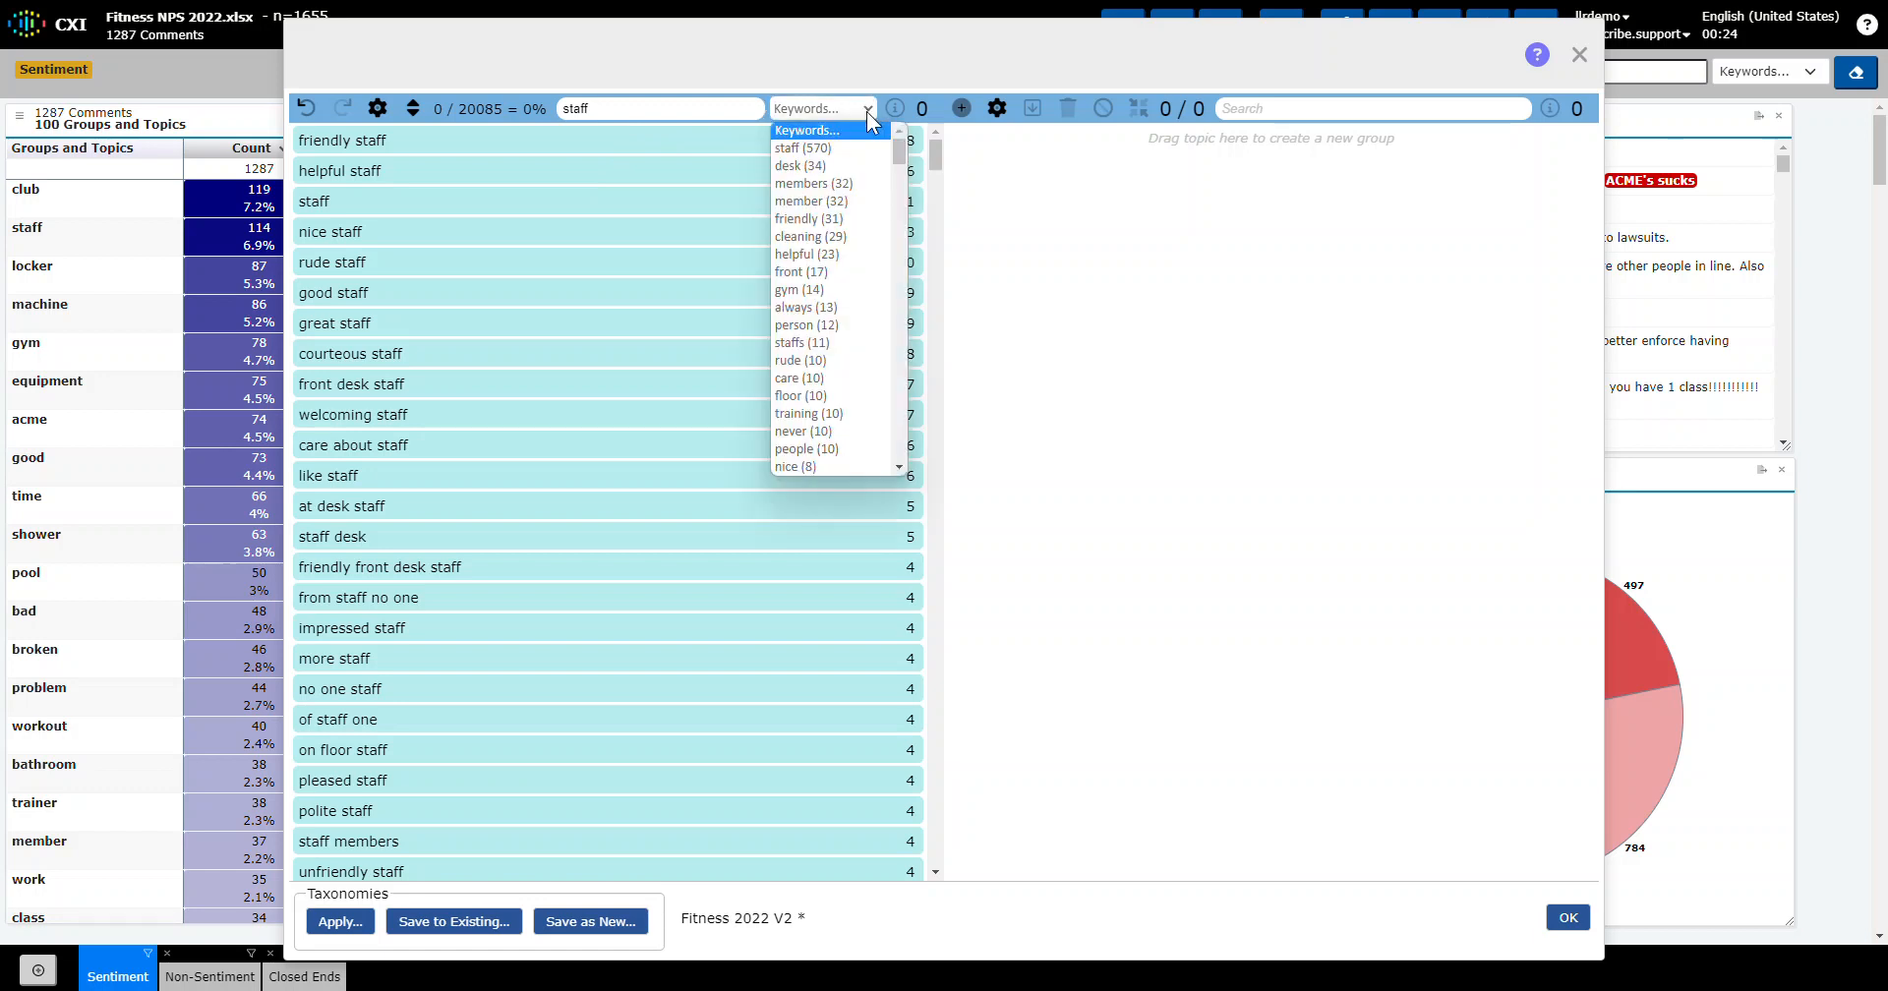
left_click(840, 167)
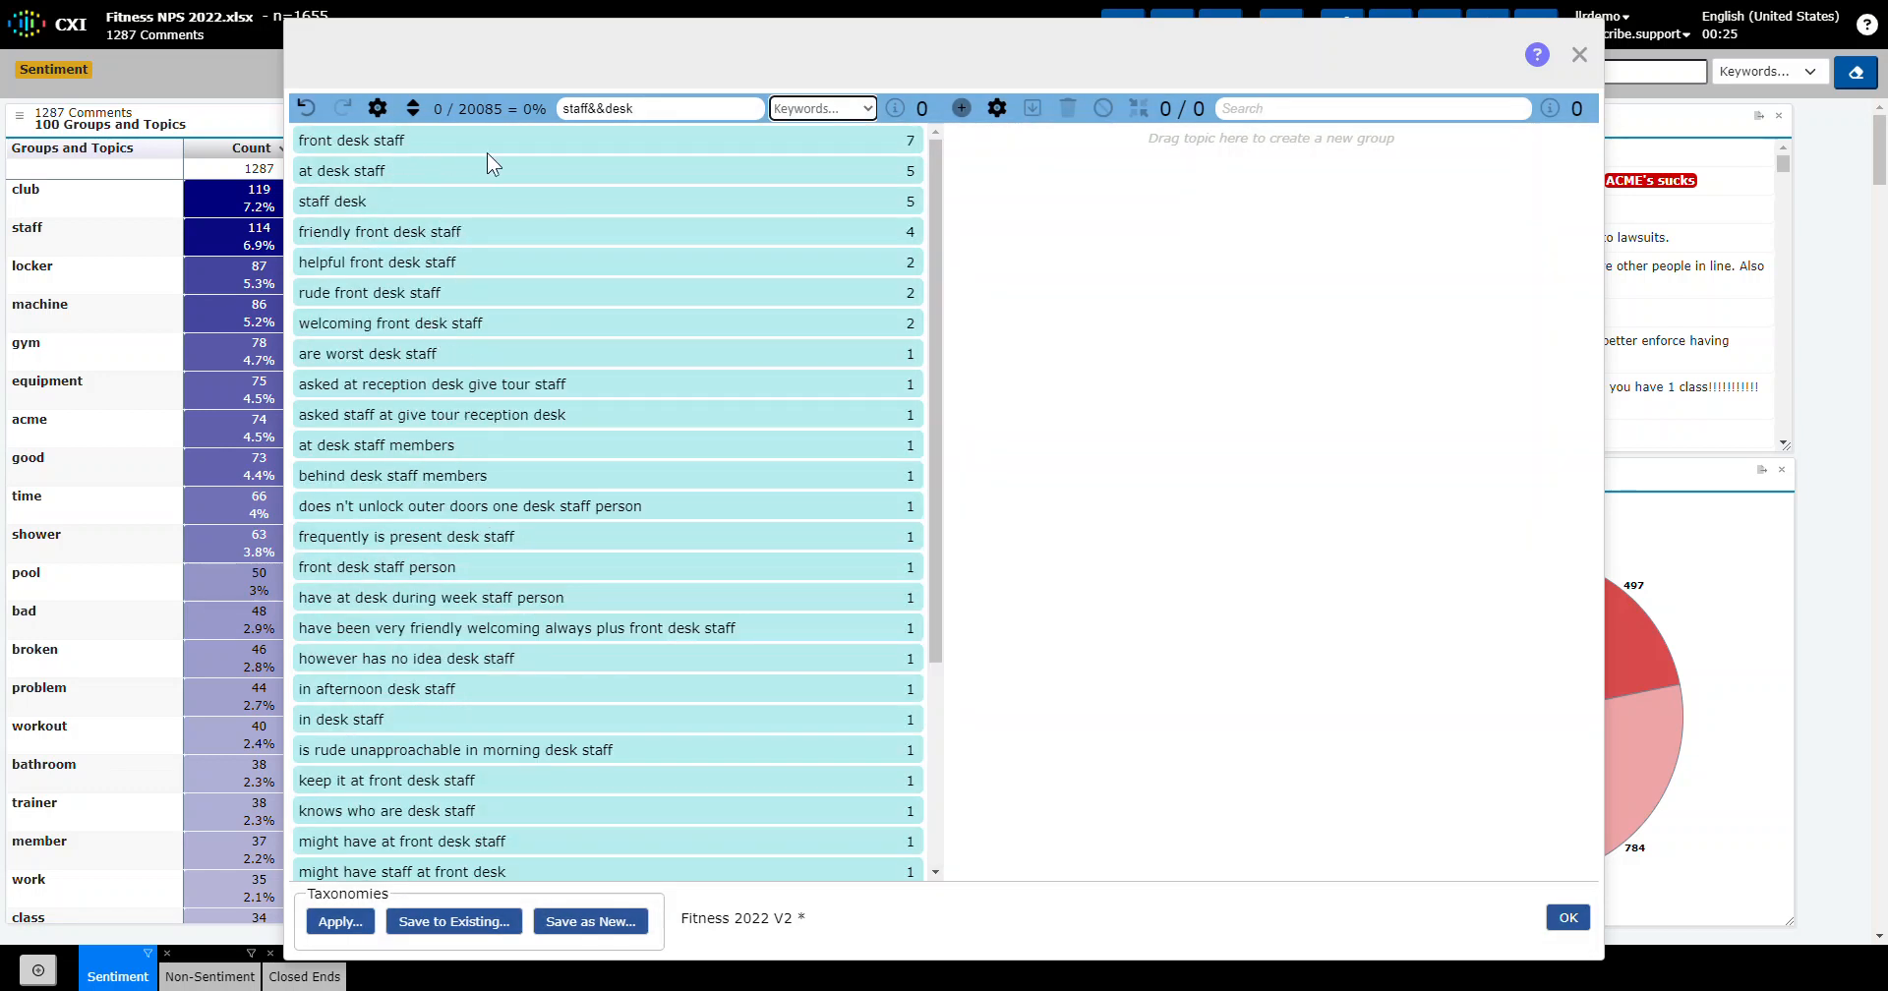
scroll(545, 228, "down", 3)
scroll(547, 230, "up", 3)
Read the comments behind the front desk staff and friendly front desk staff topics
left_click(910, 142)
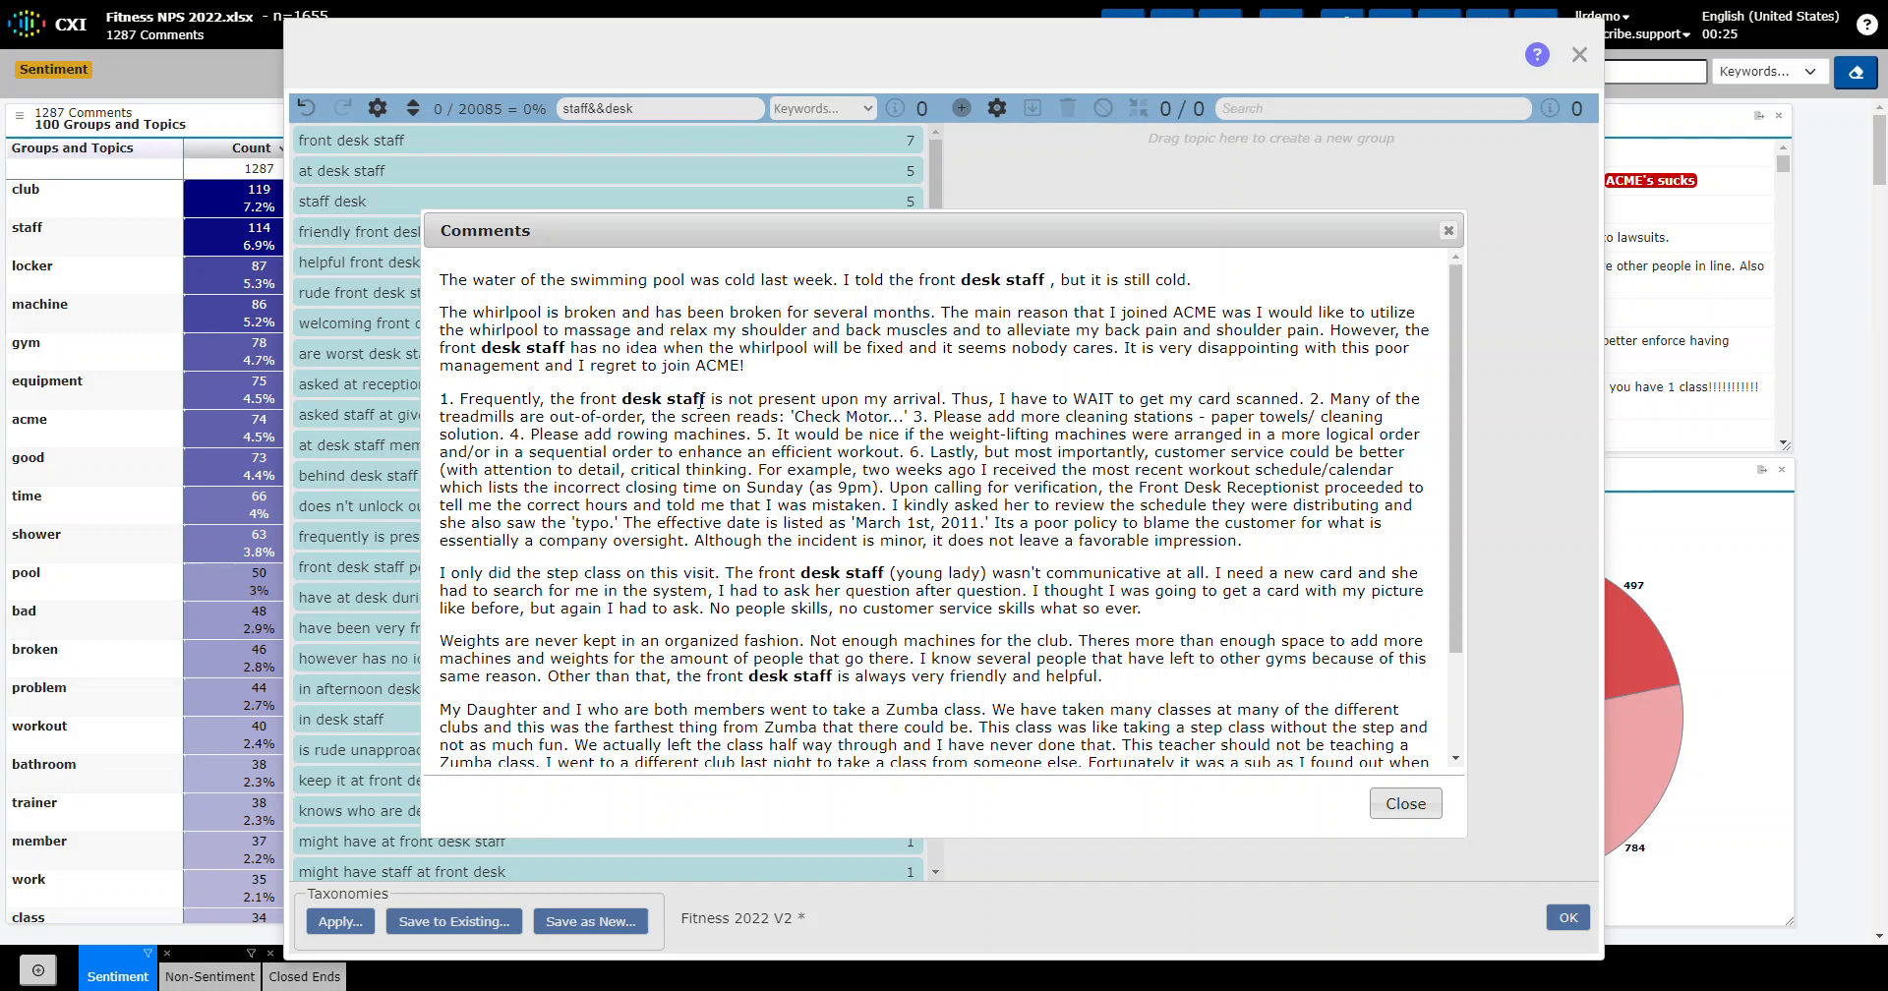
scroll(764, 522, "down", 2)
scroll(766, 531, "up", 2)
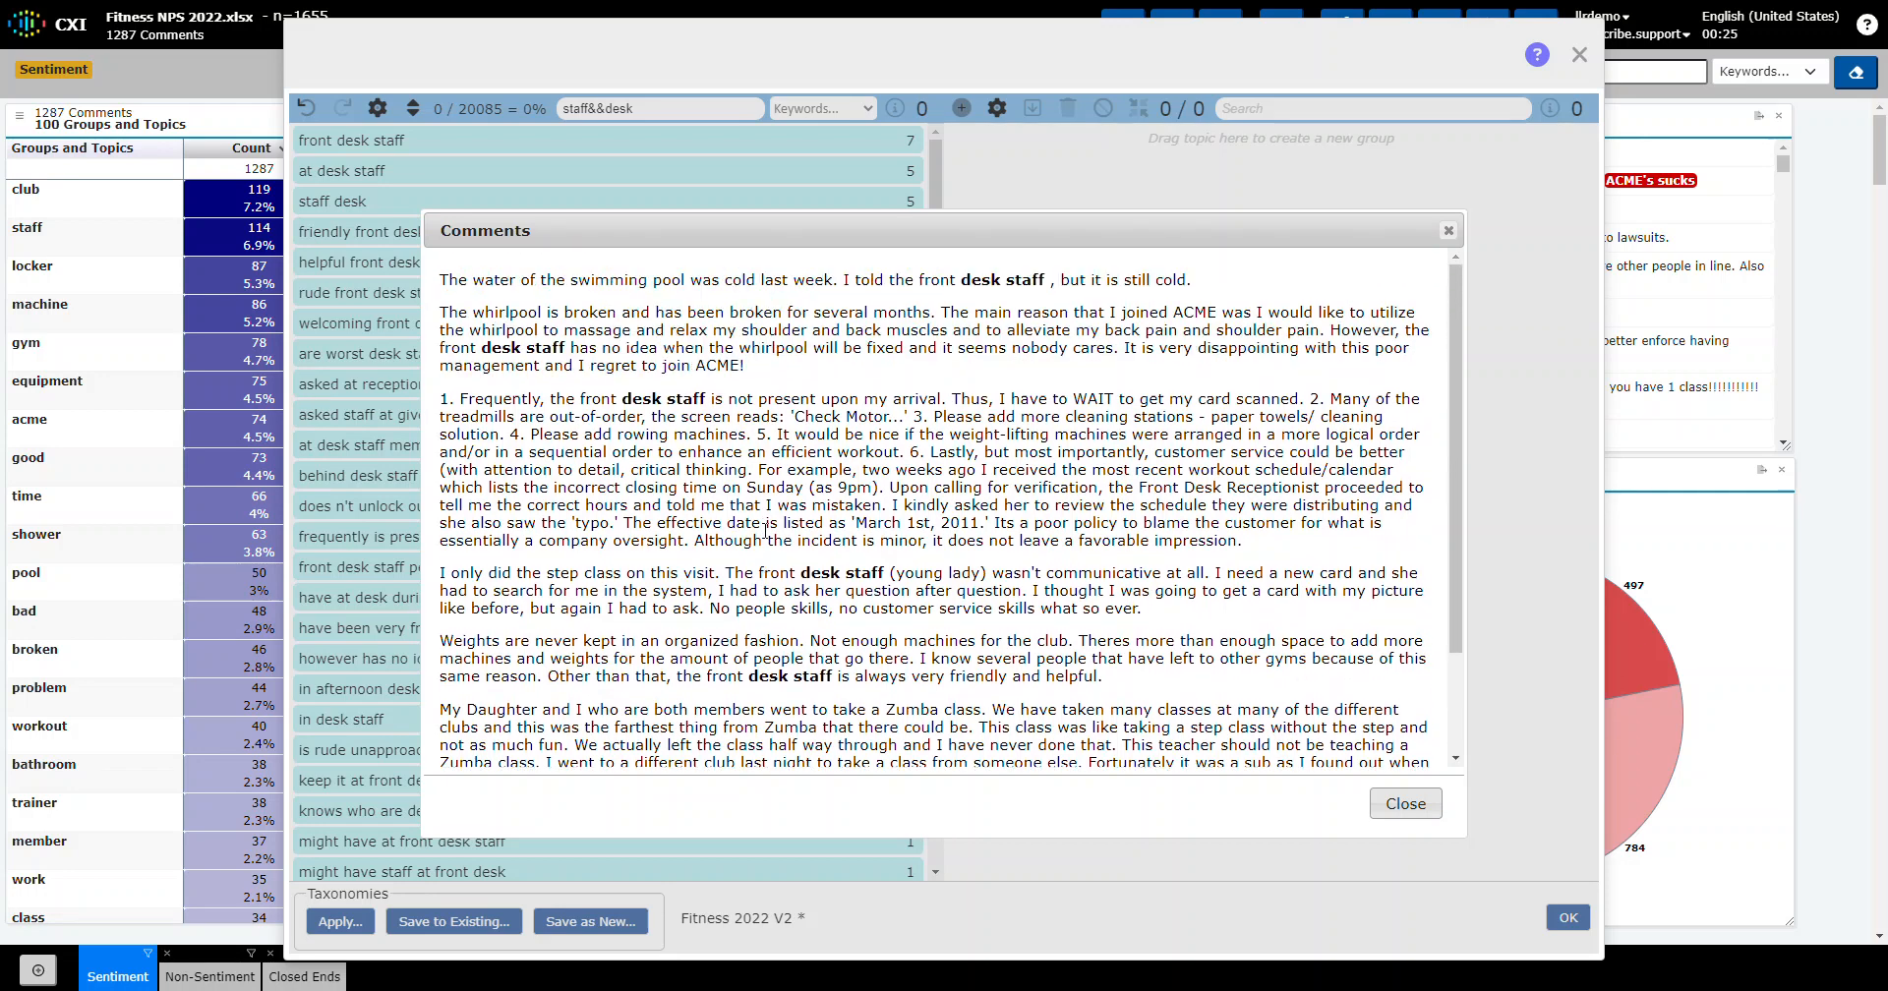
left_click(1405, 804)
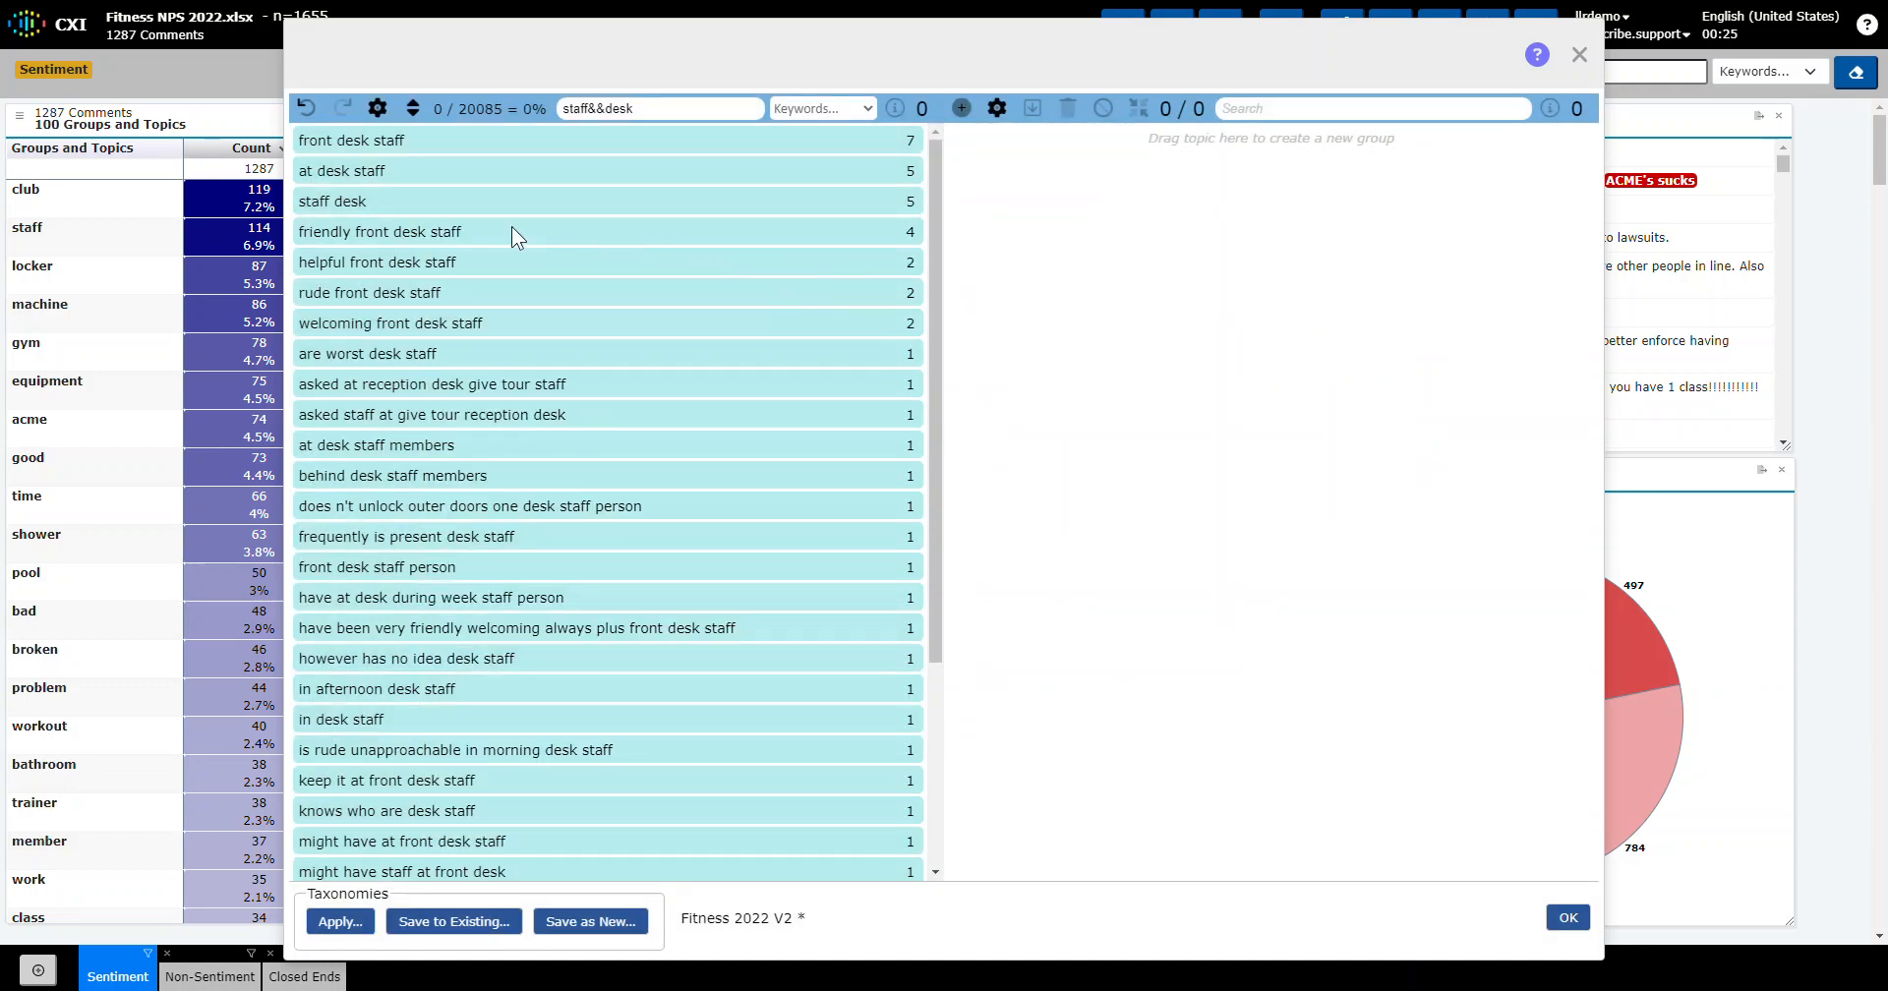
left_click(909, 232)
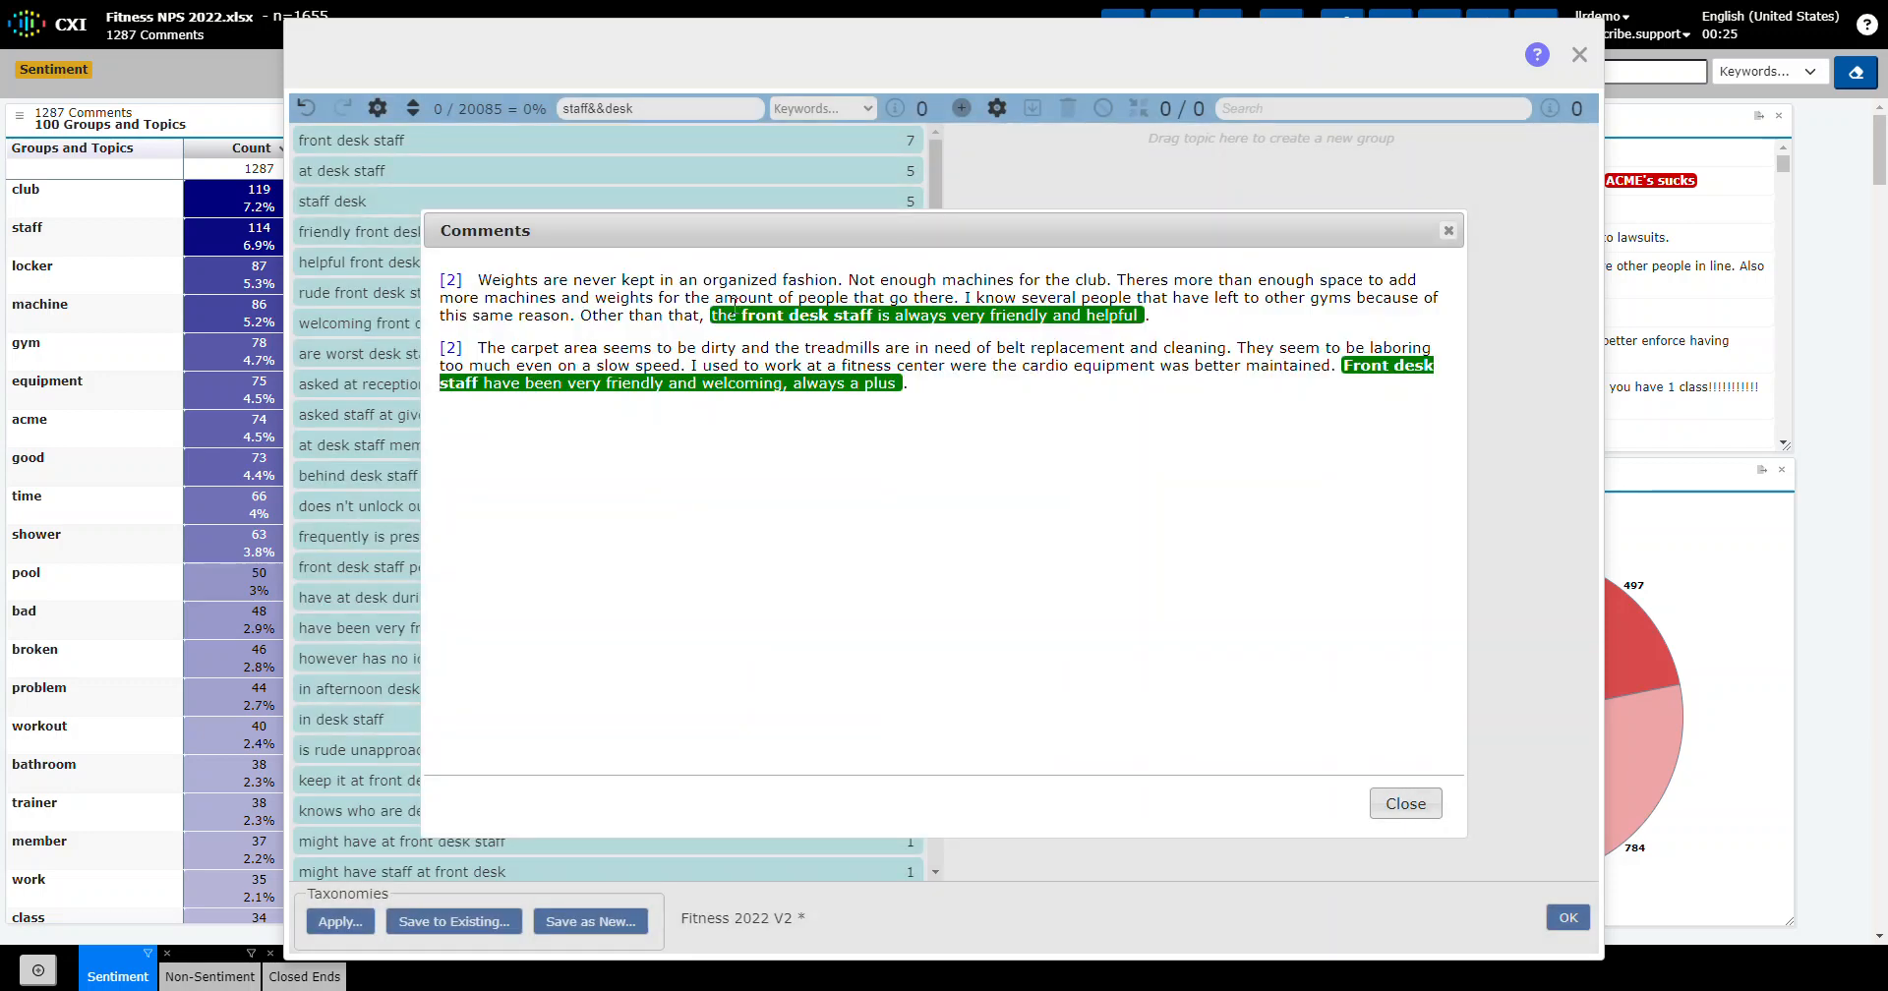
left_click(1405, 807)
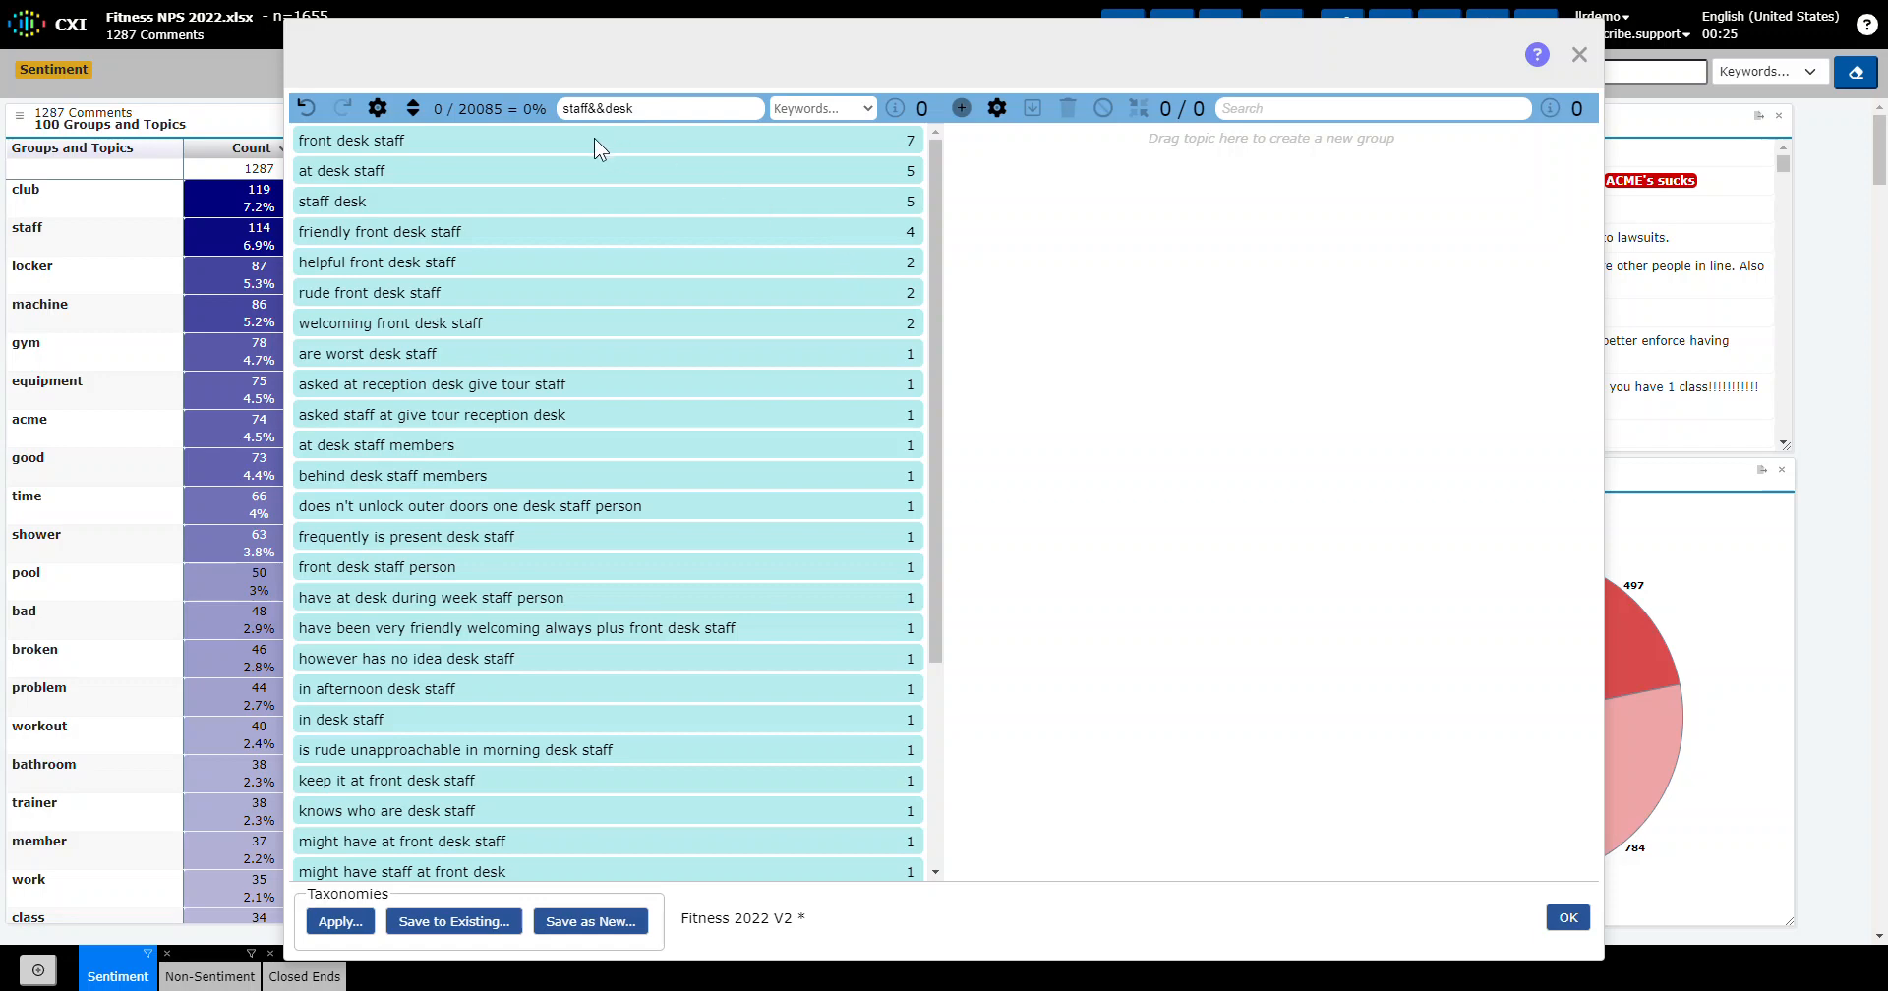
Create a new front desk staff group from all ungrouped topics matching staff&&desk
left_click_drag(928, 201, 937, 261)
left_click_drag(934, 462, 974, 169)
left_click(921, 110)
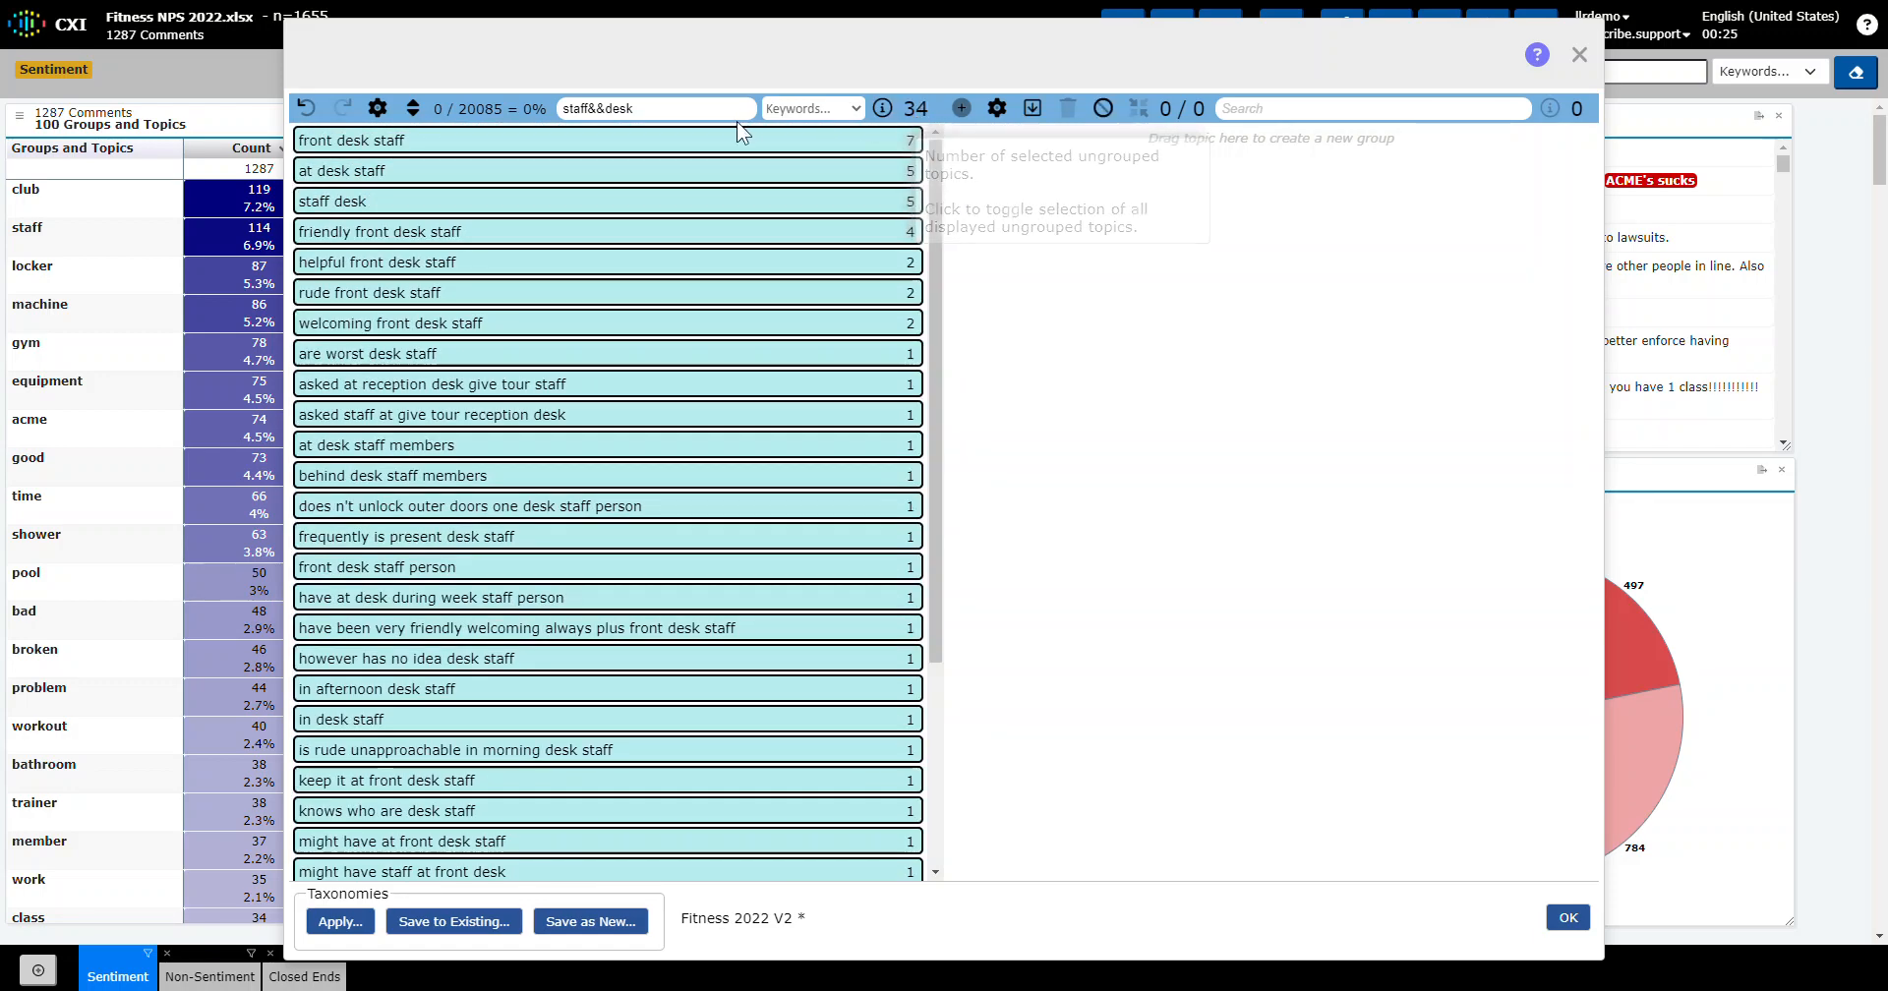
left_click_drag(685, 140, 768, 147)
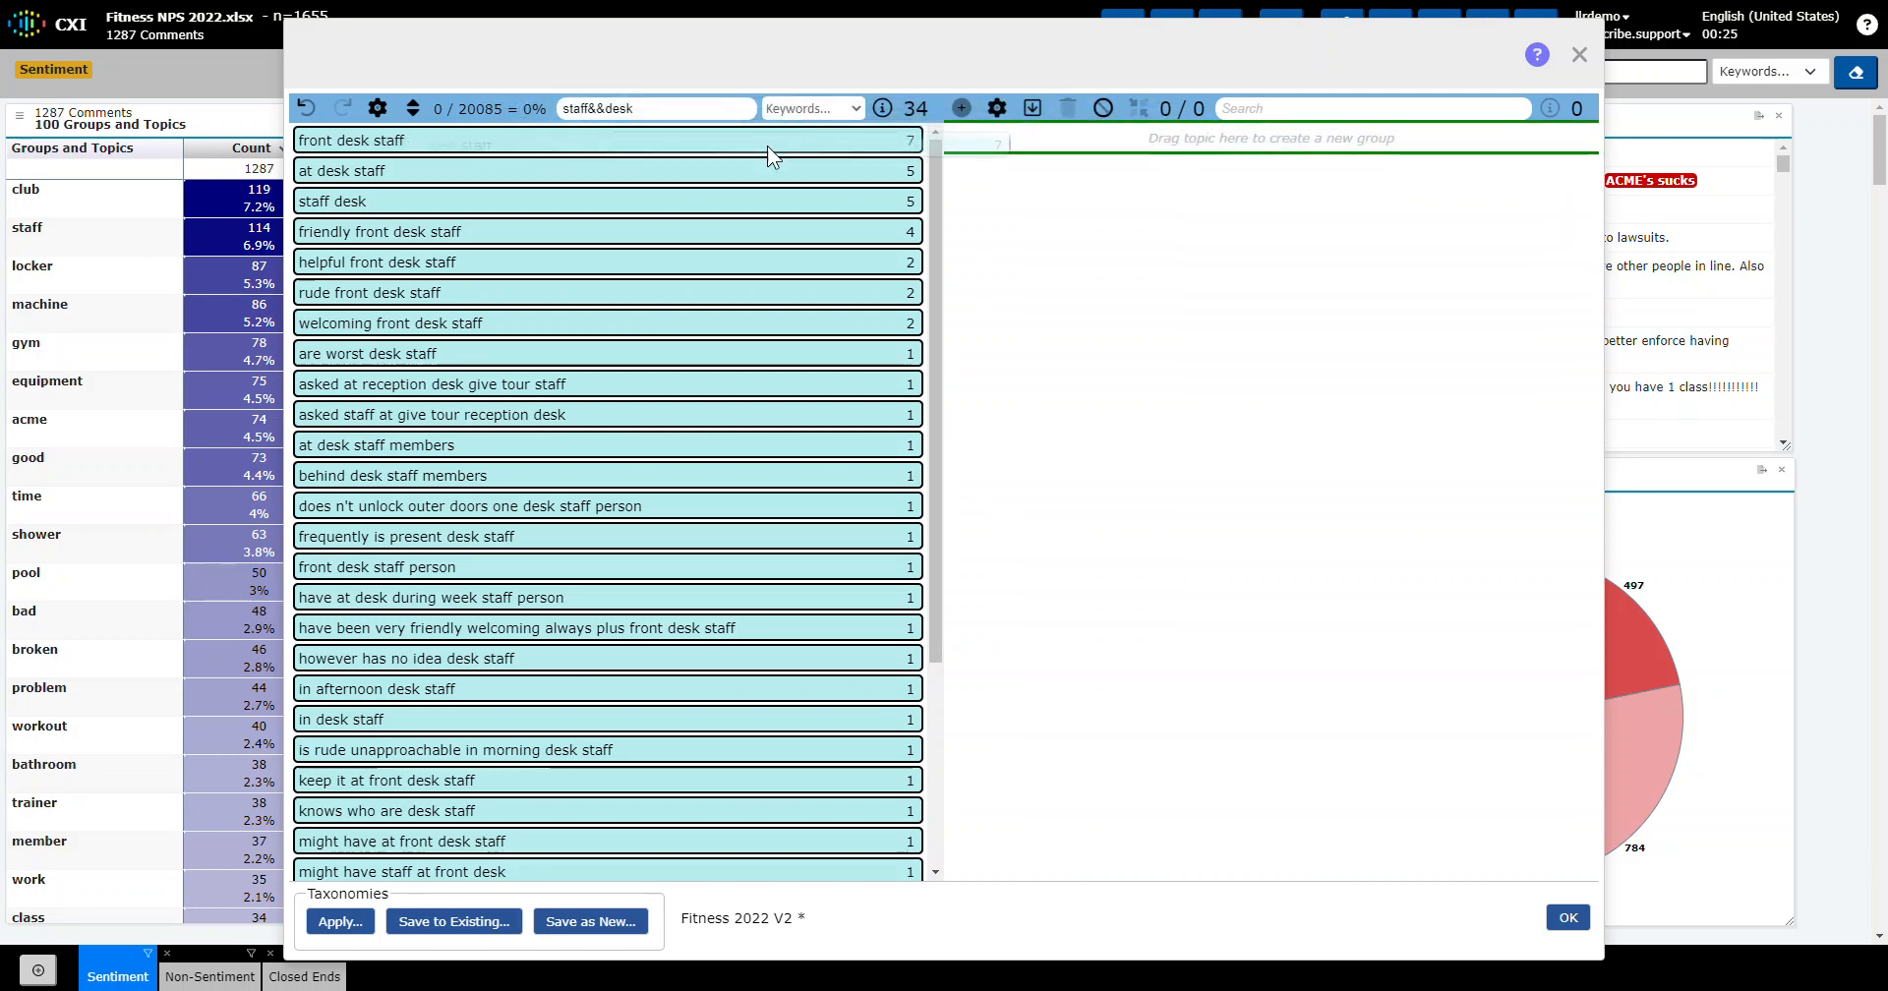
left_click(922, 110)
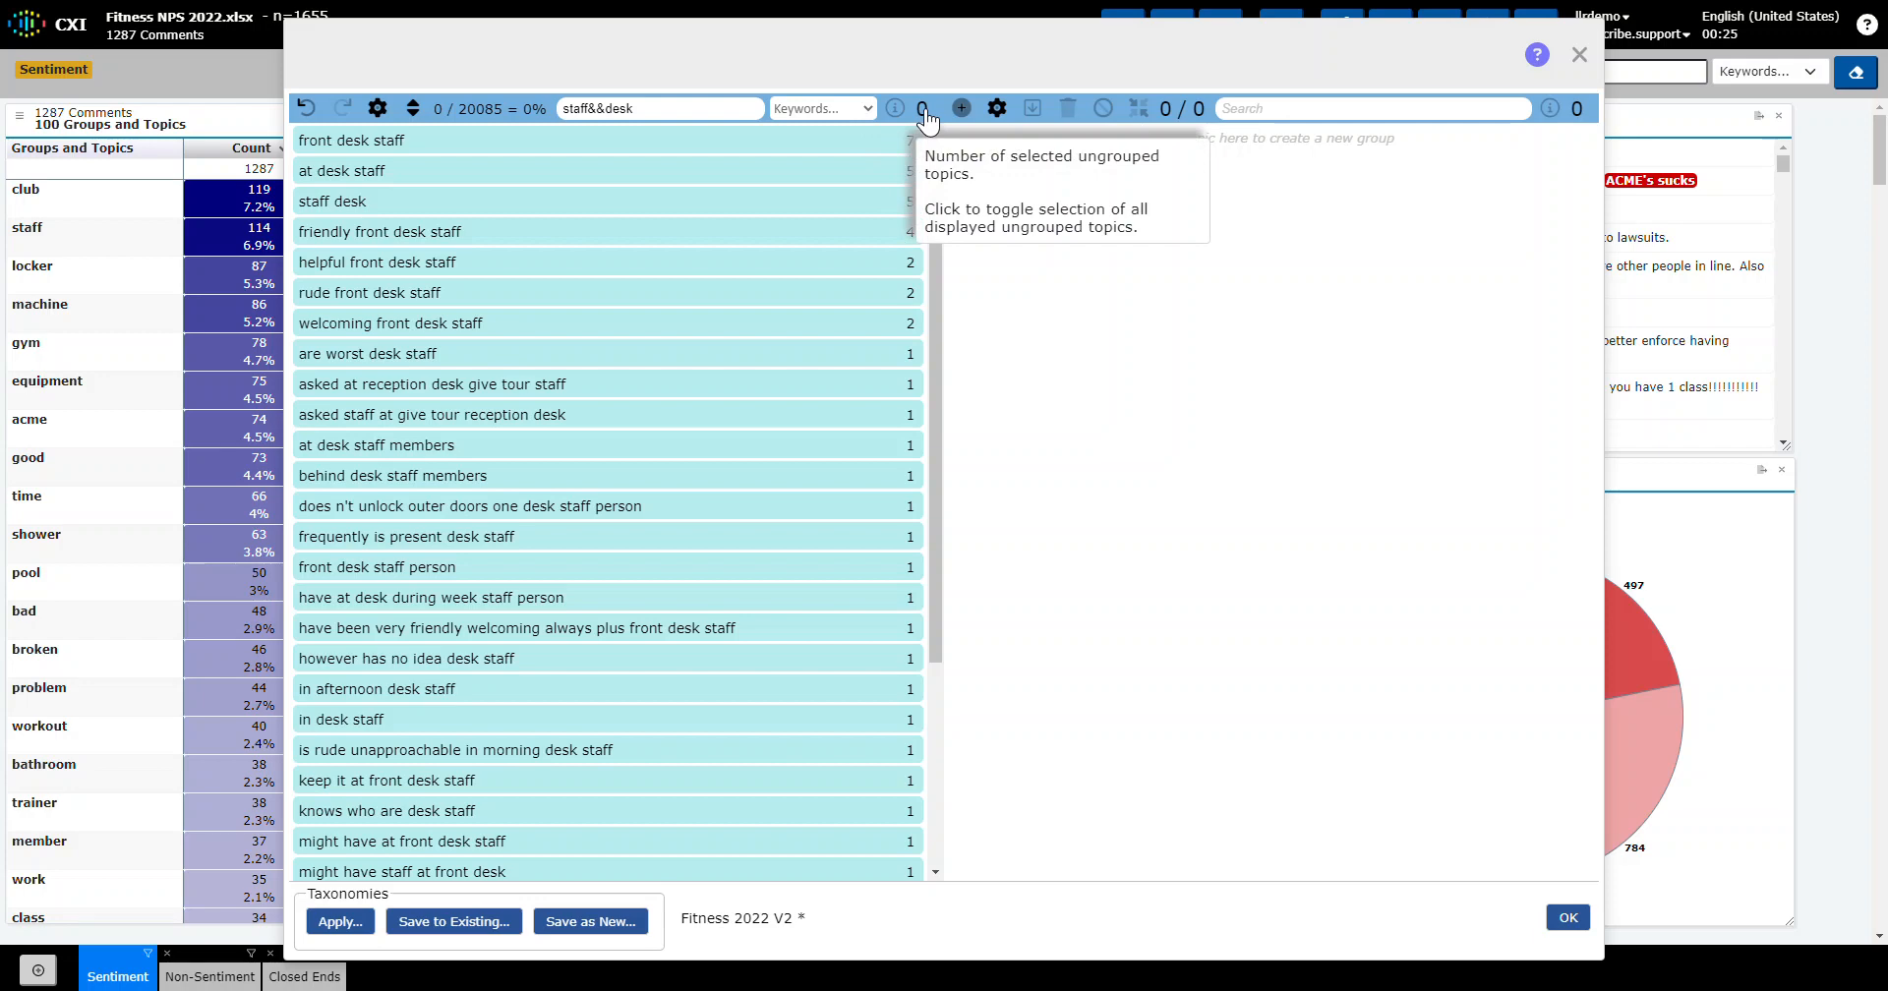
left_click(925, 110)
left_click_drag(928, 204, 997, 156)
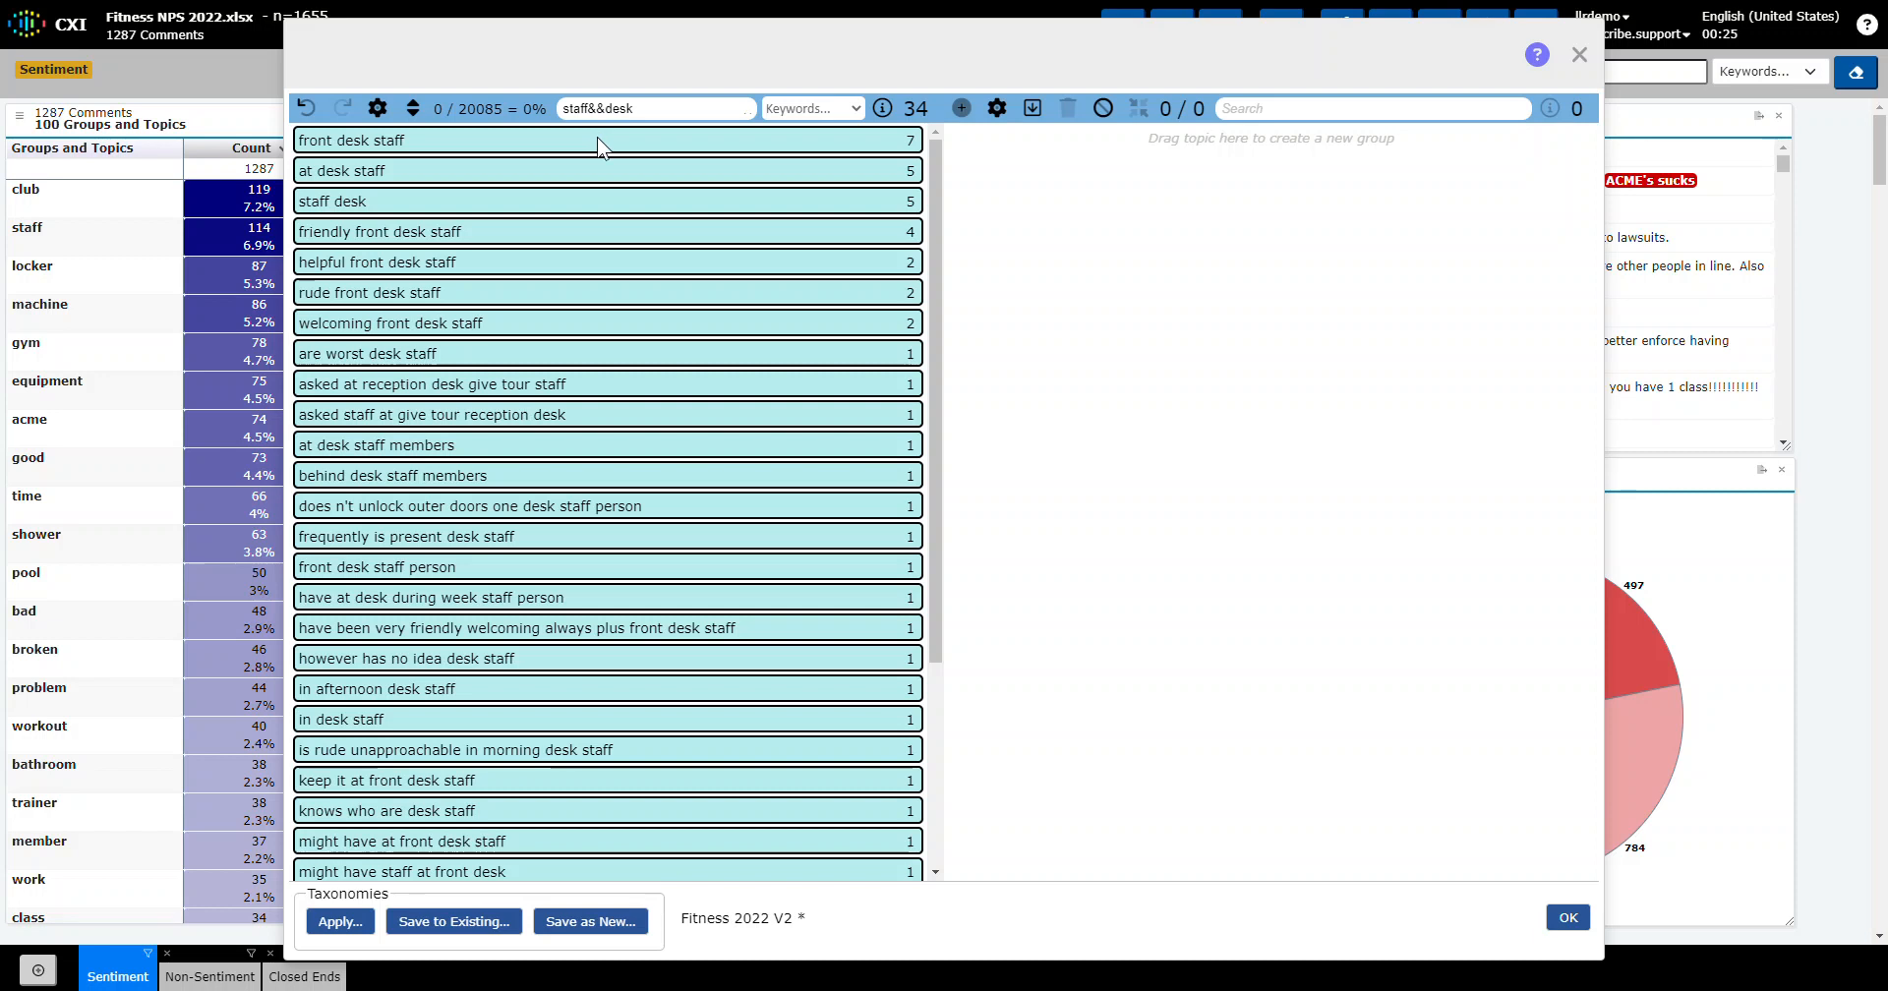
left_click_drag(593, 140, 1140, 138)
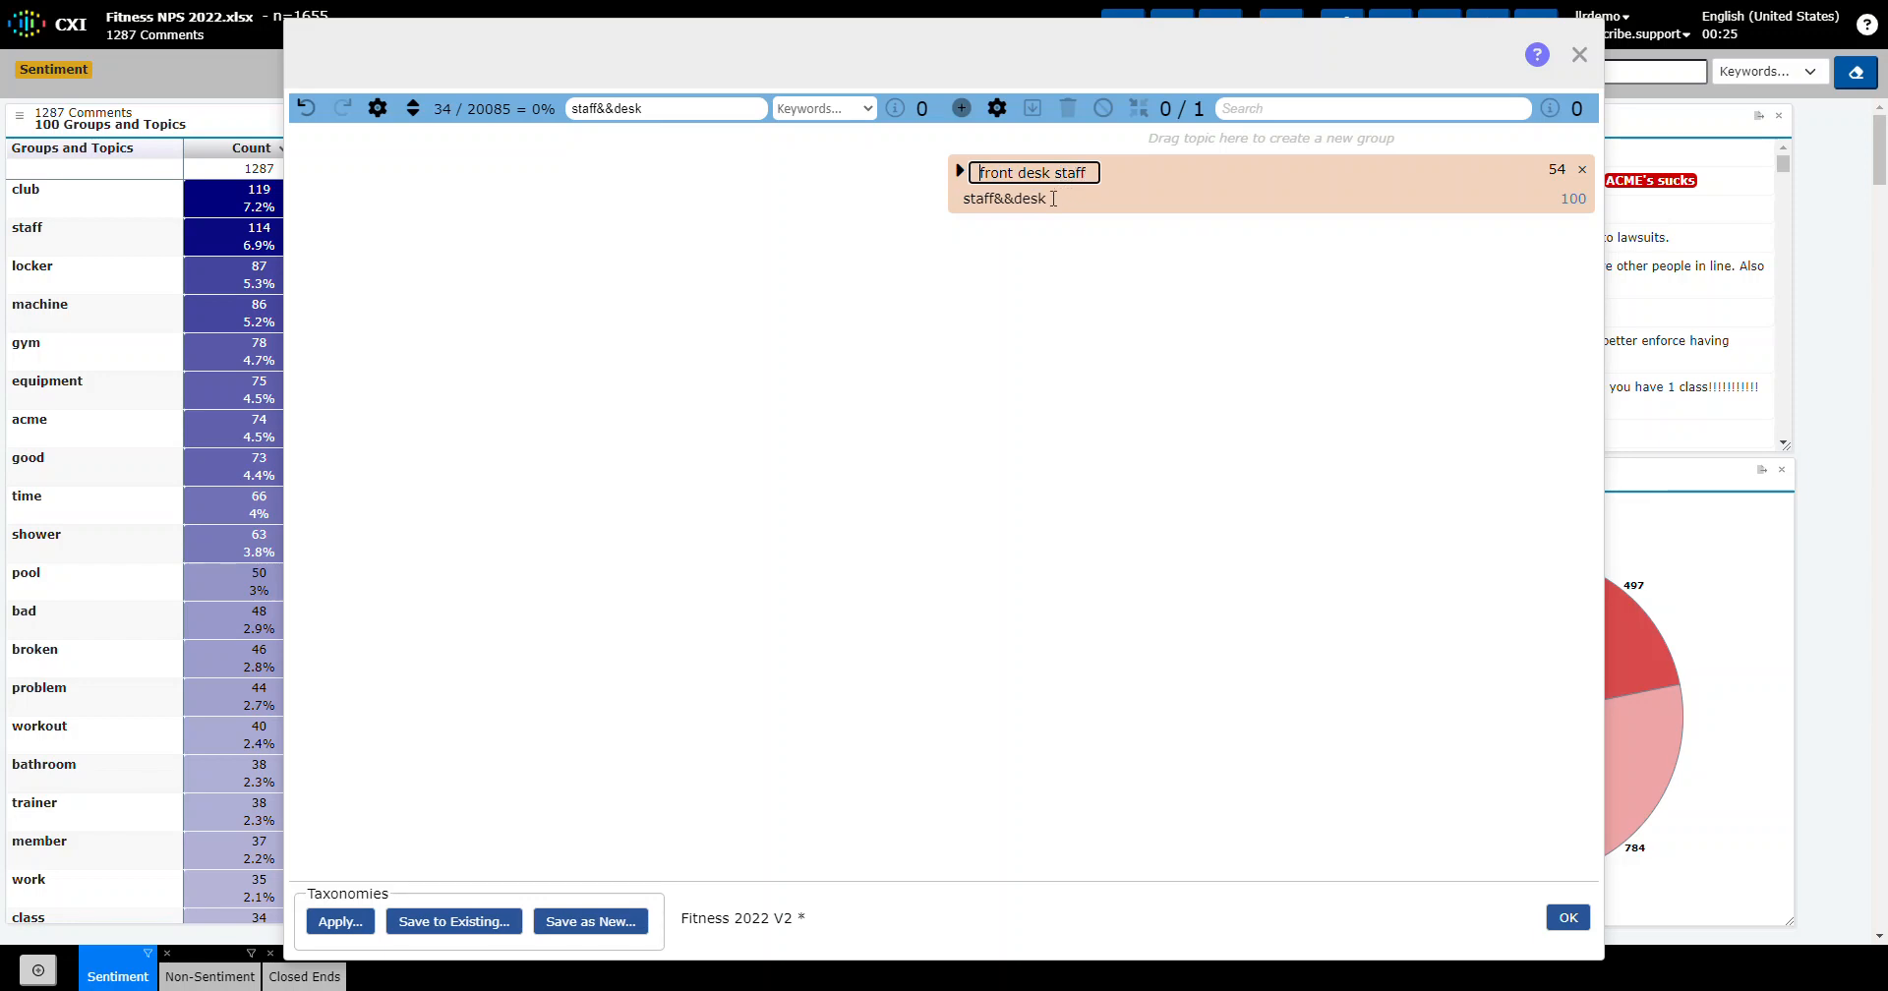
Inspect the matching rule of the front desk staff group
left_click(1054, 199)
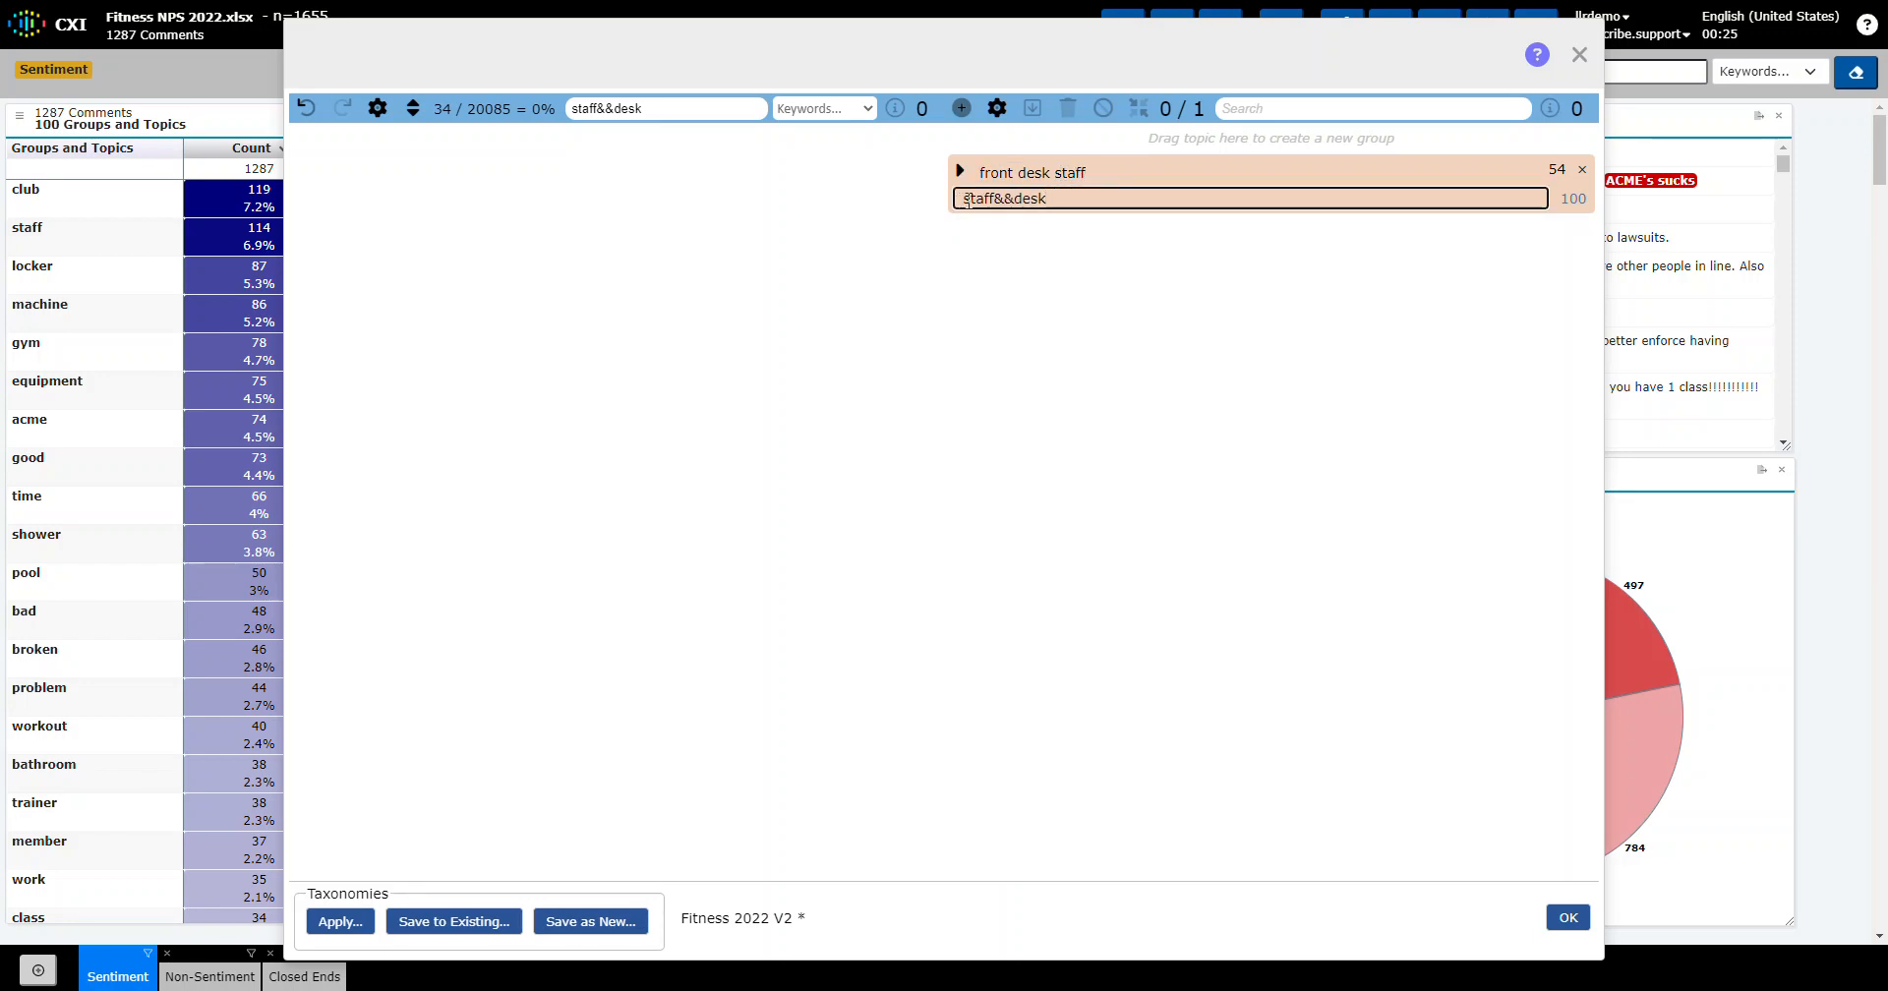
left_click_drag(966, 199, 1042, 200)
left_click(1104, 169)
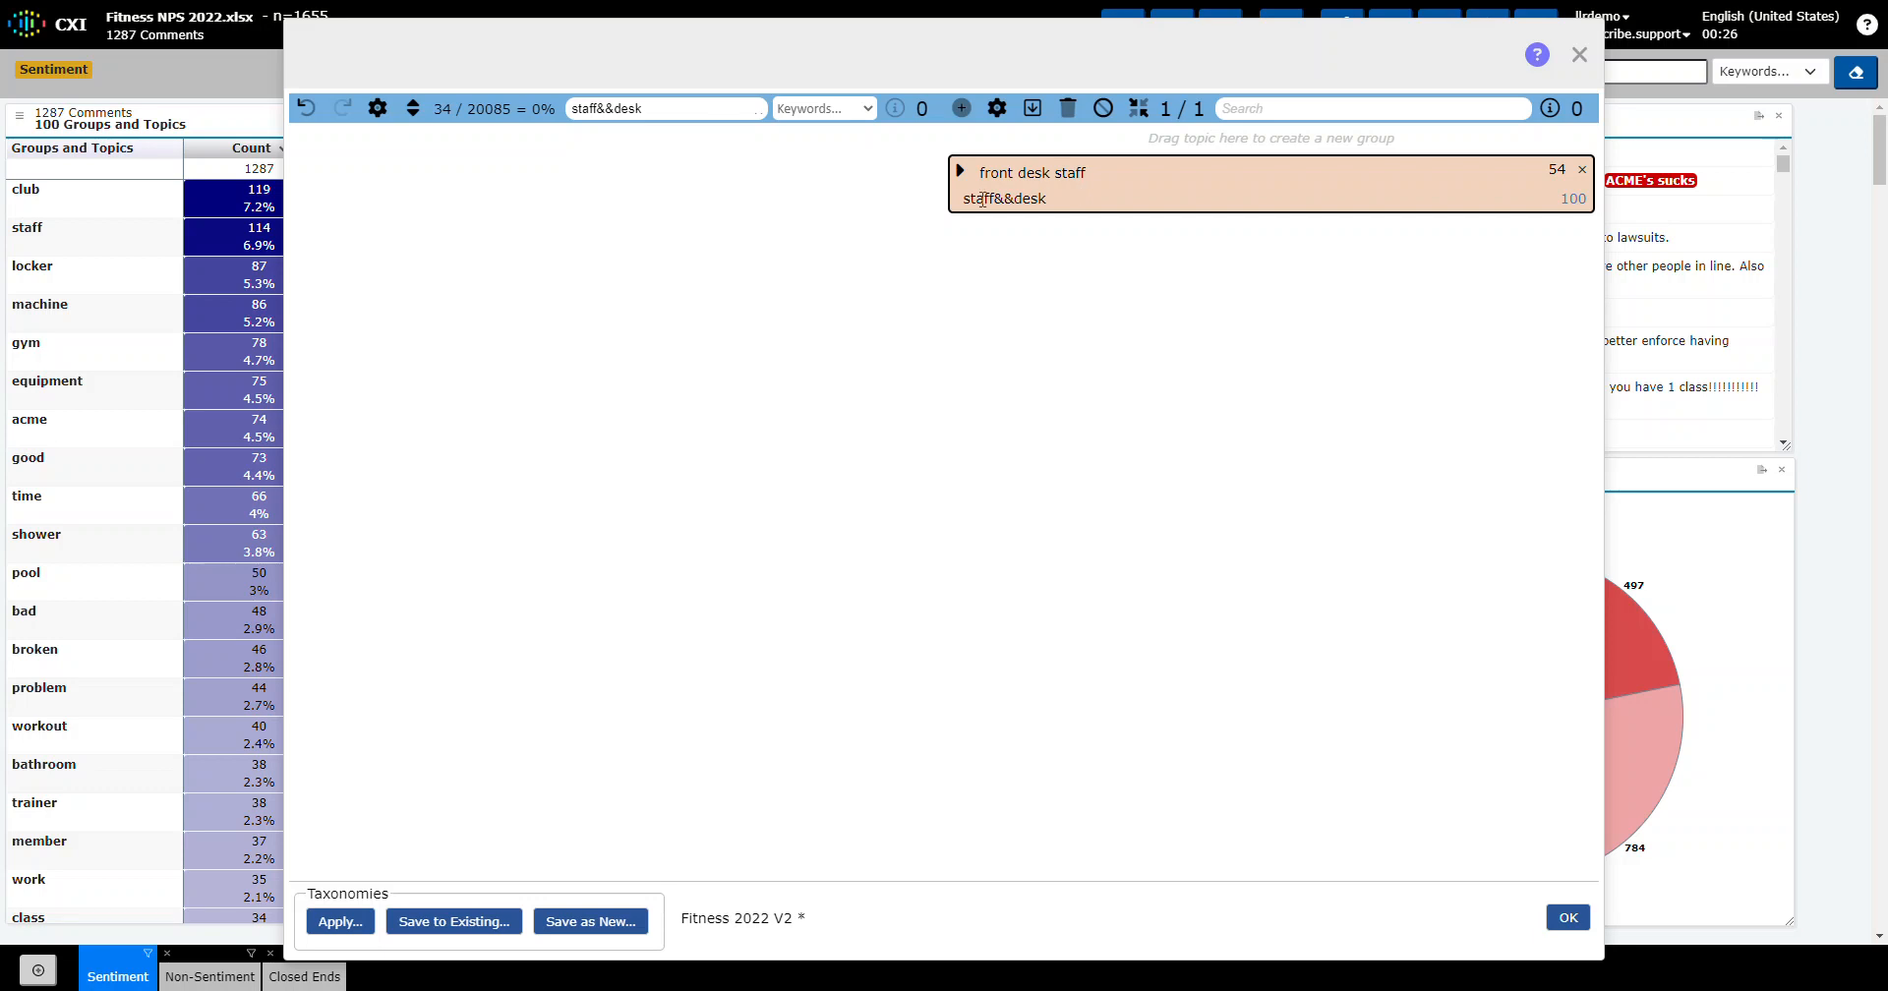
Change the ungrouped topic search to staff|employee
double_click(608, 106)
left_click_drag(608, 107, 601, 106)
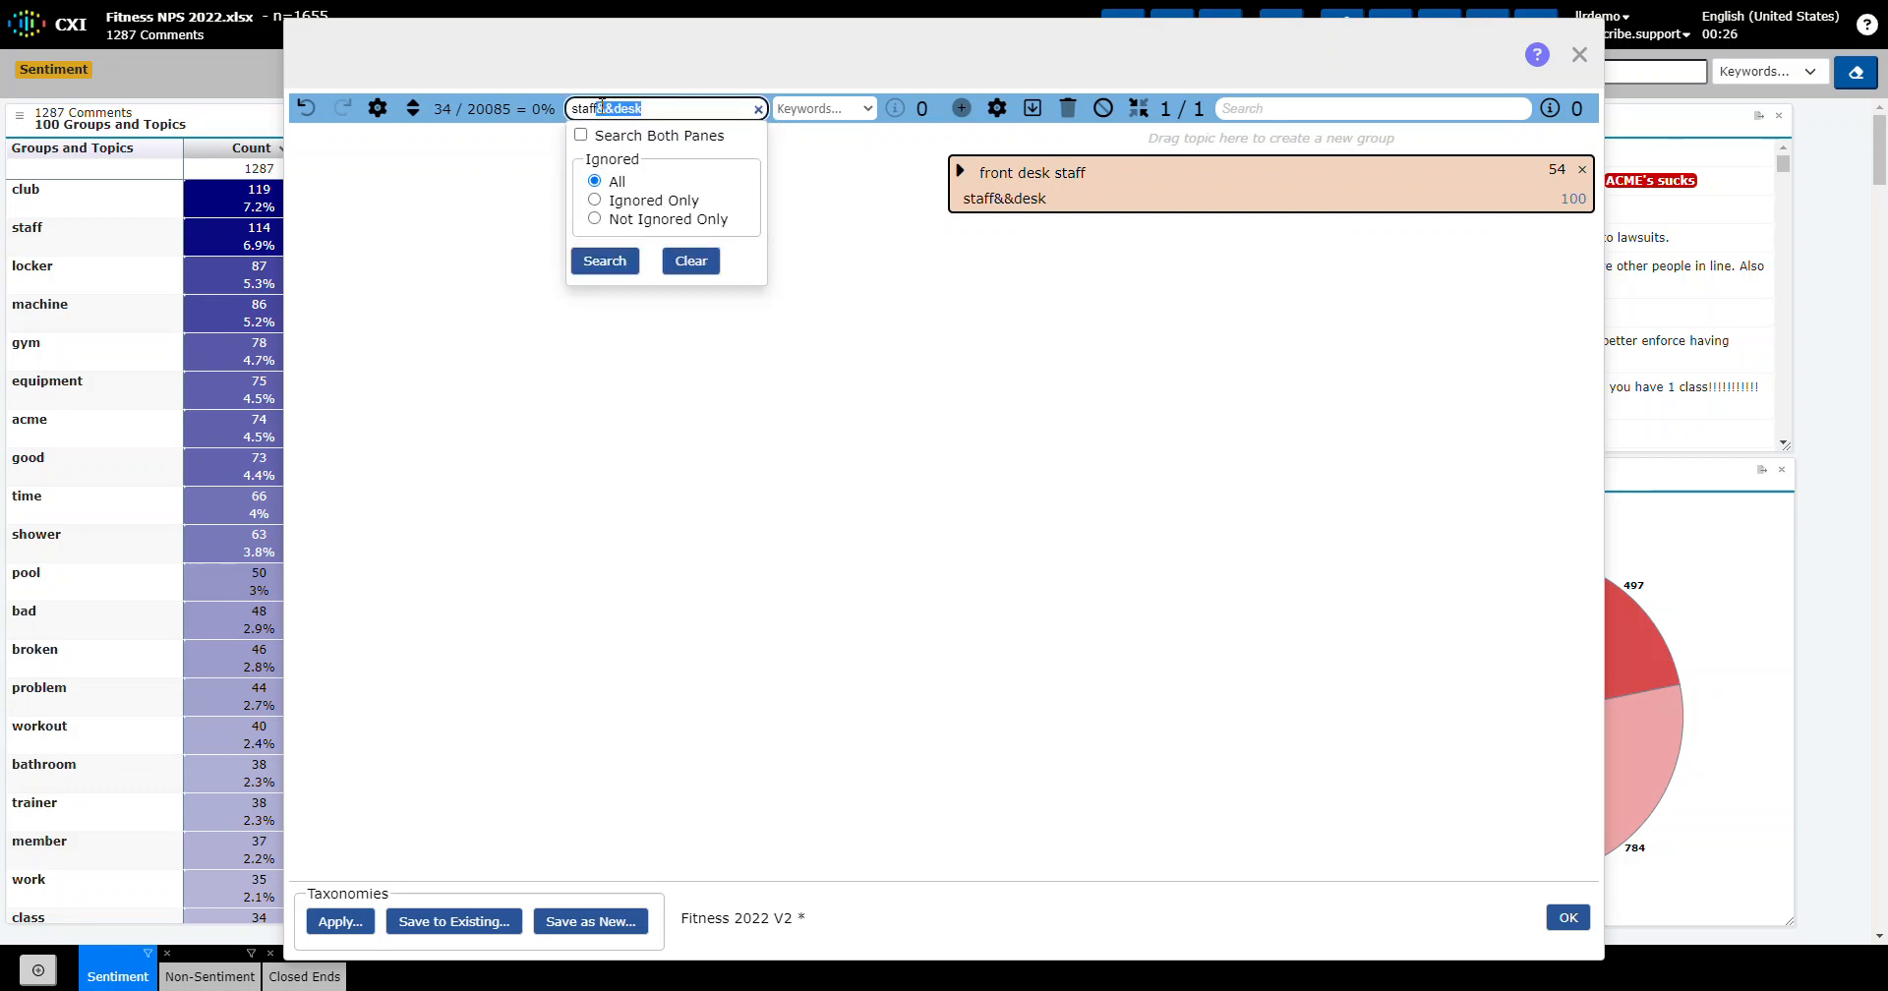
key("BackSpace")
key("Return")
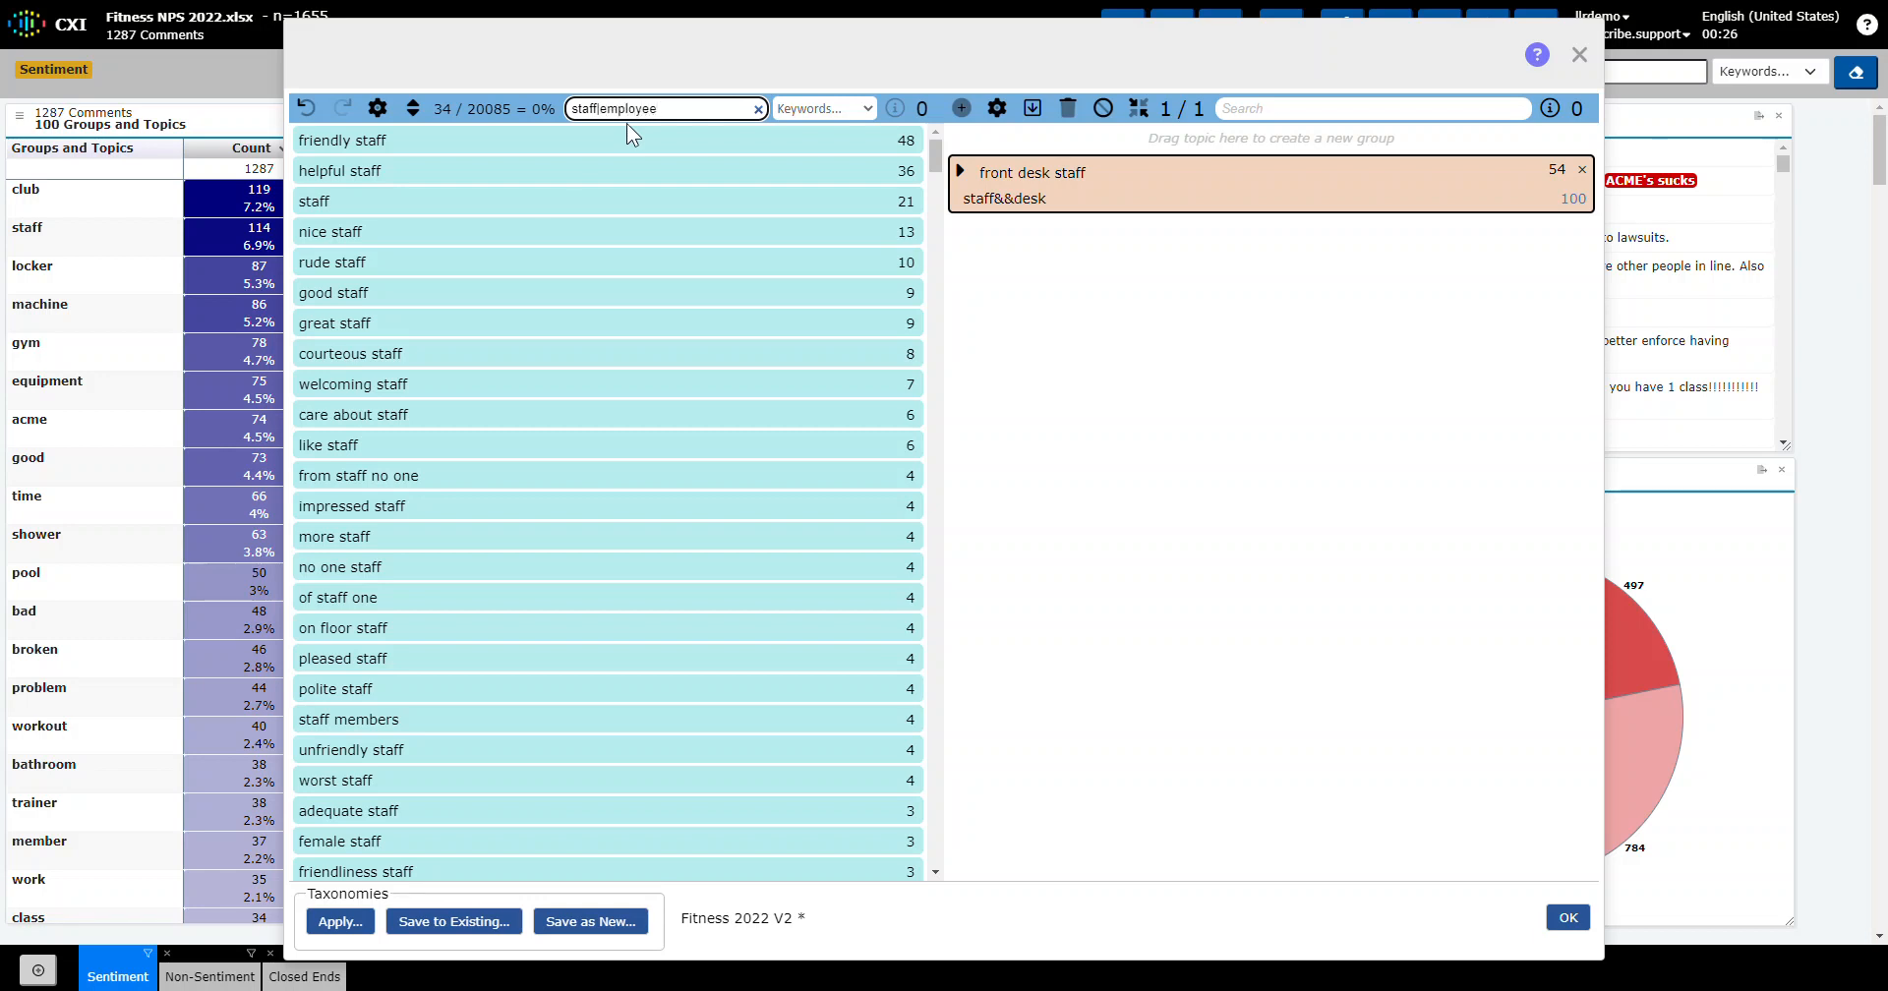
left_click(599, 108)
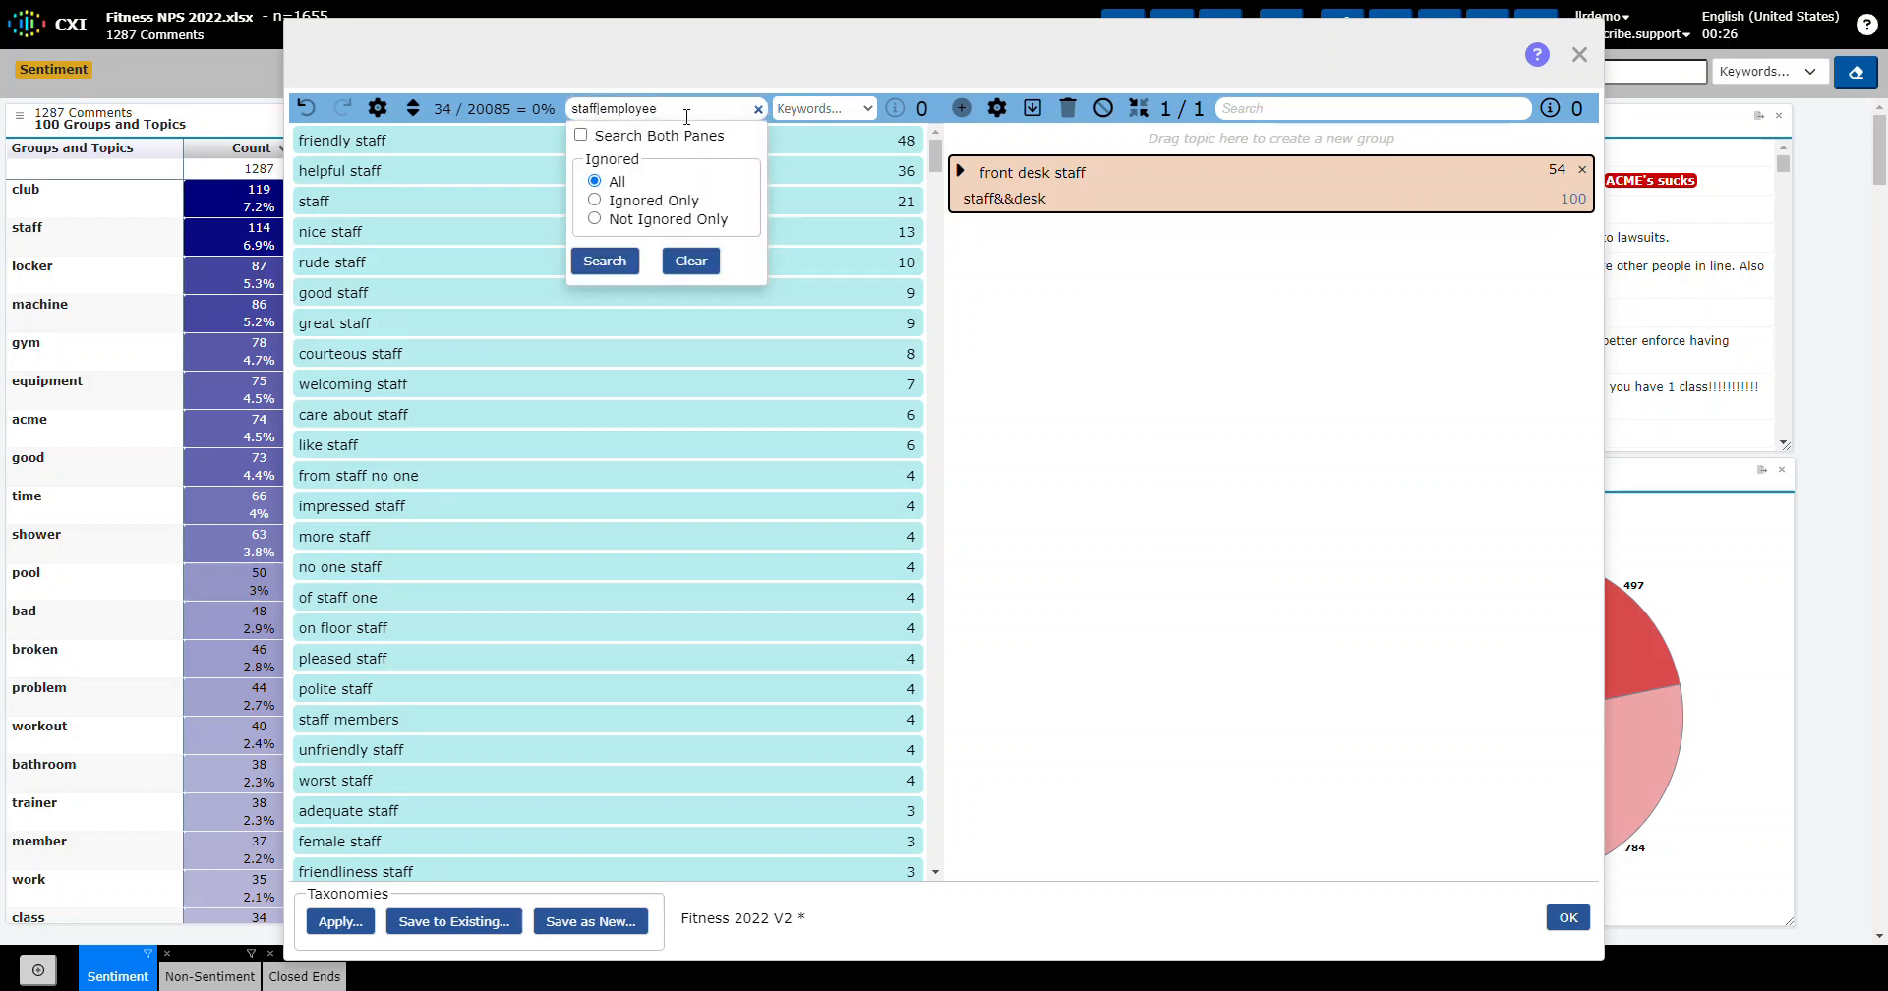
Run the staff|employee search on the ungrouped topics and narrow it with the keyword cleaning
left_click(604, 262)
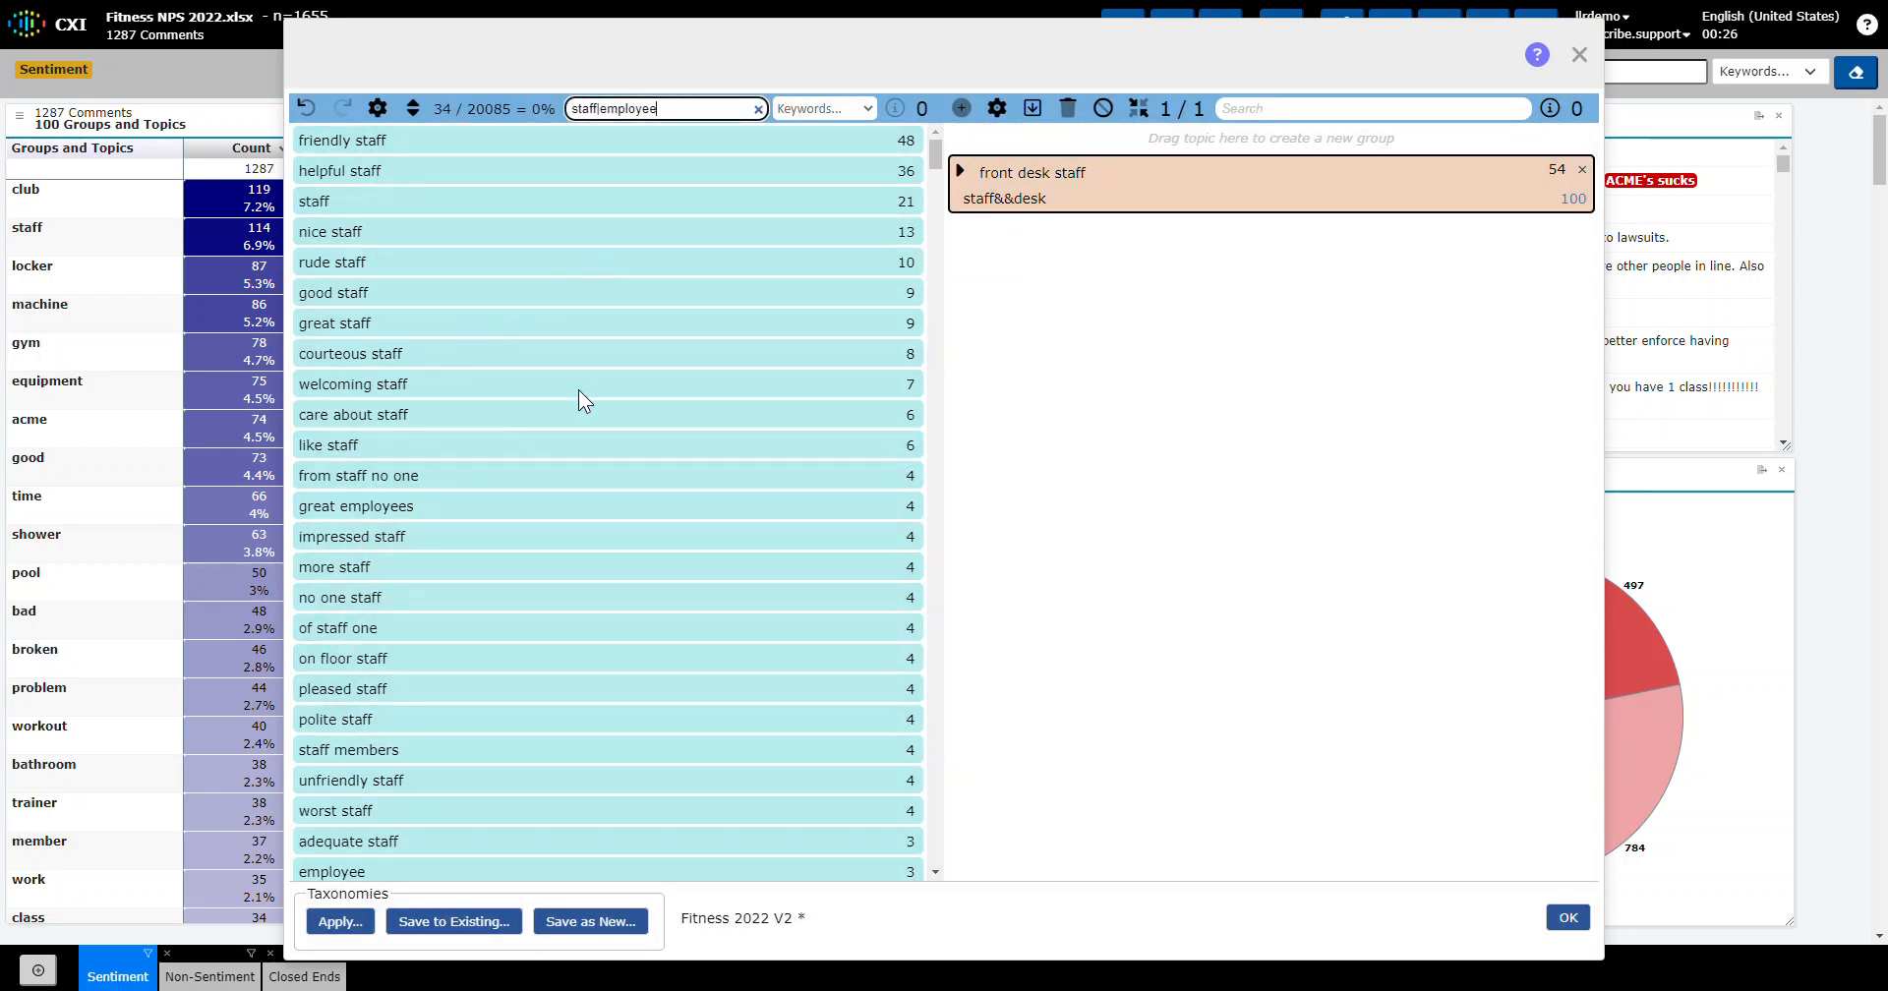
scroll(648, 356, "down", 3)
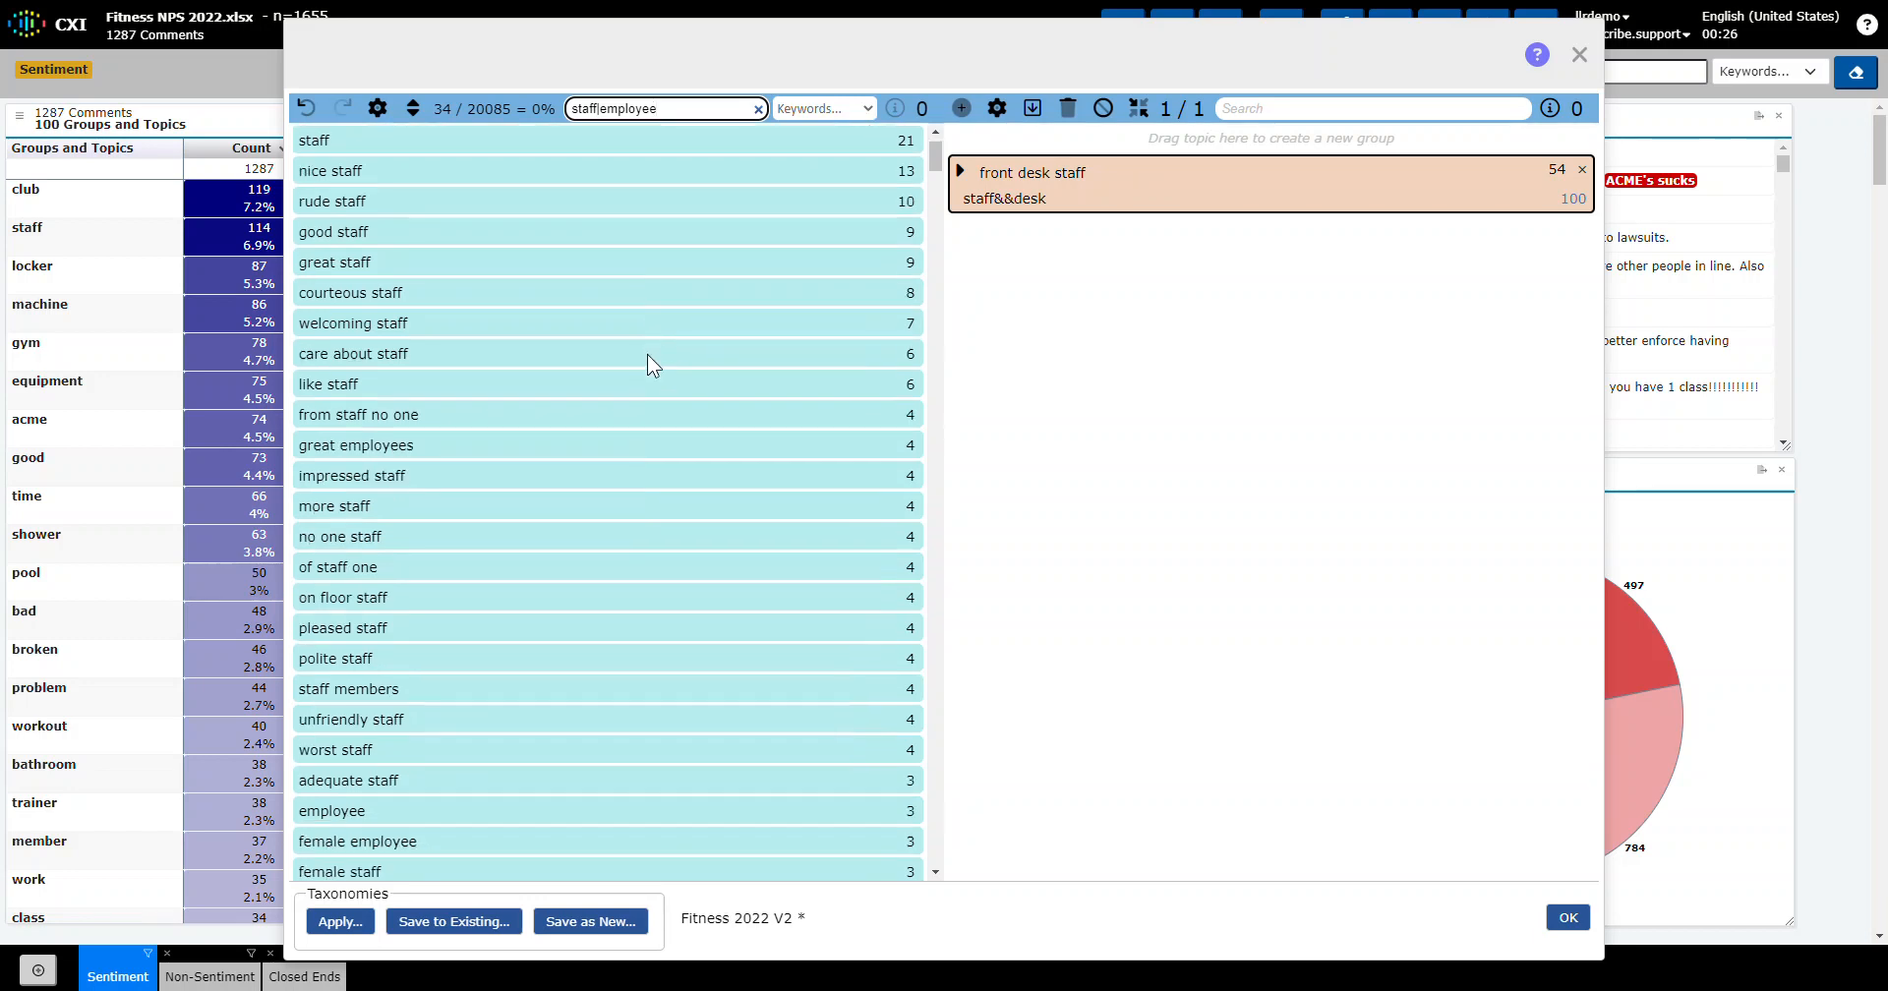
scroll(647, 356, "up", 4)
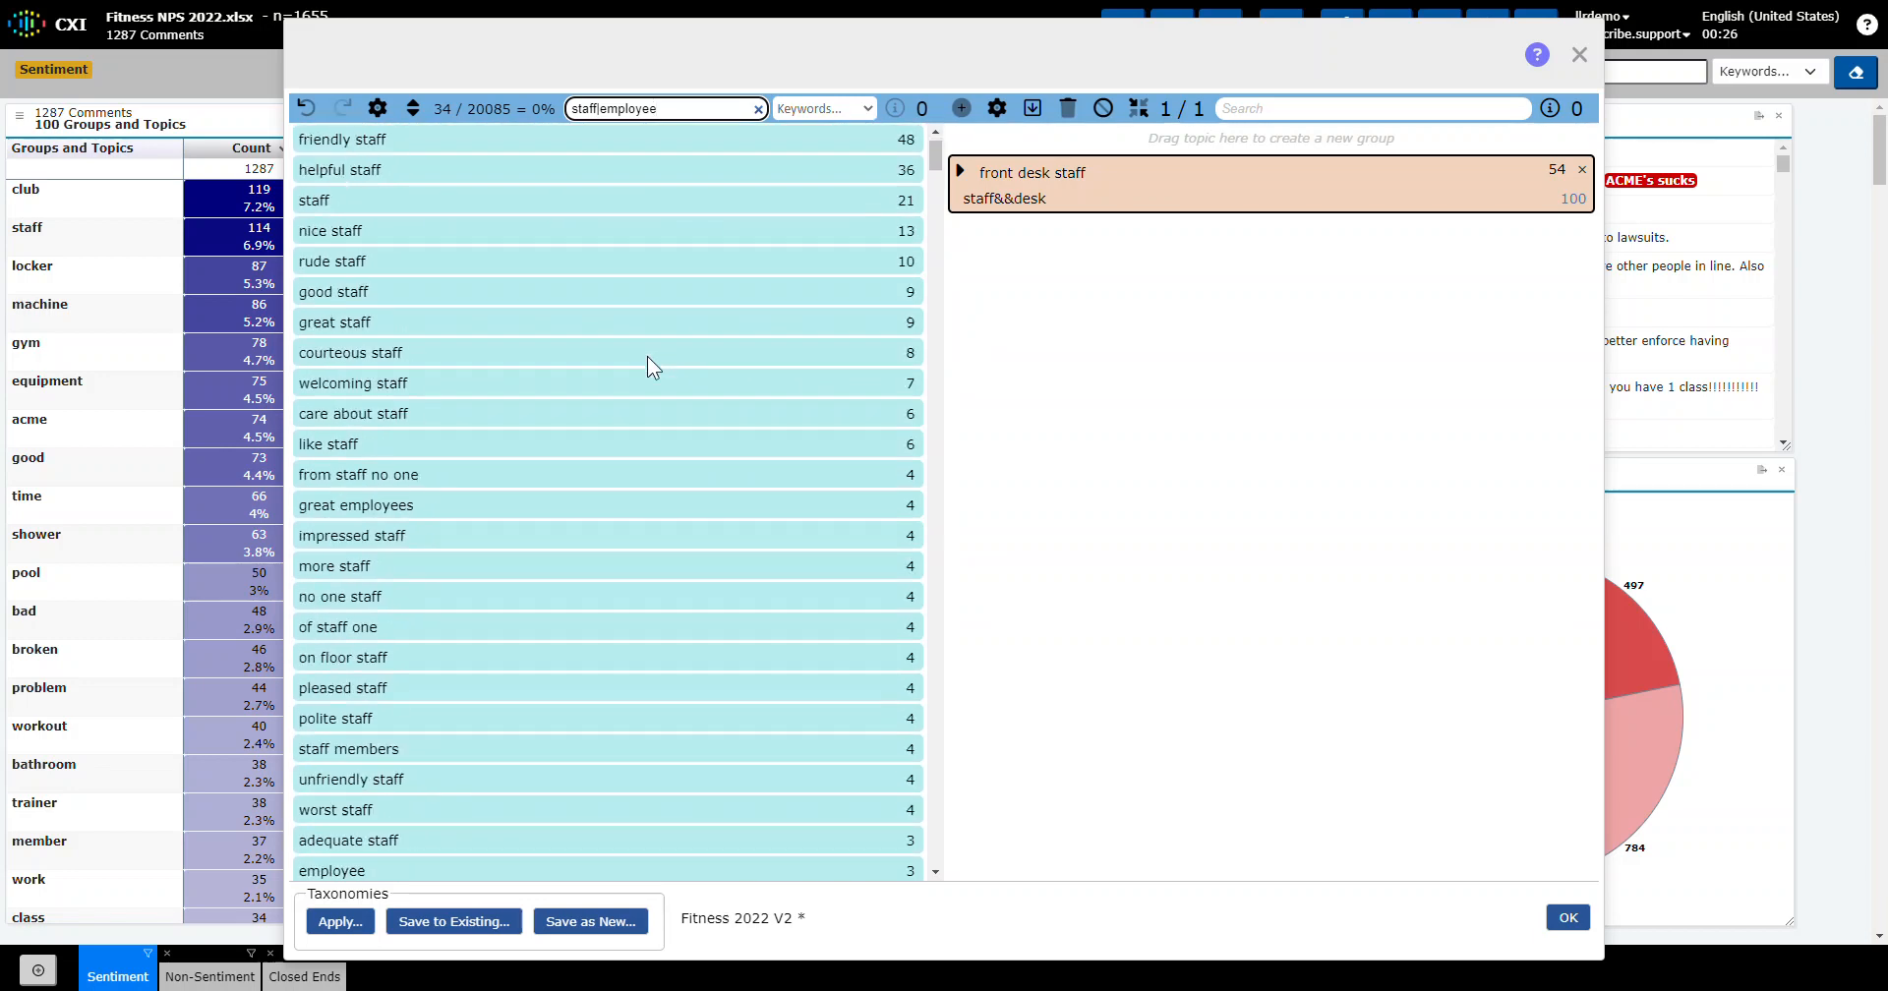
left_click(865, 110)
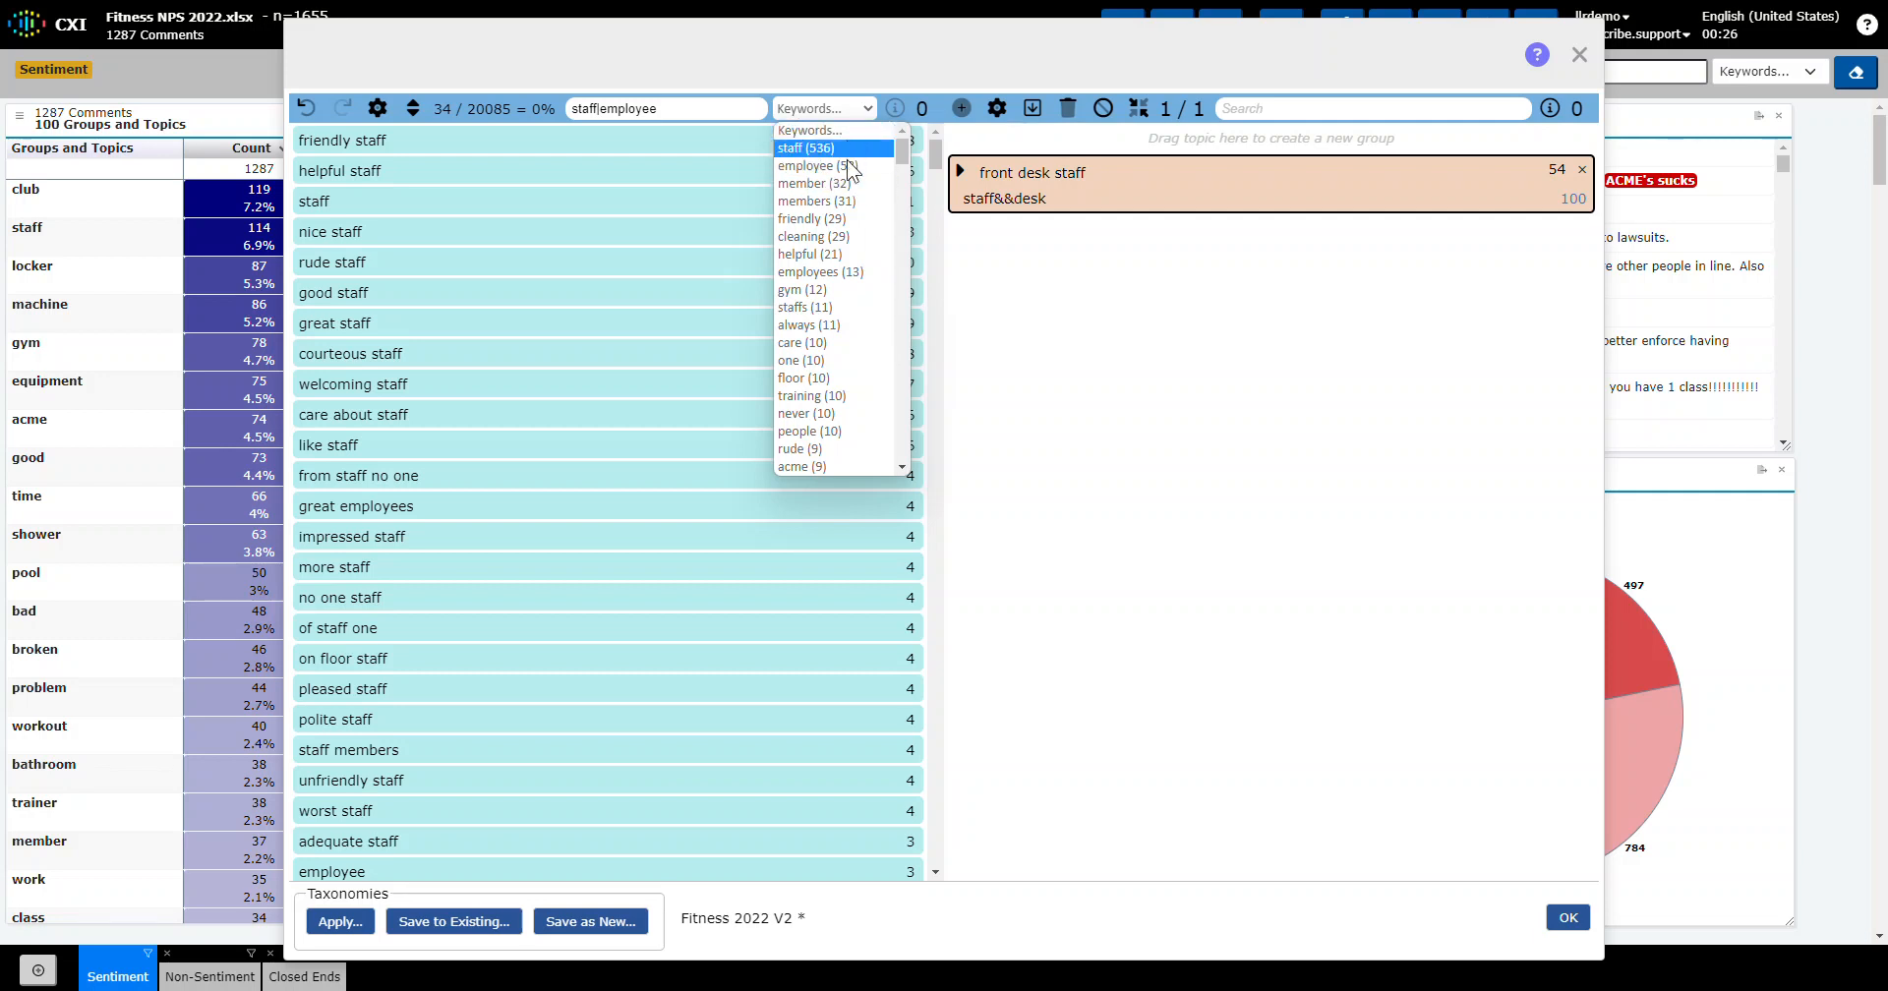
left_click(848, 239)
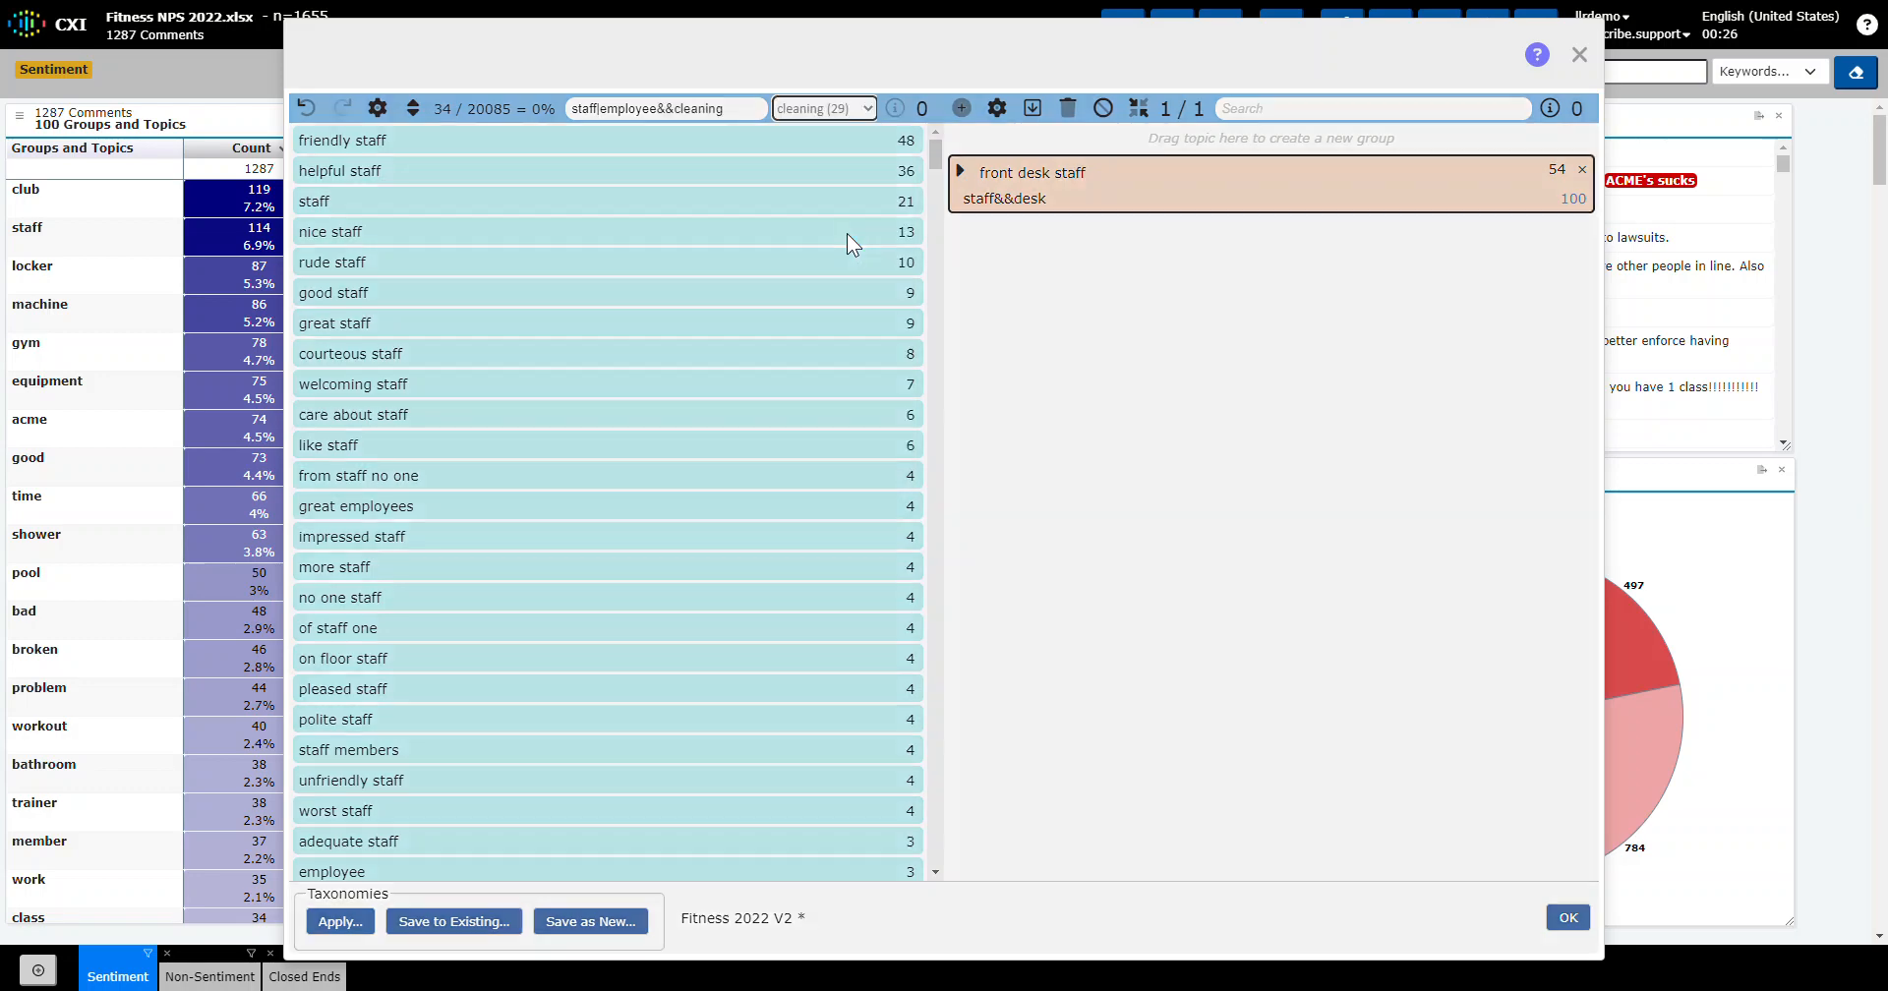
Broaden the ungrouped topic search to staff|employee&&clean
left_click(674, 109)
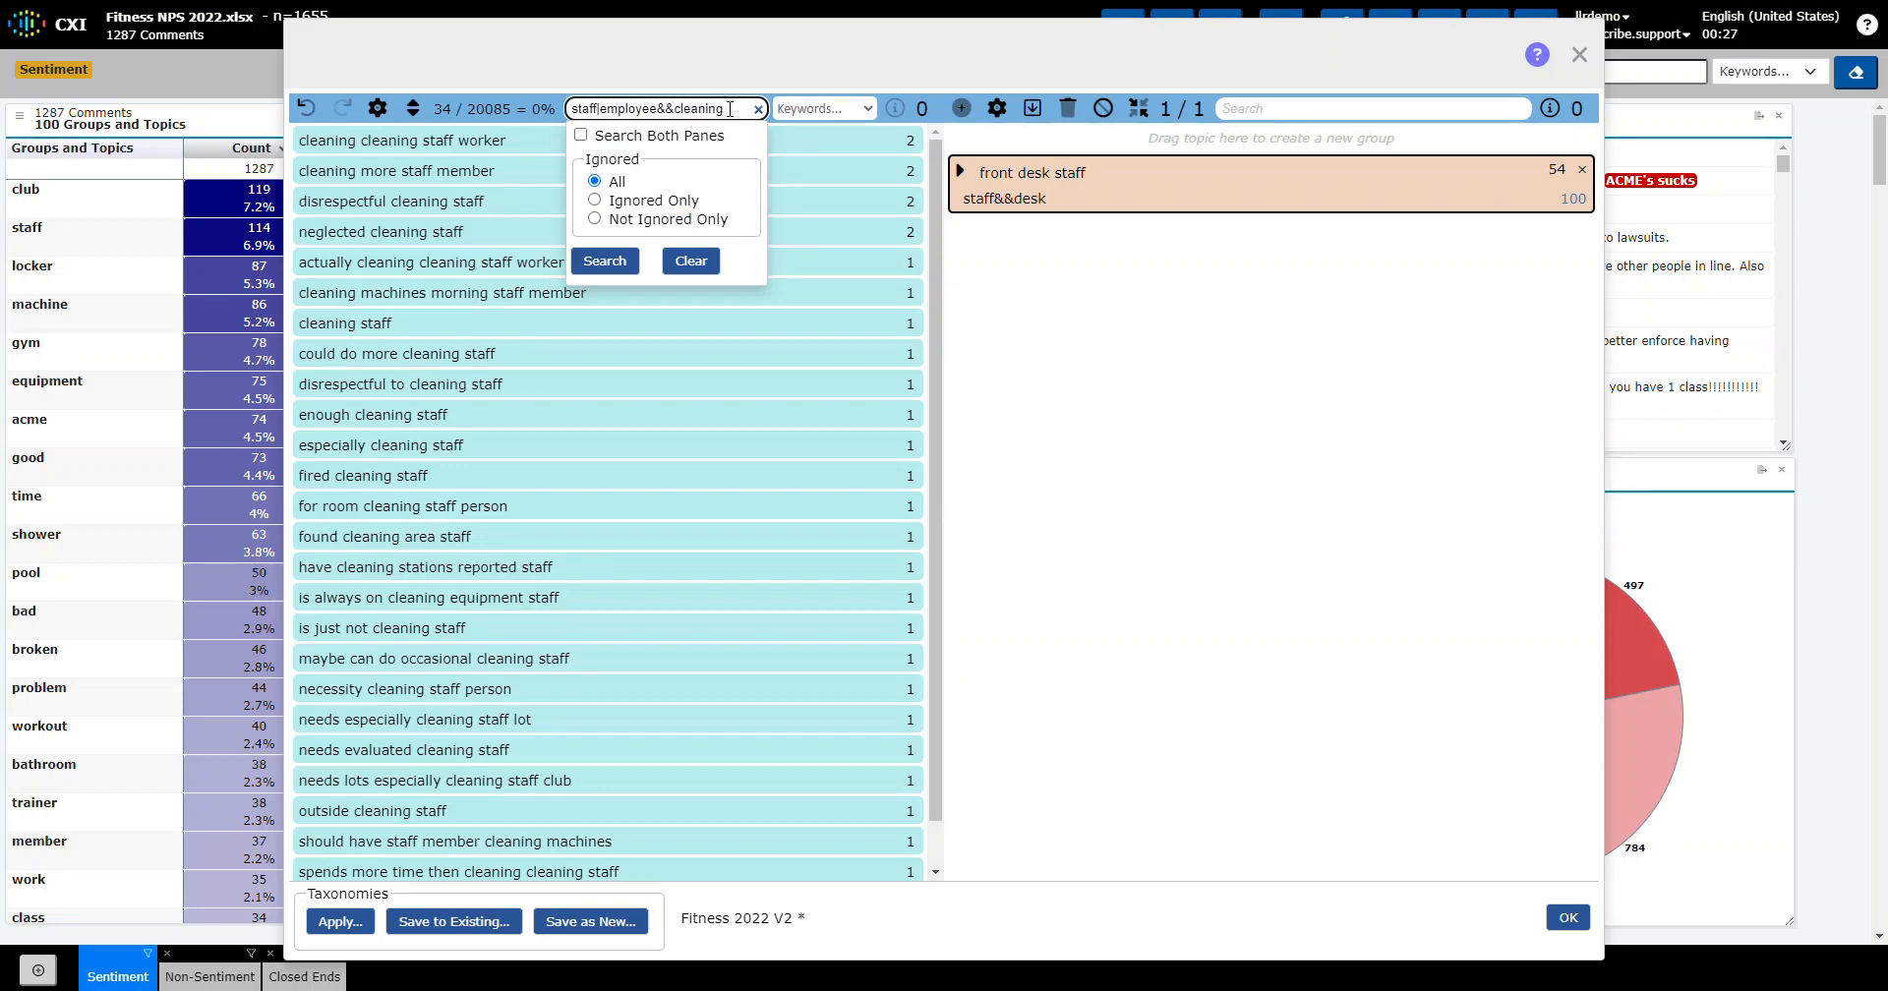
key("BackSpace")
left_click(600, 259)
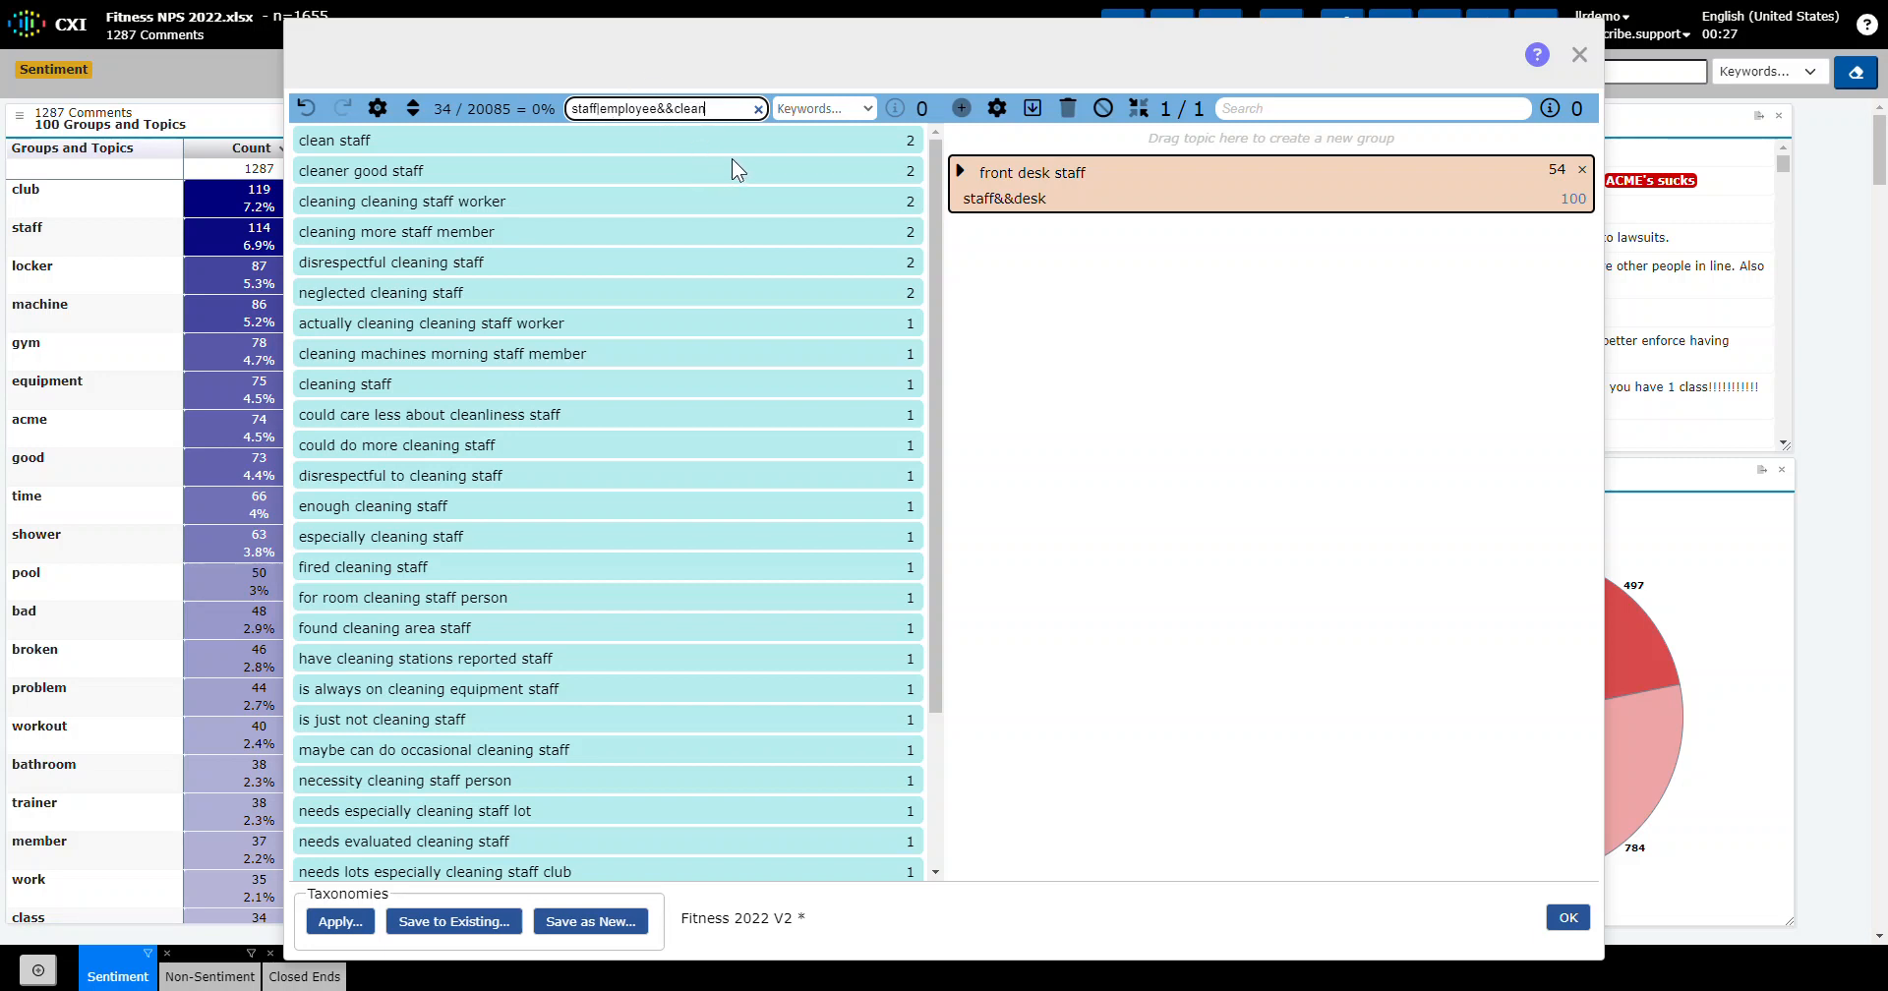
Create a new group from all ungrouped topics matching staff|employee&&clean and undo its merge with the front desk staff group
left_click_drag(935, 211, 935, 116)
left_click(923, 111)
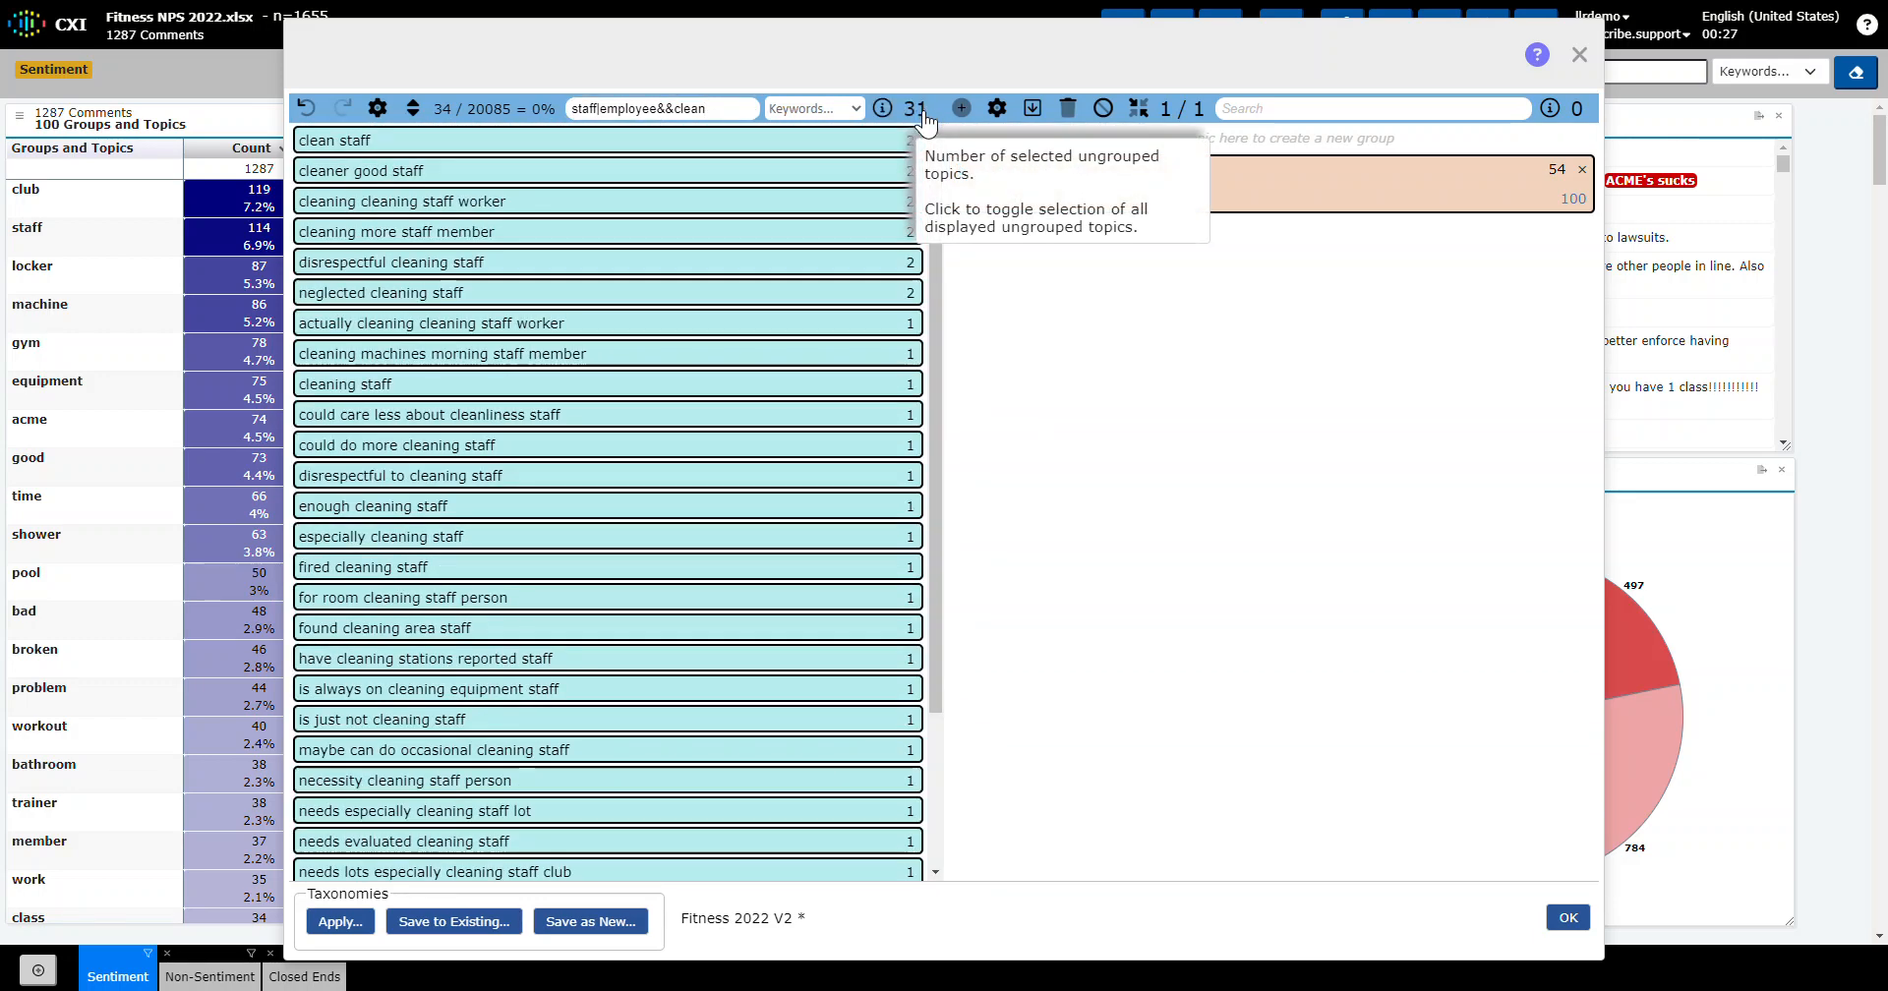
left_click_drag(675, 144, 1104, 138)
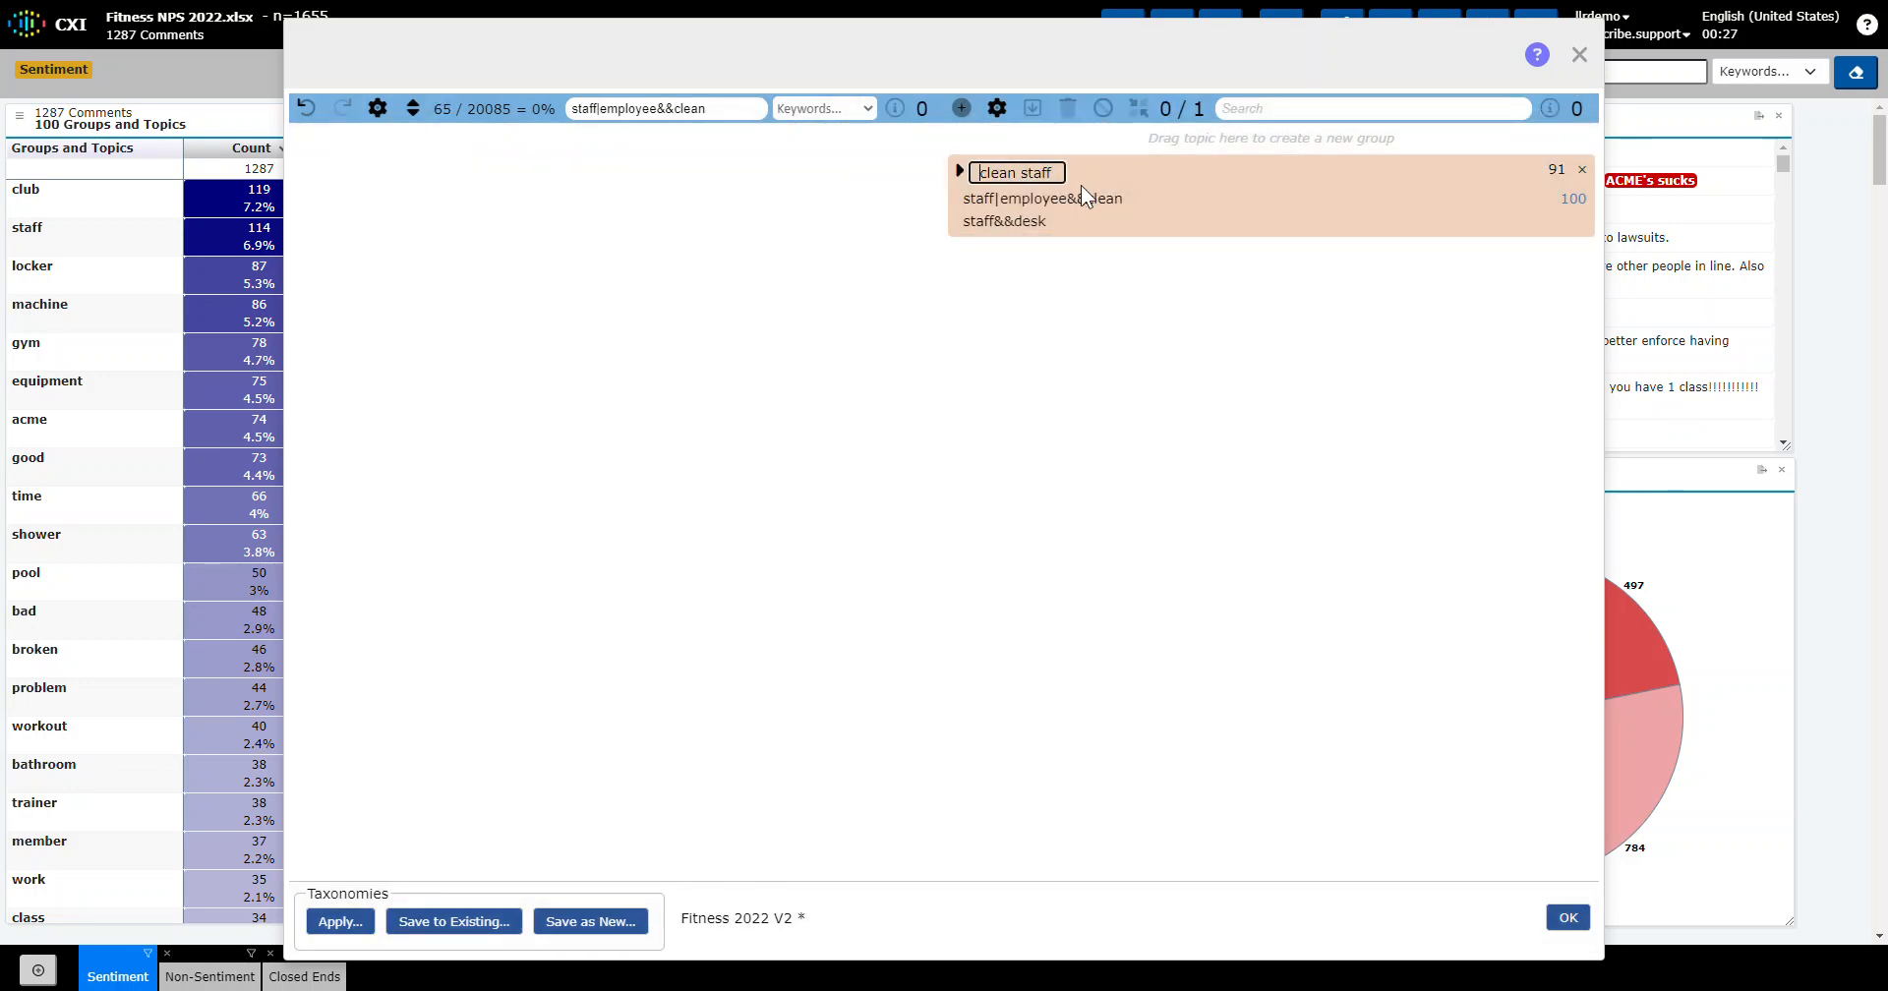
left_click(306, 108)
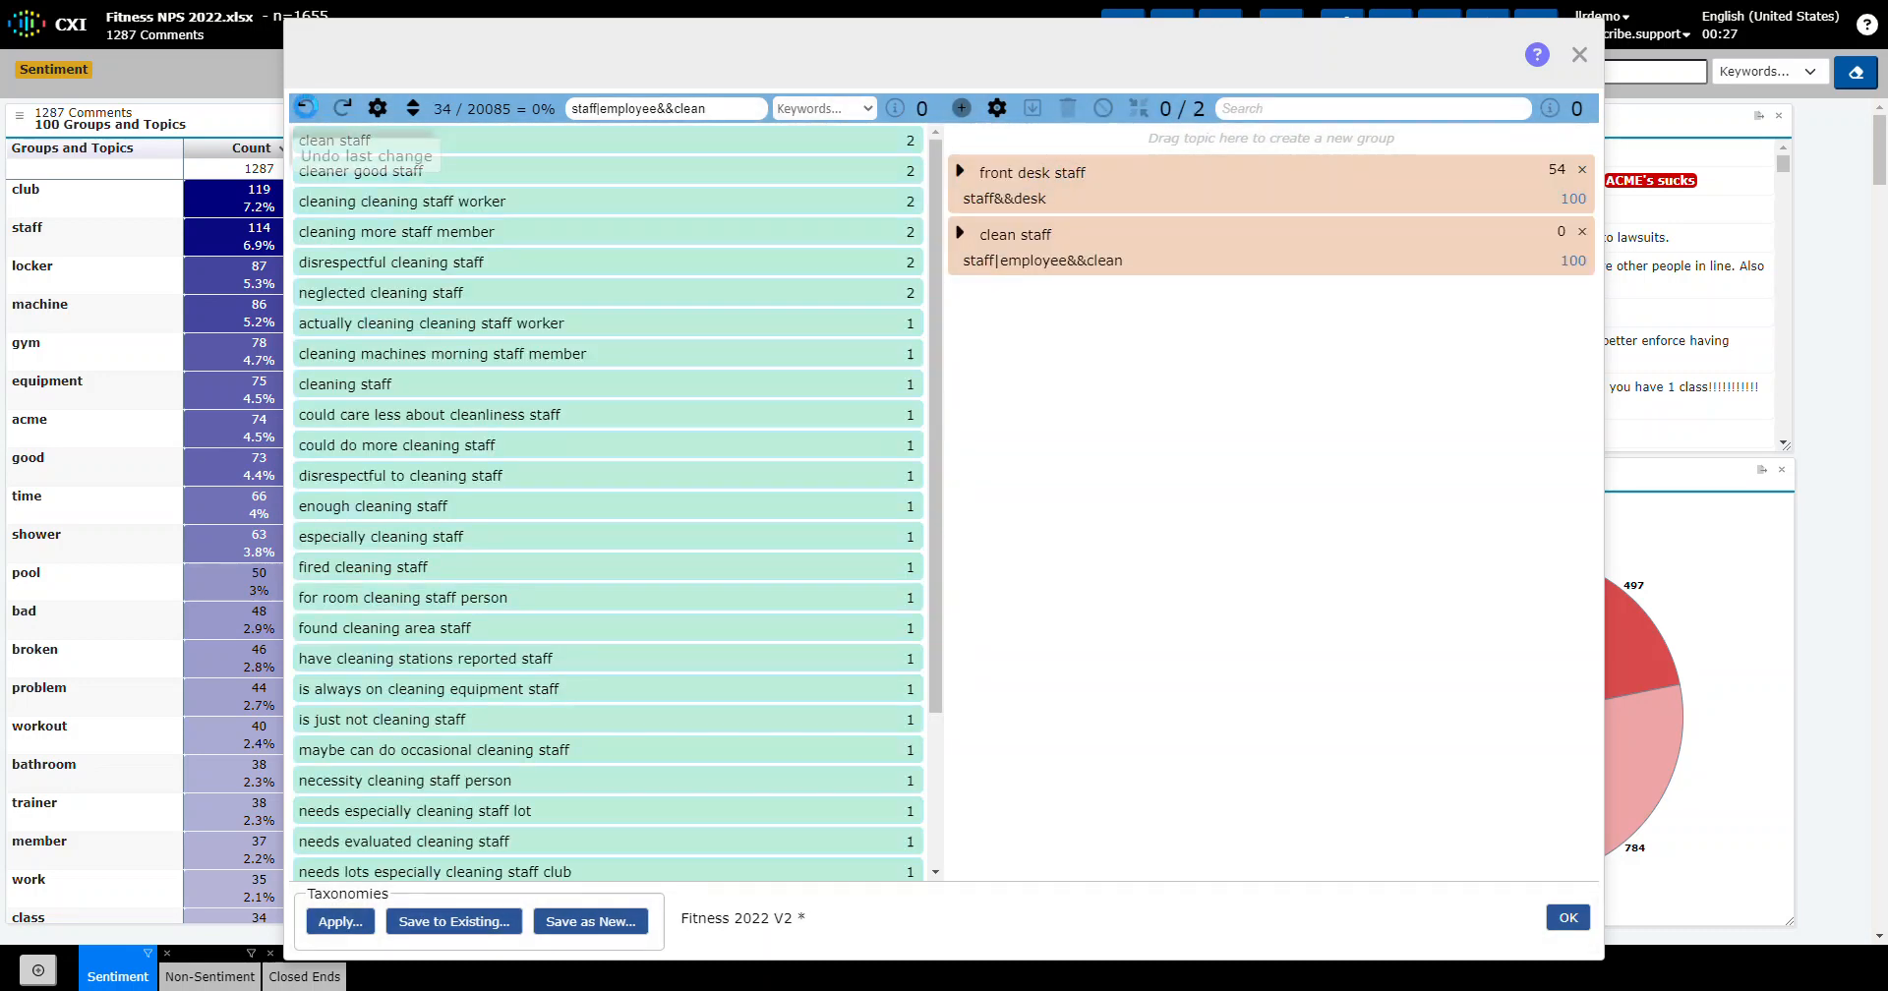
Move all matching ungrouped topics into the clean staff group and rename the group cleaning staff
left_click(921, 110)
left_click_drag(826, 138, 1222, 247)
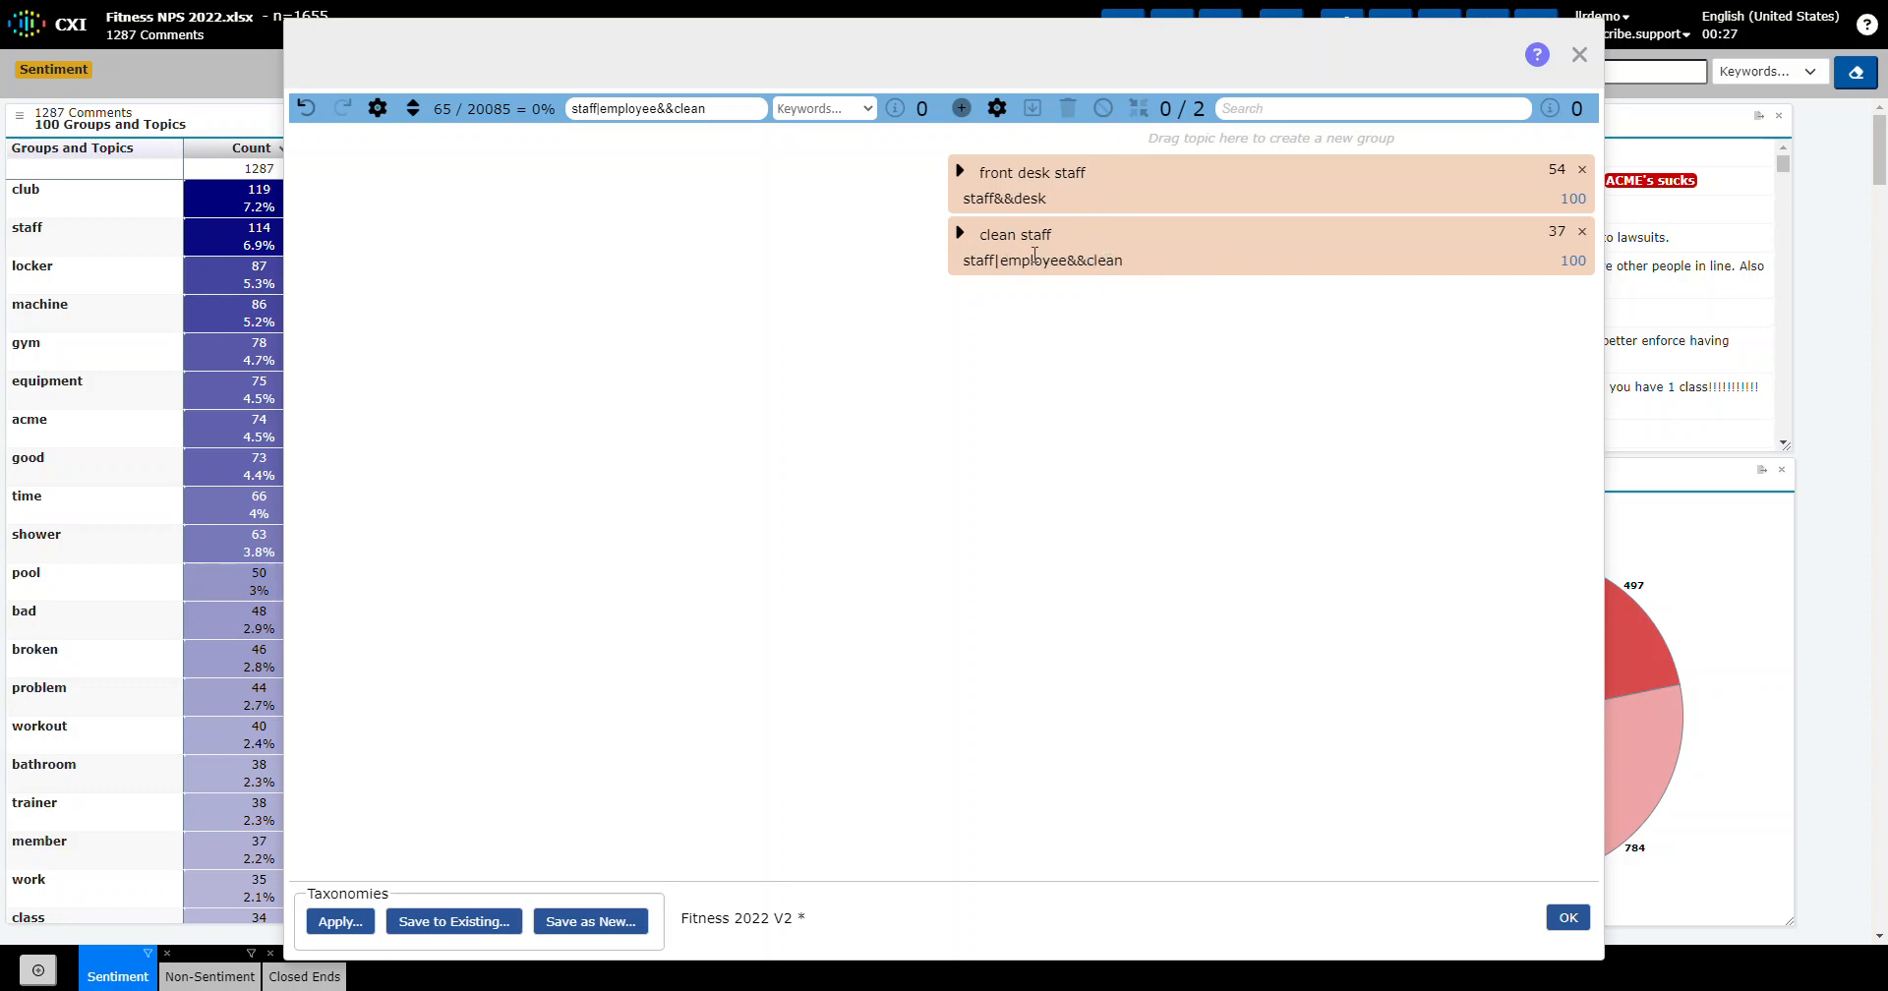
left_click(1015, 237)
type("ing")
key("Return")
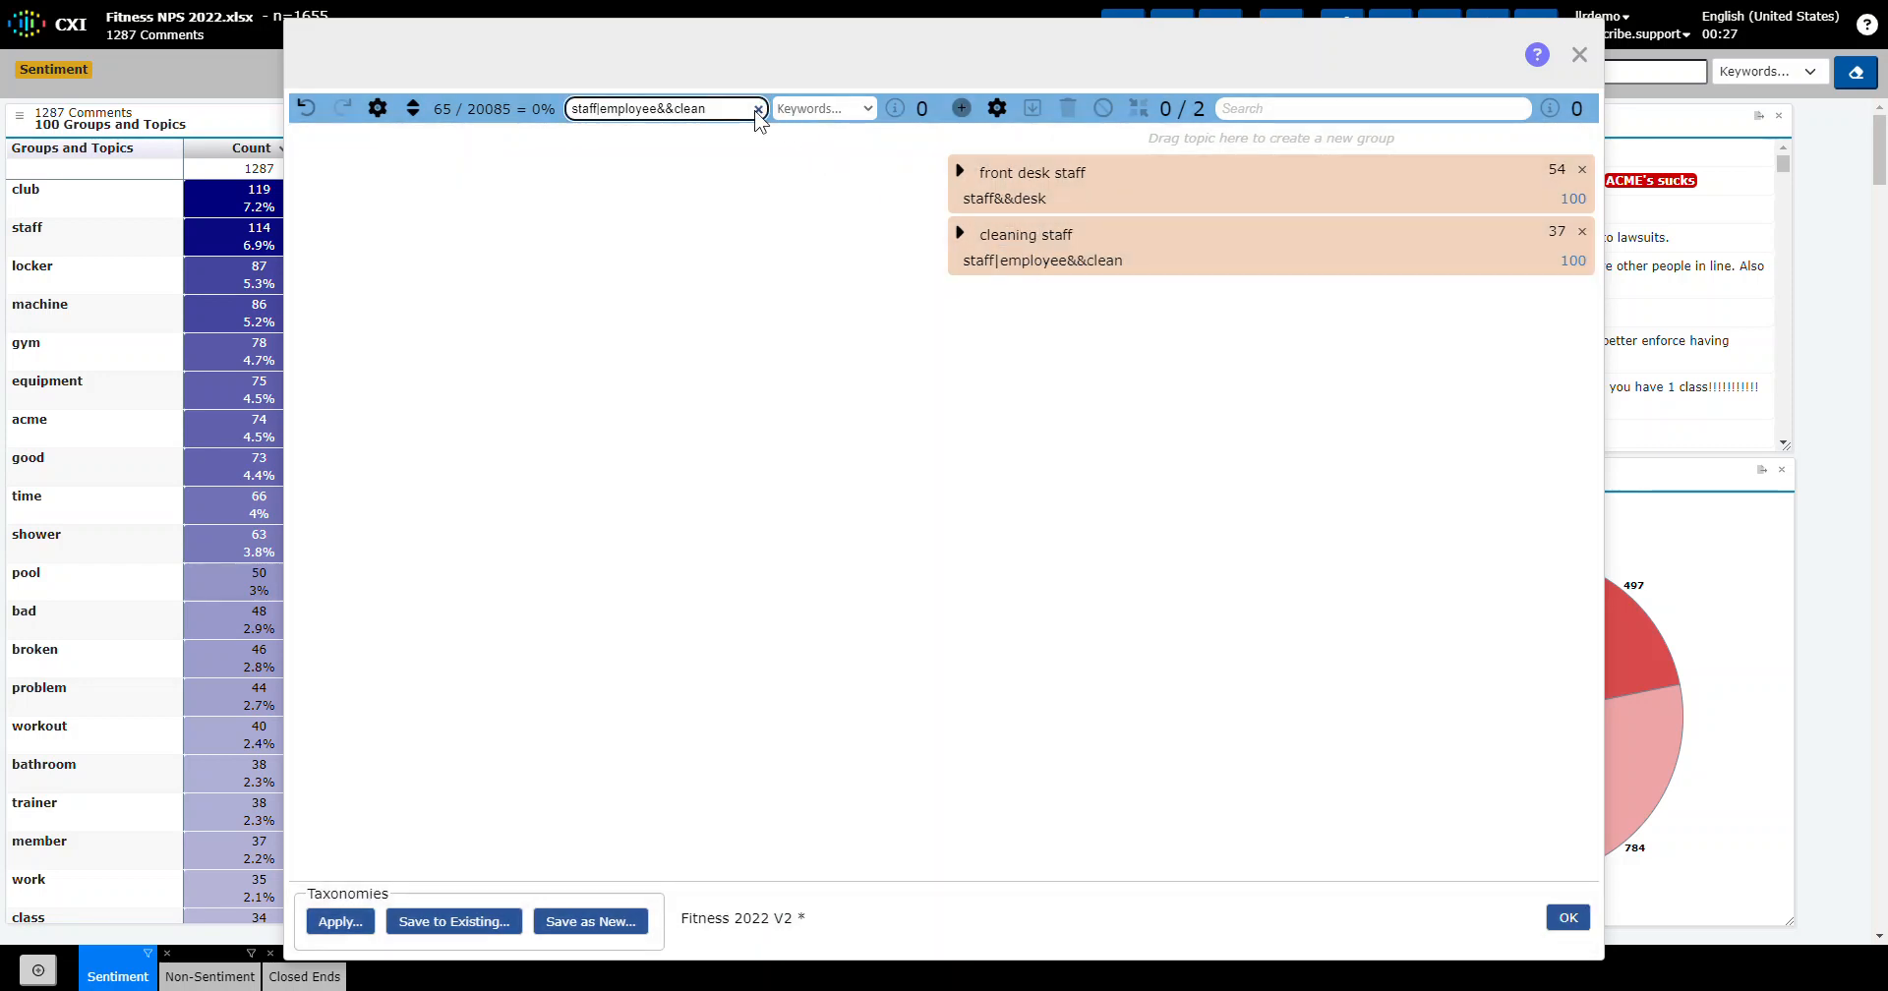
Clear the previous search, search the ungrouped topics for teacher|instructor|class and review the matching topics
left_click(753, 110)
left_click(688, 261)
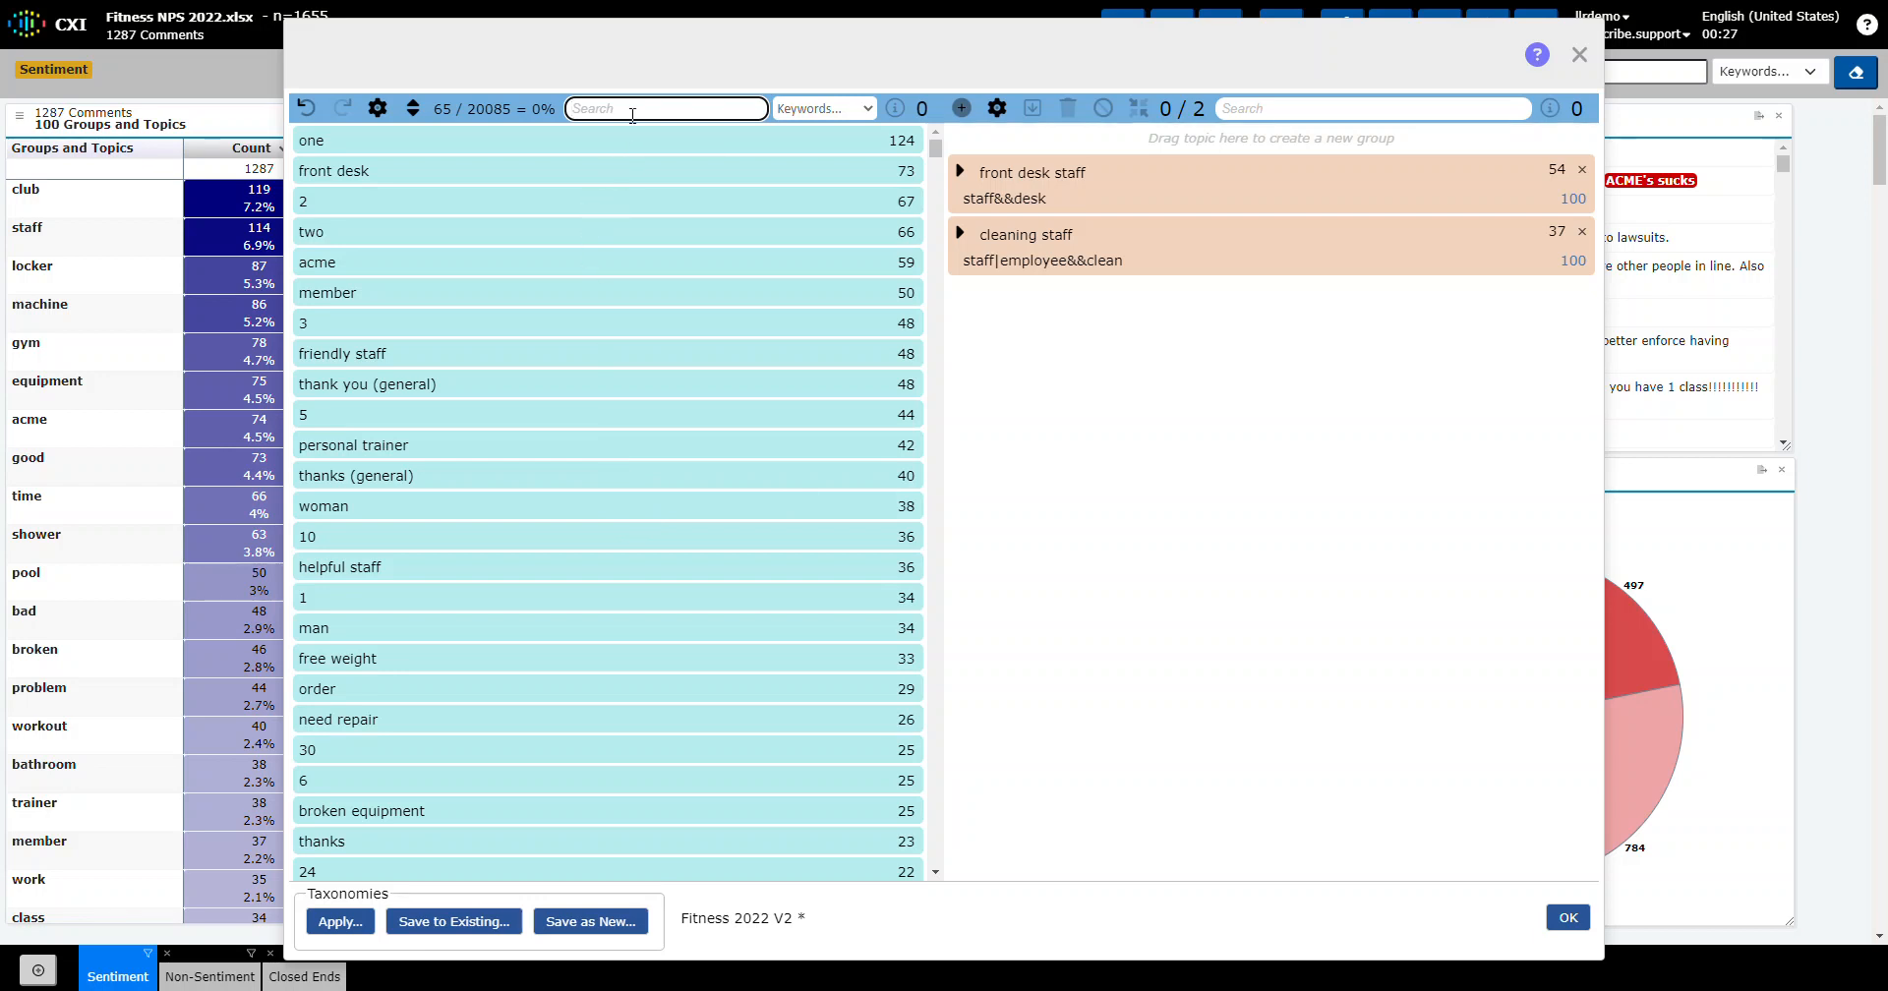
type("tr")
key("BackSpace")
key("BackSpace")
type("teacher|instructor|class")
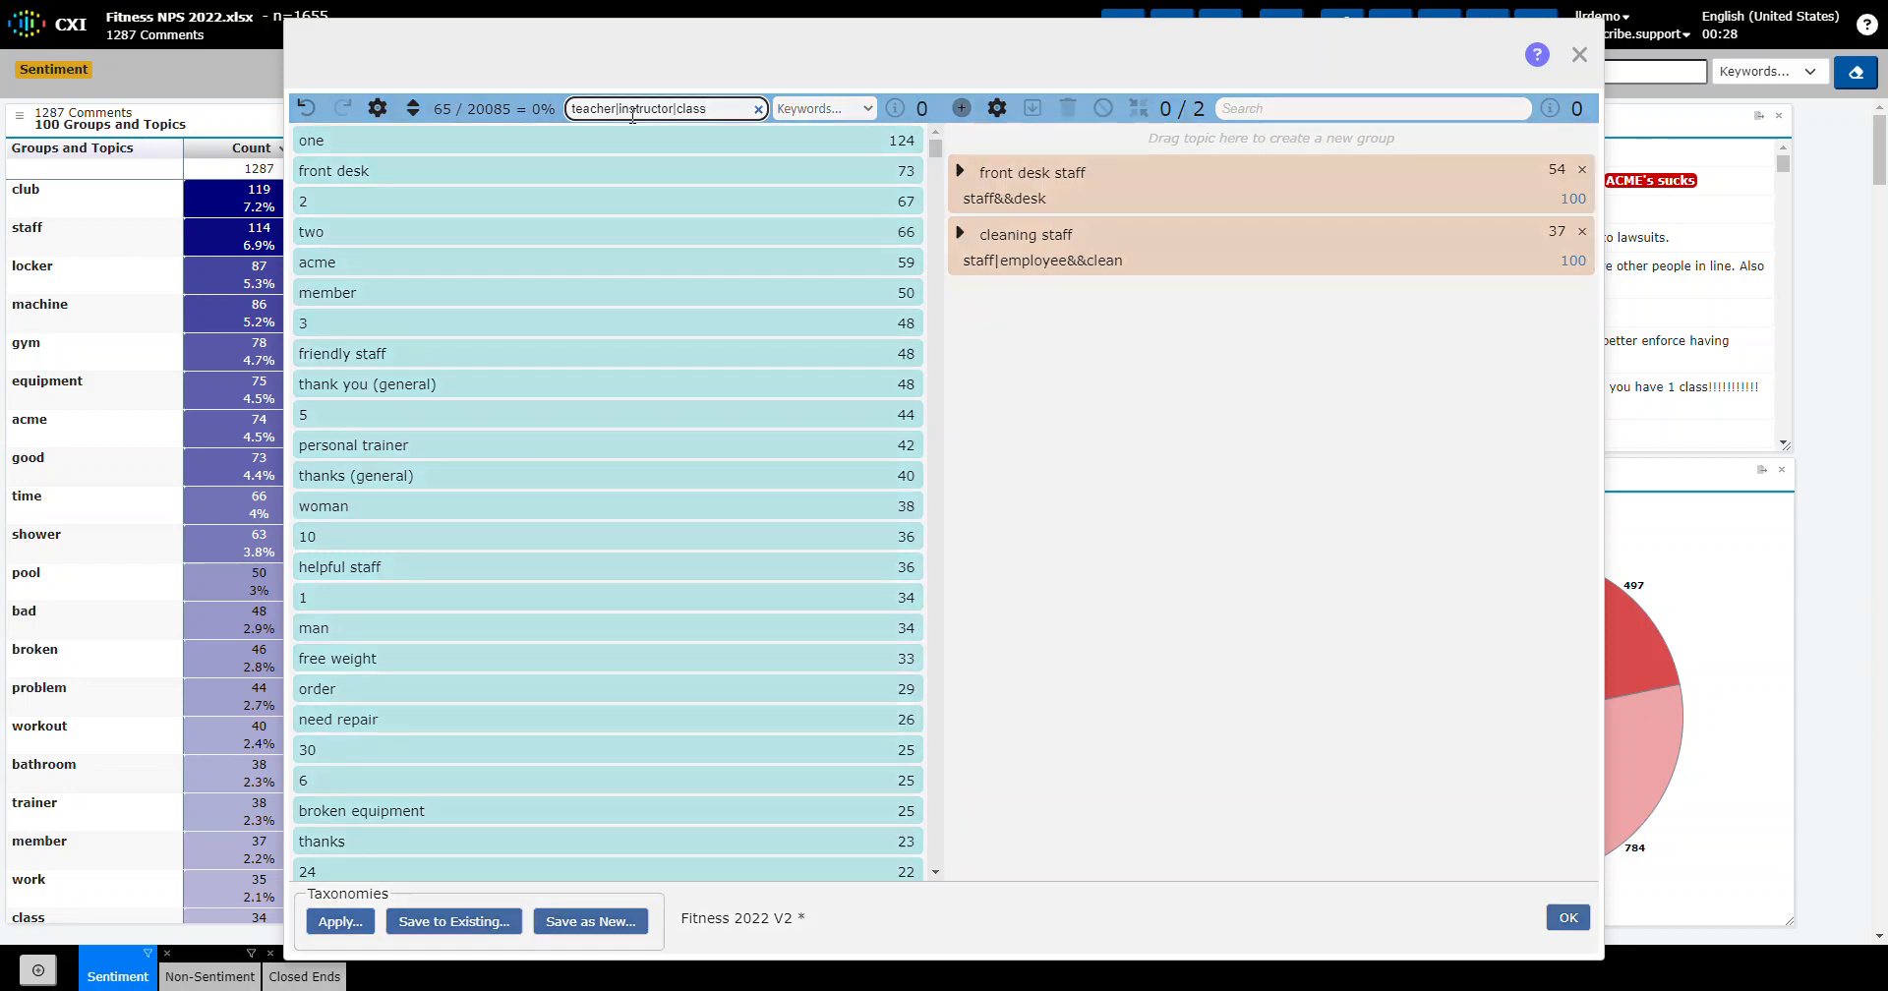
scroll(463, 266, "down", 15)
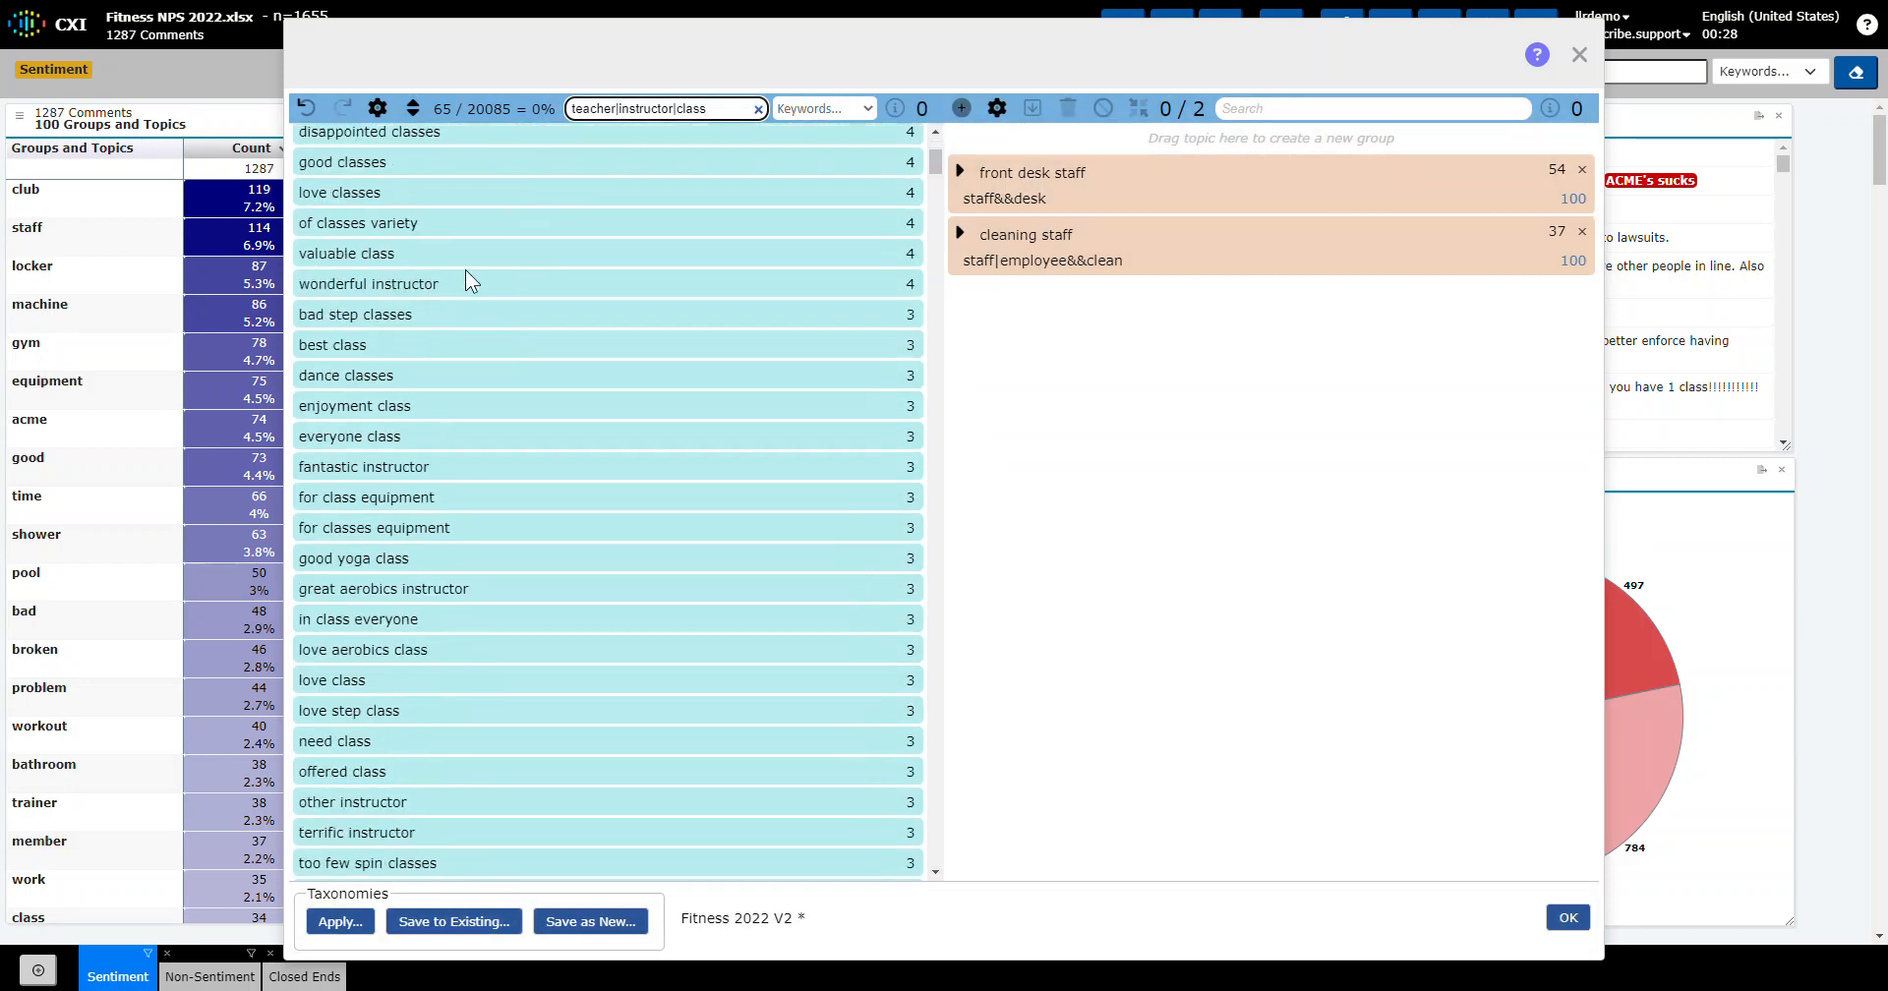
scroll(486, 316, "up", 15)
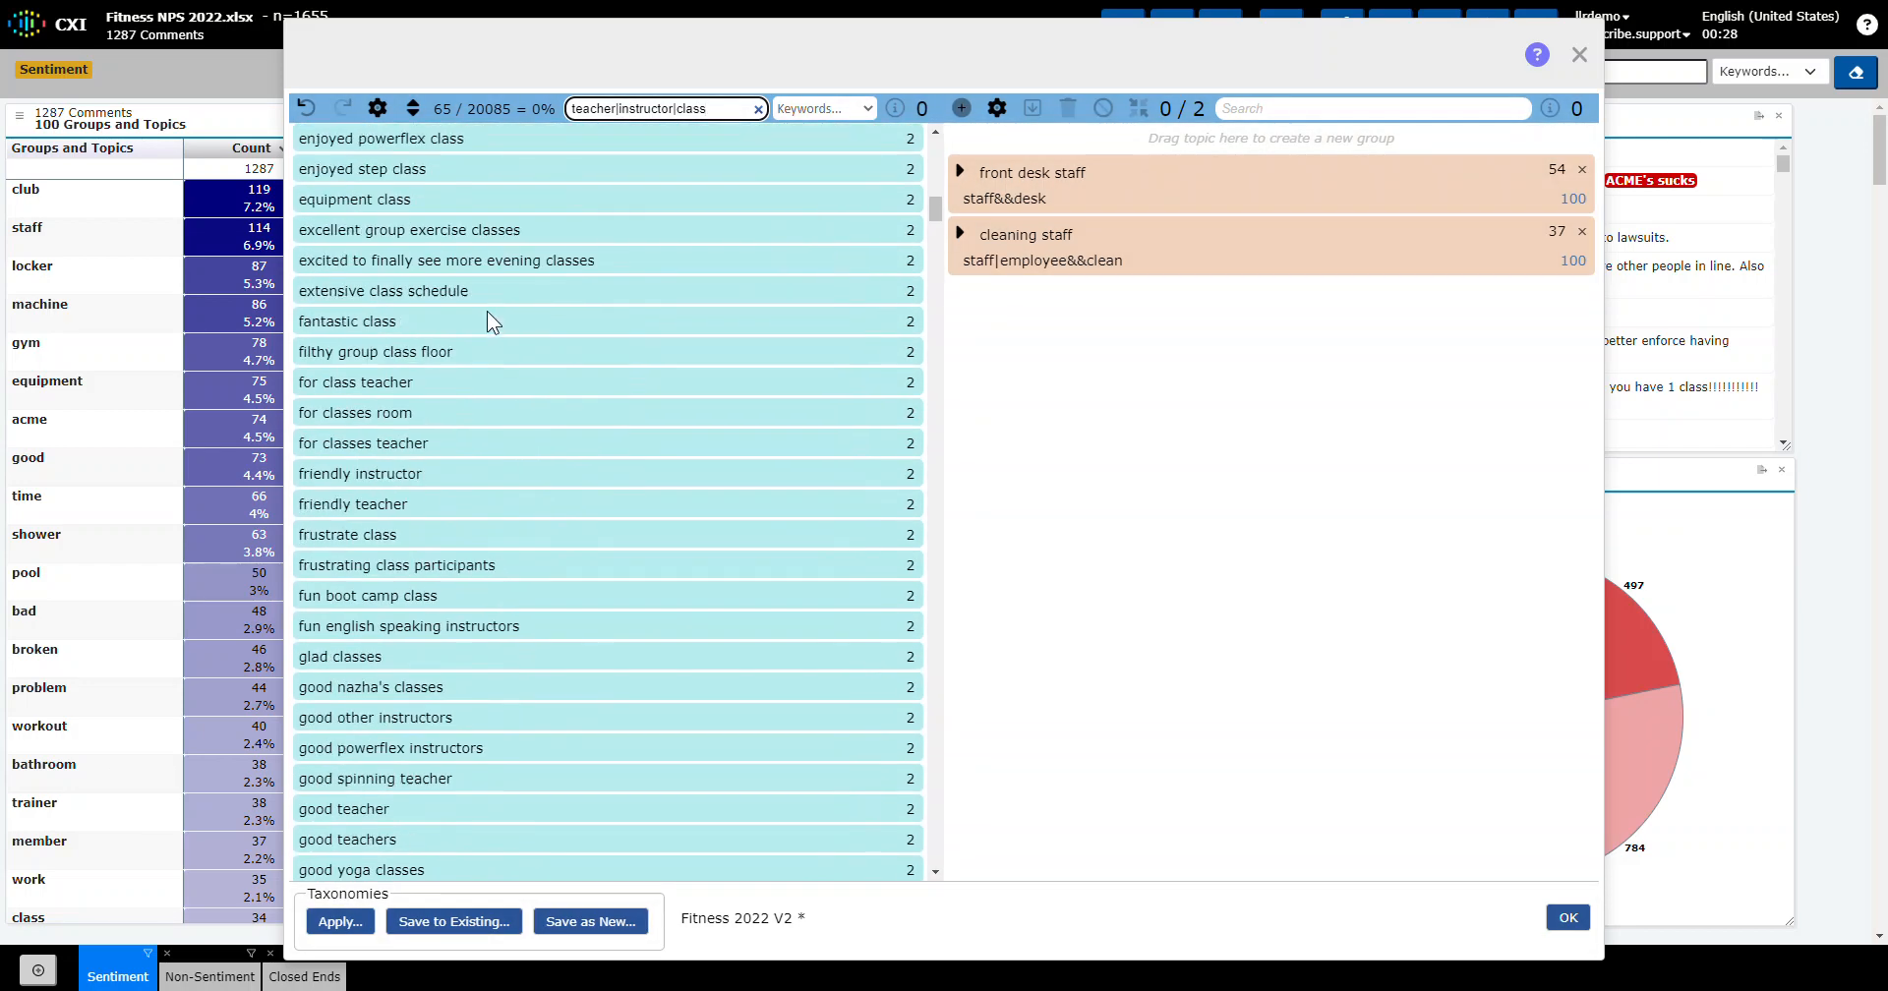
scroll(496, 315, "up", 2)
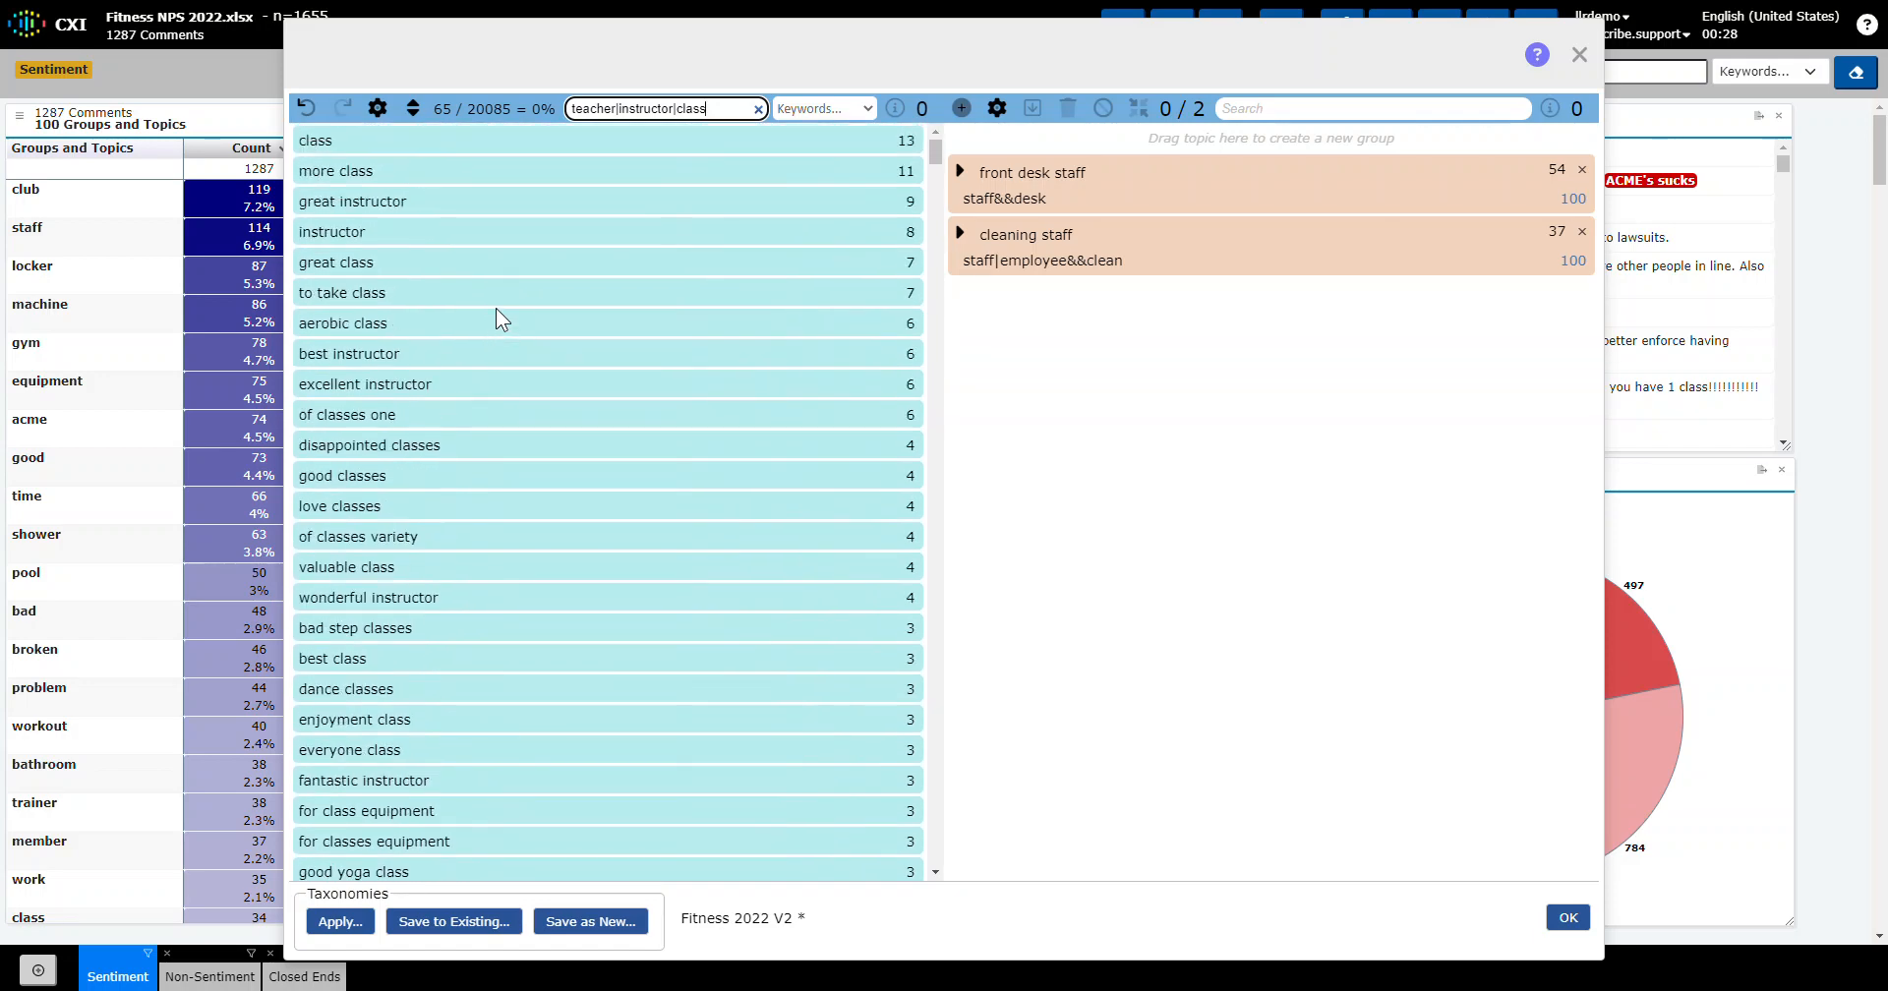
Narrow the ungrouped topic search to teacher|instructor
left_click_drag(719, 106, 675, 110)
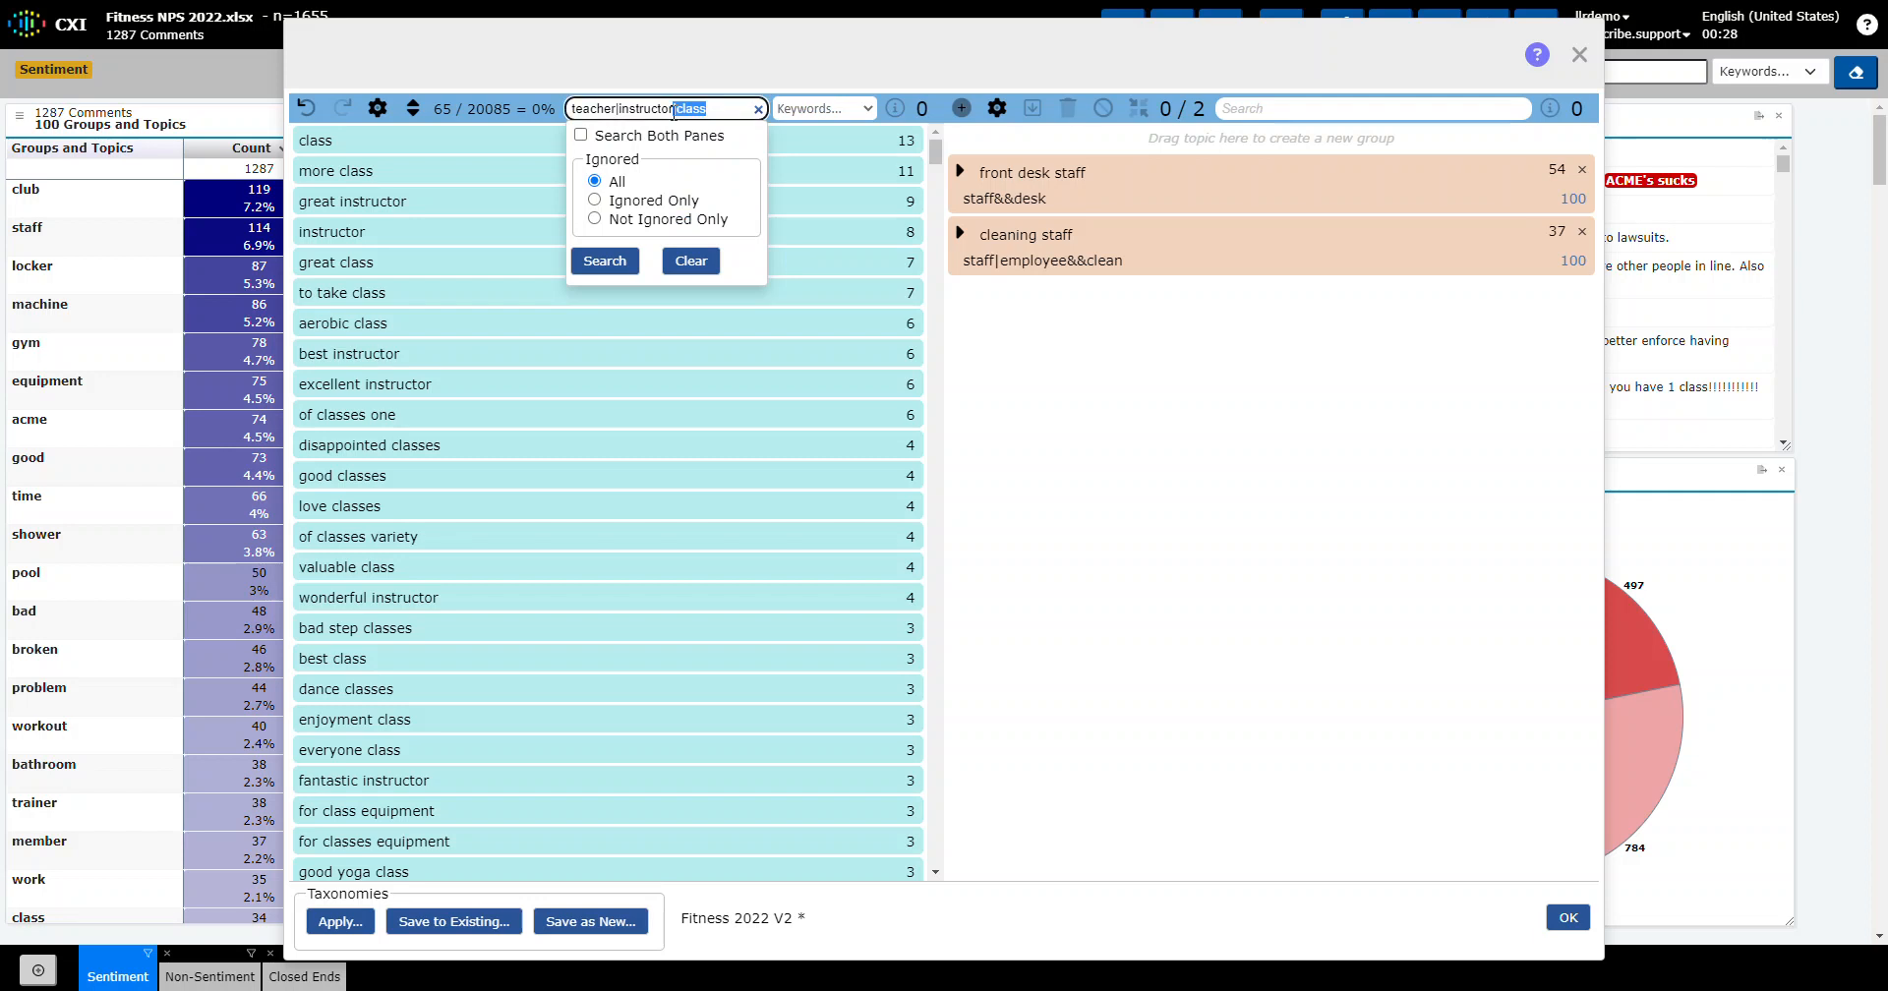
key("BackSpace")
left_click(619, 261)
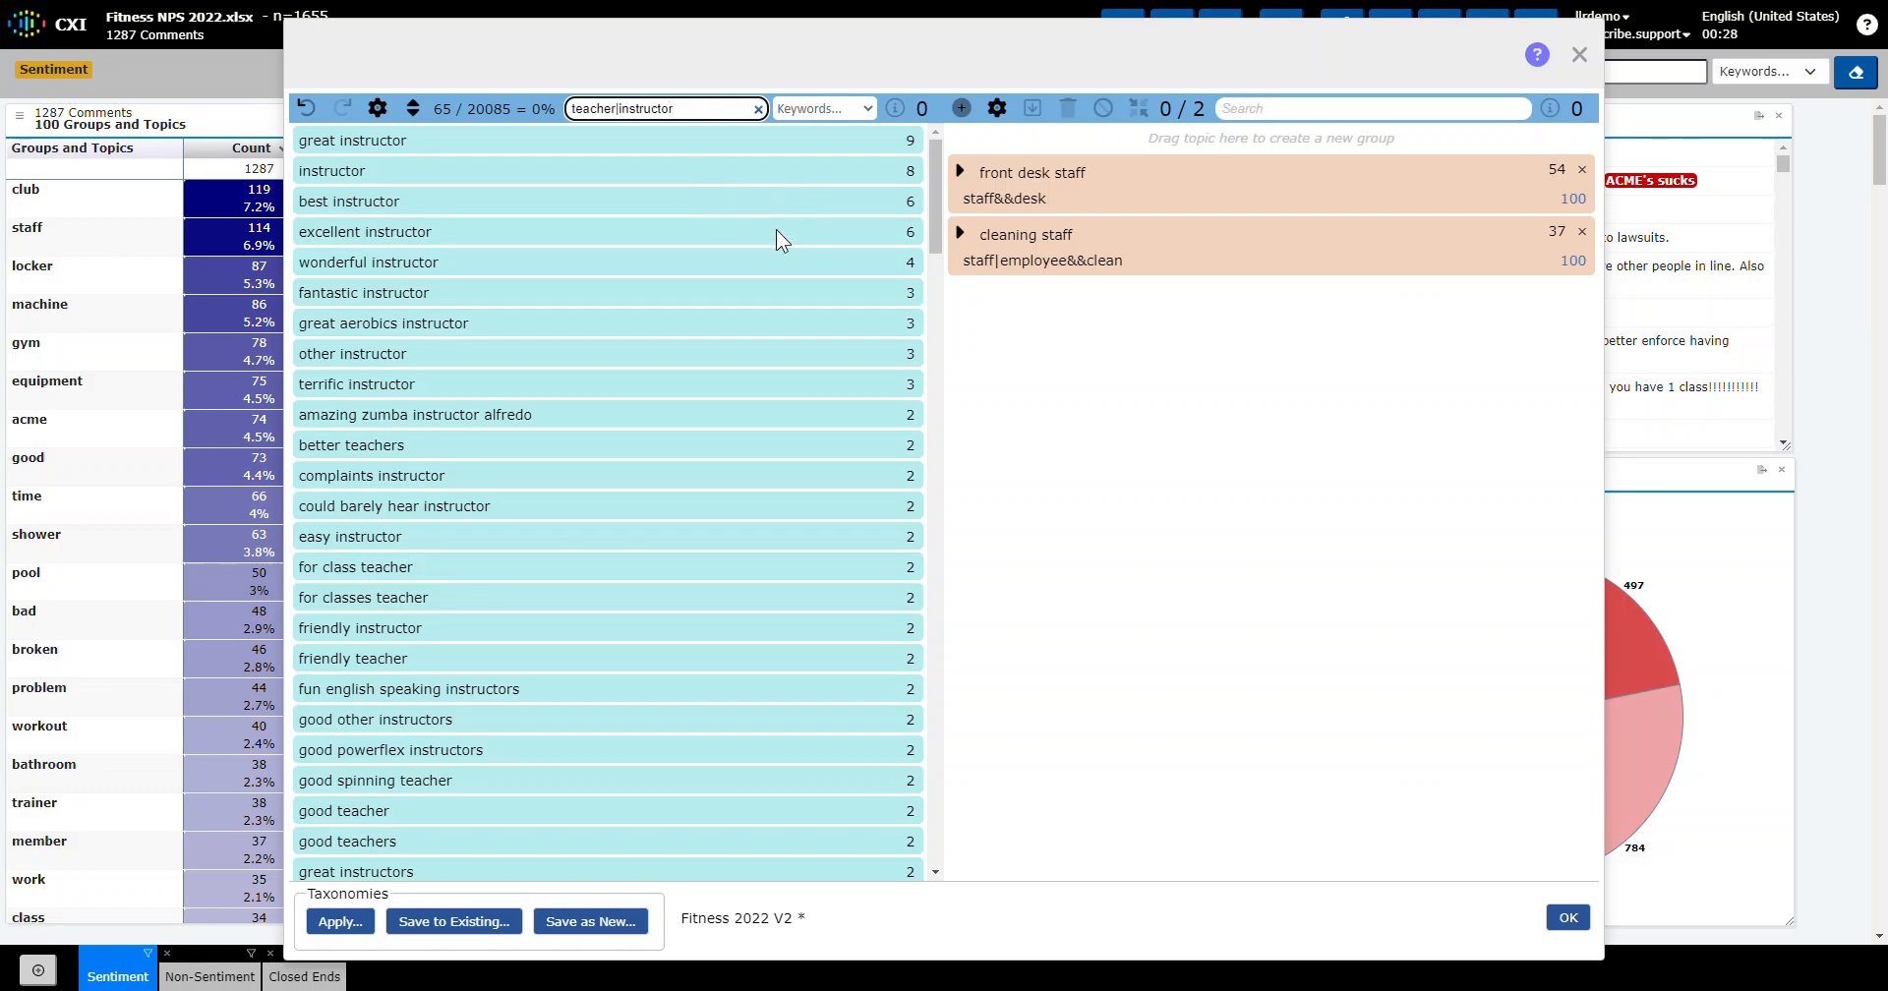
left_click_drag(935, 207, 928, 152)
Extend the teacher|instructor search to both the ungrouped topics and the existing groups
left_click(669, 109)
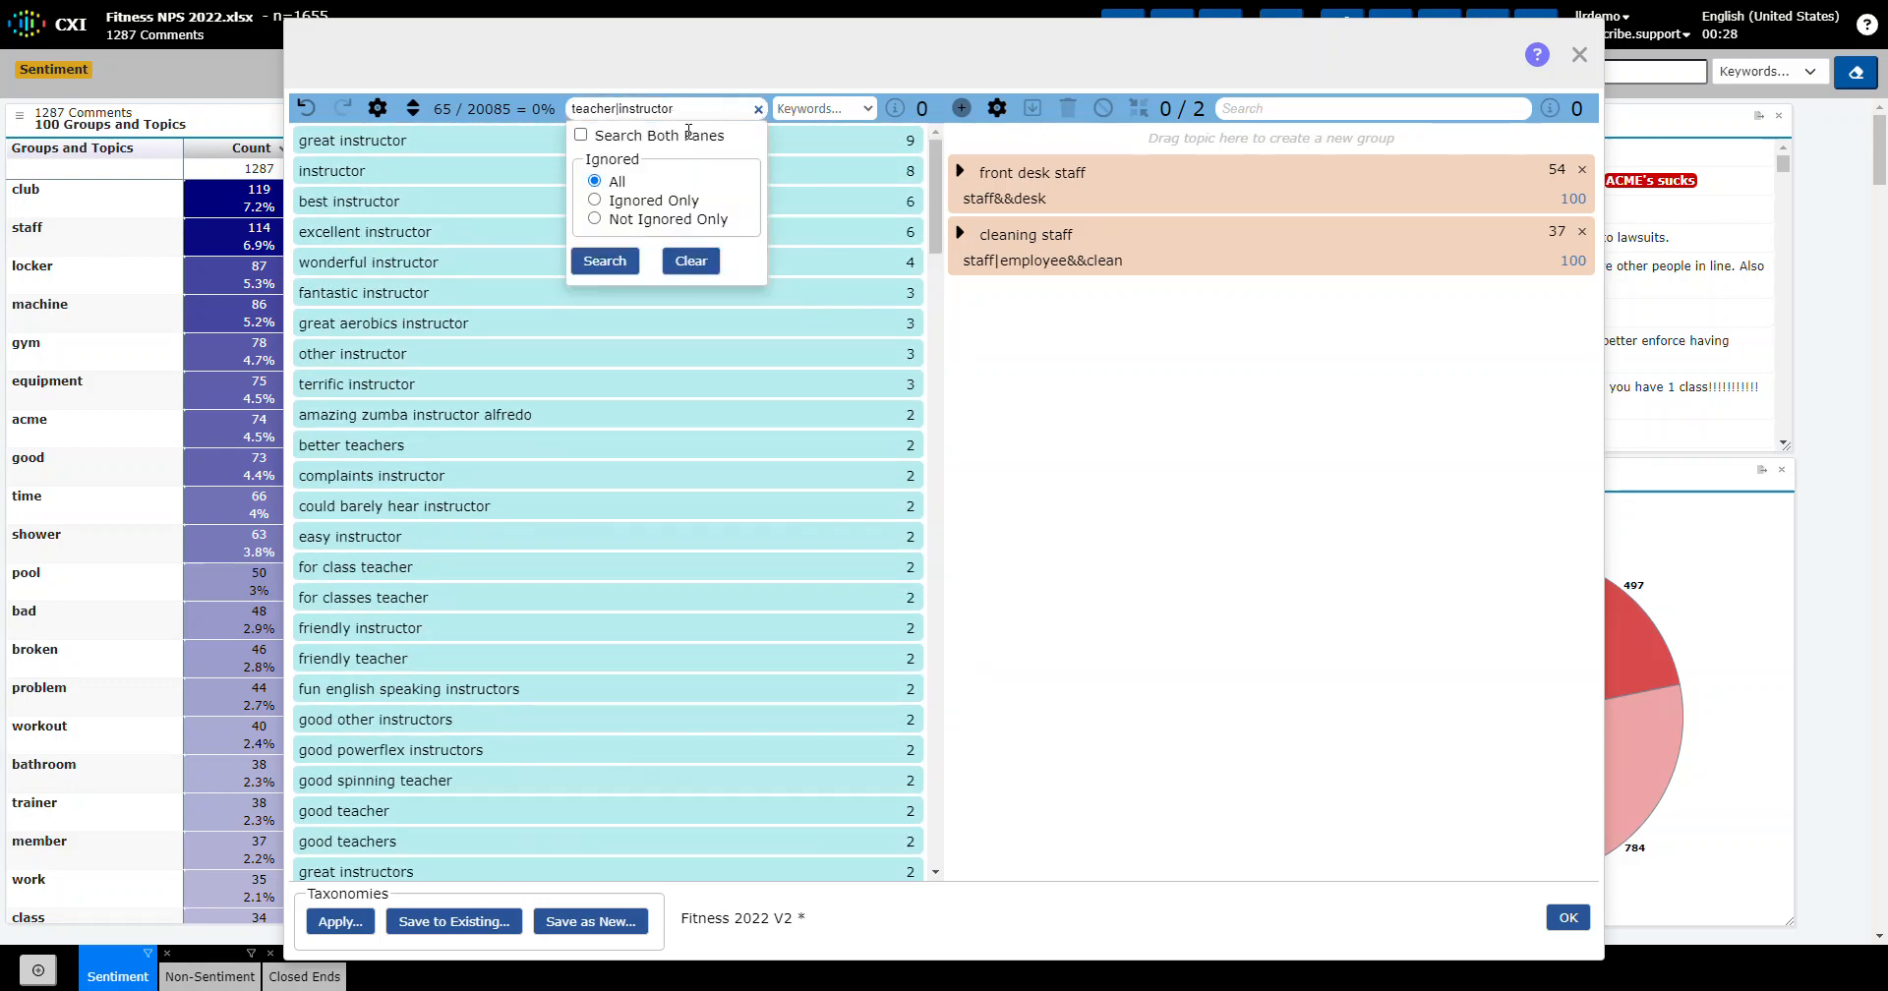
left_click(582, 137)
left_click(607, 263)
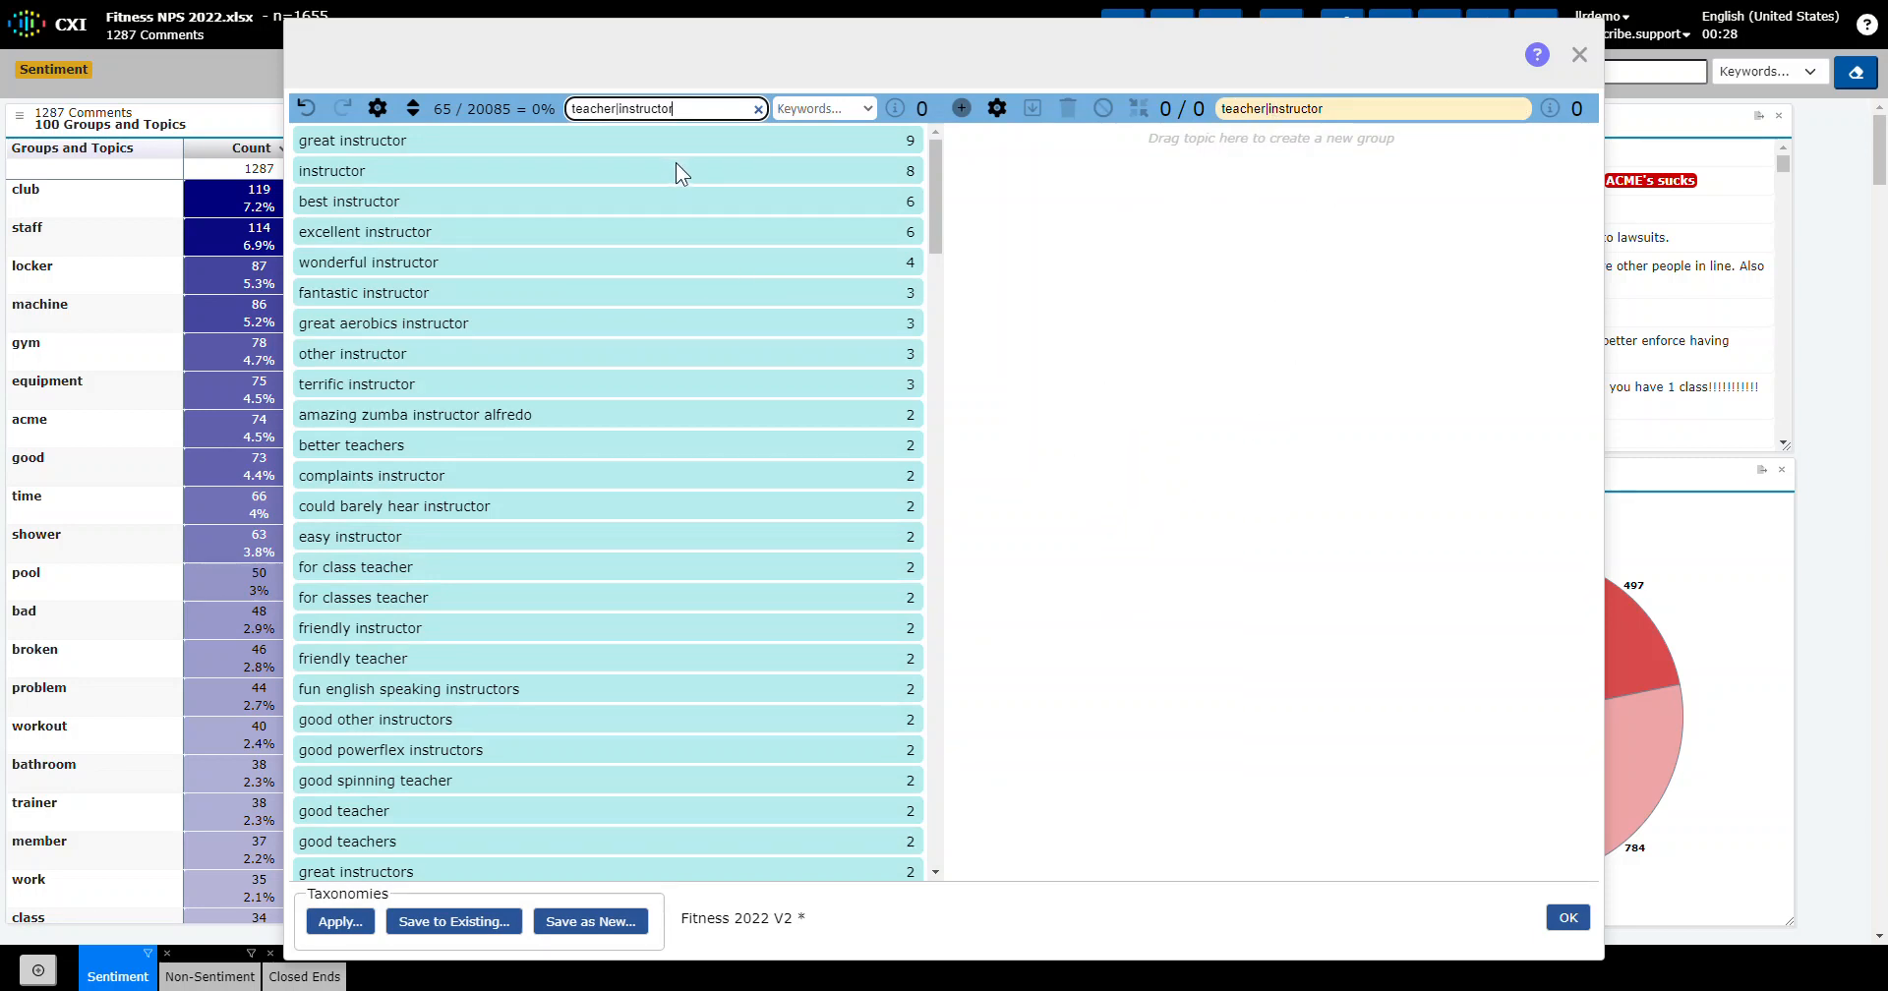
left_click(686, 112)
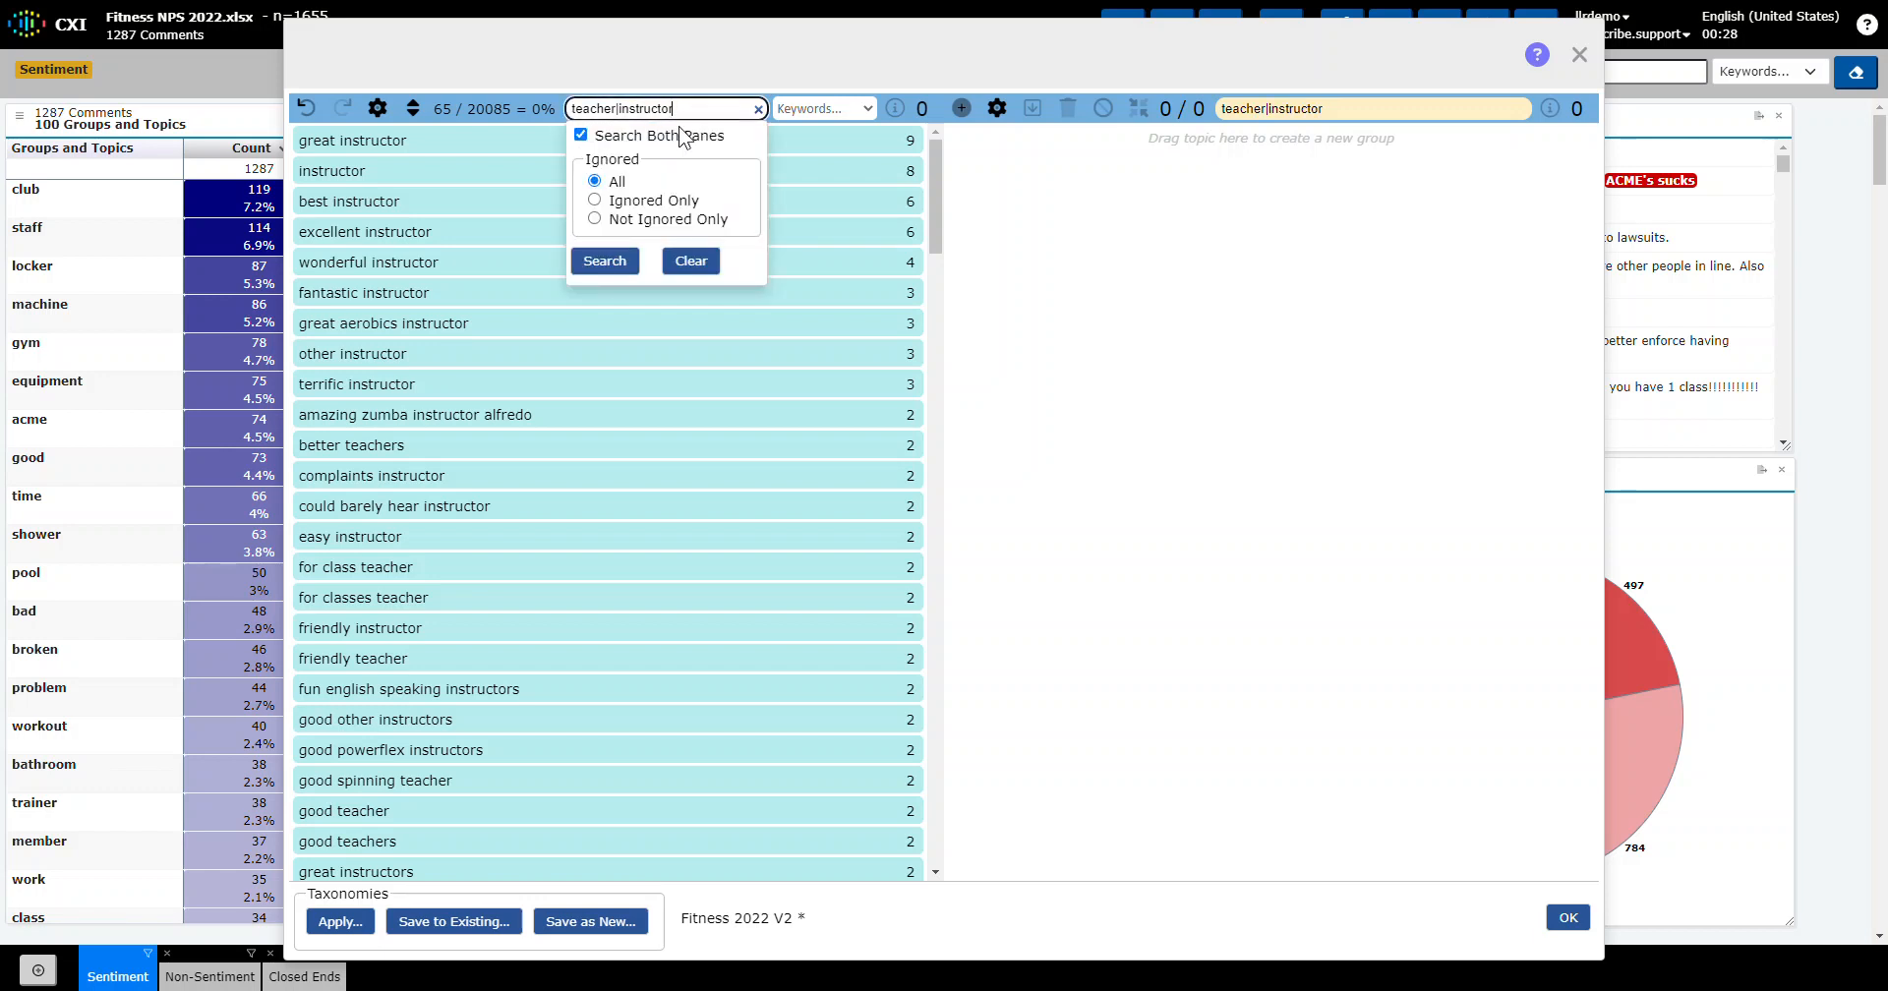
Review all ungrouped topics matching teacher|instructor and create a new group from them
left_click(808, 140)
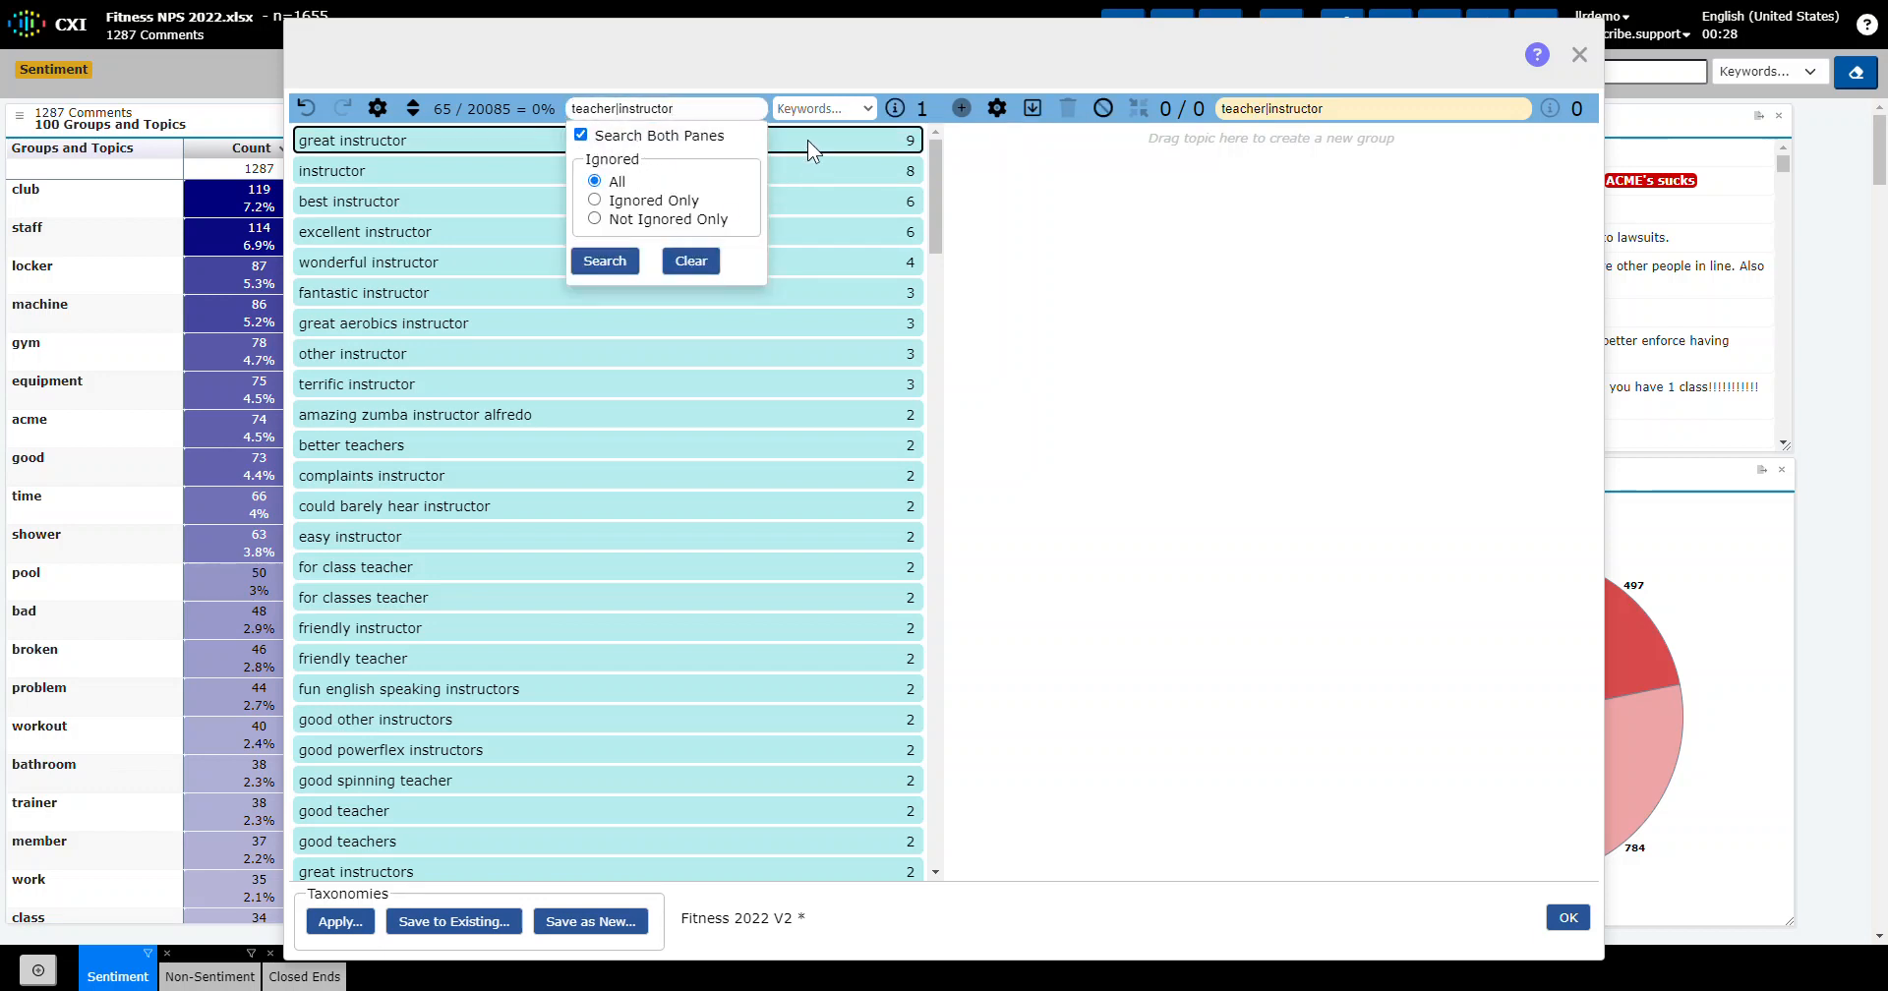
left_click(923, 110)
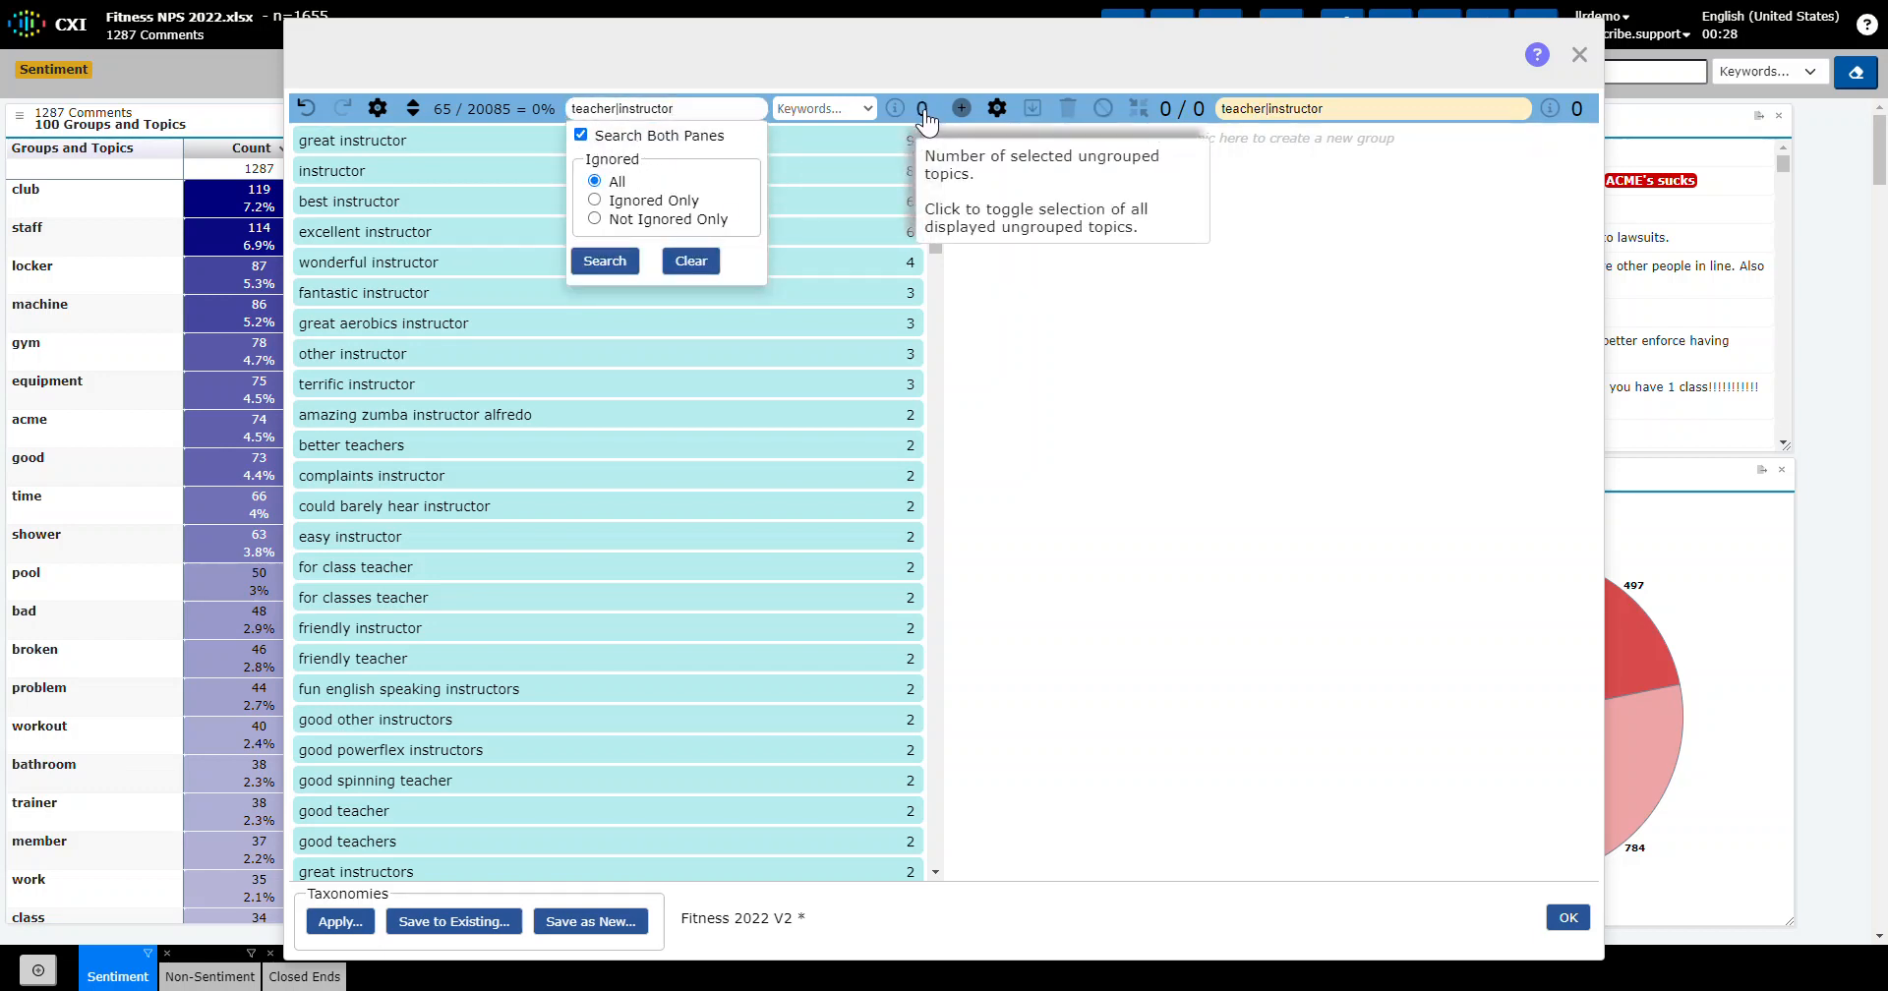
scroll(659, 494, "down", 9)
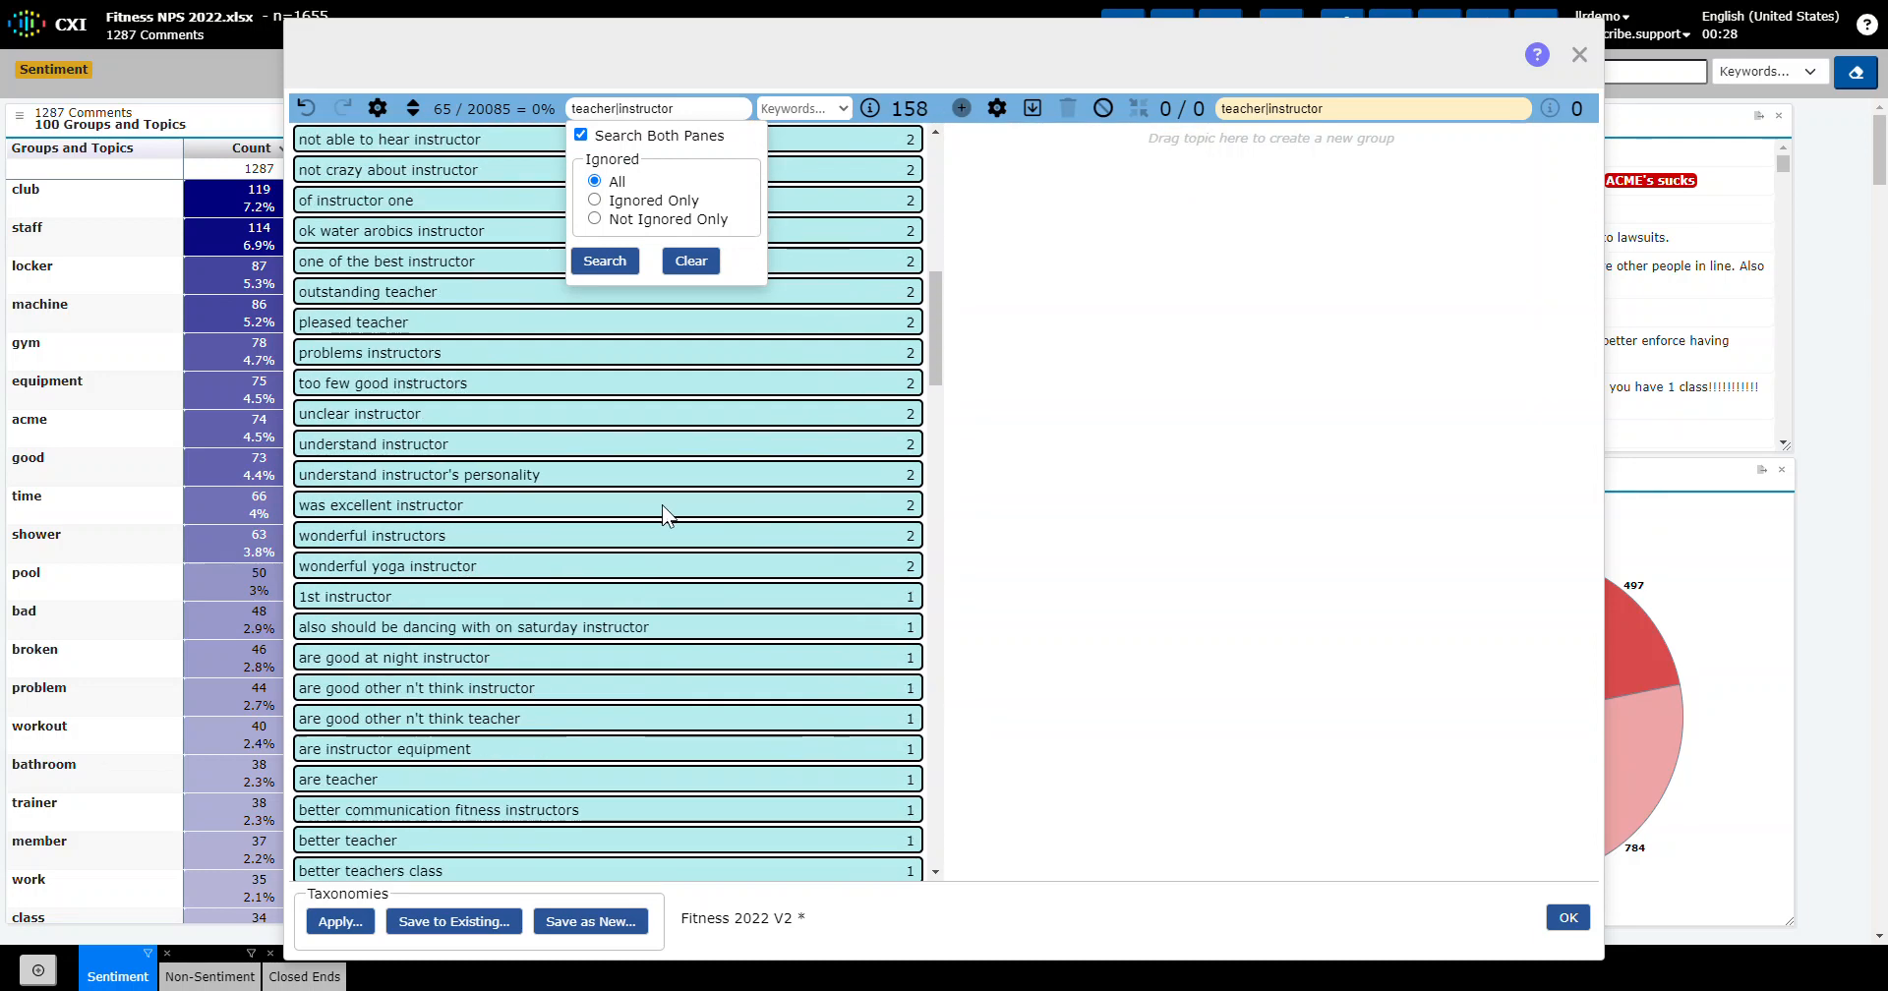
scroll(573, 602, "down", 5)
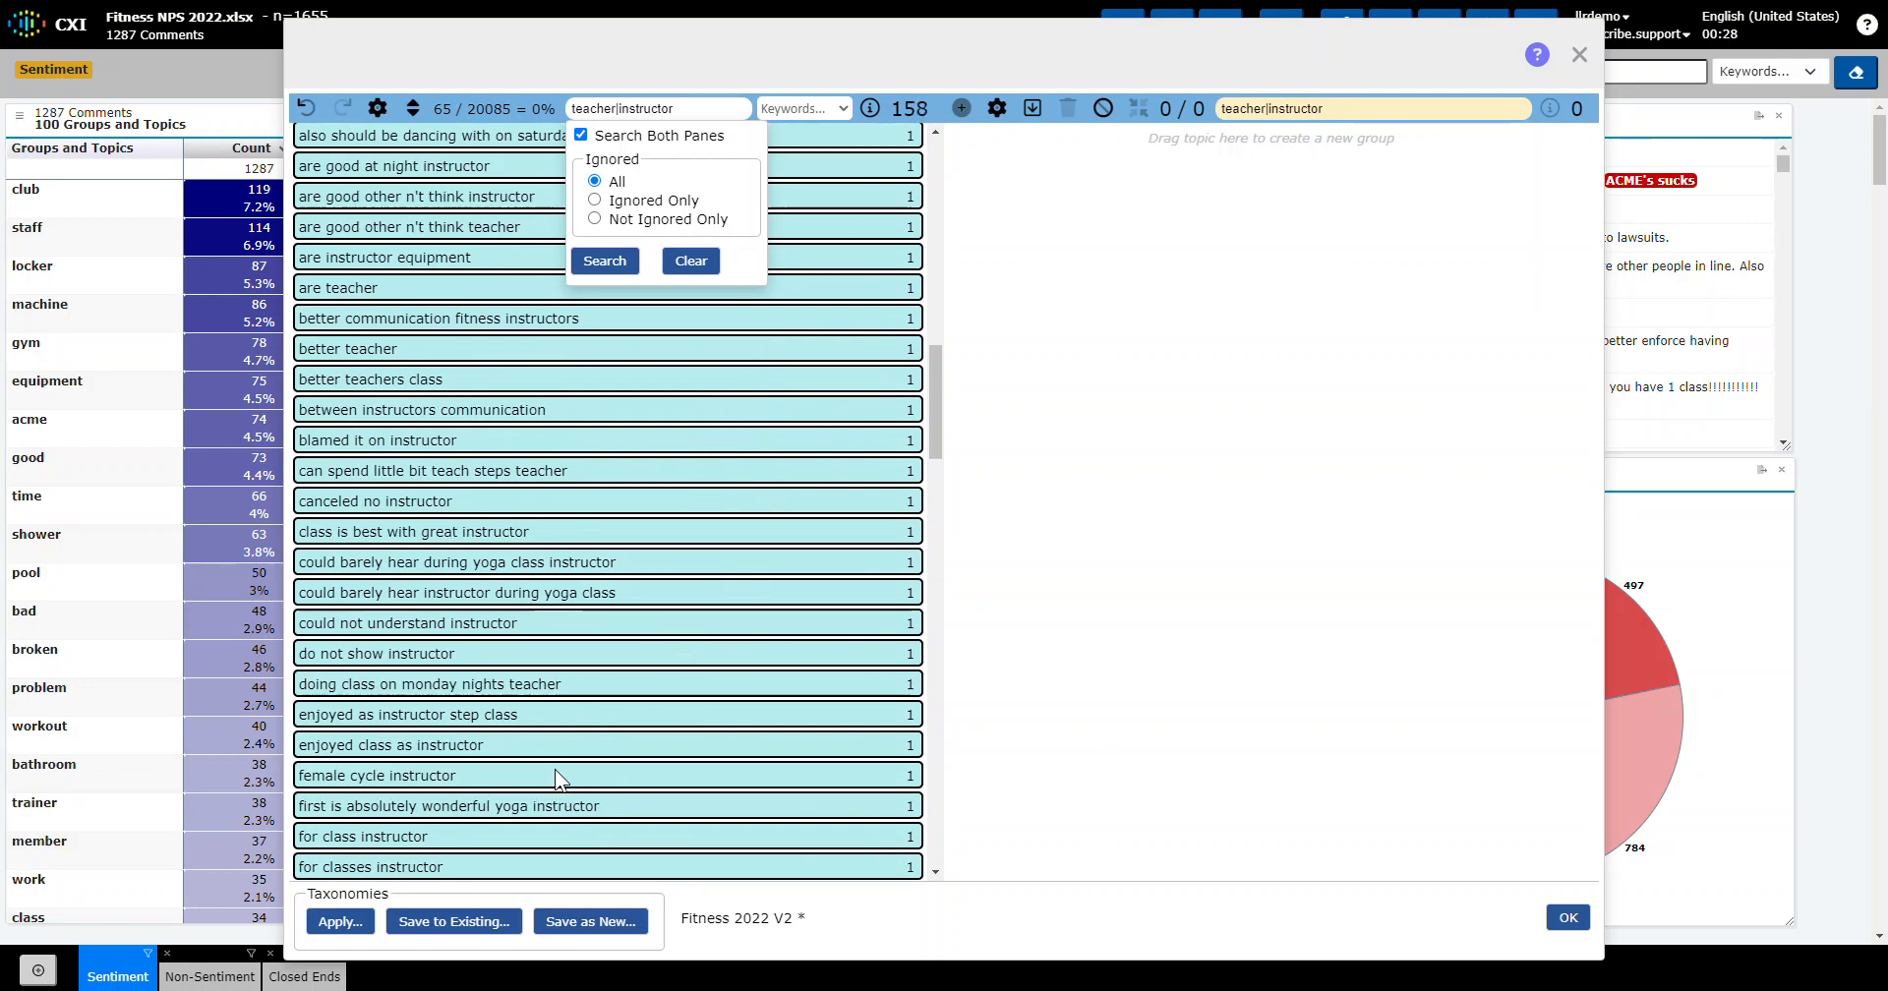
scroll(555, 688, "down", 15)
scroll(557, 623, "up", 20)
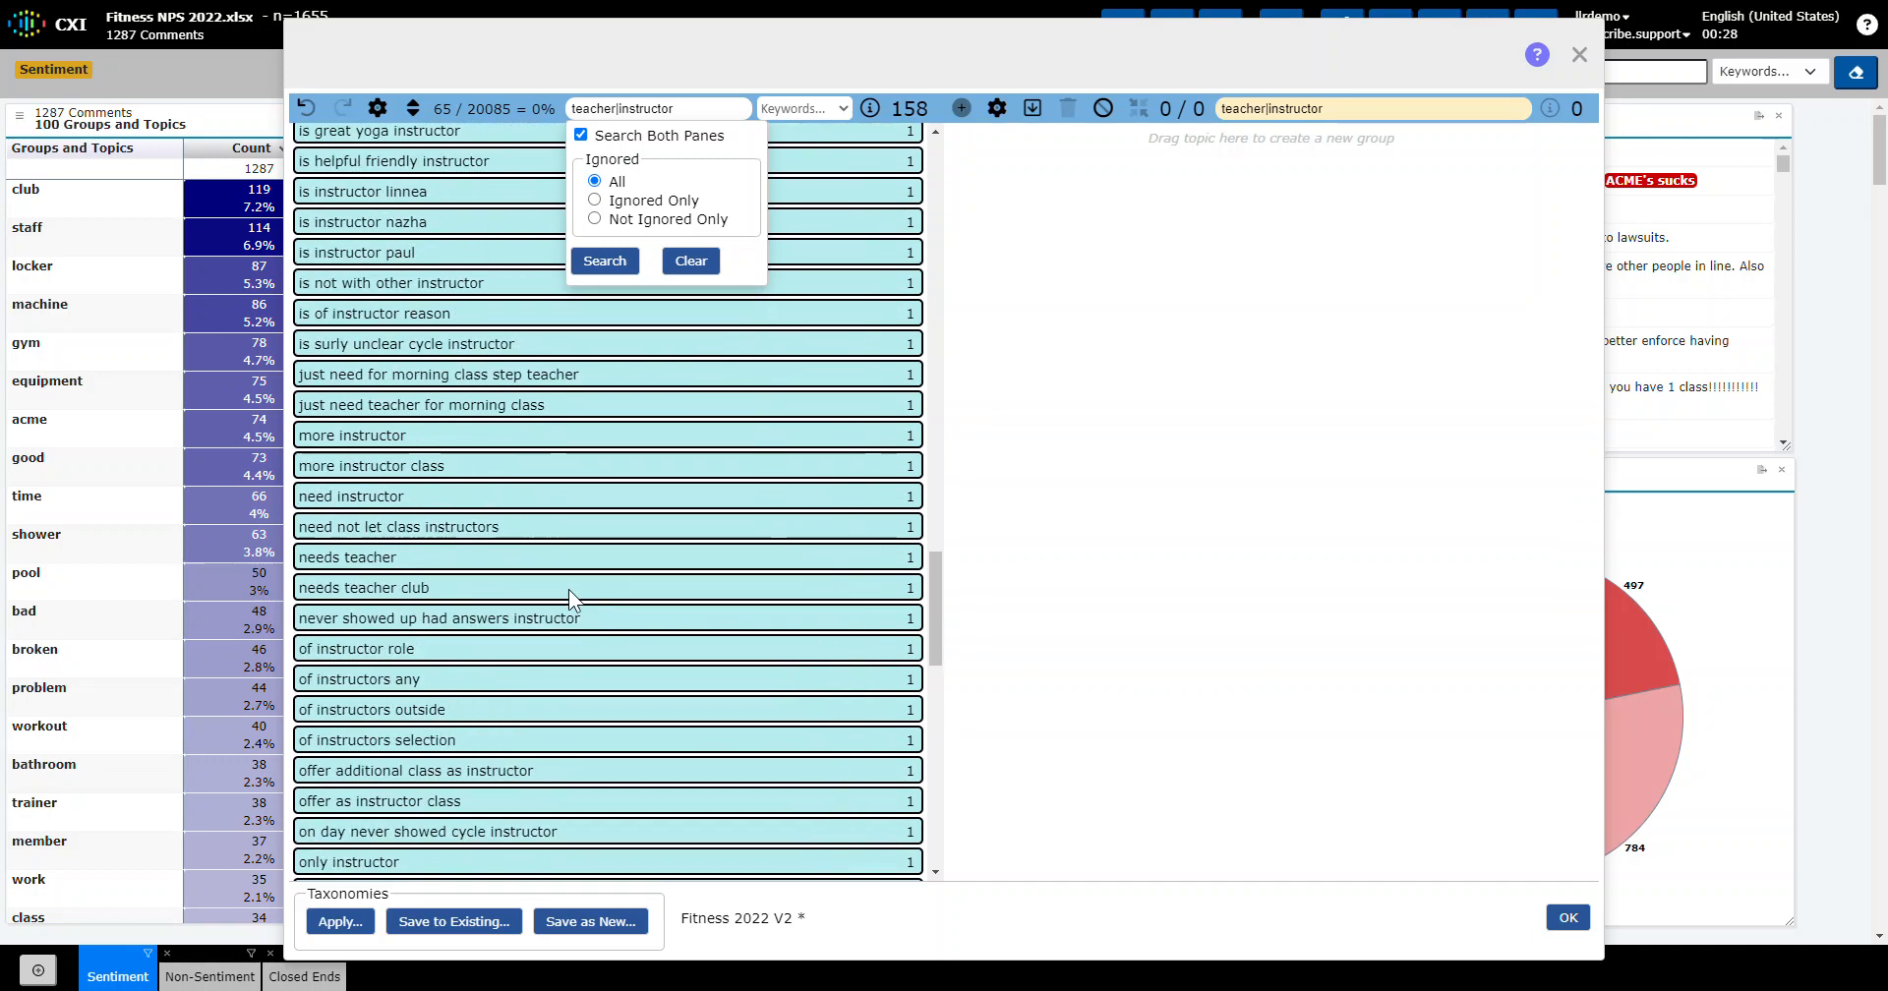
scroll(773, 384, "up", 3)
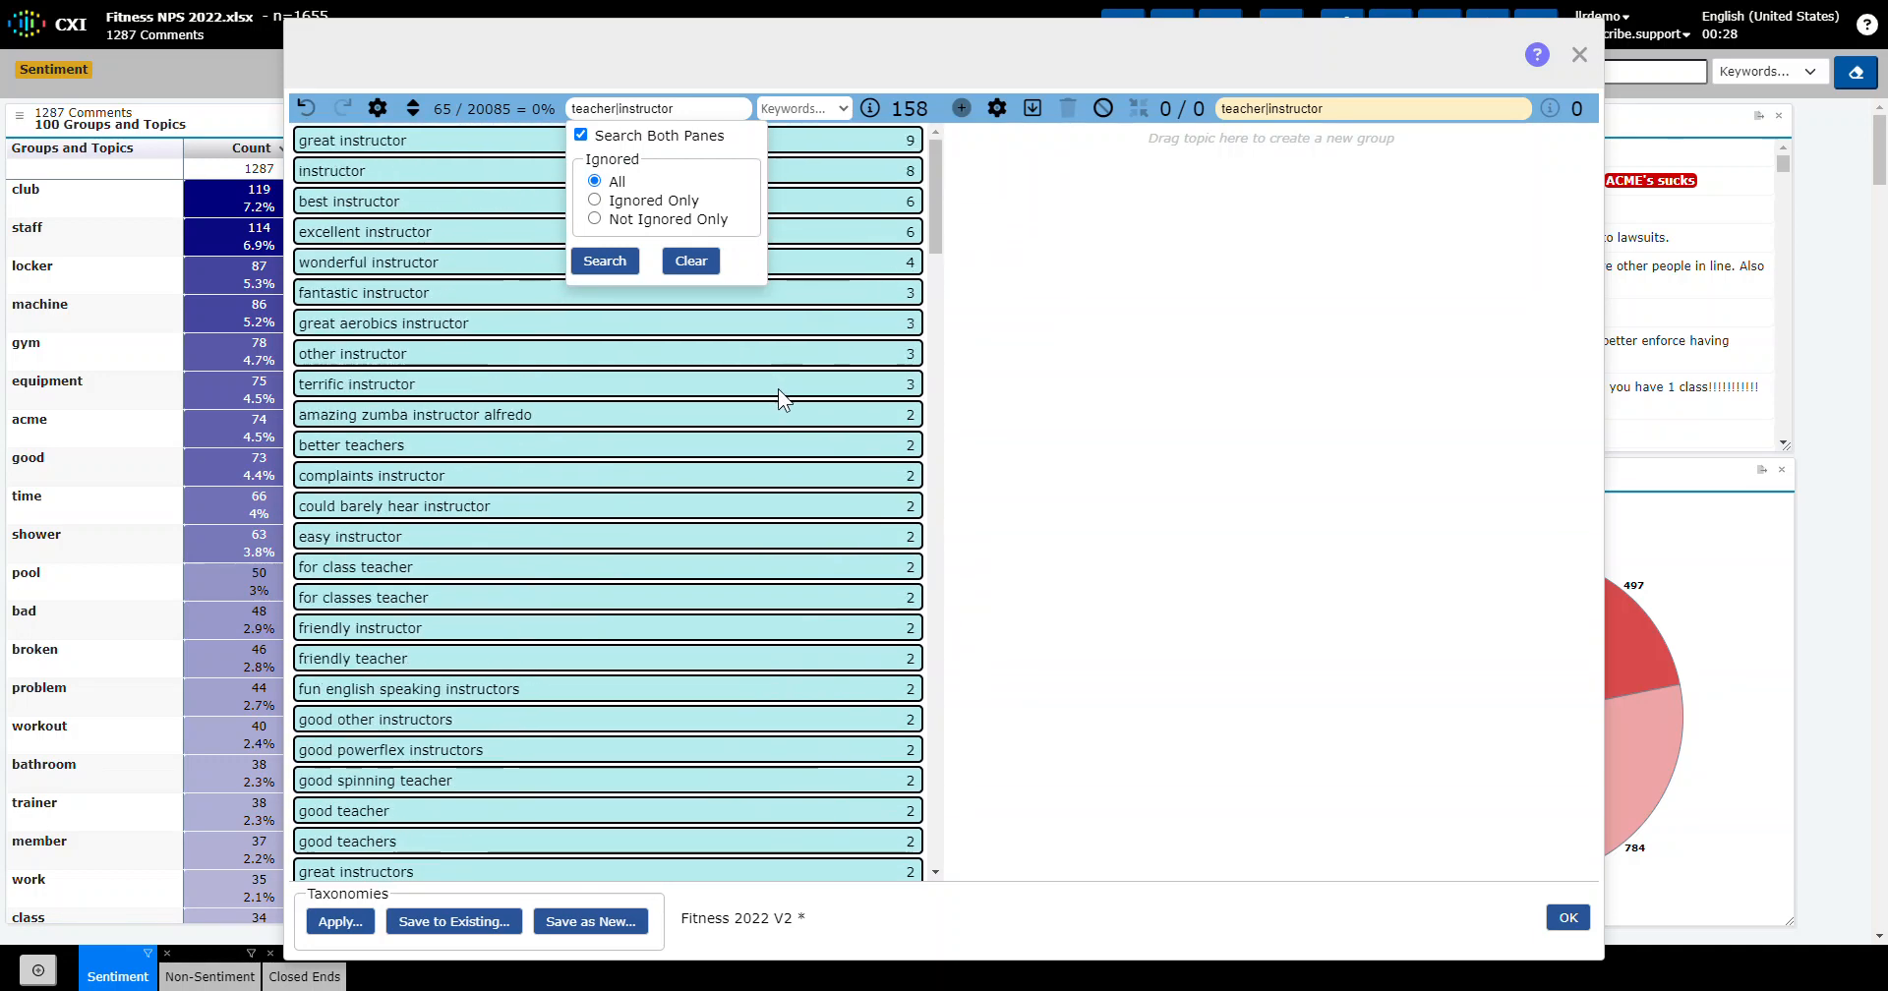
left_click_drag(860, 140, 932, 143)
left_click_drag(1171, 146, 1170, 148)
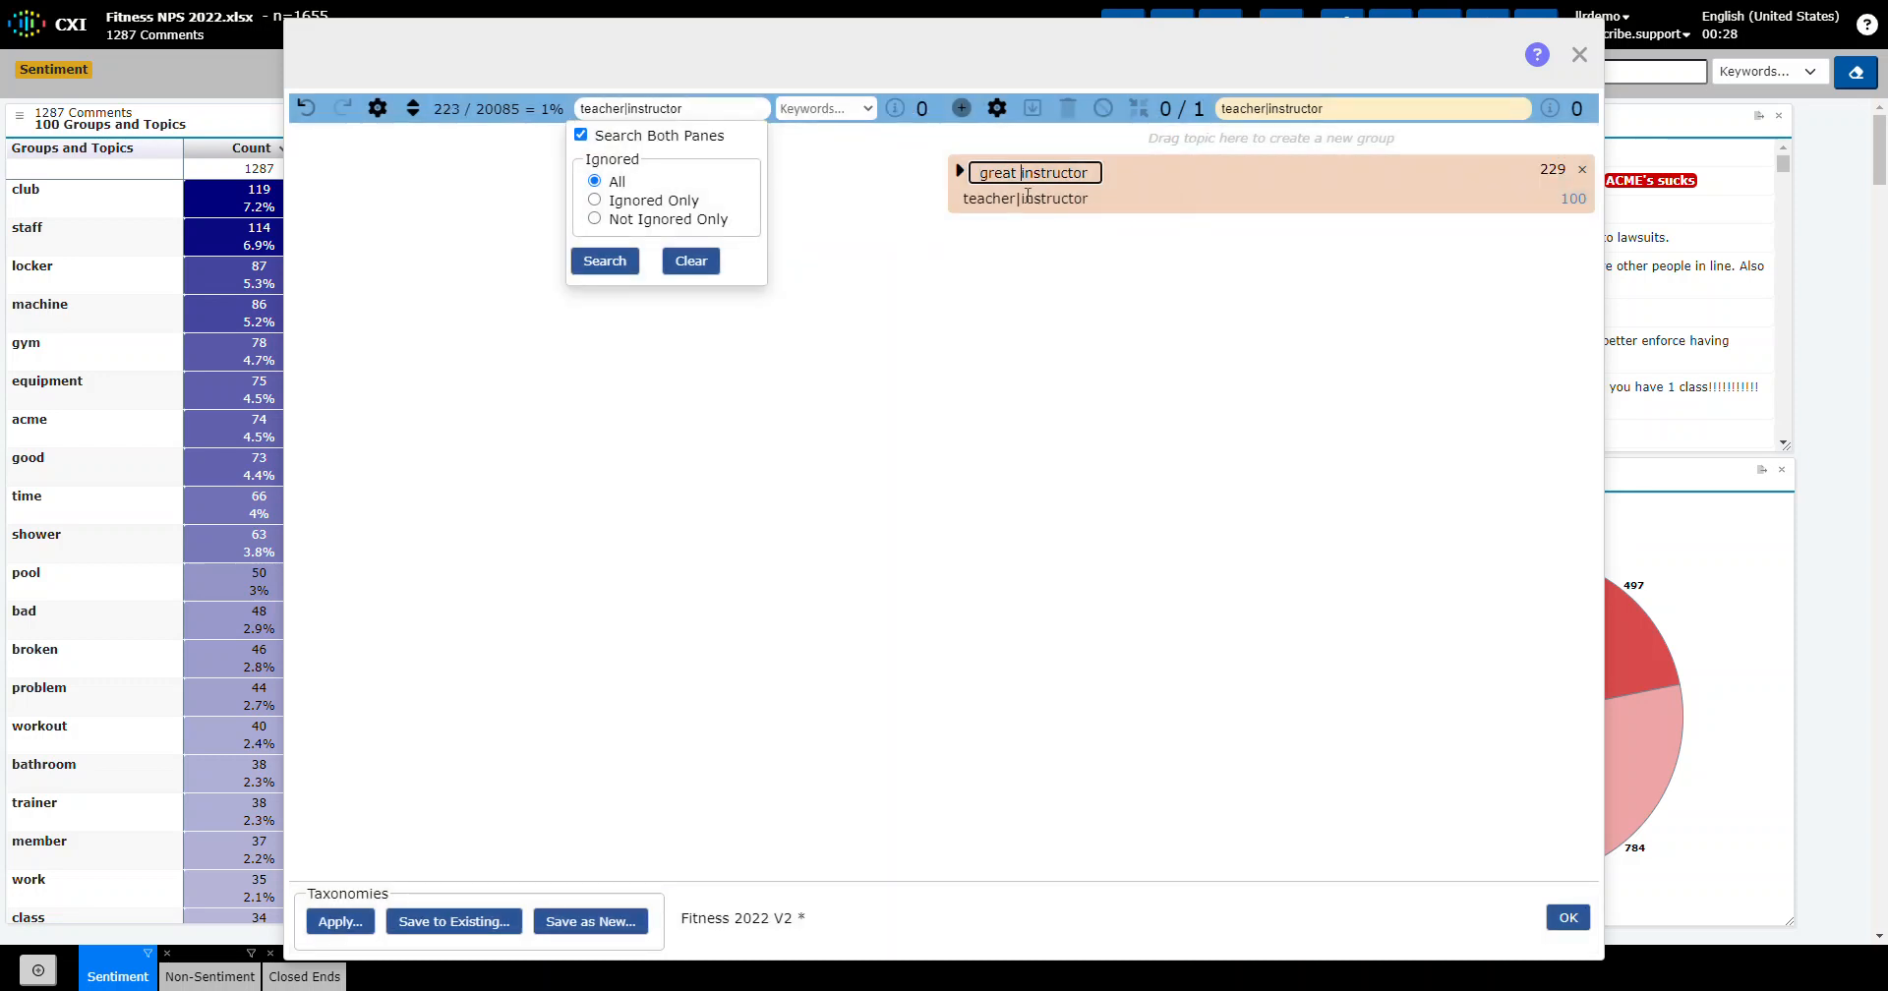
Rename the new teacher|instructor group to instructor and clear the search
key("BackSpace")
key("BackSpace")
key("BackSpace")
key("BackSpace")
key("BackSpace")
key("BackSpace")
left_click(691, 262)
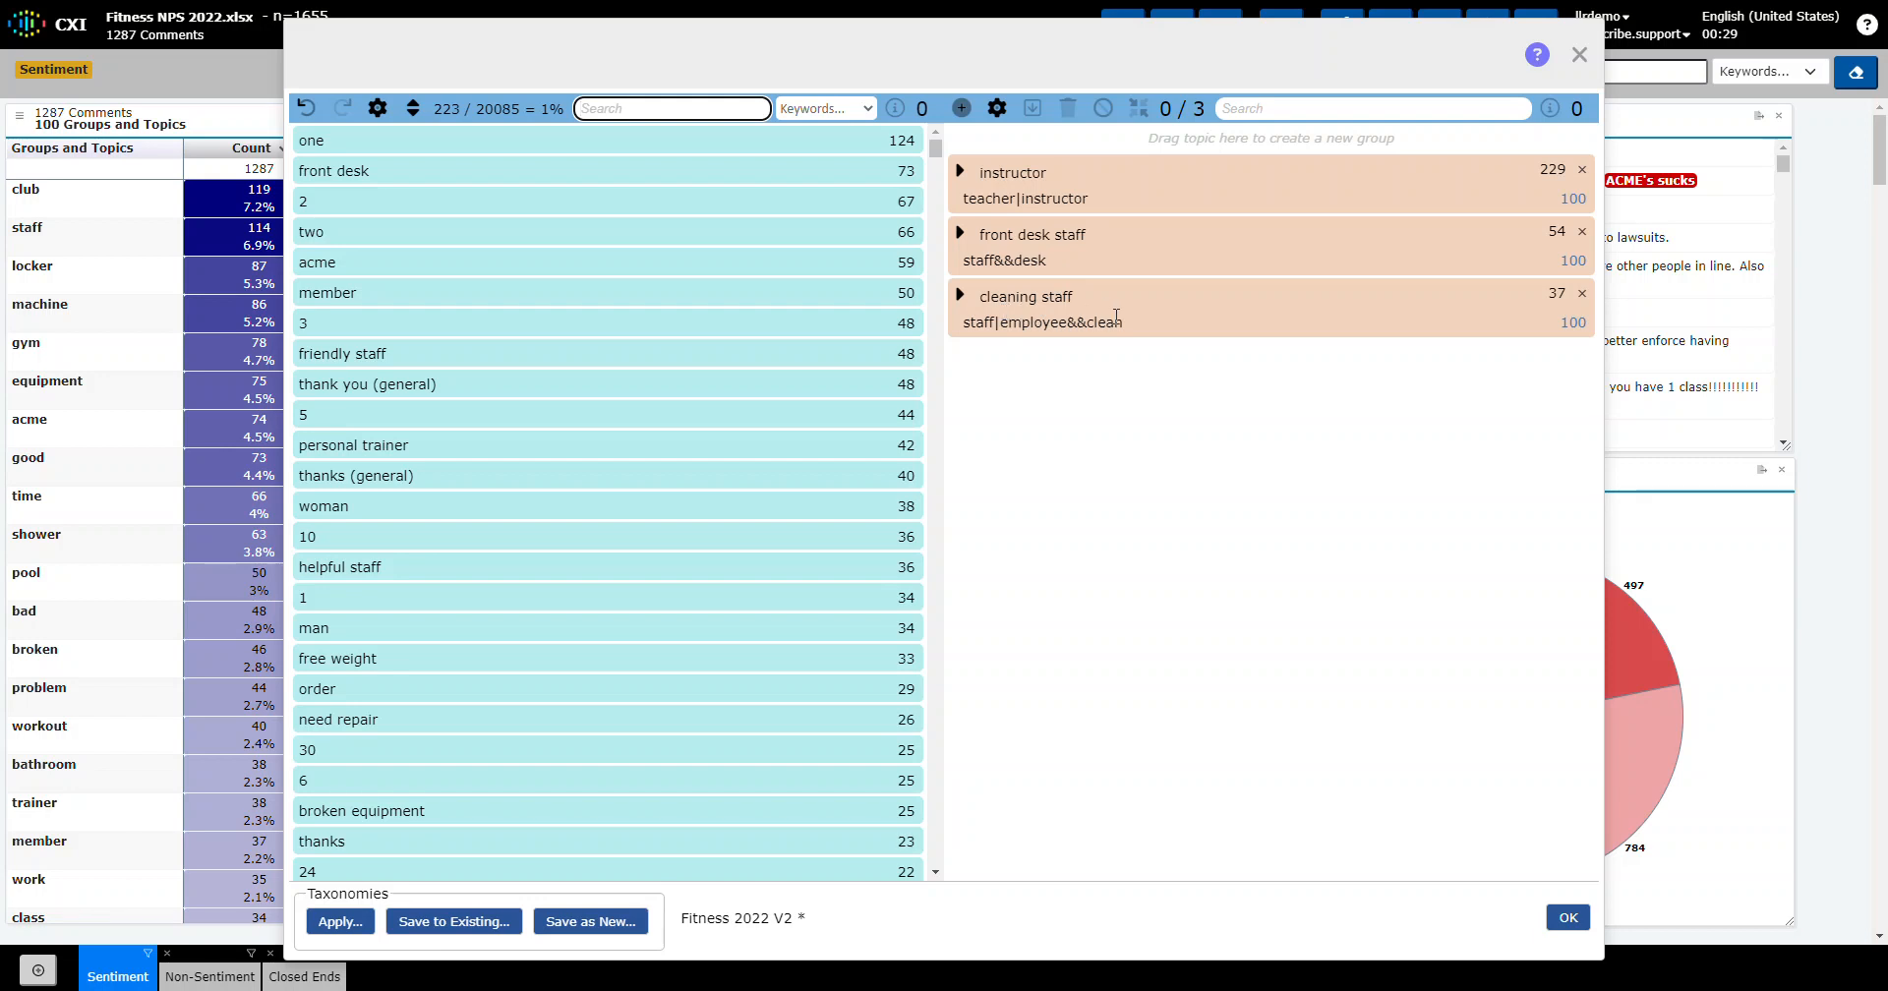
Search both panes for lock and create a new group from all matching ungrouped topics
left_click(694, 107)
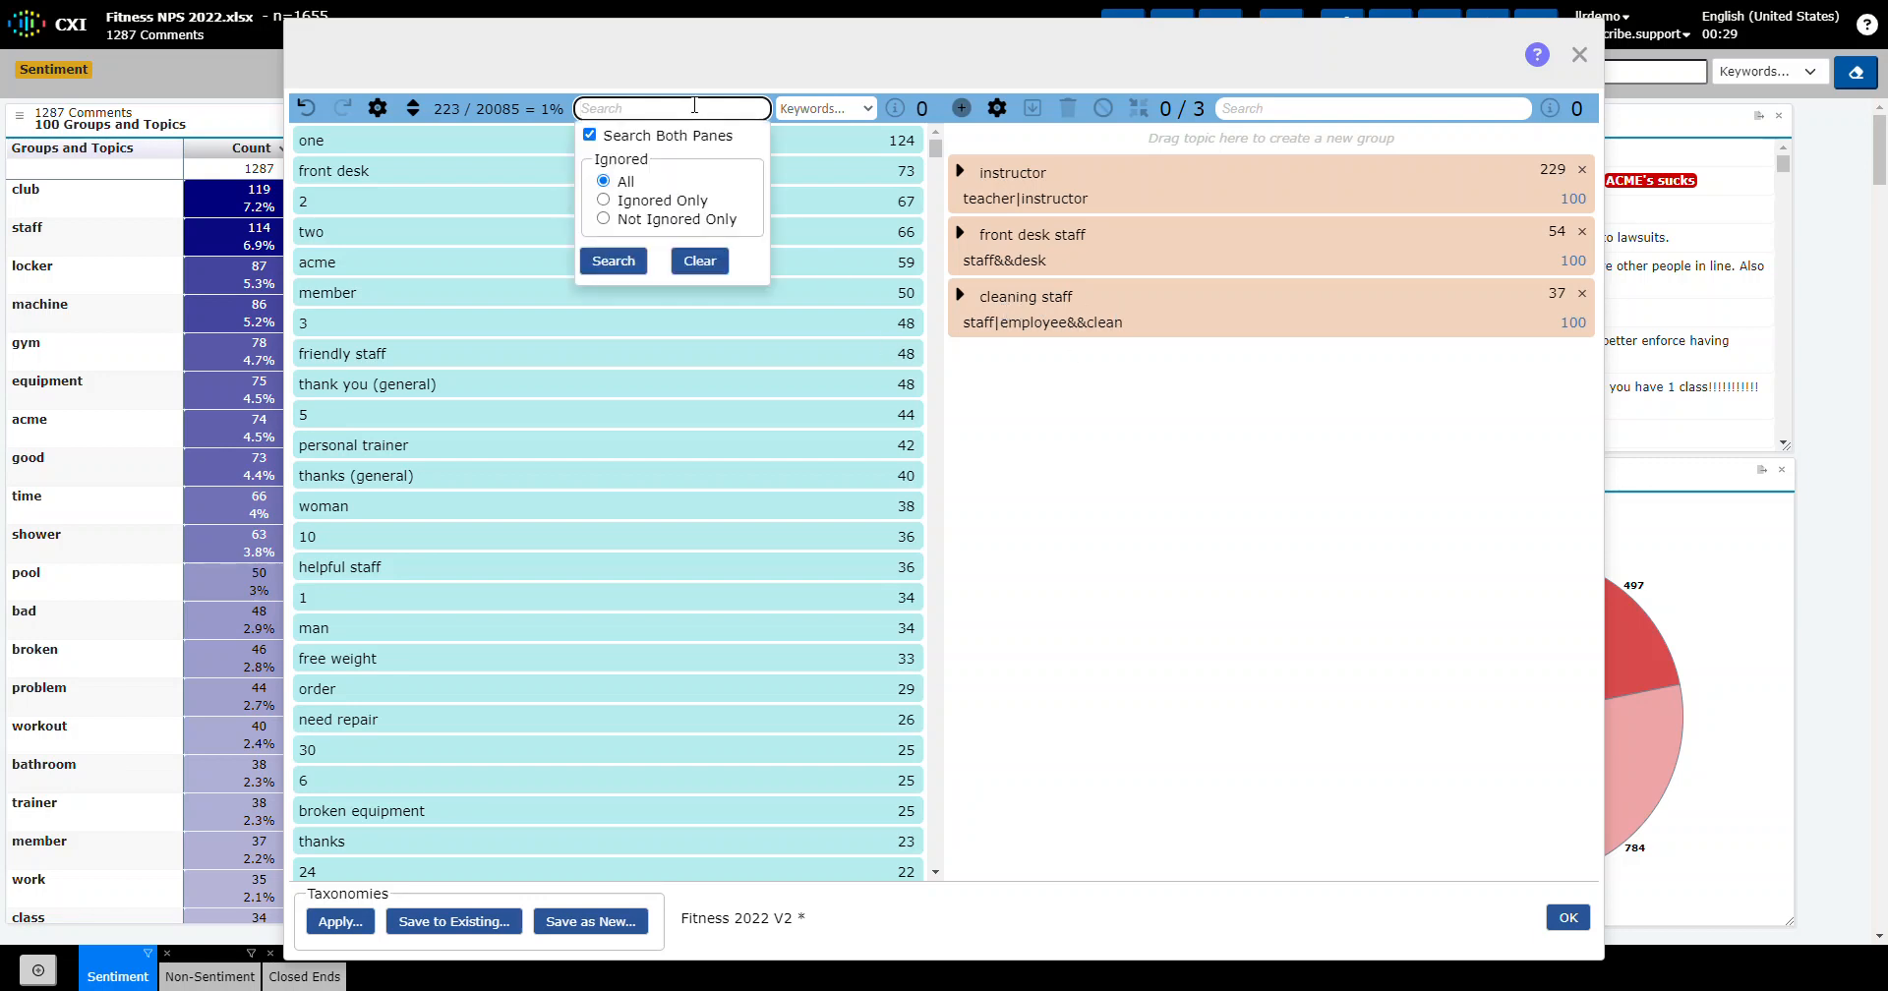
type("lock")
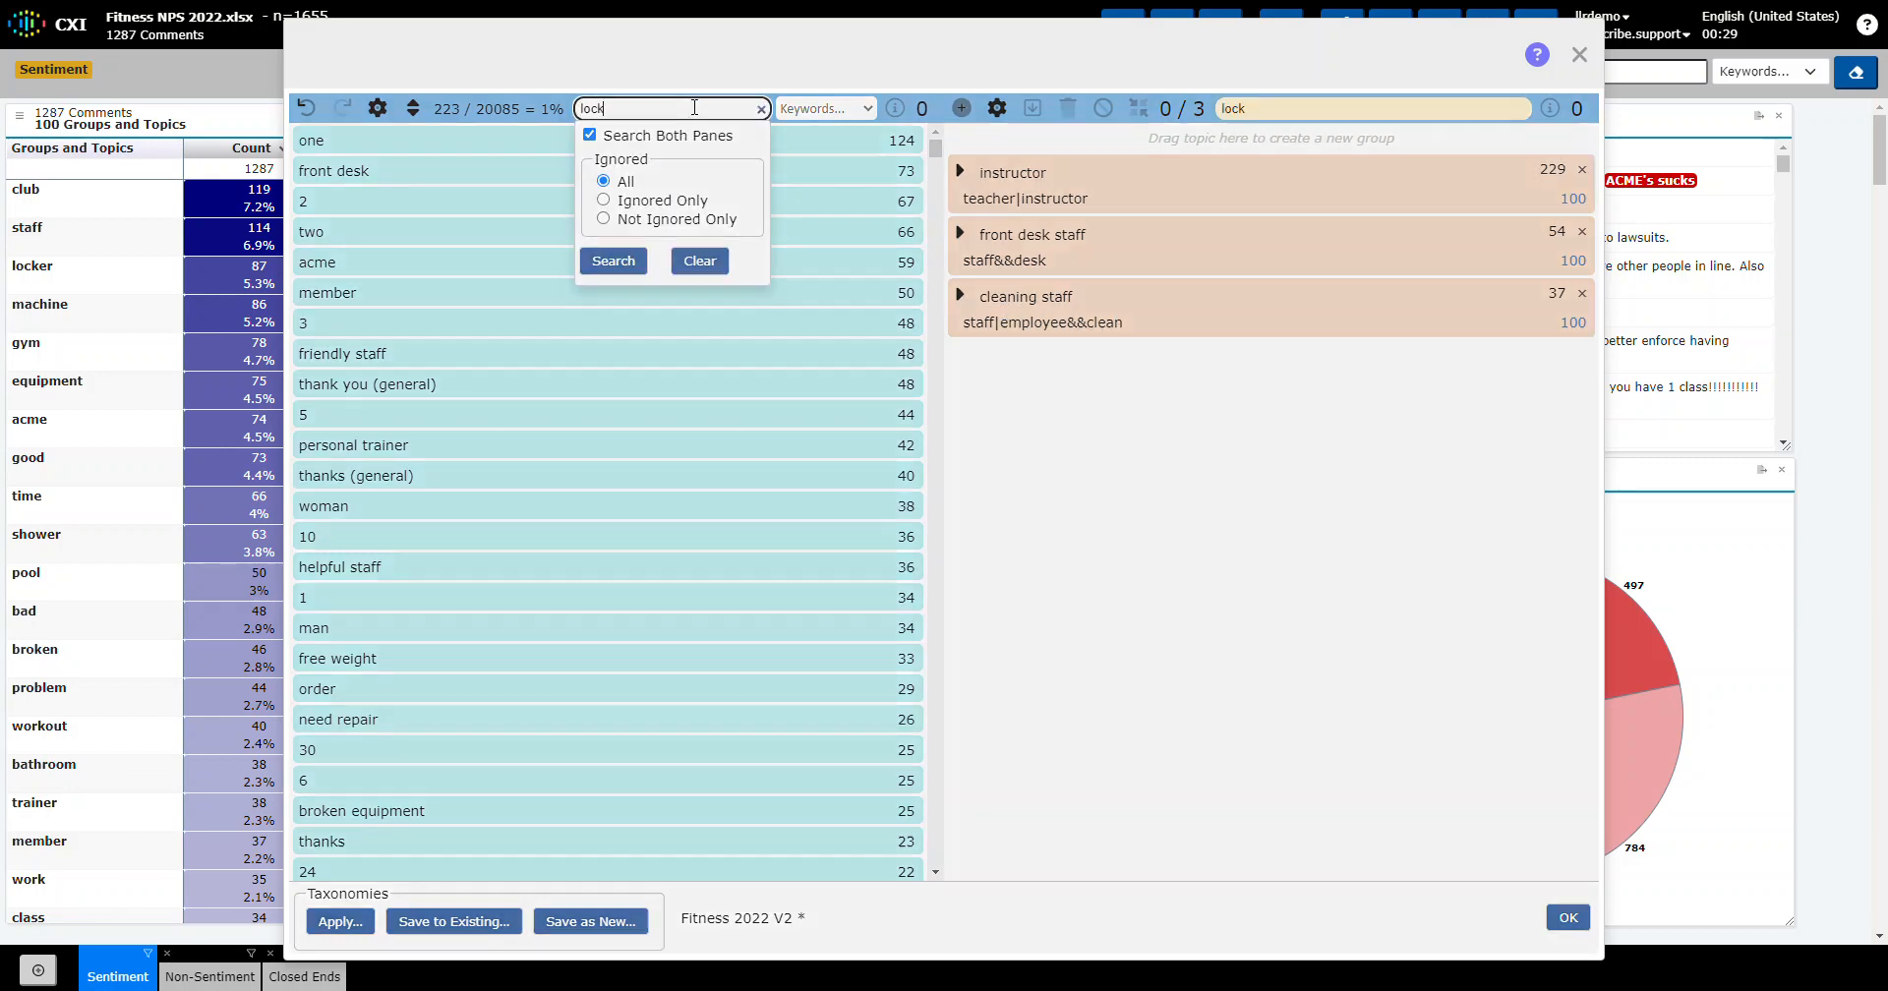
key("Return")
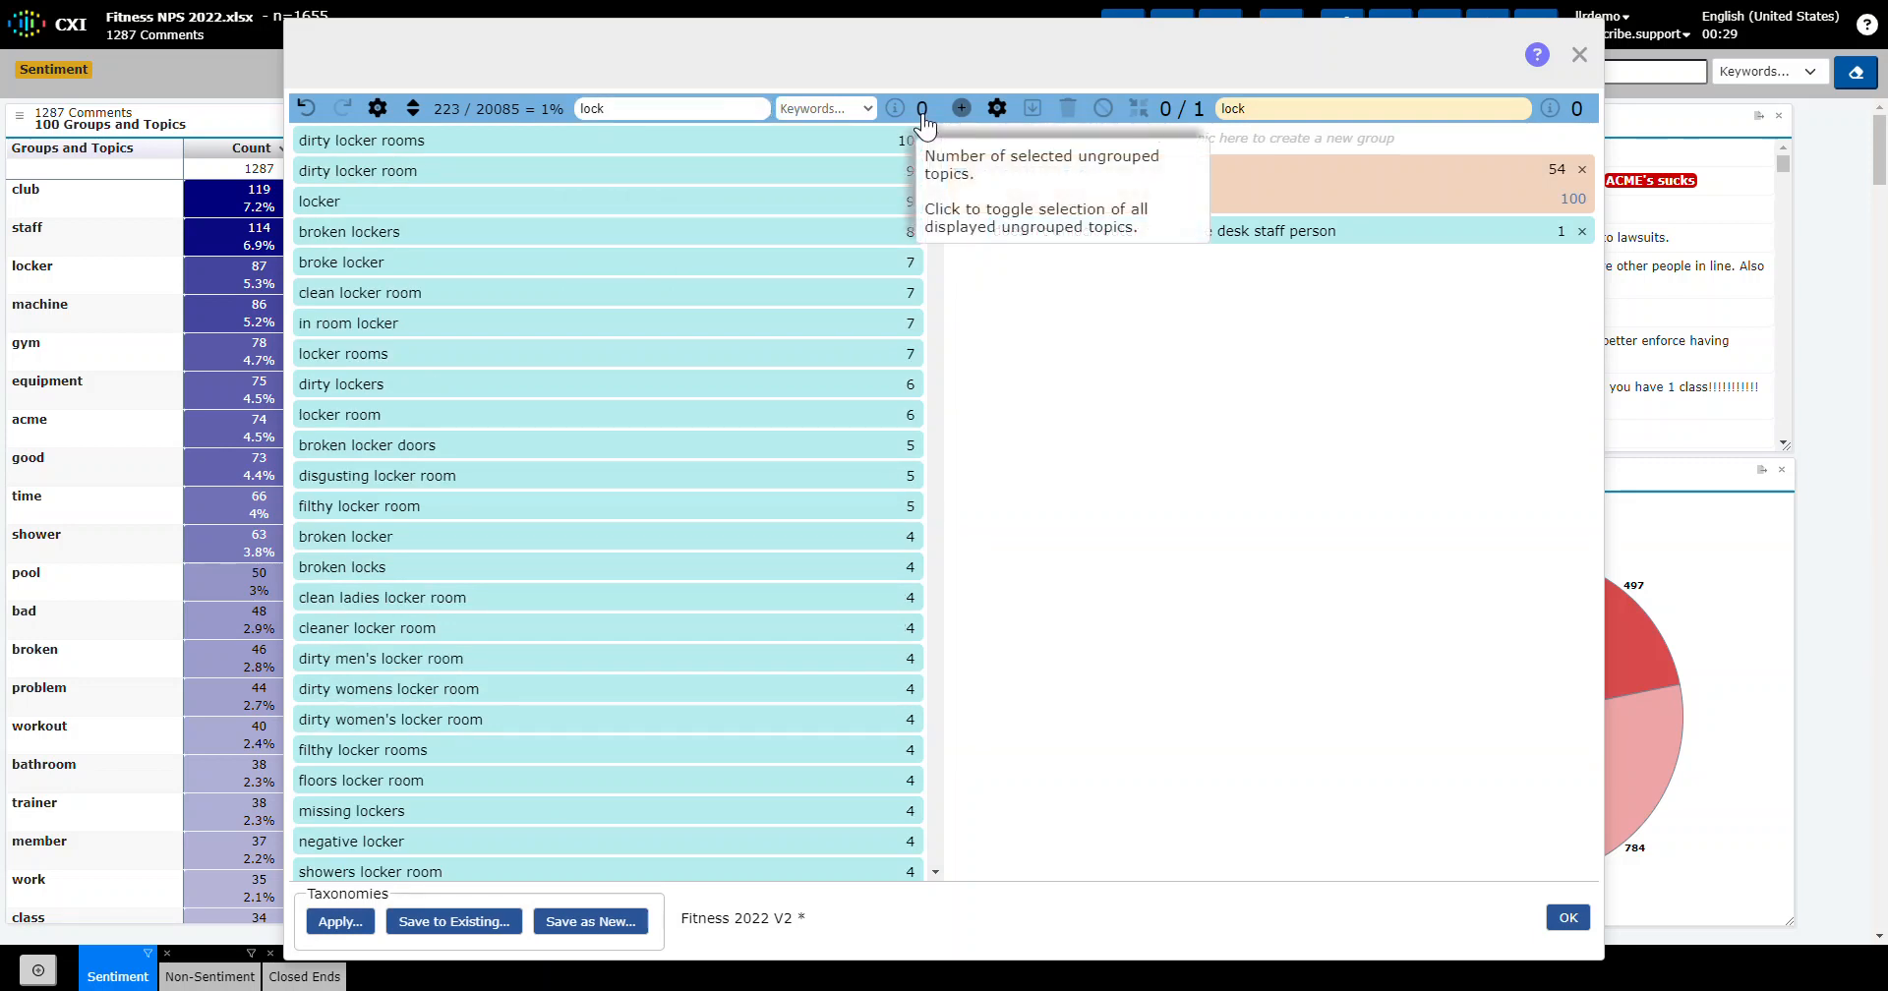
left_click(895, 108)
left_click_drag(736, 139, 1053, 135)
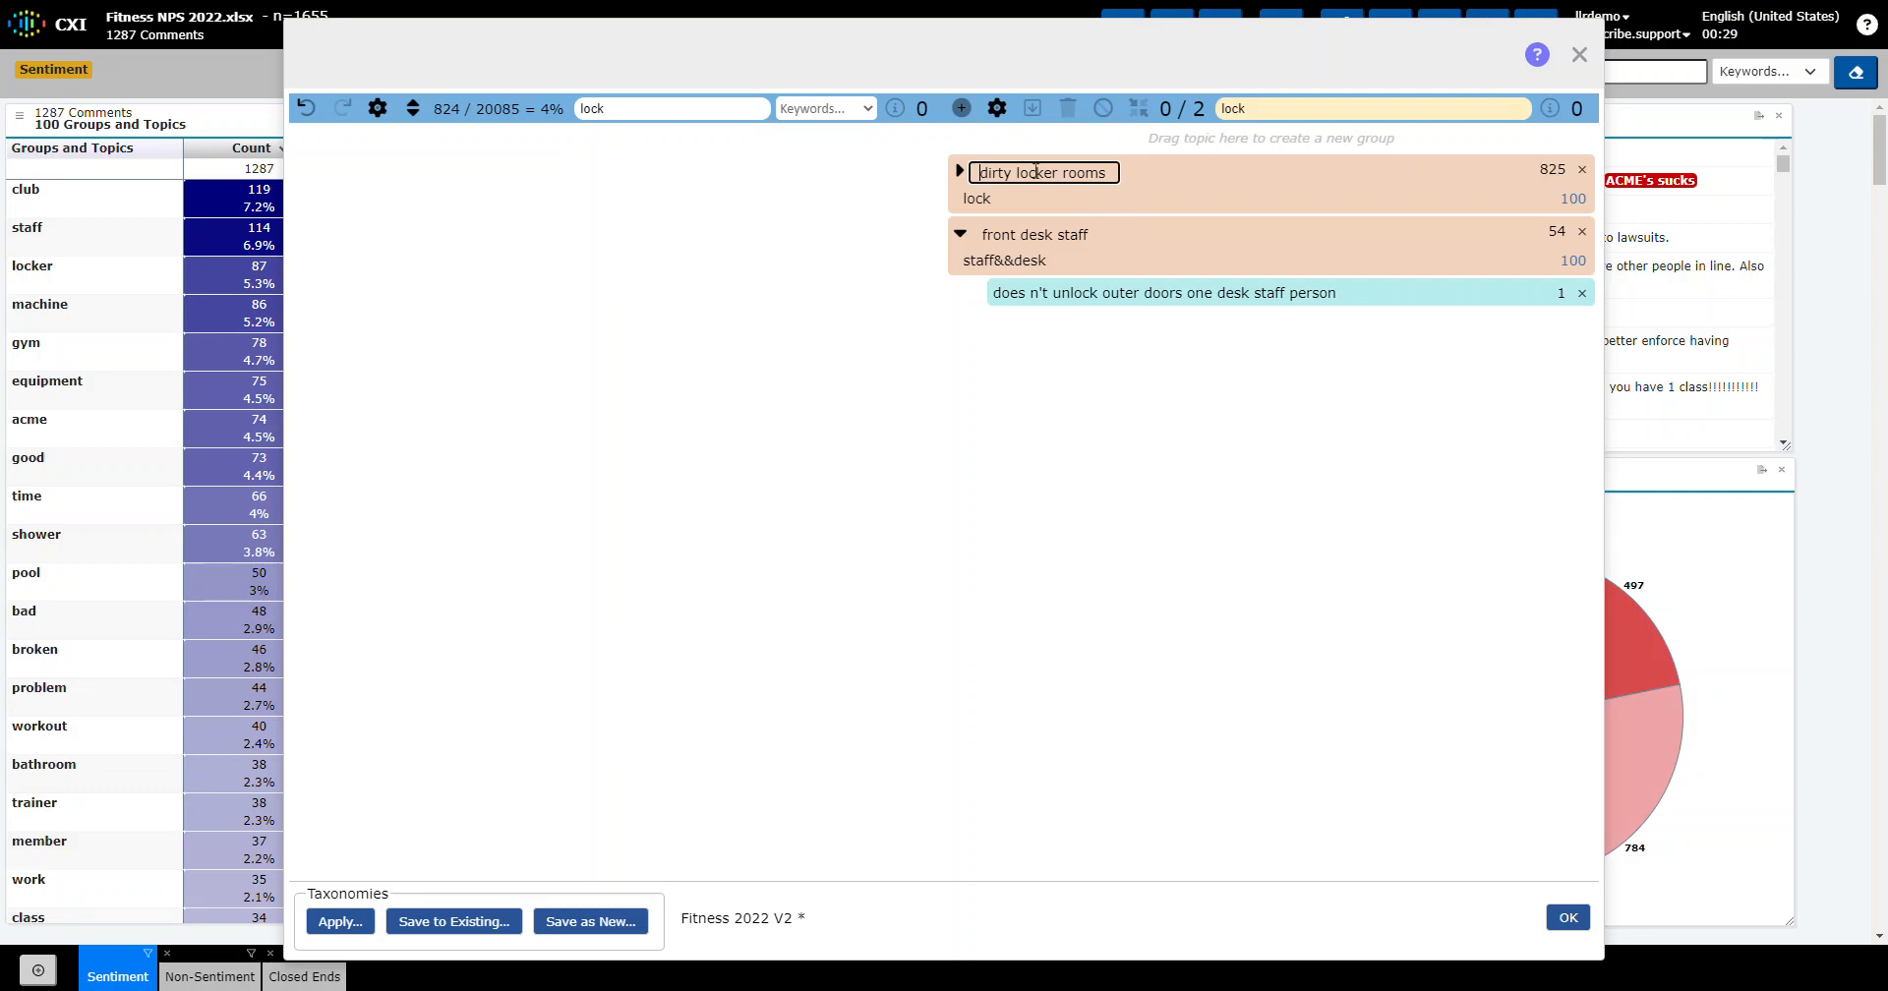
Rename the new lock group to locker rooms
key("Delete")
key("Delete")
key("Delete")
key("Delete")
key("Delete")
key("Delete")
Change the keyword rule of the locker rooms group to <lock>>
left_click(1030, 199)
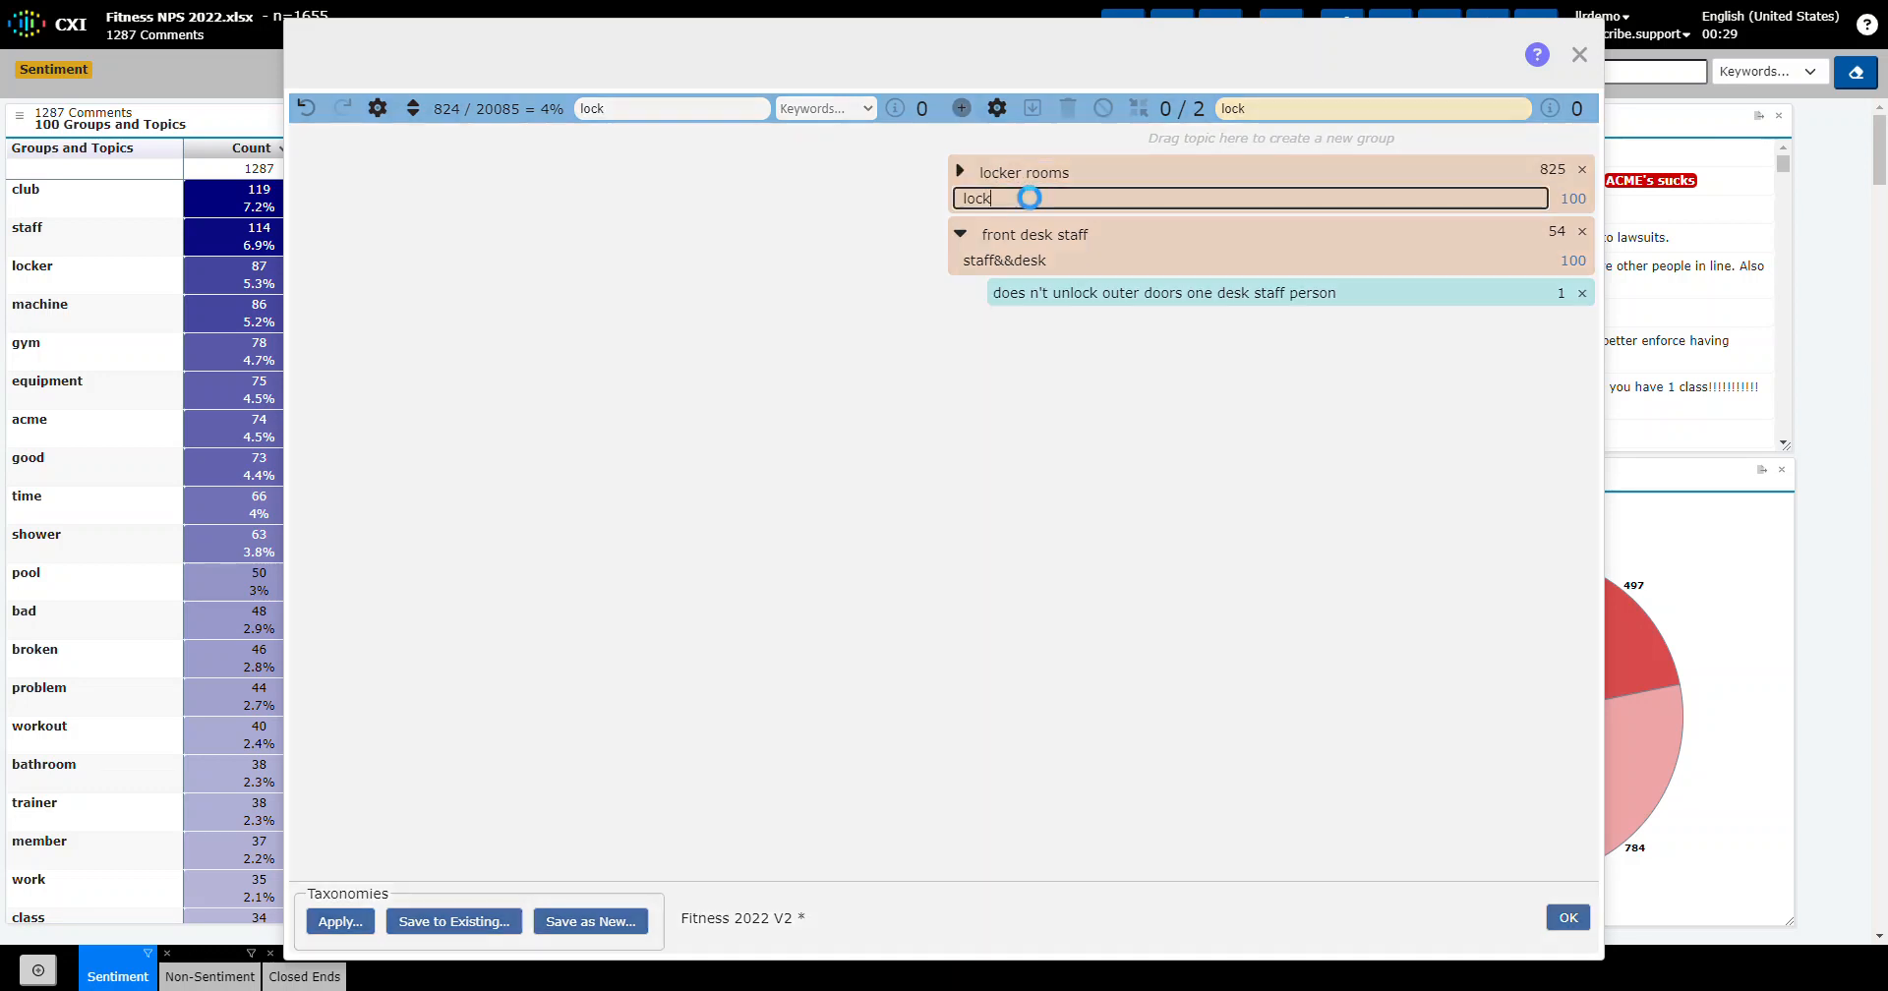
left_click(961, 198)
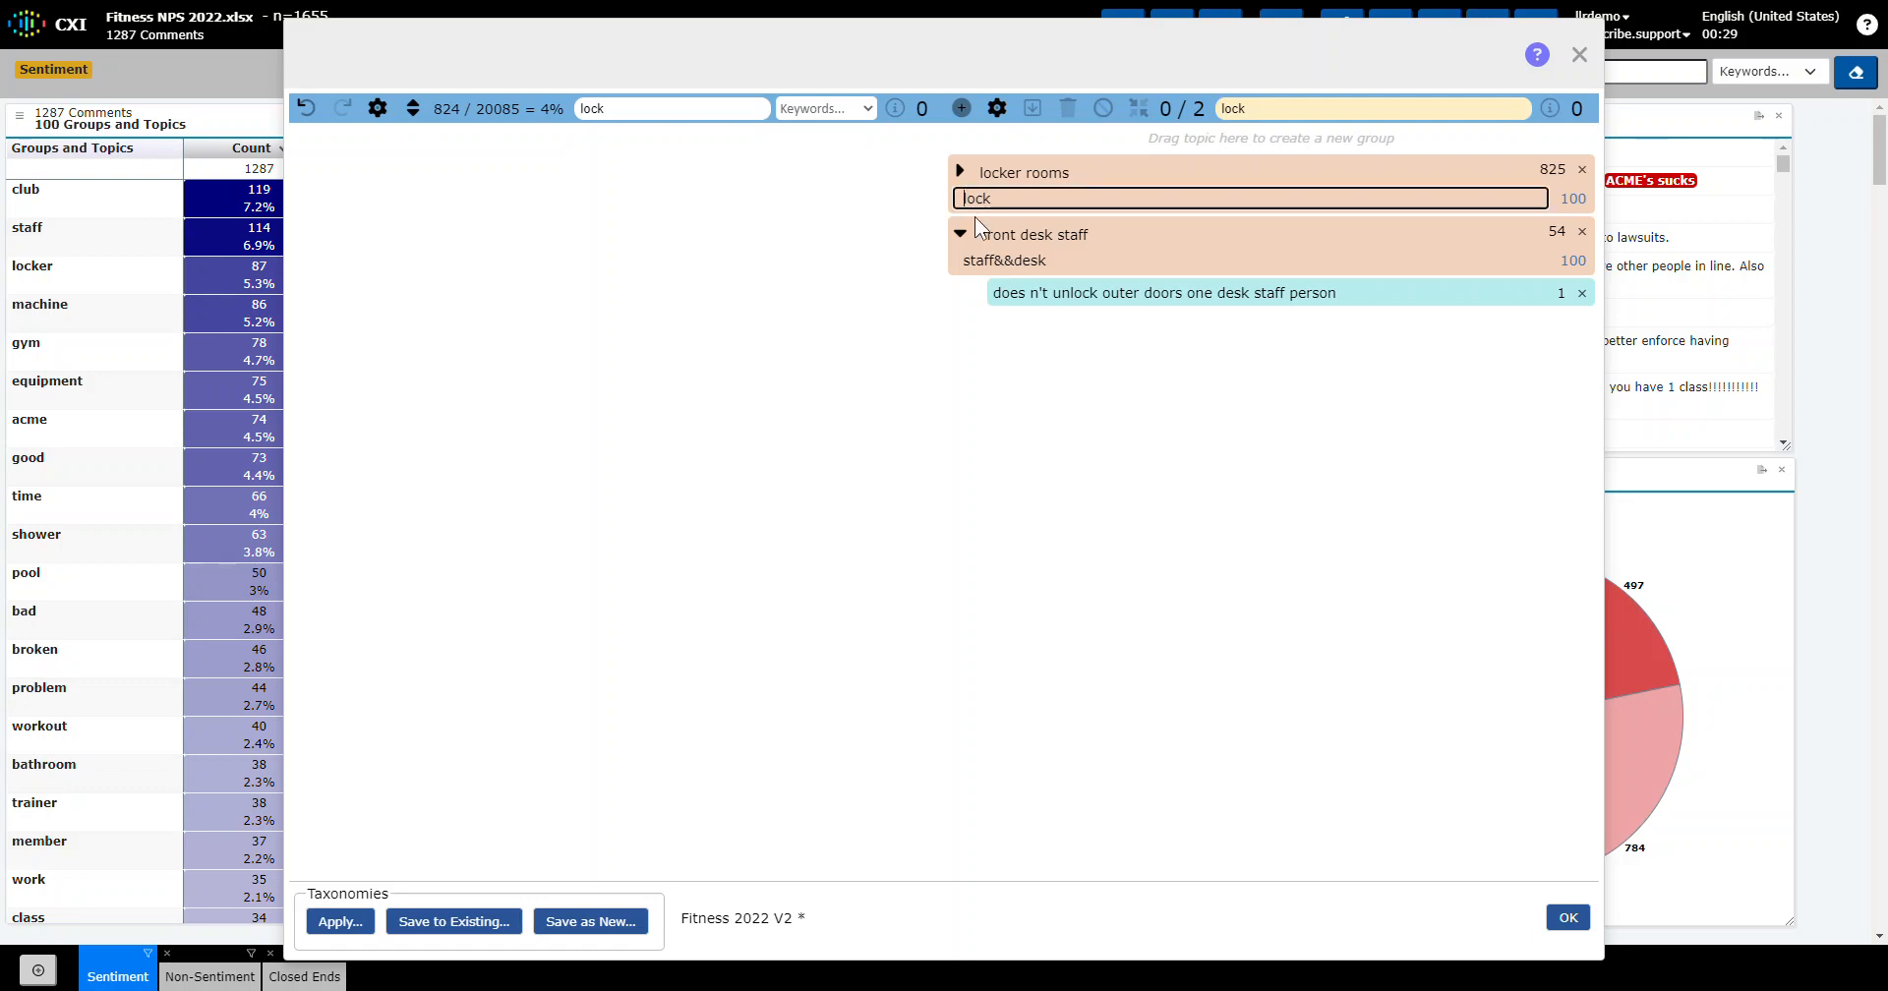
type("<")
left_click(1016, 199)
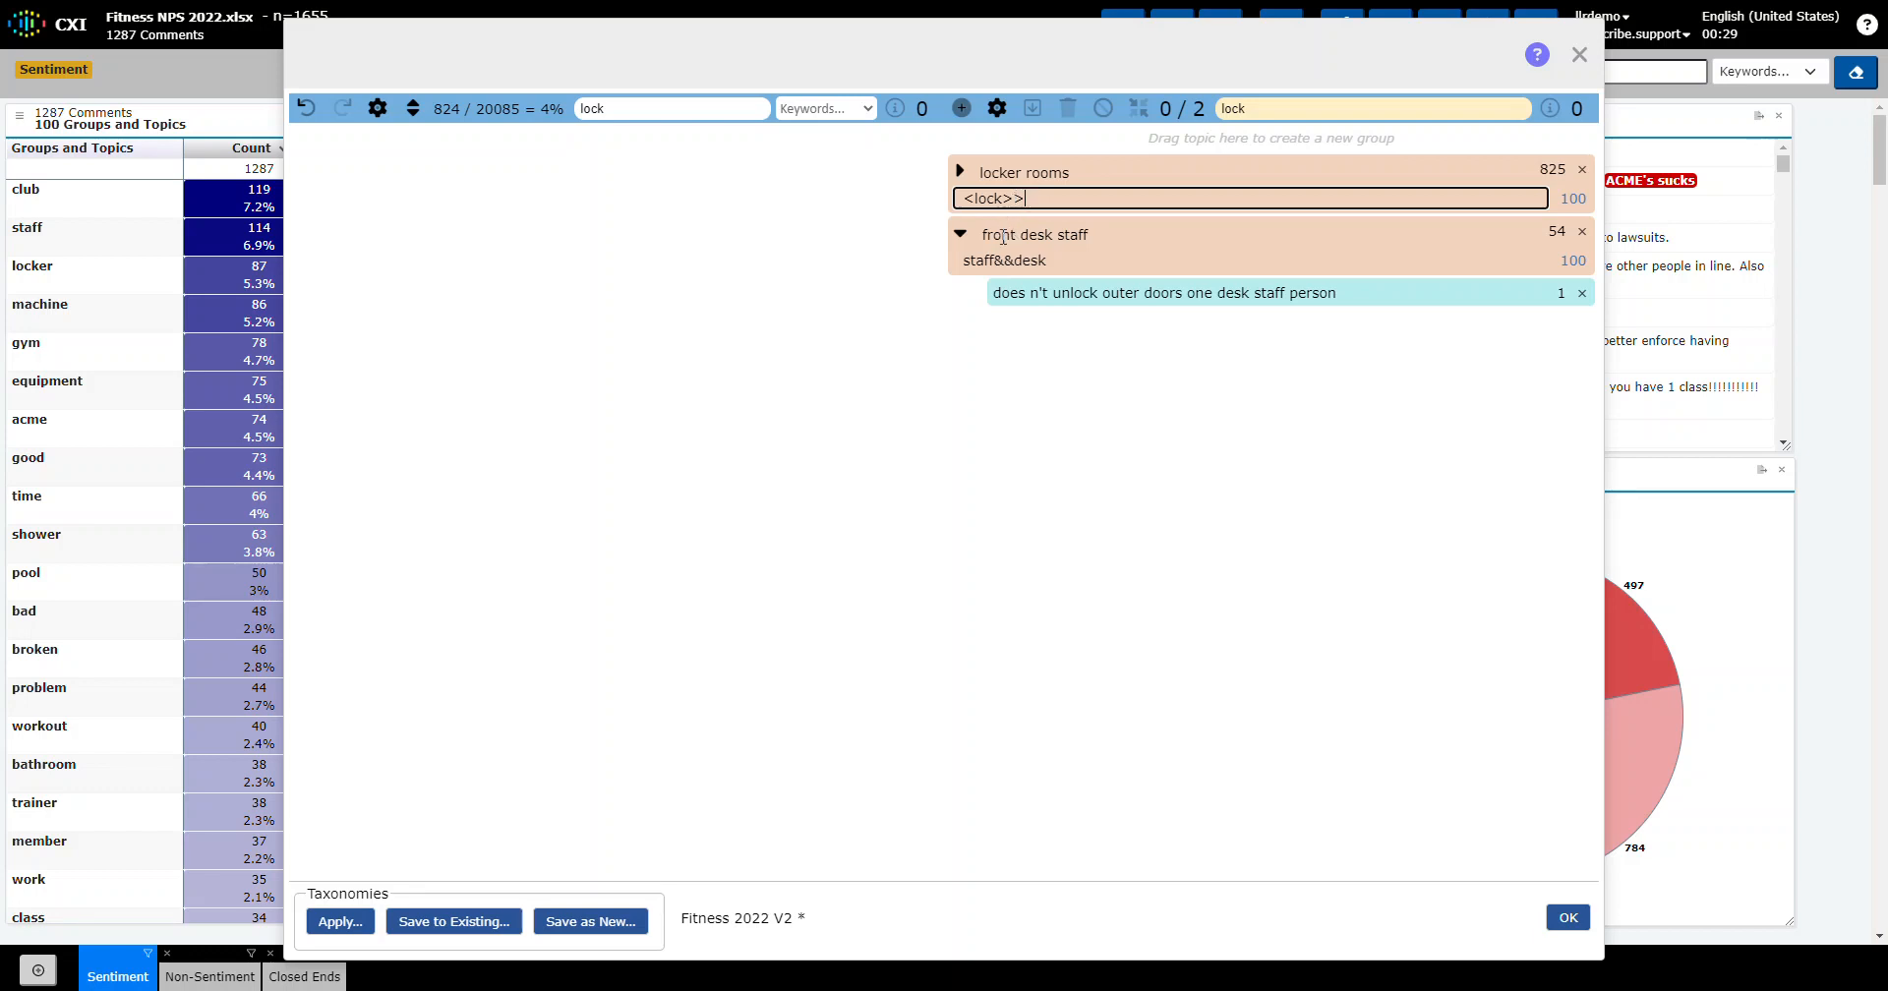
left_click(960, 172)
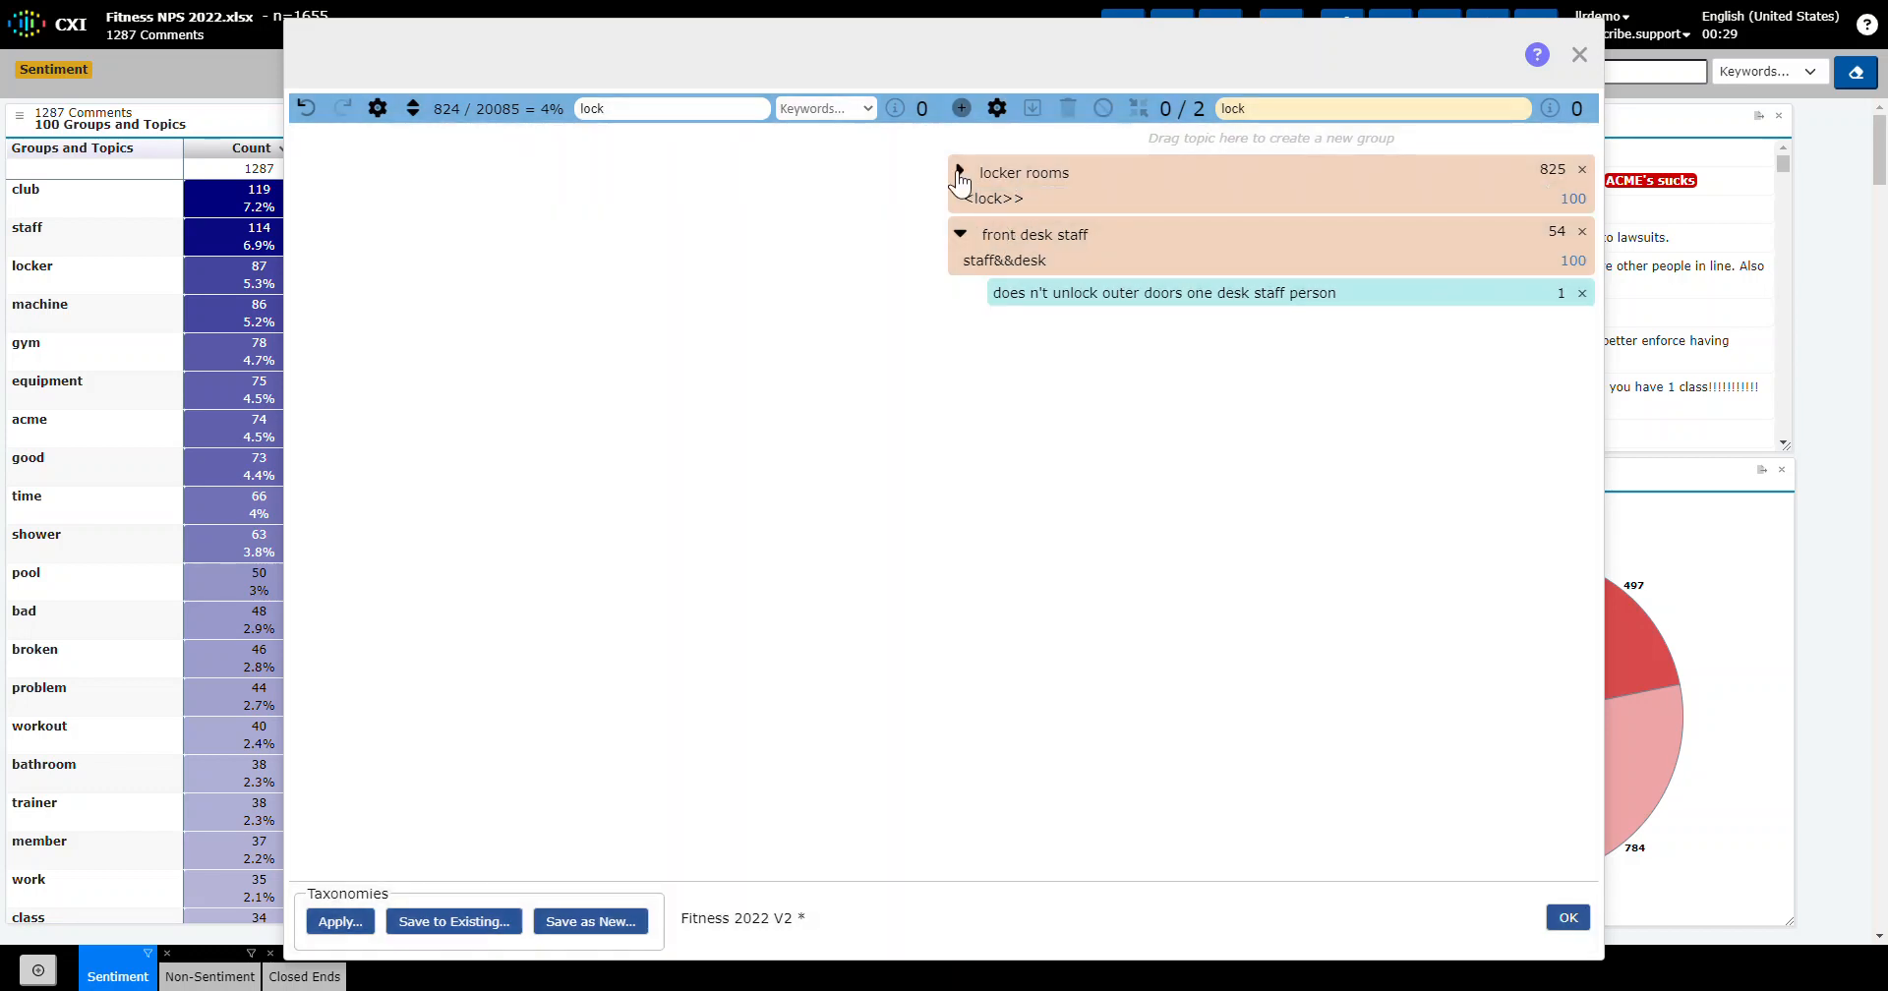
Review the topics inside the locker rooms group, collapse it and clear the lock search
left_click(959, 172)
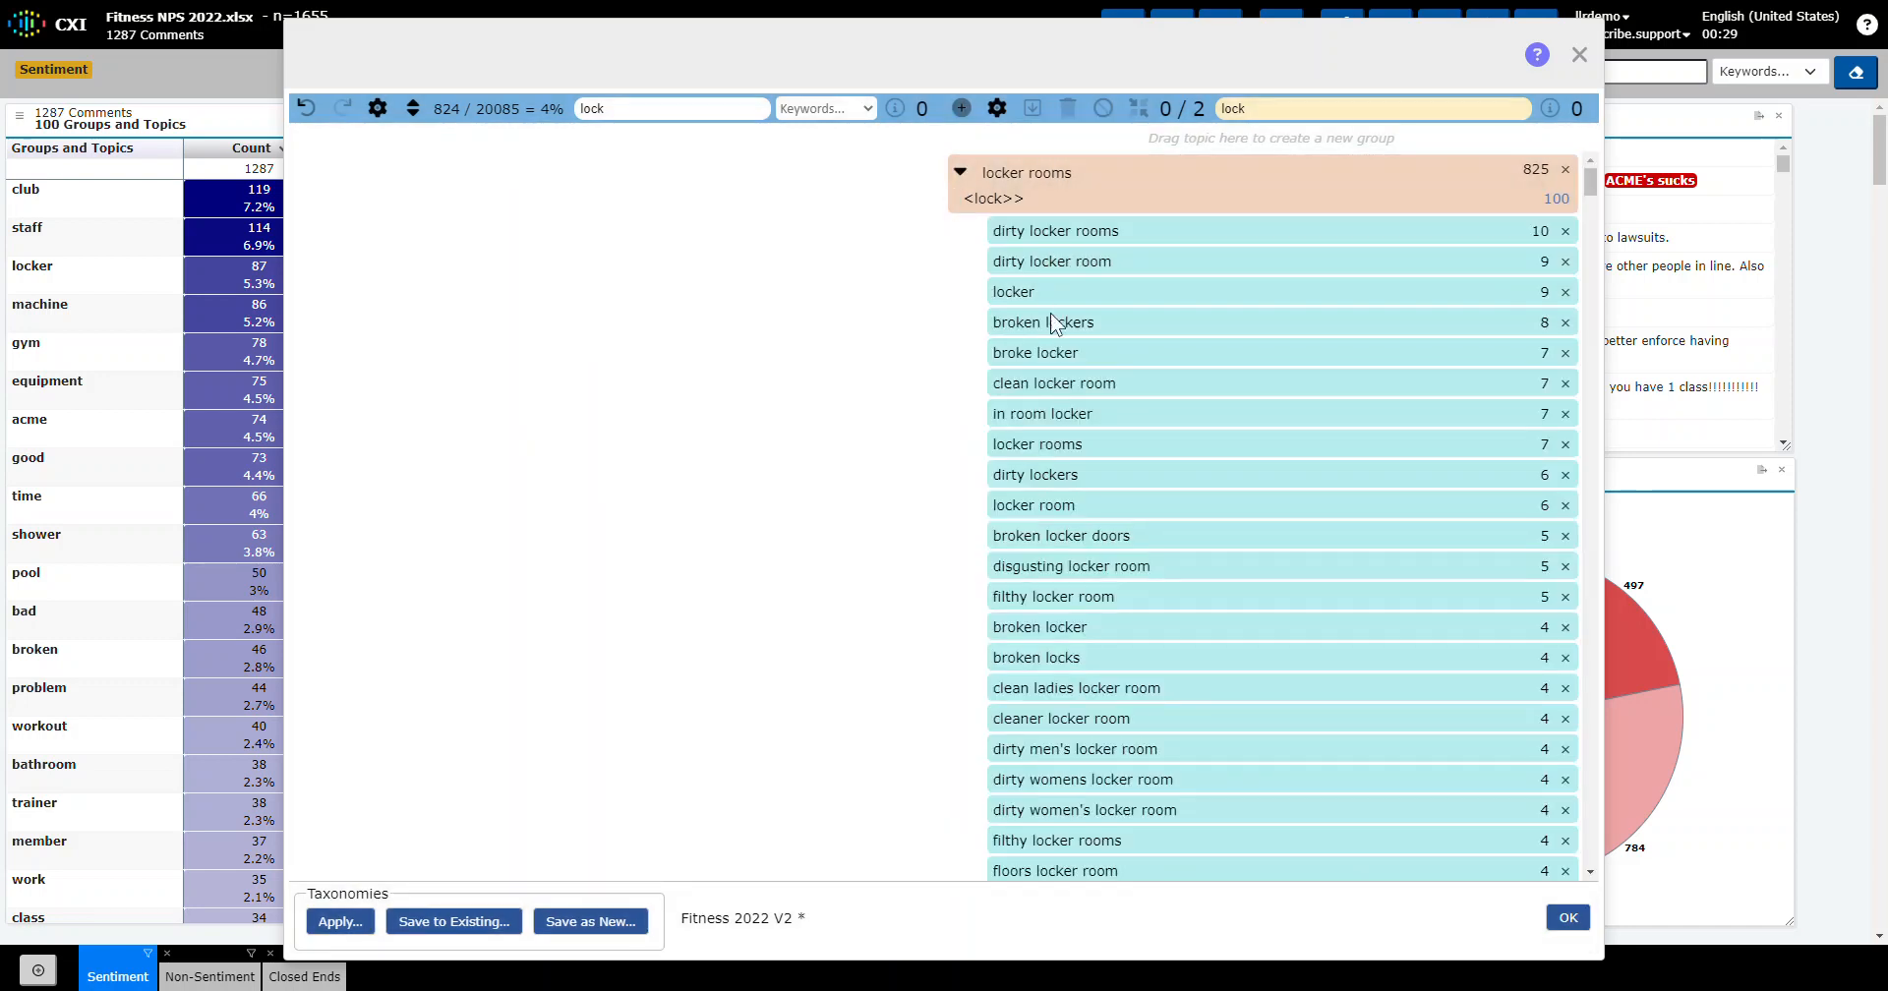
scroll(1079, 472, "down", 1)
scroll(1076, 470, "down", 6)
scroll(1076, 494, "up", 8)
left_click(960, 172)
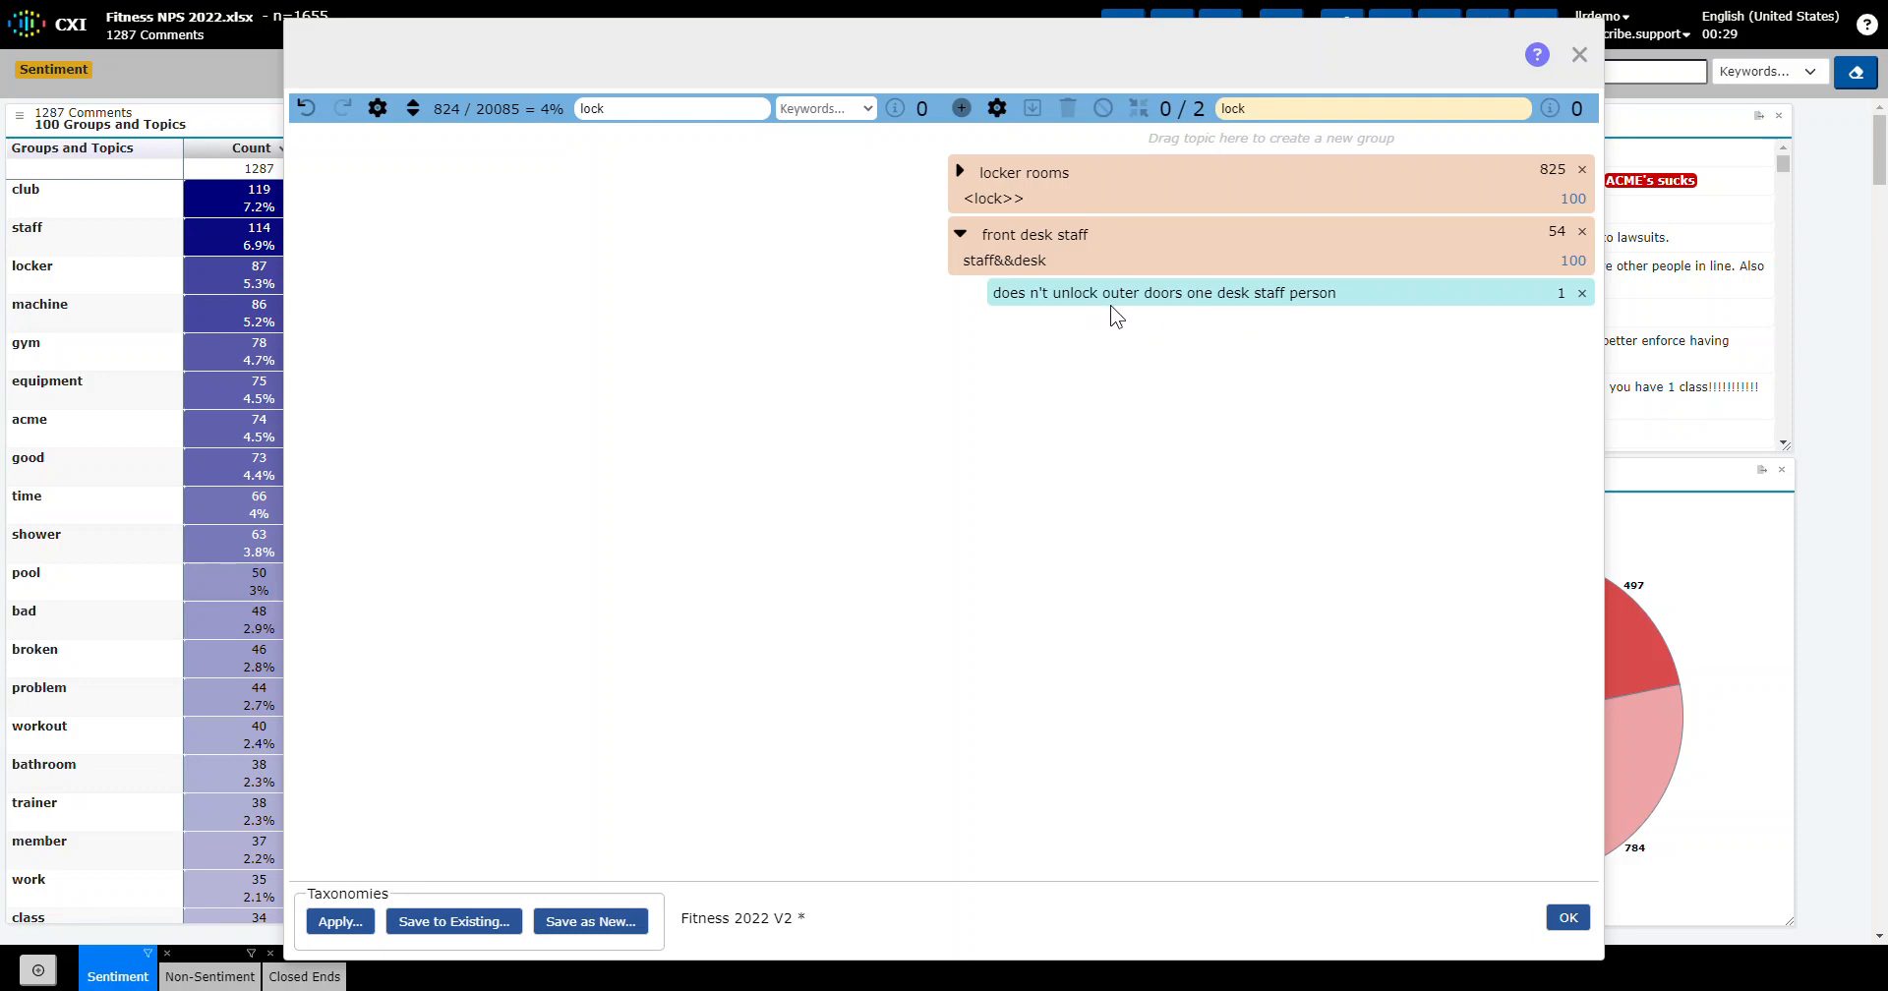
left_click(764, 110)
left_click(702, 259)
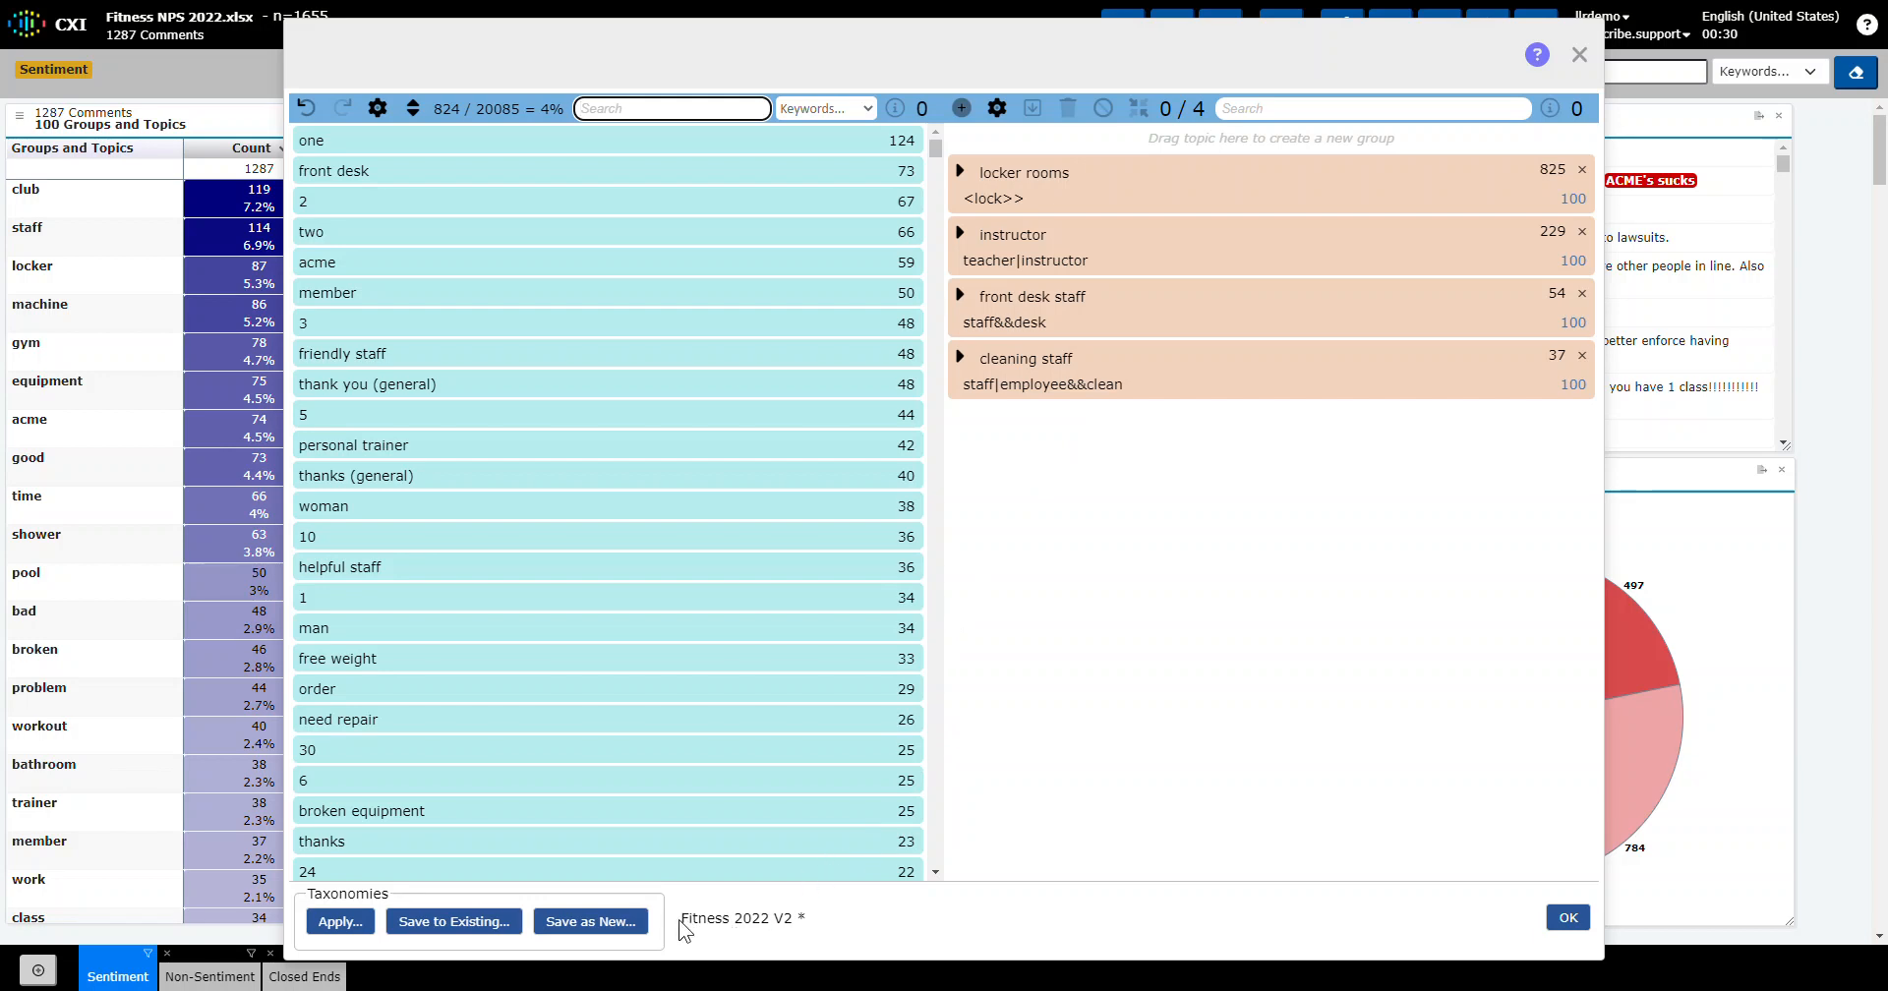
left_click_drag(681, 918, 795, 920)
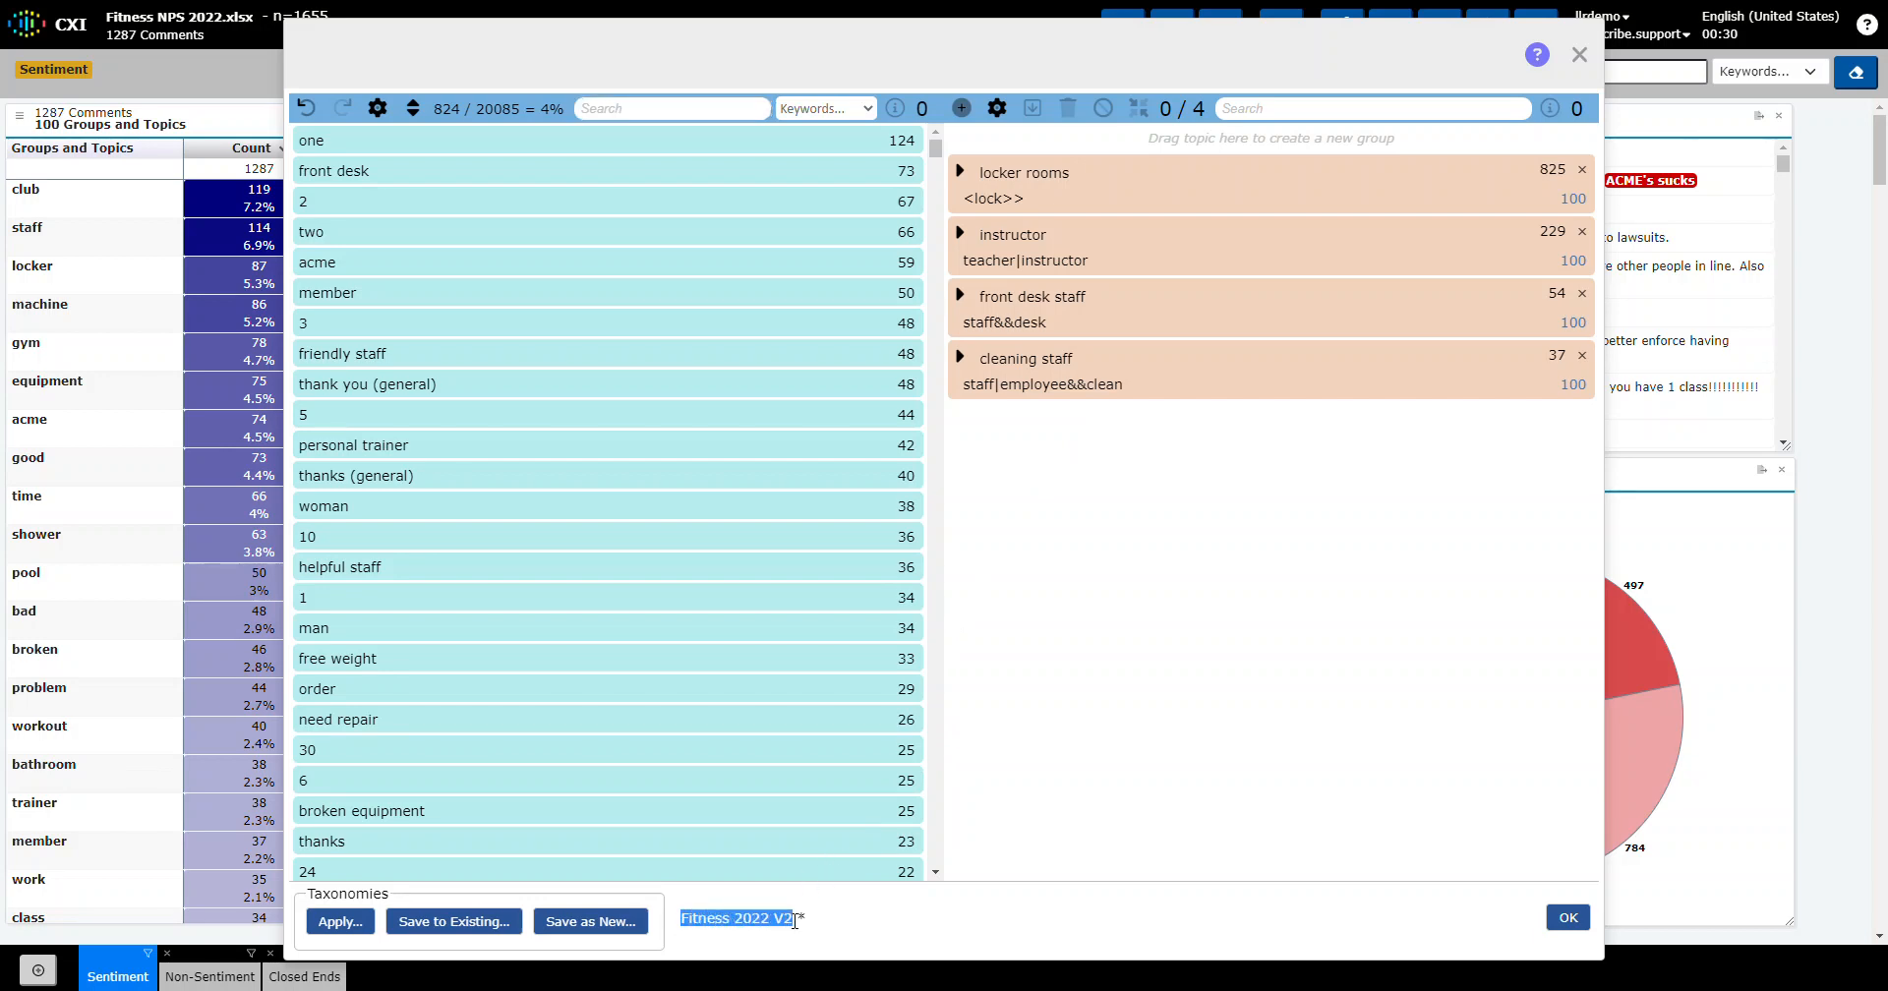
left_click(829, 924)
double_click(800, 918)
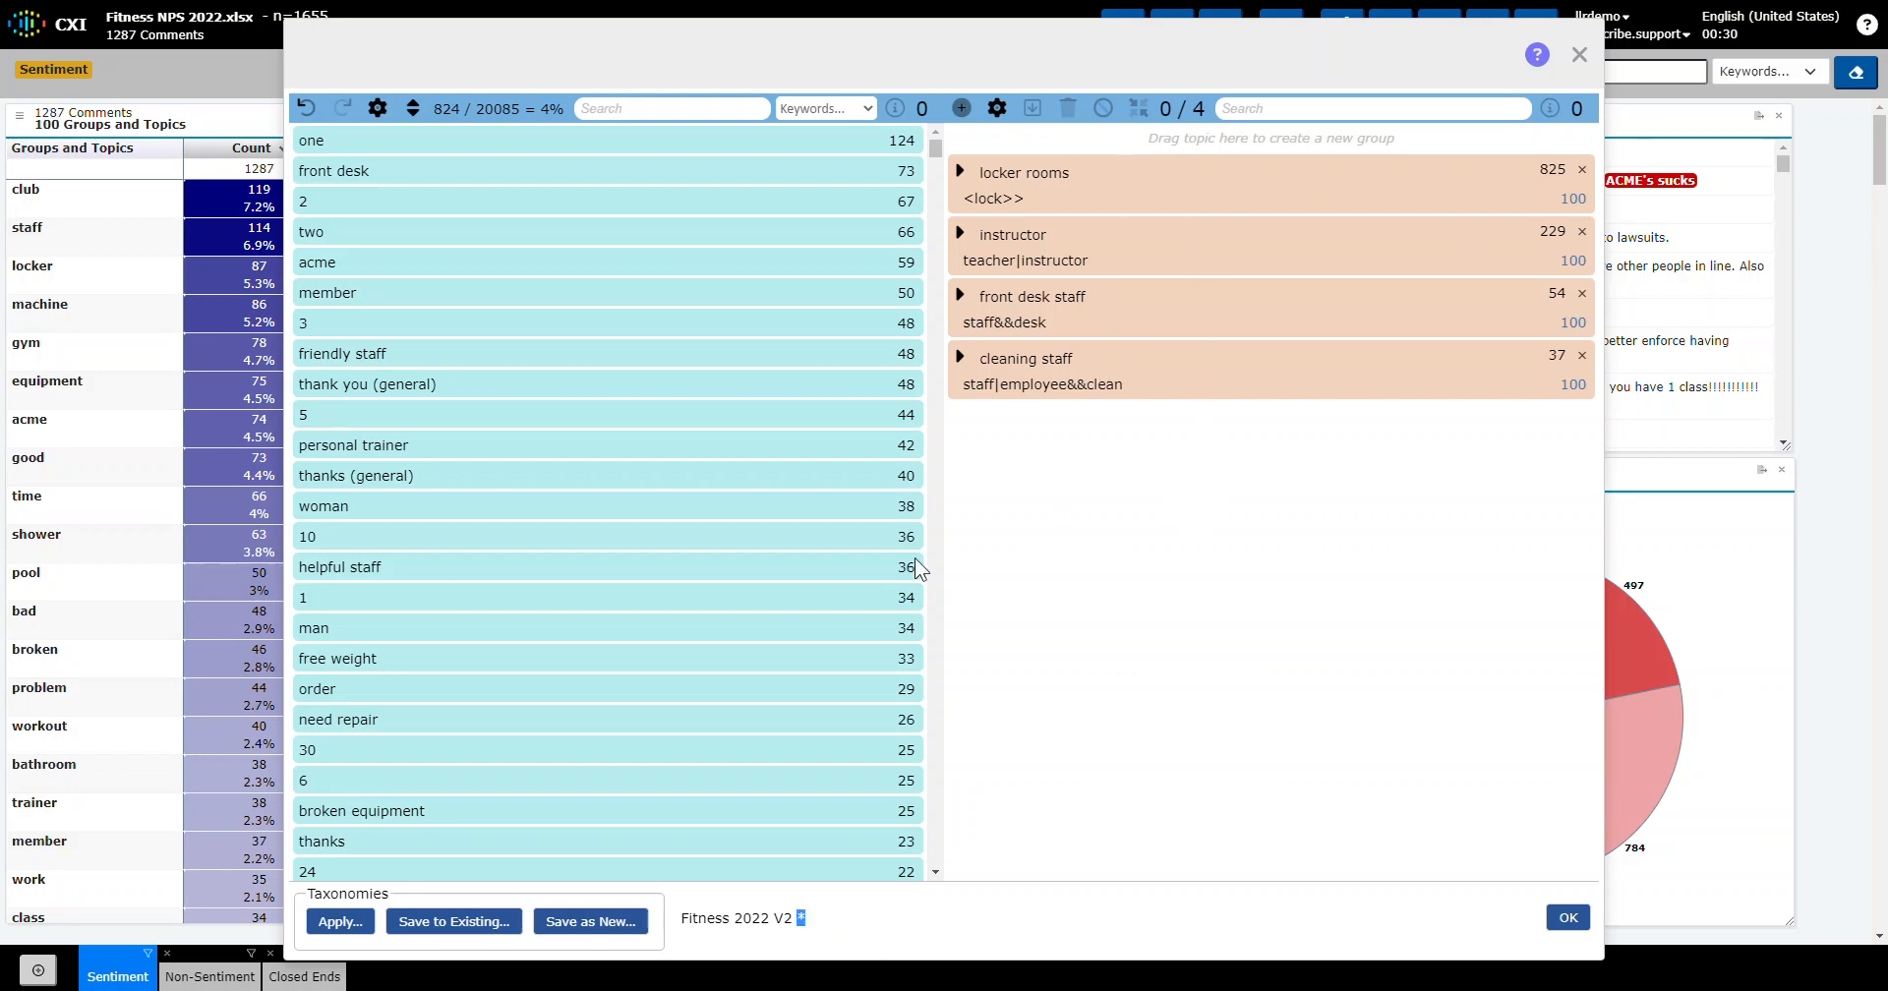
Save the groups as a new taxonomy whose ID is an exclamation mark, the presenter's first name and Fitness Demo 2022
left_click(586, 924)
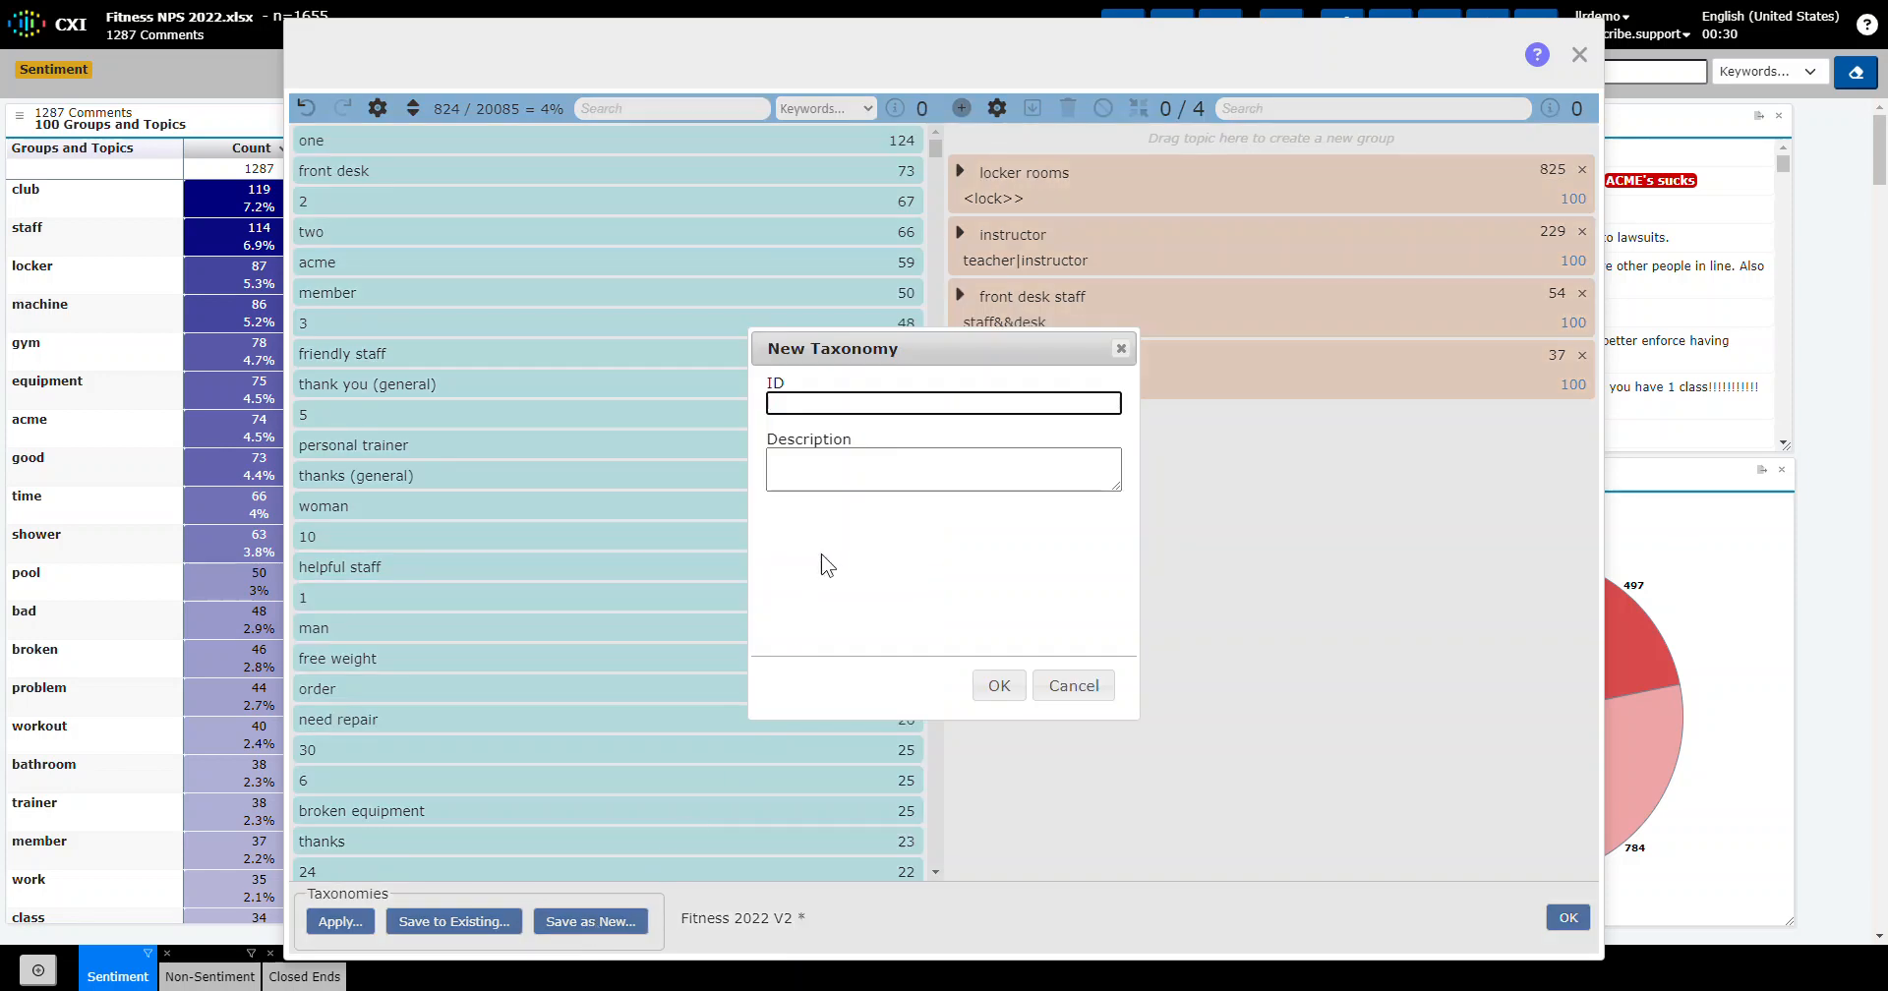
type("!Lara Fitness Demo ")
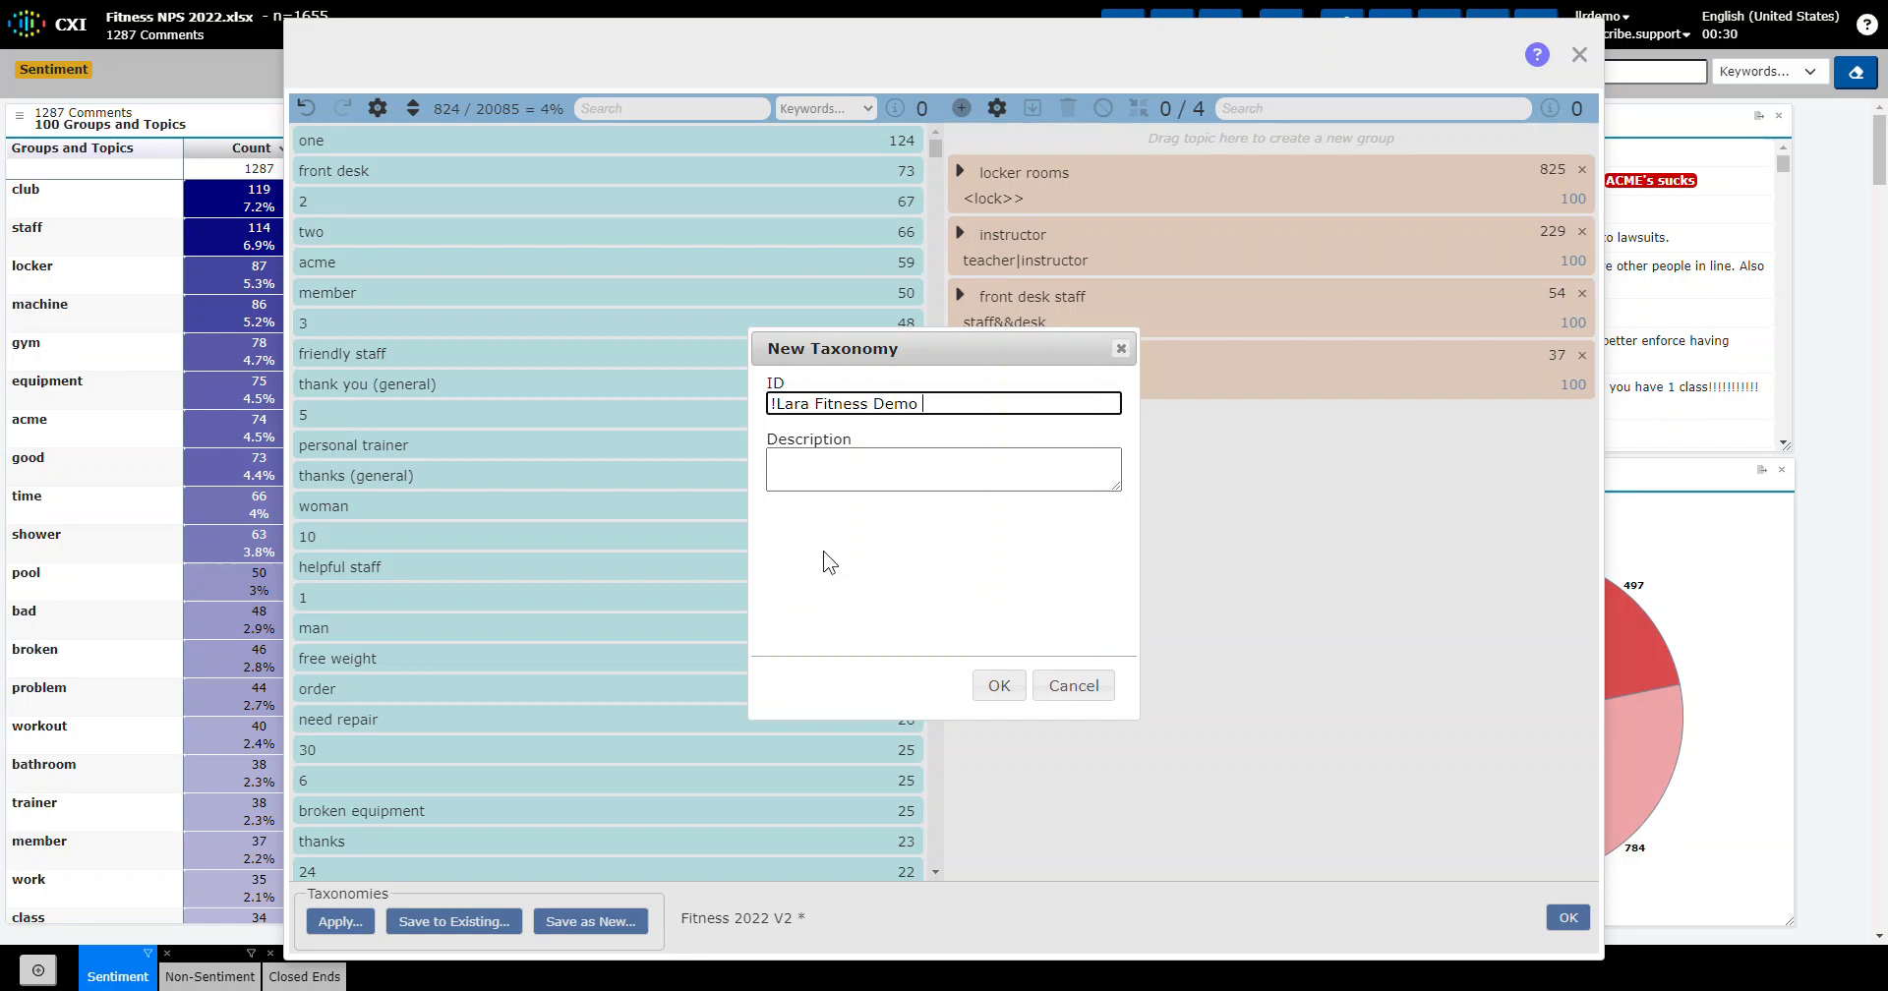
type("2022")
left_click(999, 687)
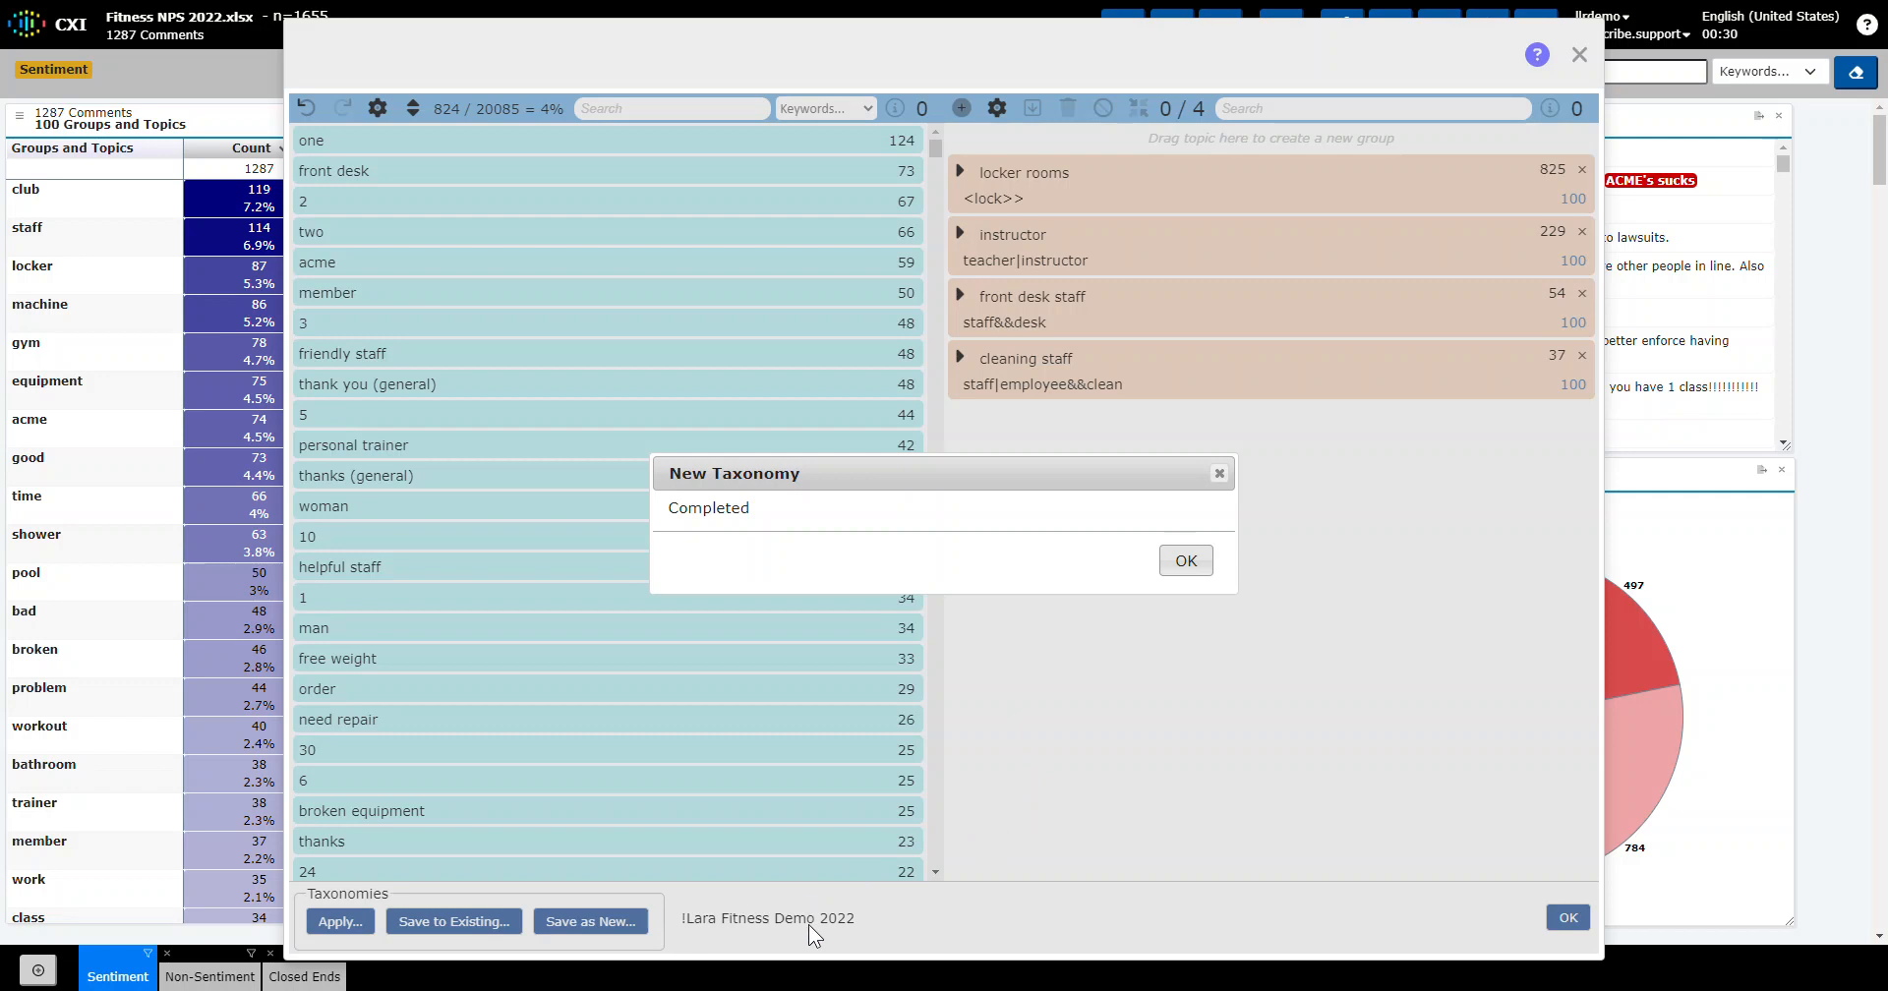
left_click(1184, 561)
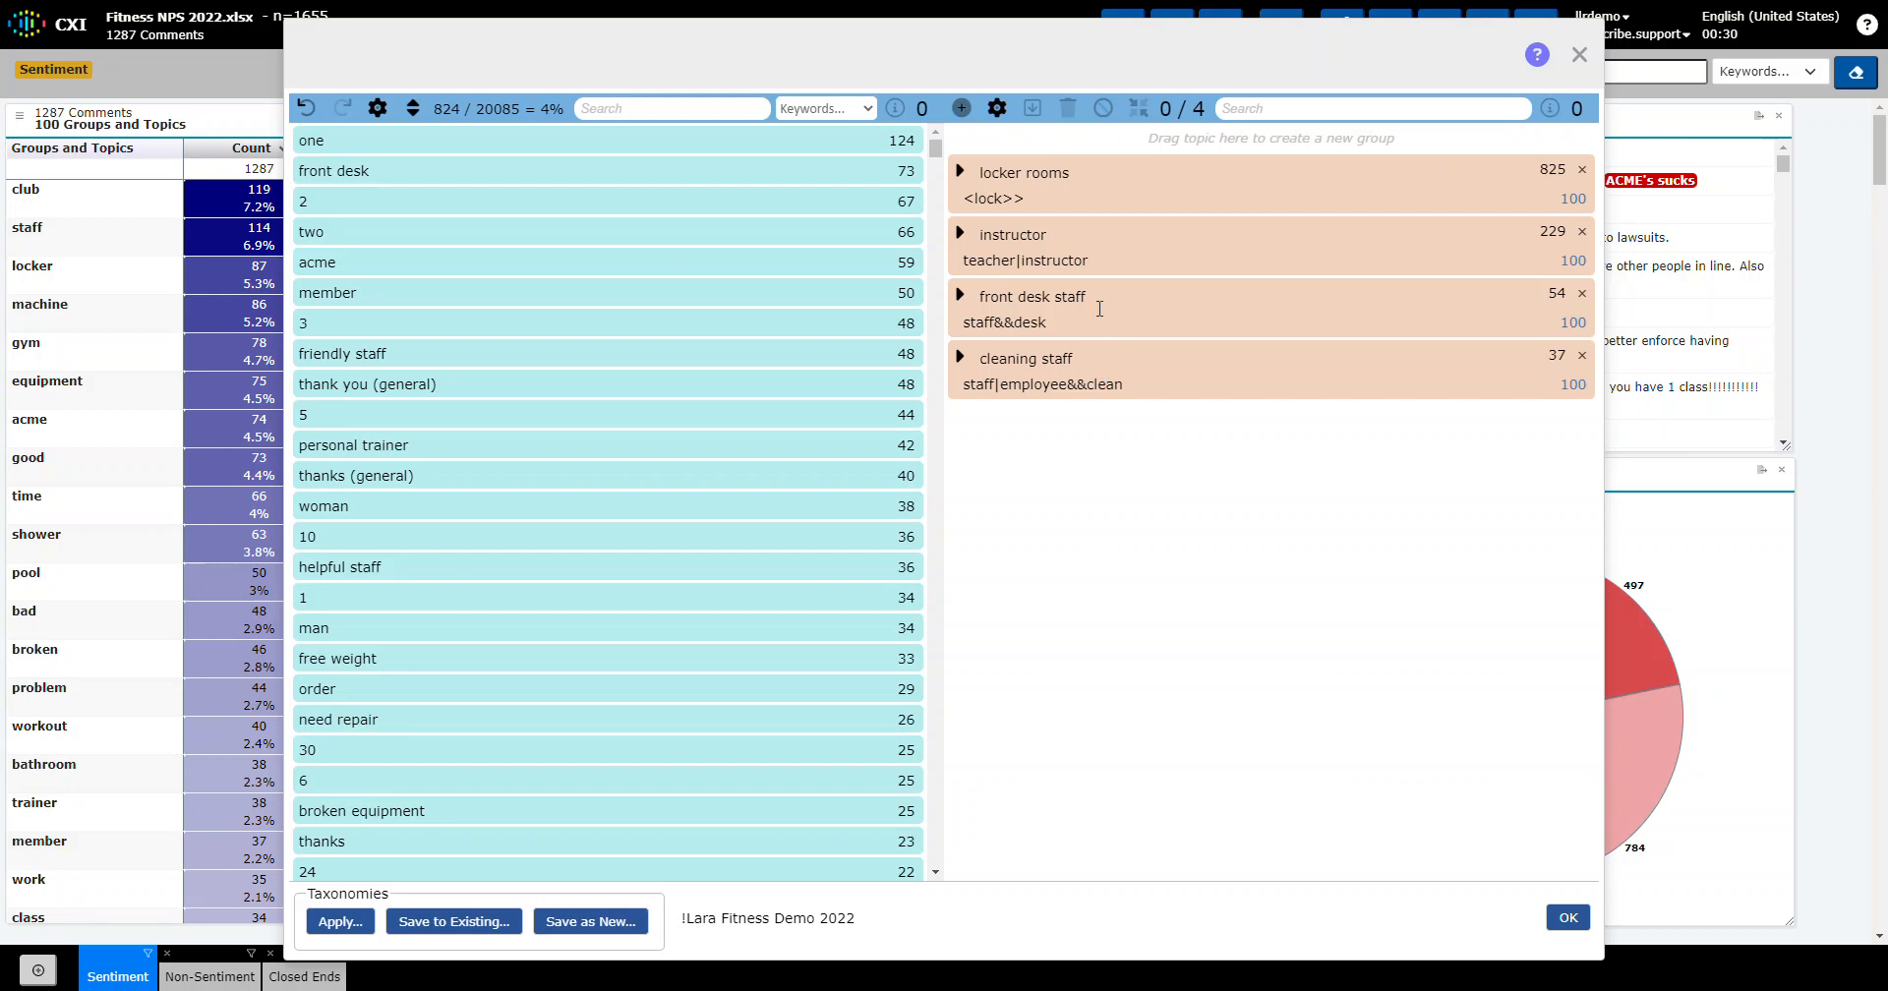
Merge the cleaning staff group into the front desk staff group and rename the merged group to staff
left_click_drag(1105, 364, 1129, 317)
left_click(1058, 297)
key("BackSpace")
key("BackSpace")
key("BackSpace")
key("BackSpace")
key("BackSpace")
key("BackSpace")
key("BackSpace")
key("BackSpace")
key("BackSpace")
key("BackSpace")
key("BackSpace")
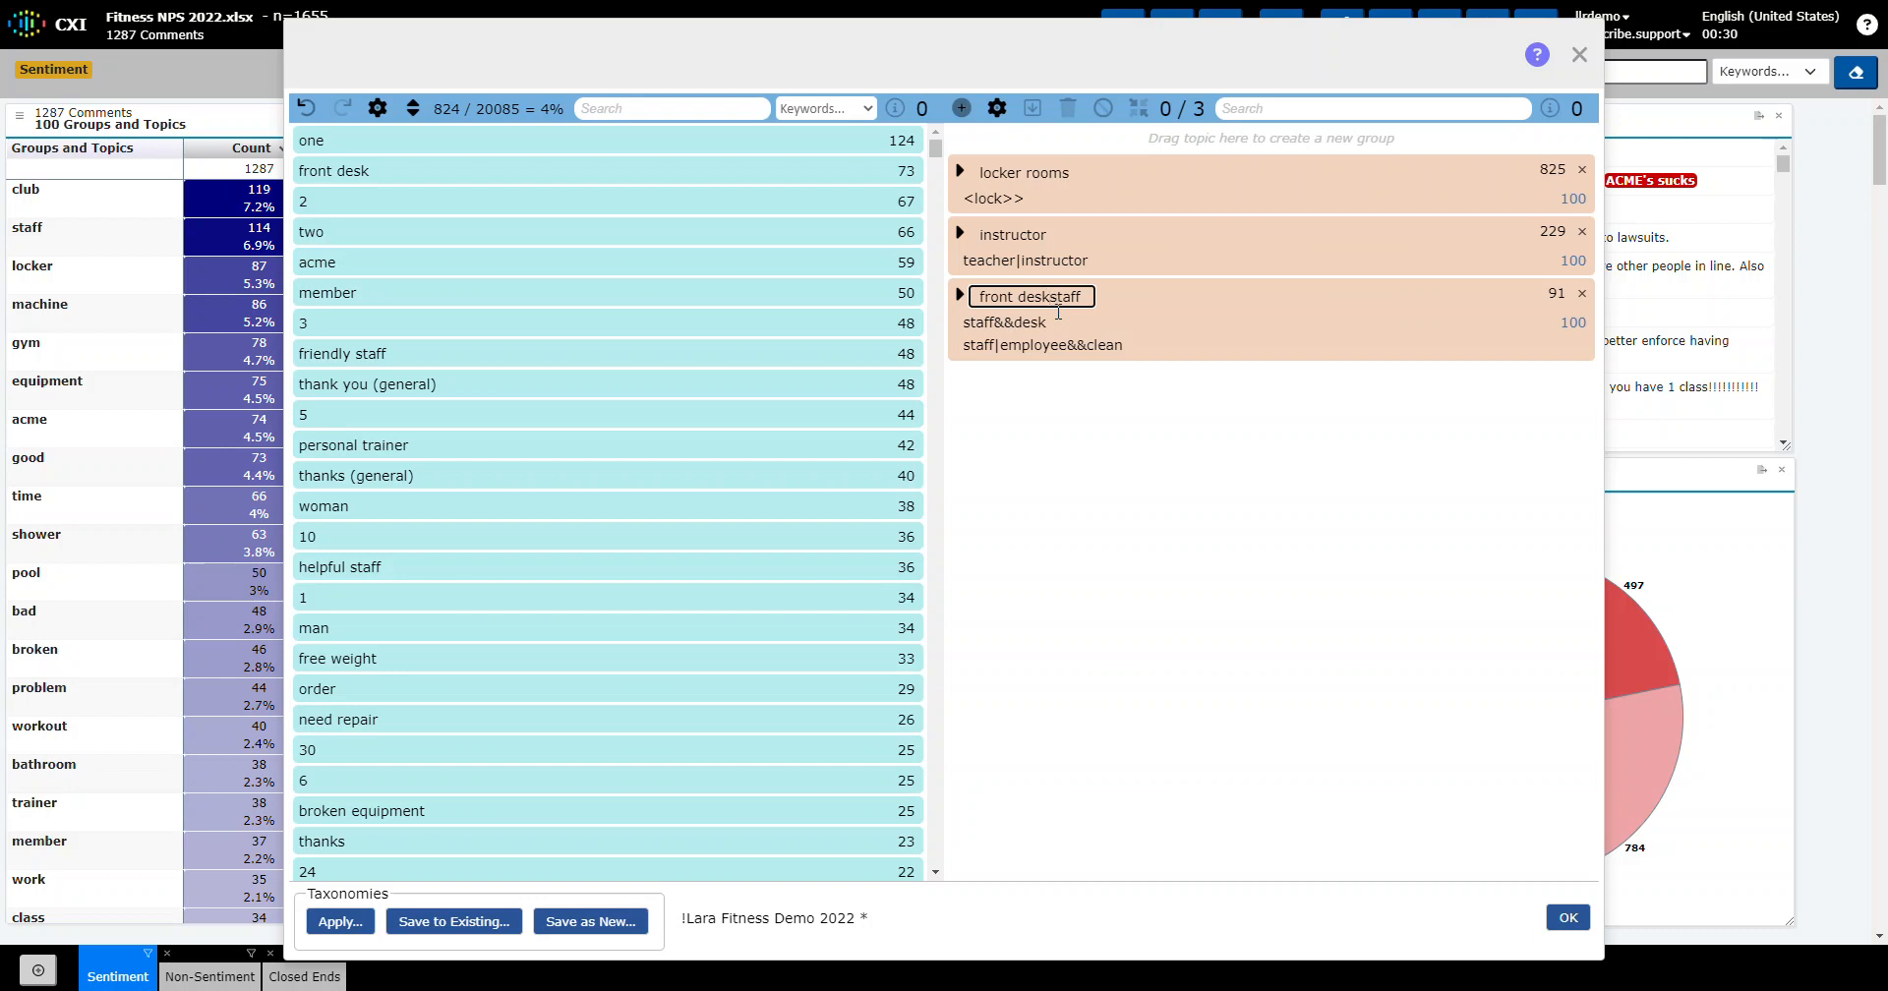
key("Return")
Inspect both keyword rules of the merged staff group and undo its renaming and merging
left_click(1056, 320)
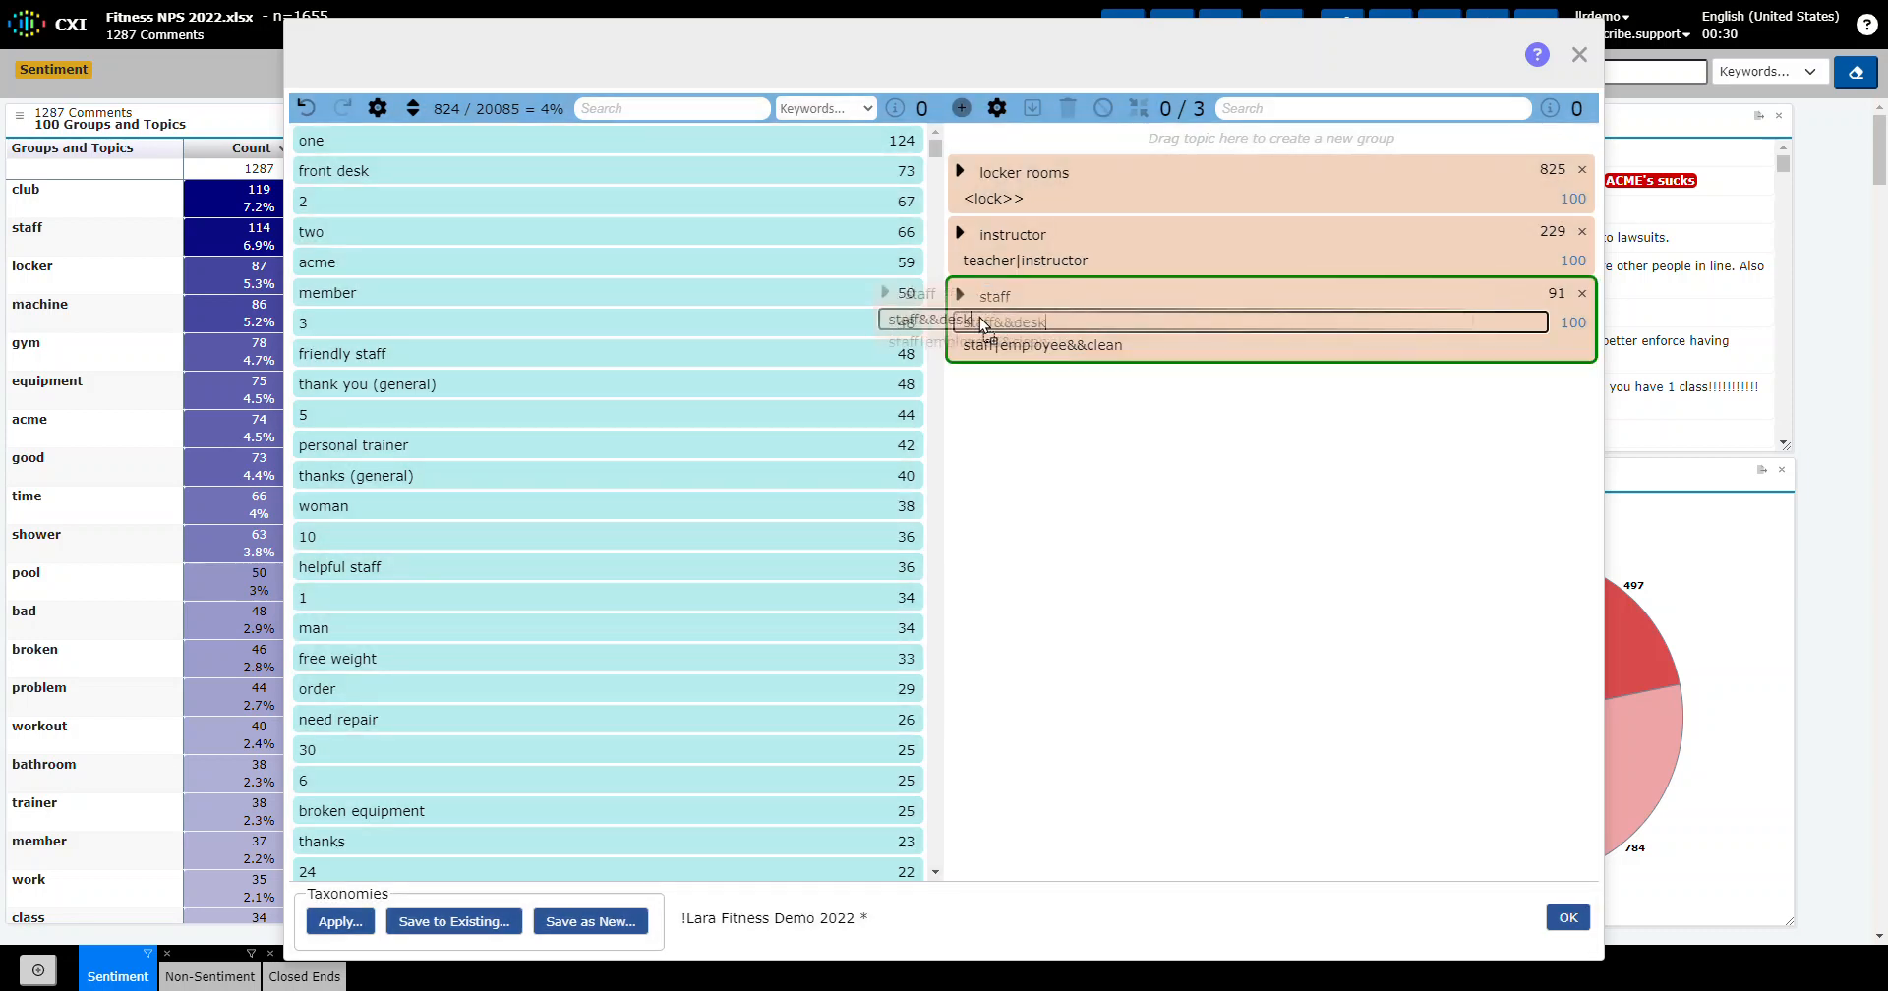
left_click(1126, 346)
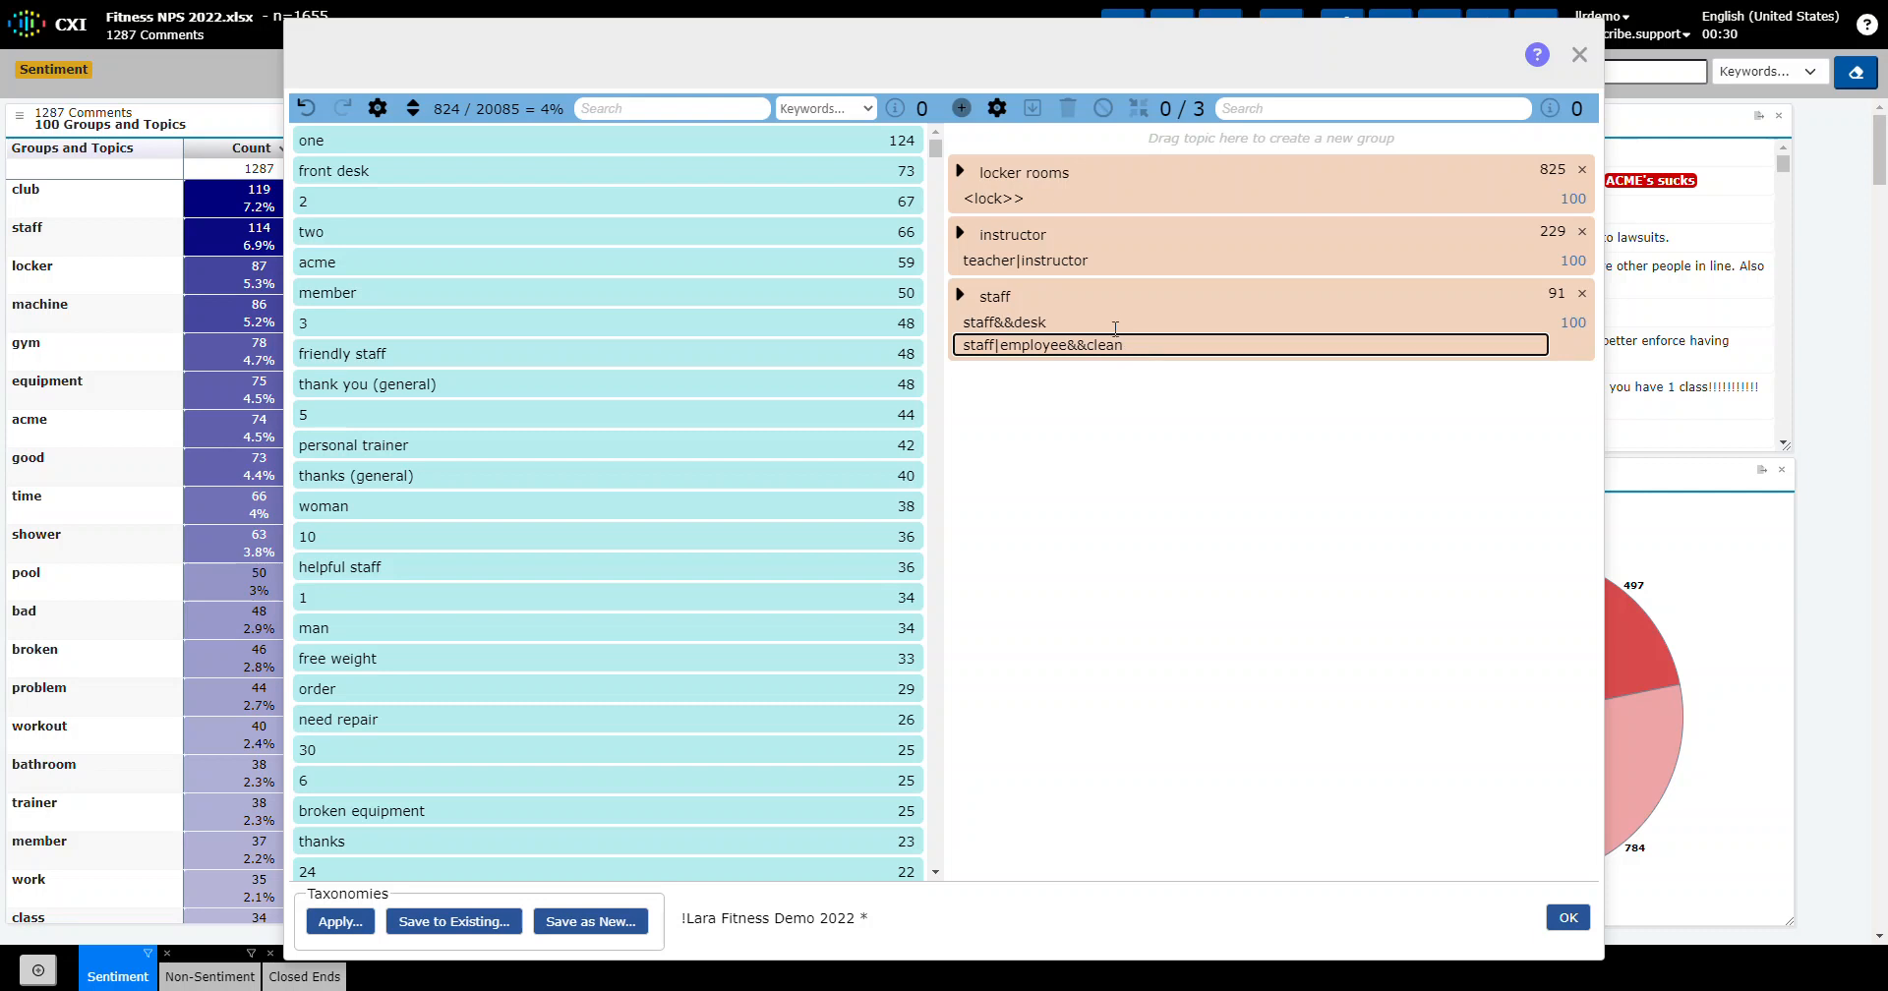
left_click(304, 109)
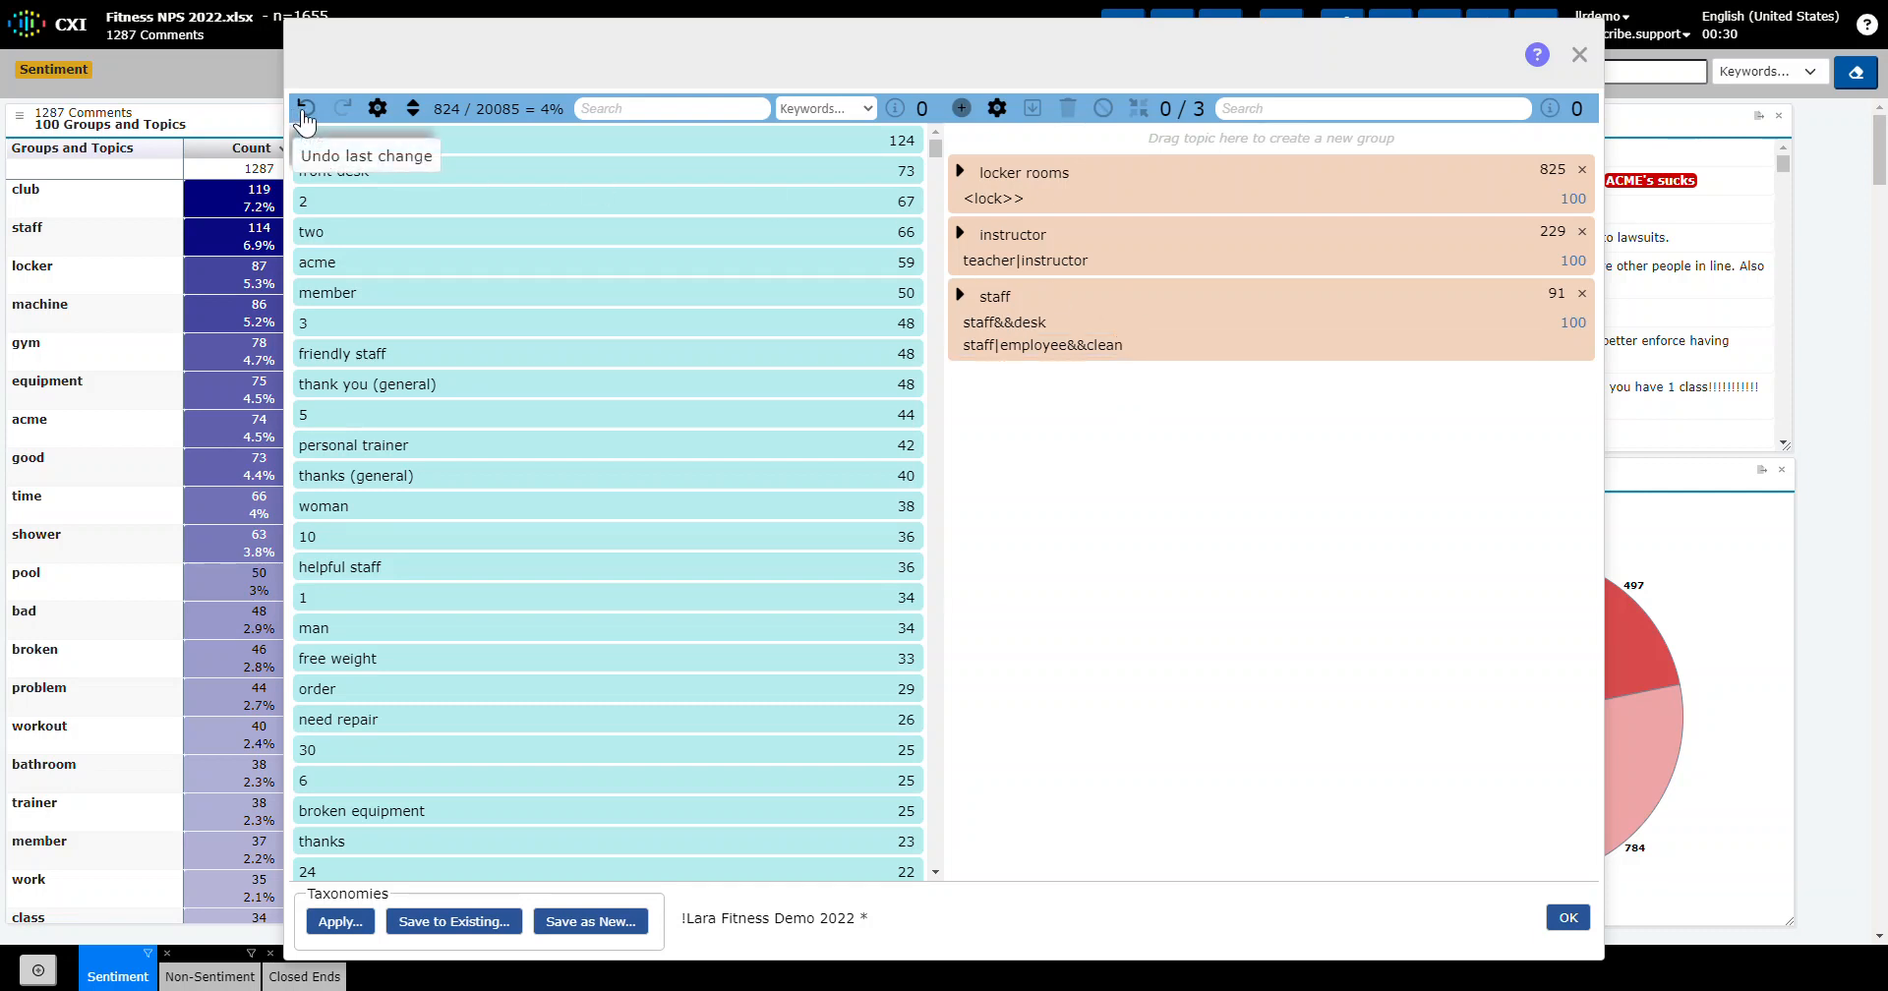
left_click(304, 109)
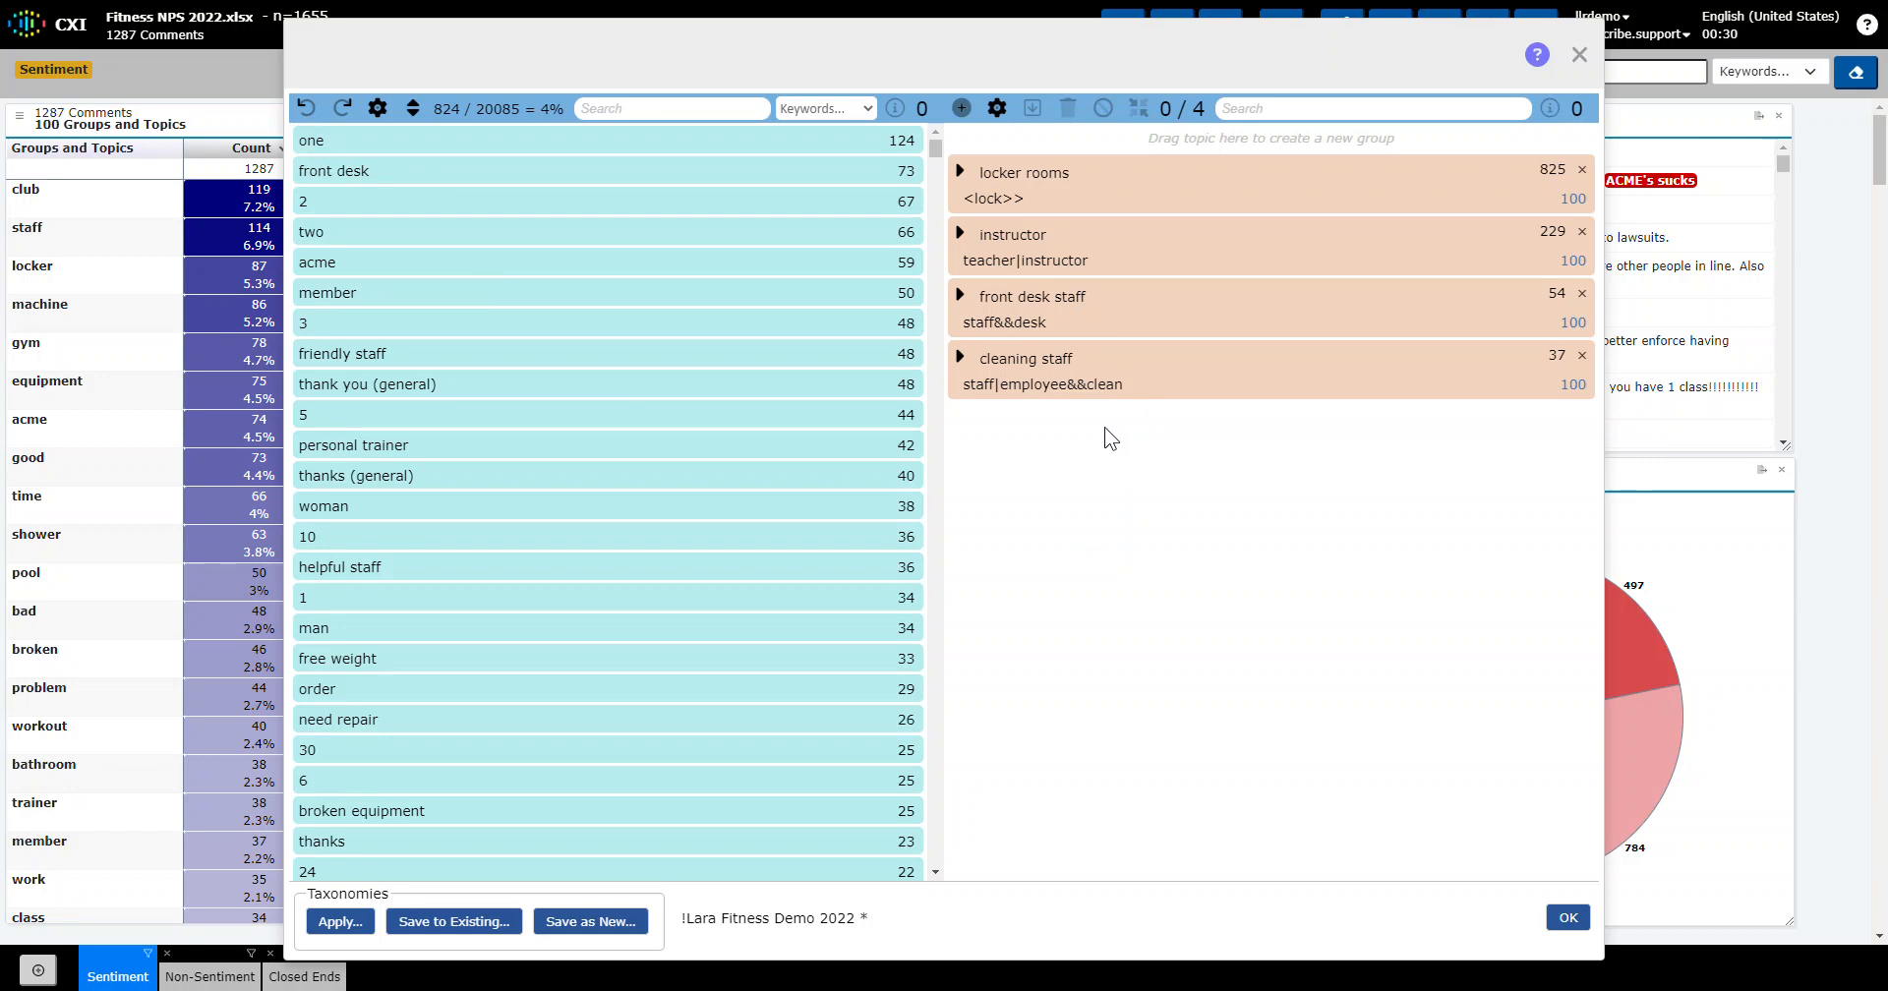
Expand the cleaning staff group to view its topics and search both panes for rude
left_click(961, 358)
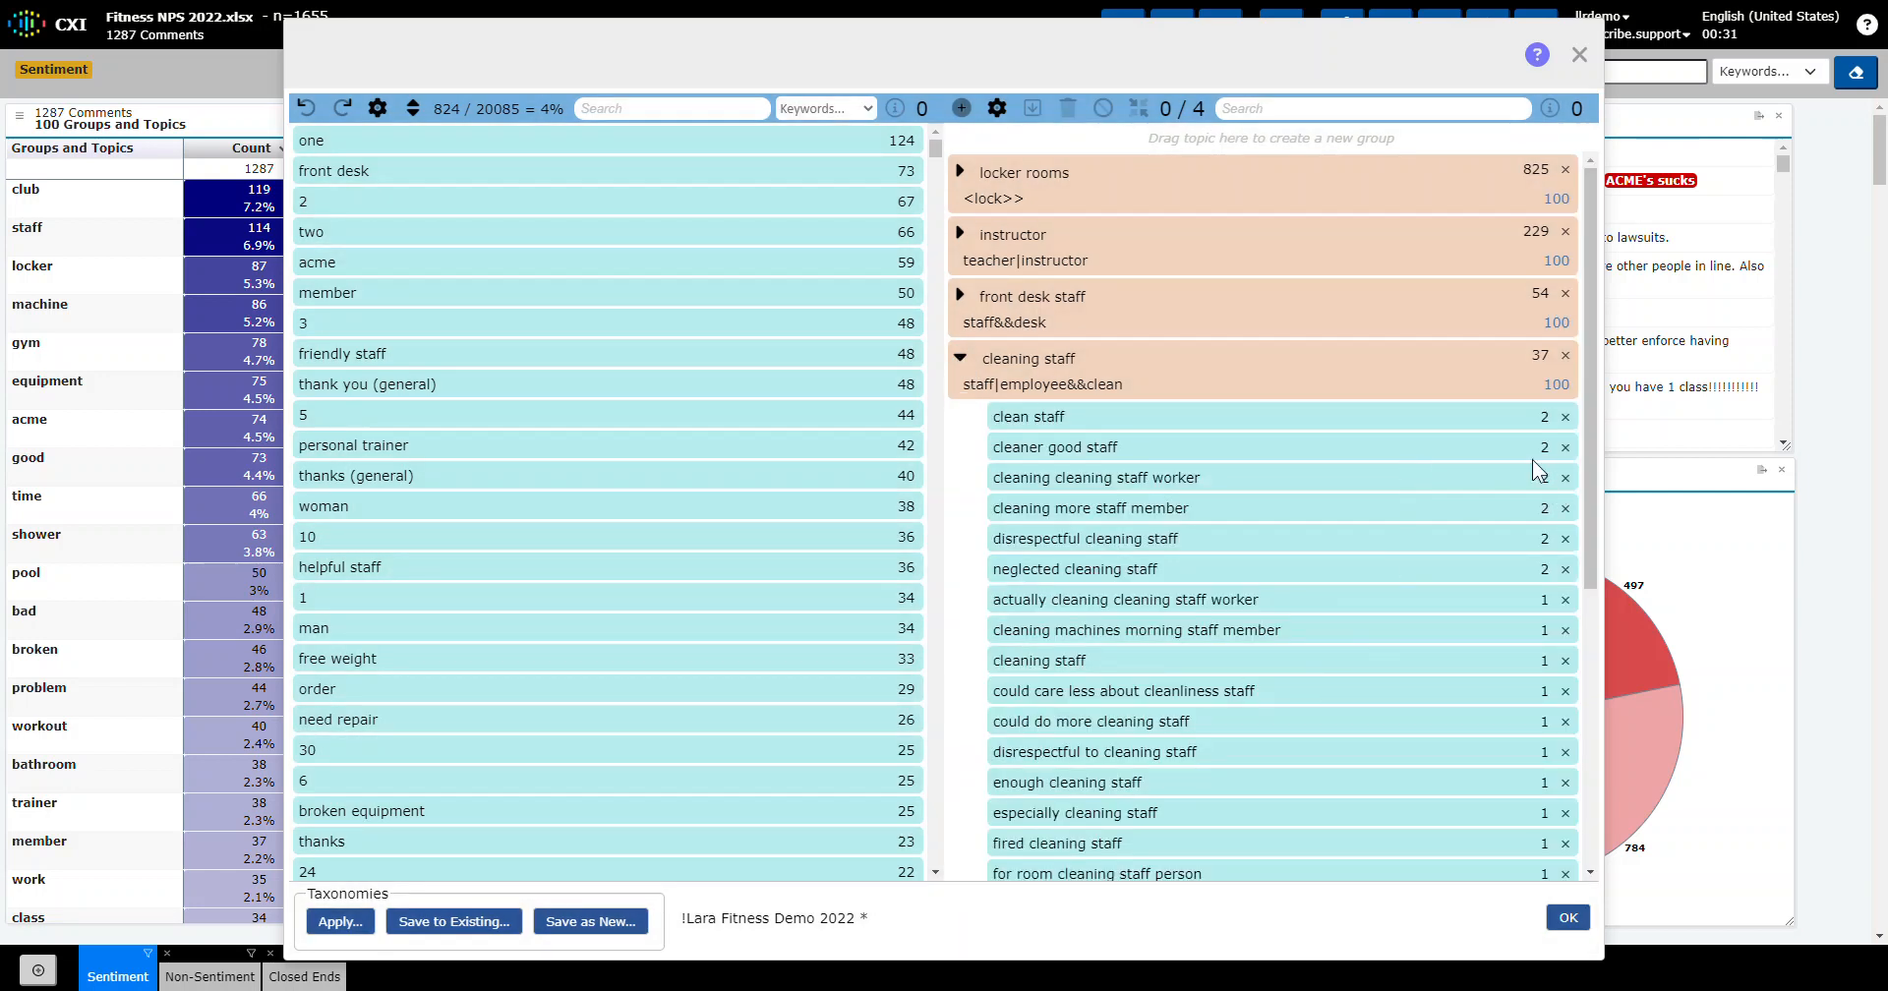
left_click(1319, 108)
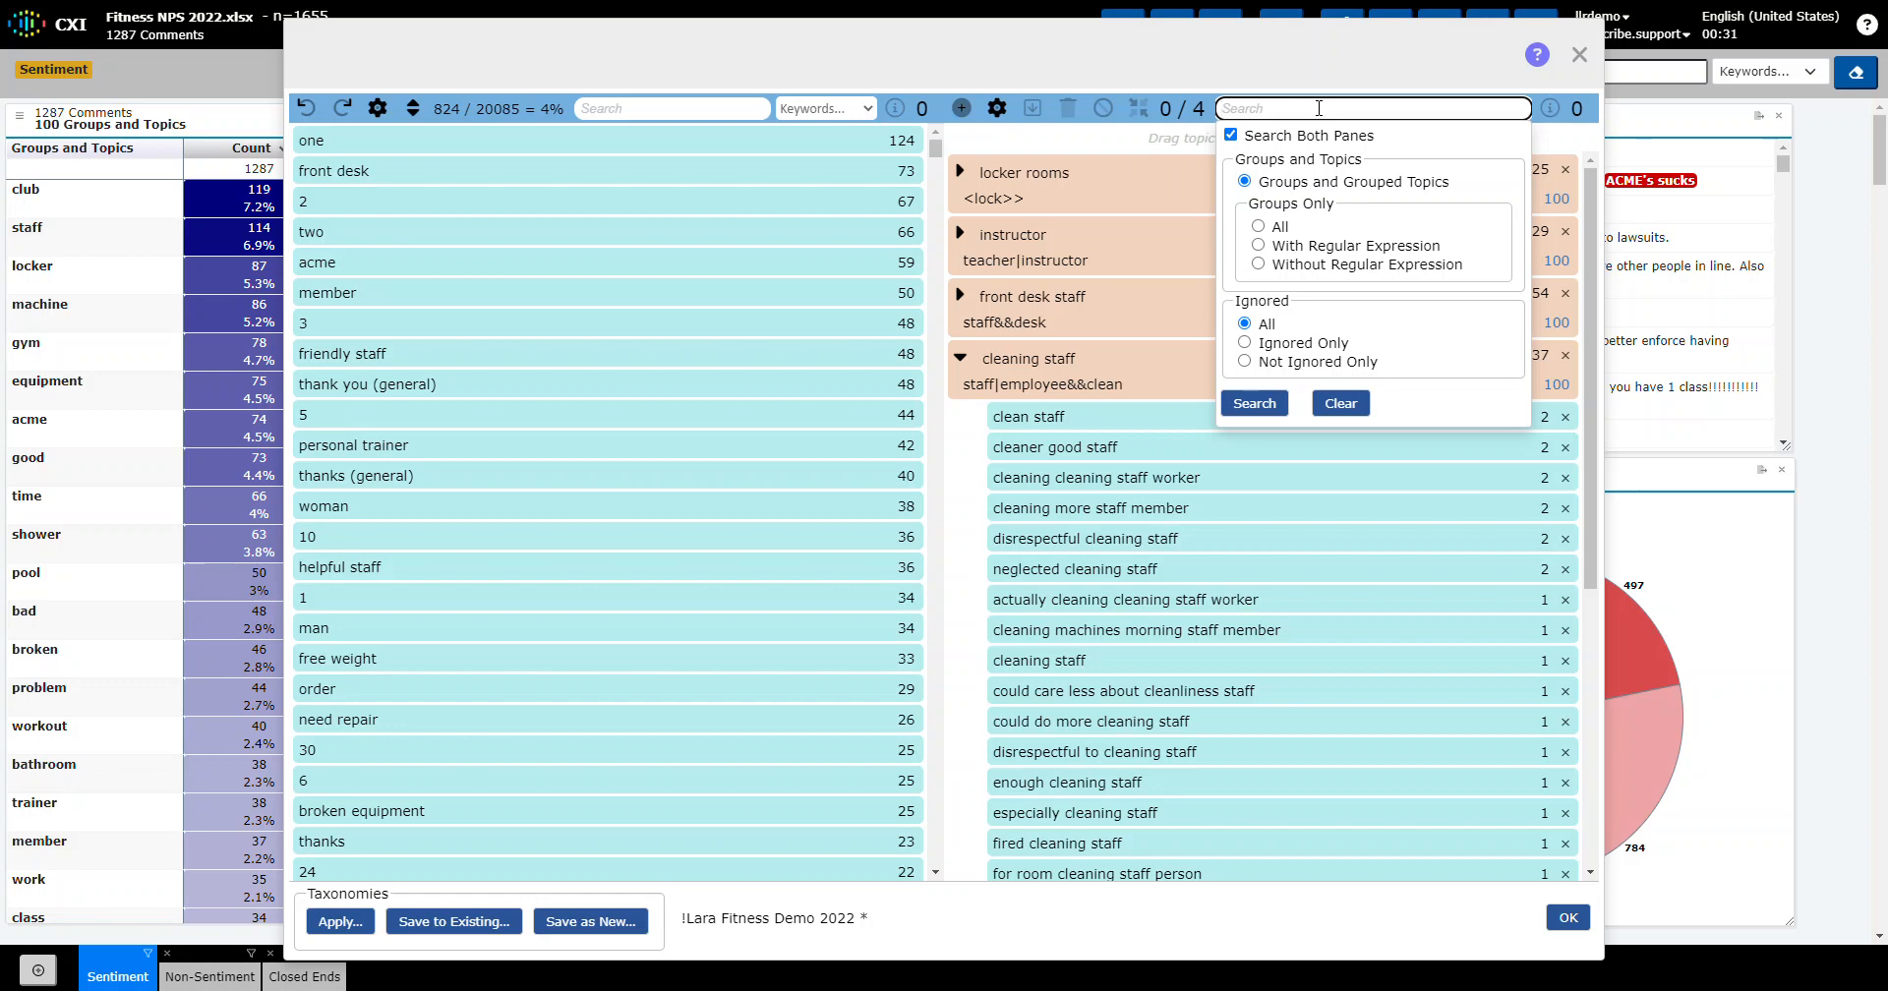
type("rudy")
key("Return")
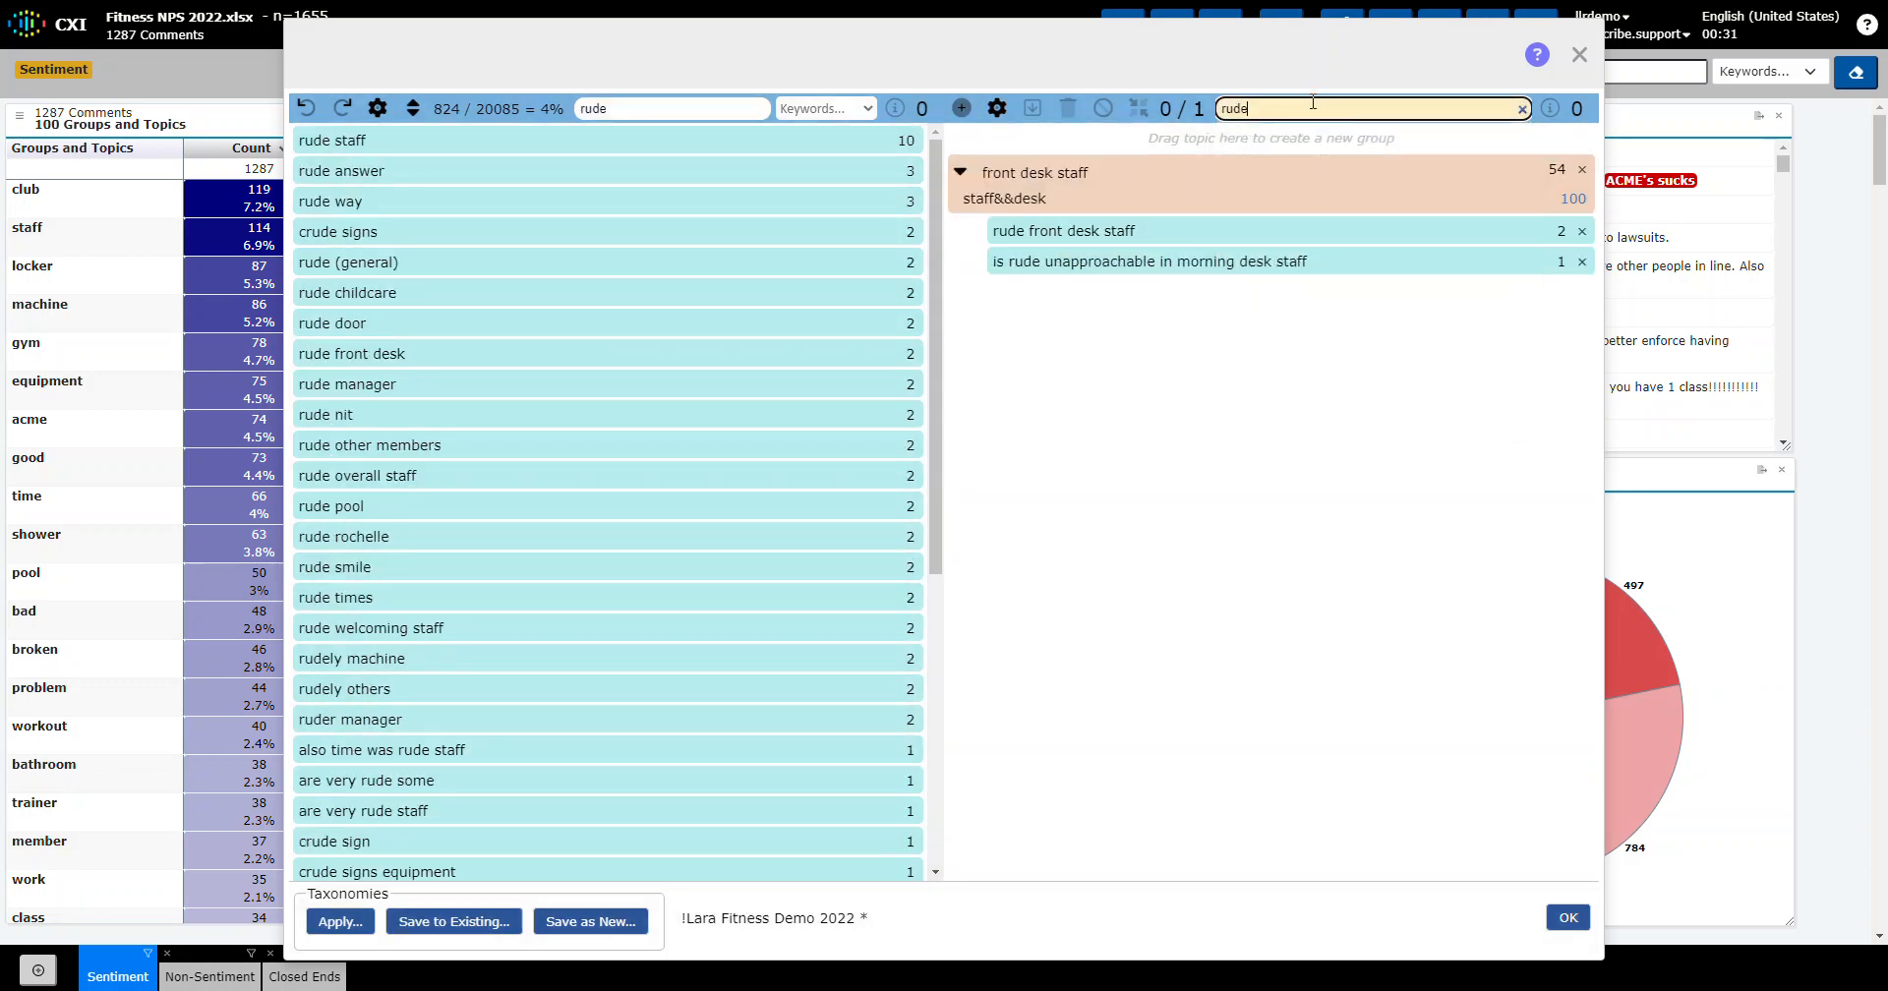
Select both rude topics grouped under front desk staff and clear the search
left_click(1183, 267)
left_click(1184, 234, "ctrl")
mouse_move(1183, 233)
left_mouse_down()
mouse_move(1183, 140)
mouse_move(1183, 232)
left_mouse_up()
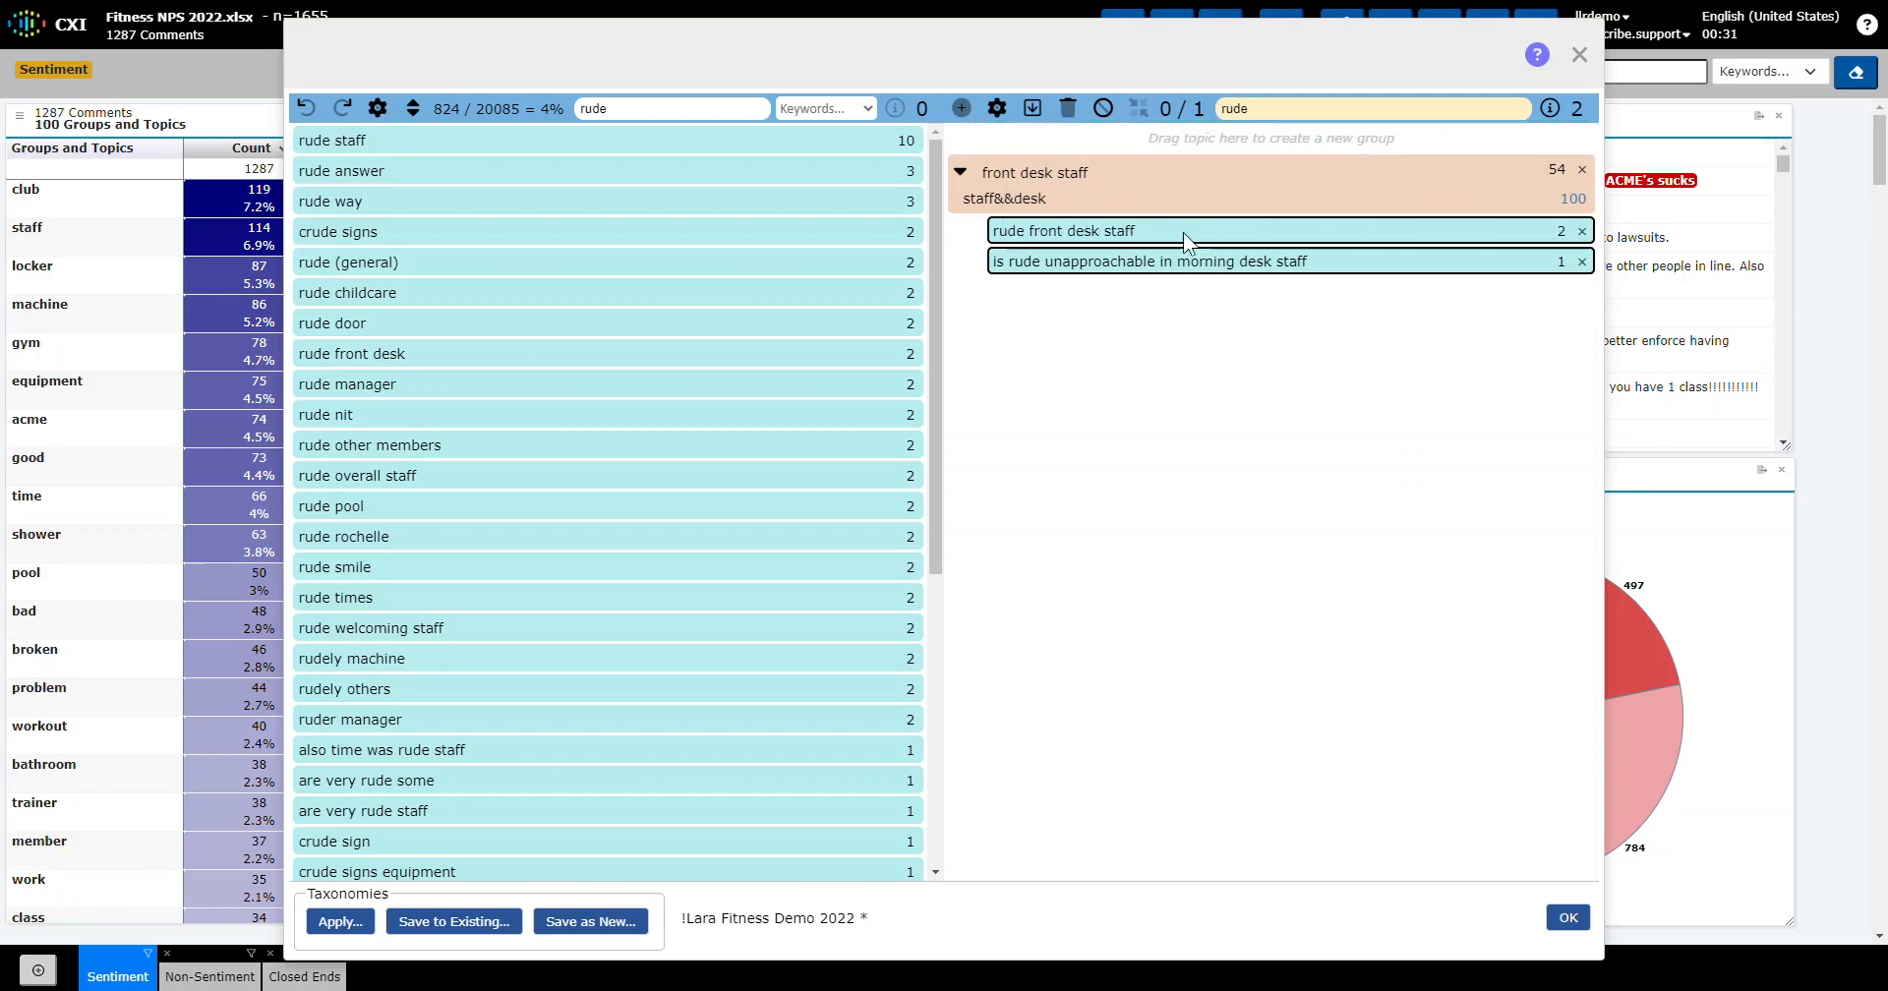
left_click(1522, 116)
left_click(1343, 398)
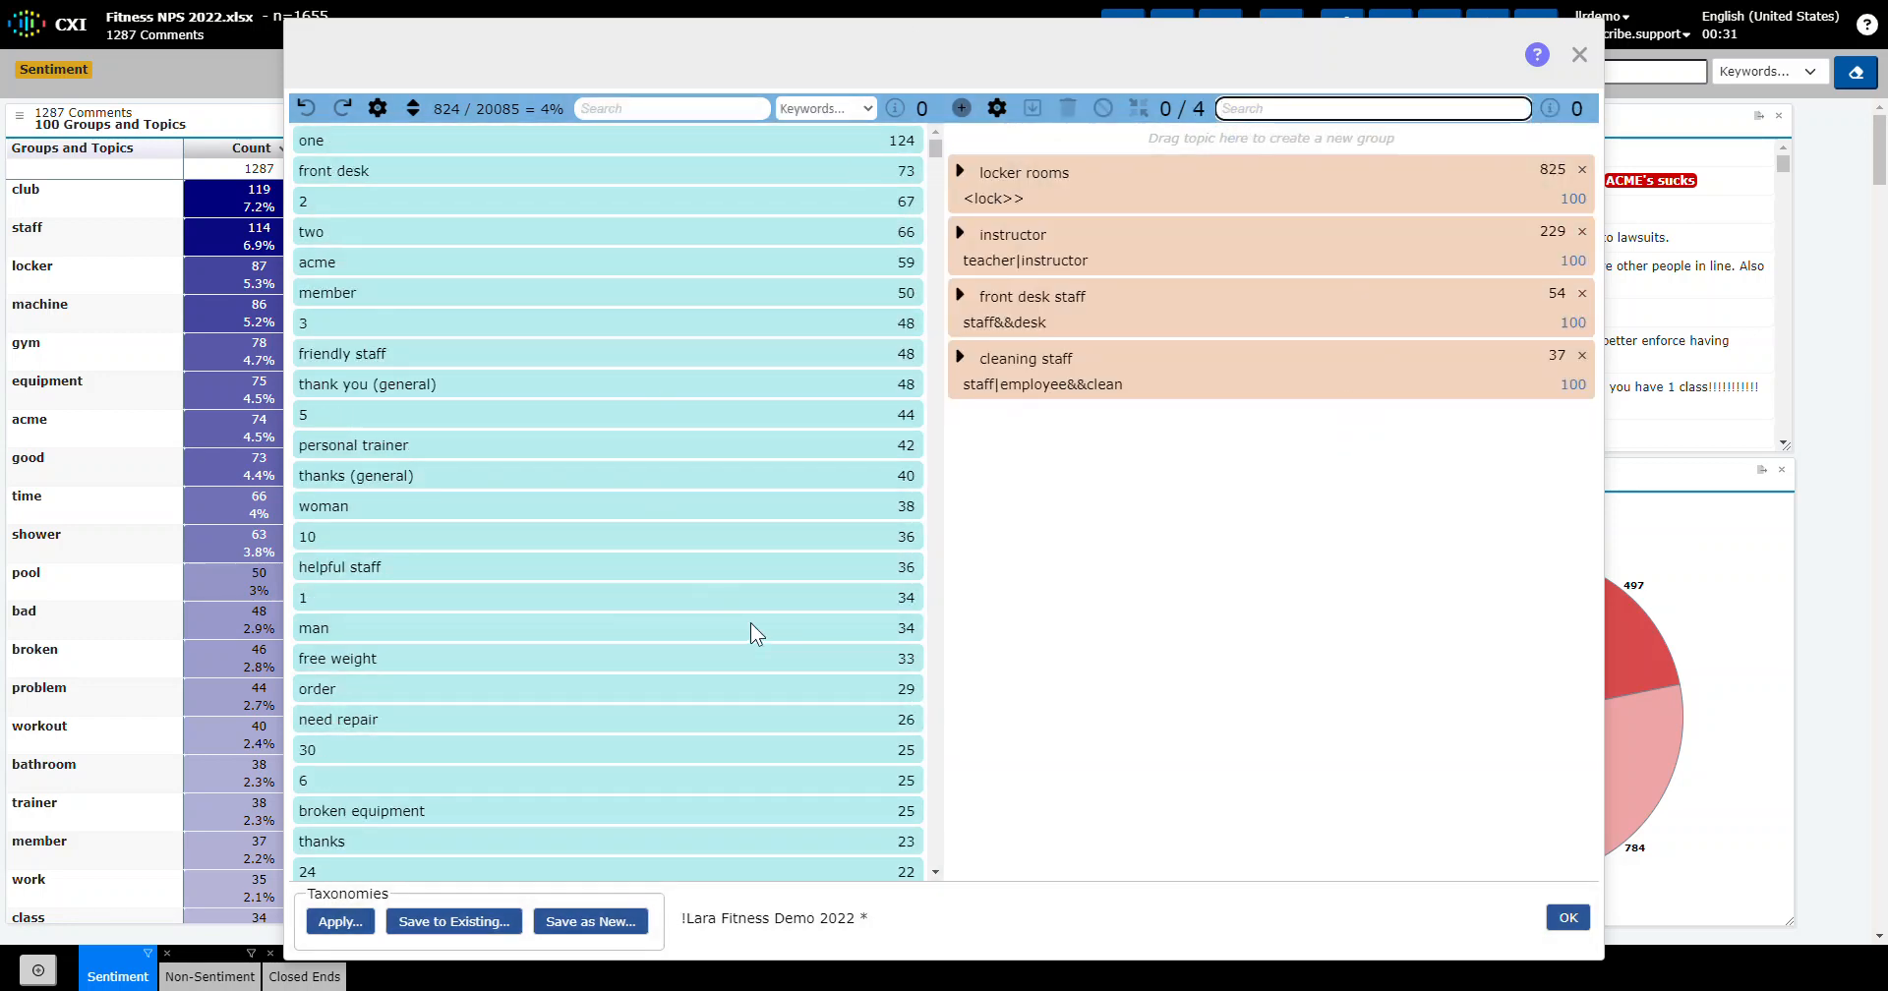
Save the current groups over the existing Fitness Demo 2022 taxonomy
left_click(1574, 922)
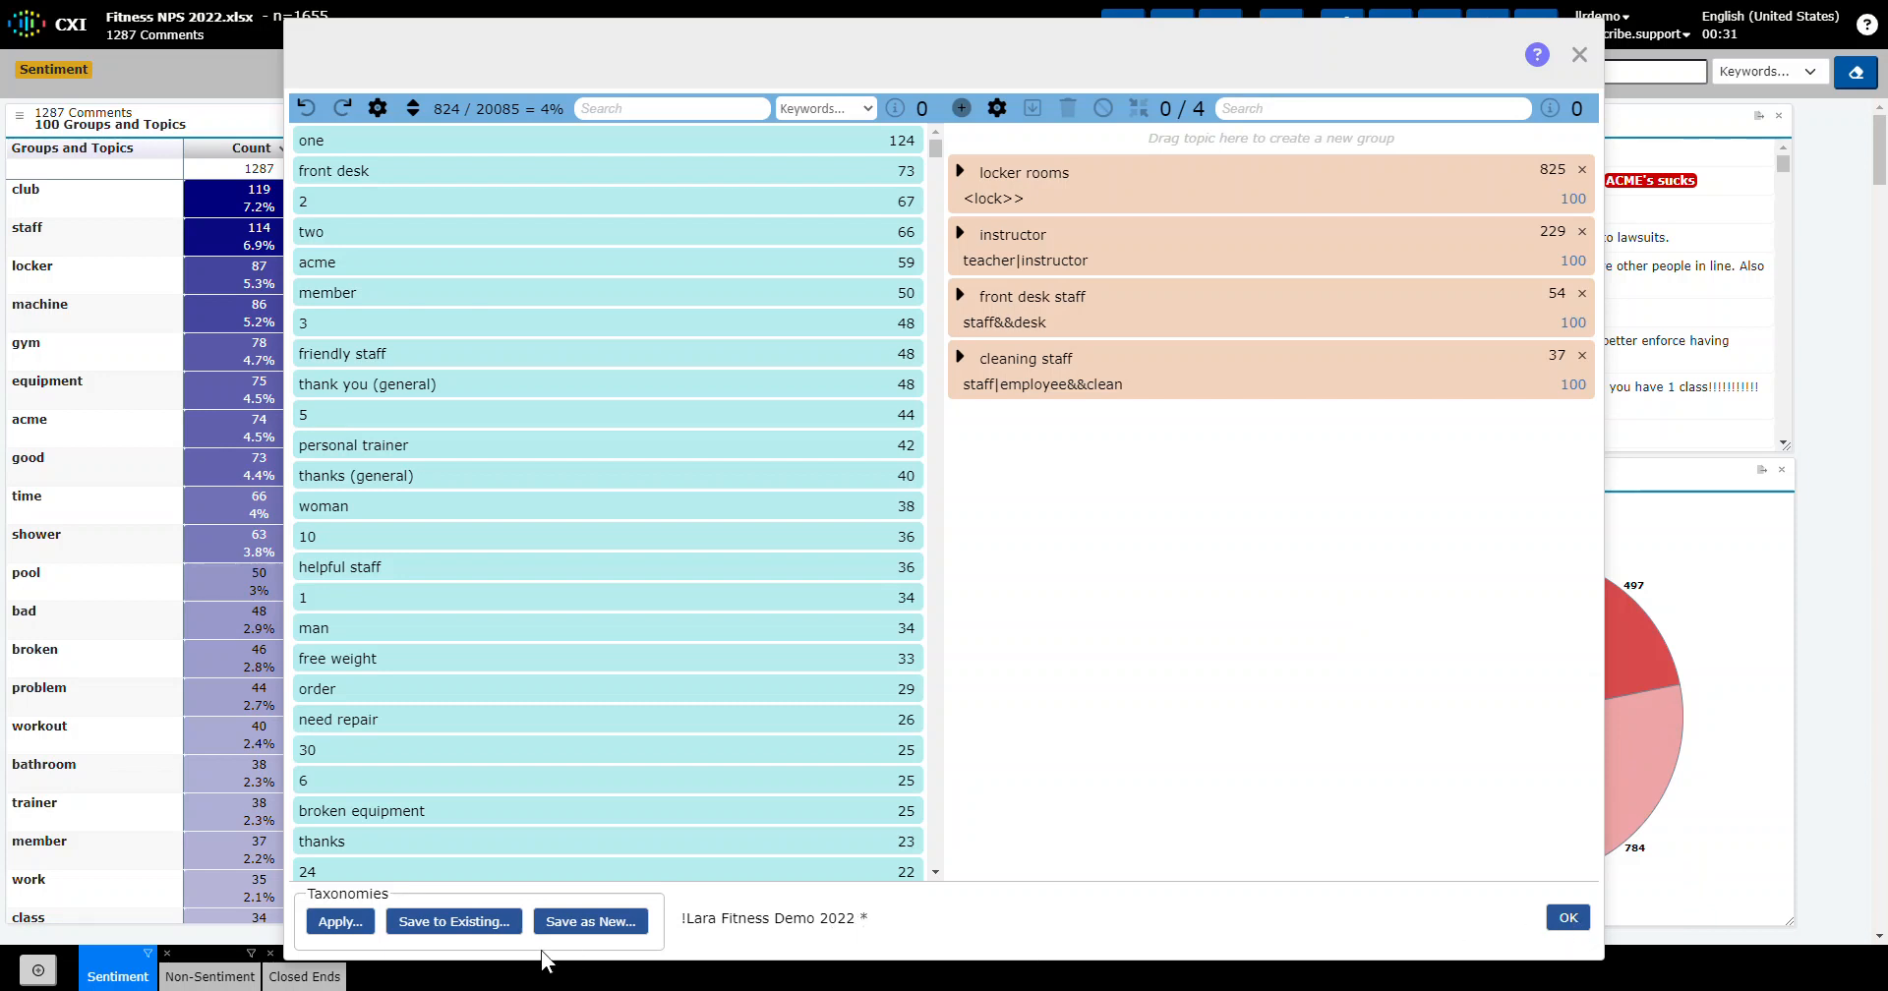
left_click(489, 925)
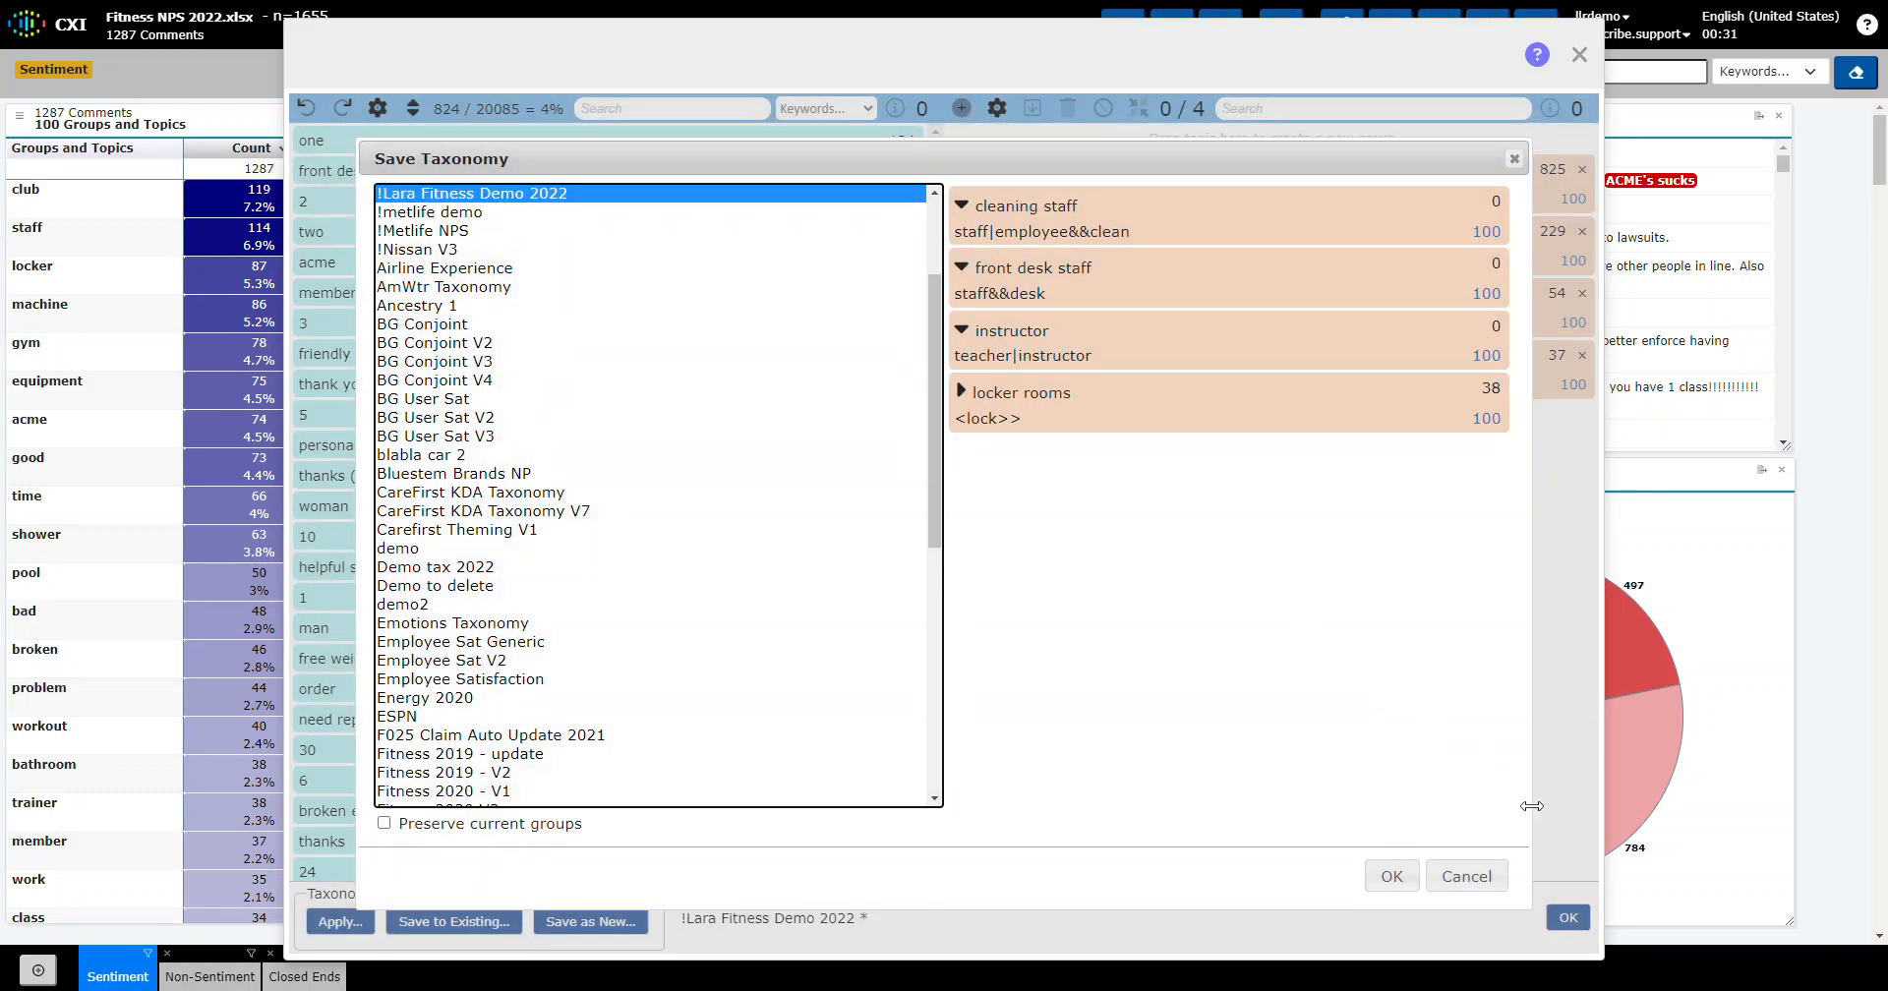
left_click(1393, 876)
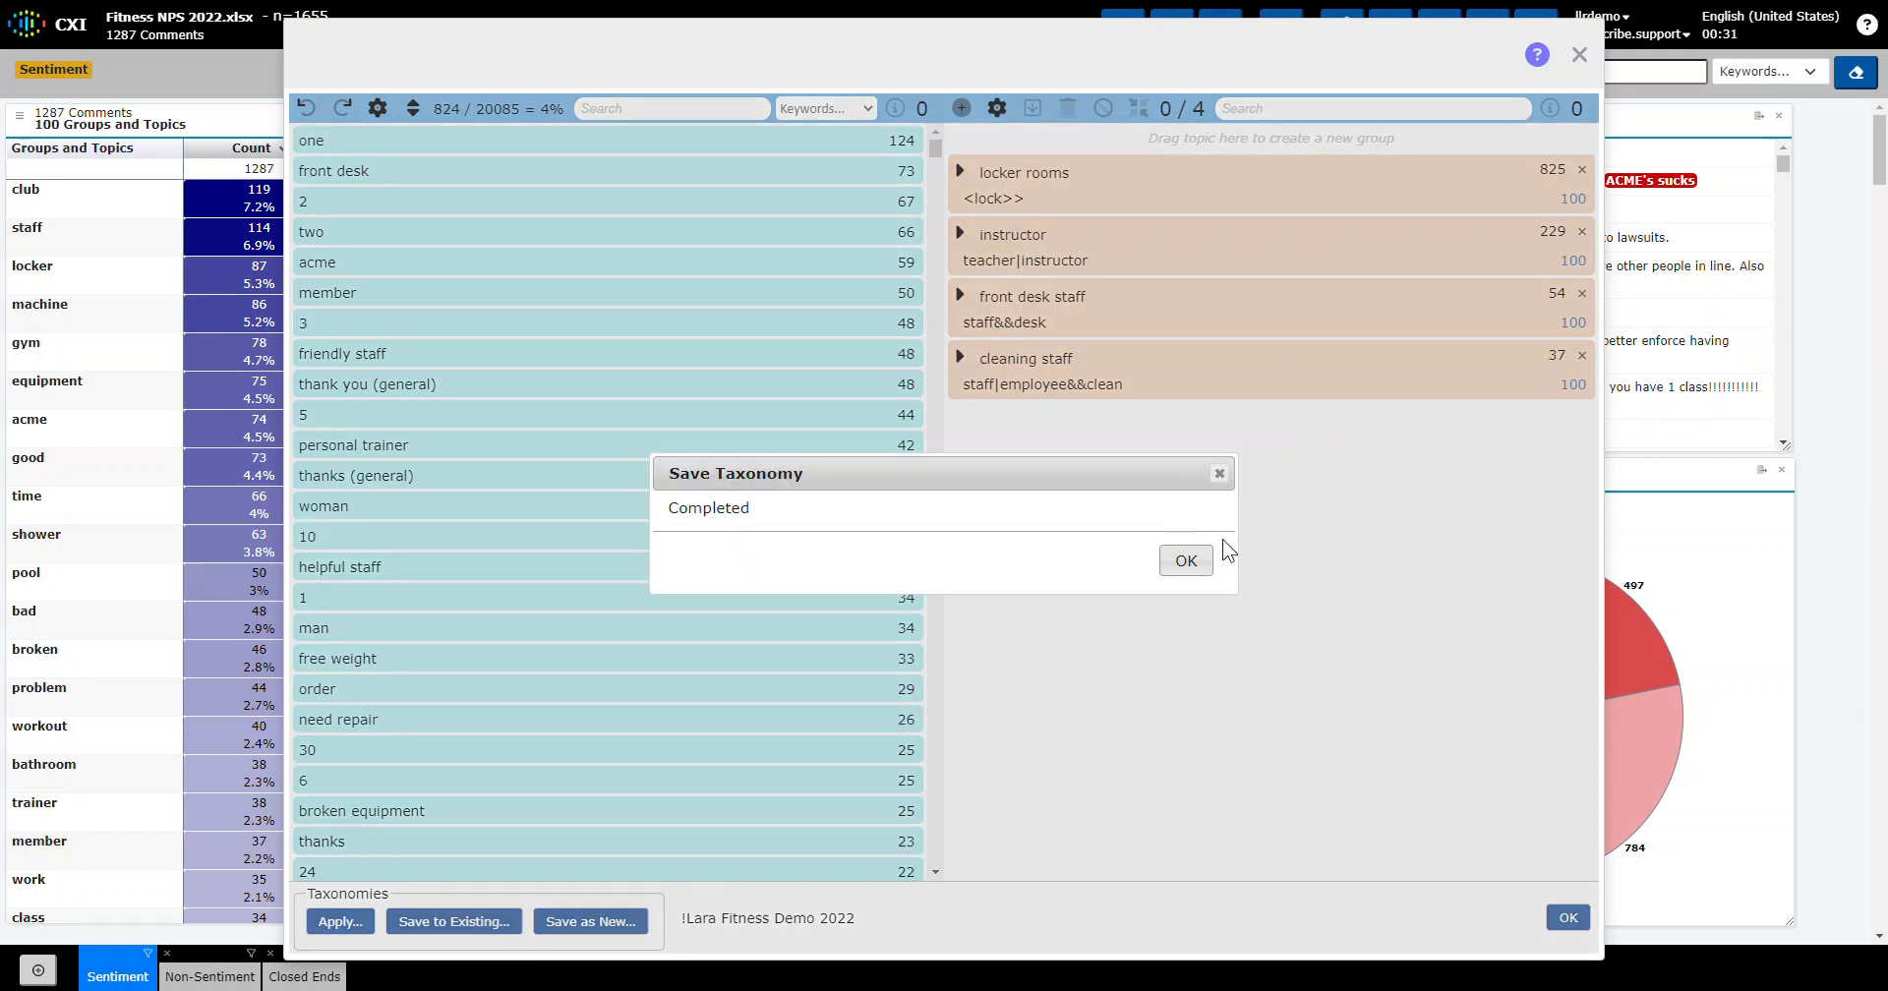
left_click(1203, 565)
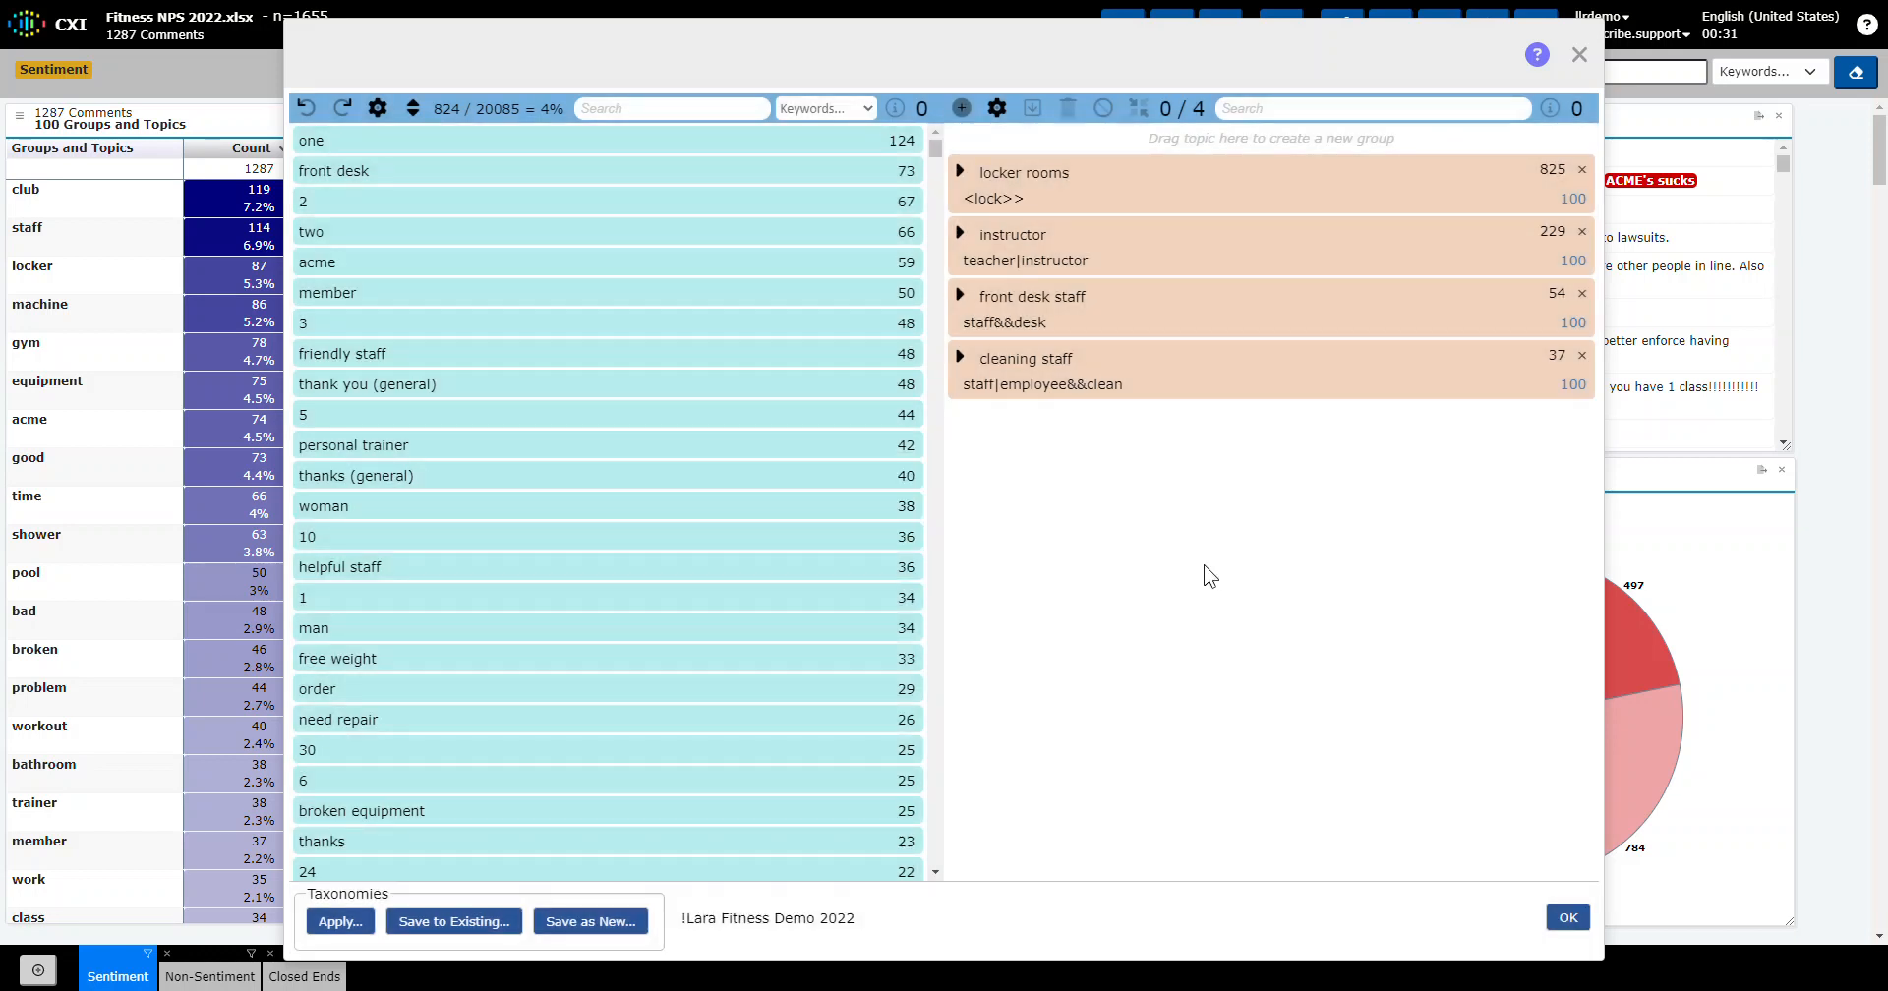
Accept the grouping and check the new groups on the Non-Sentiment dashboard before returning to the Sentiment one
left_click(1567, 921)
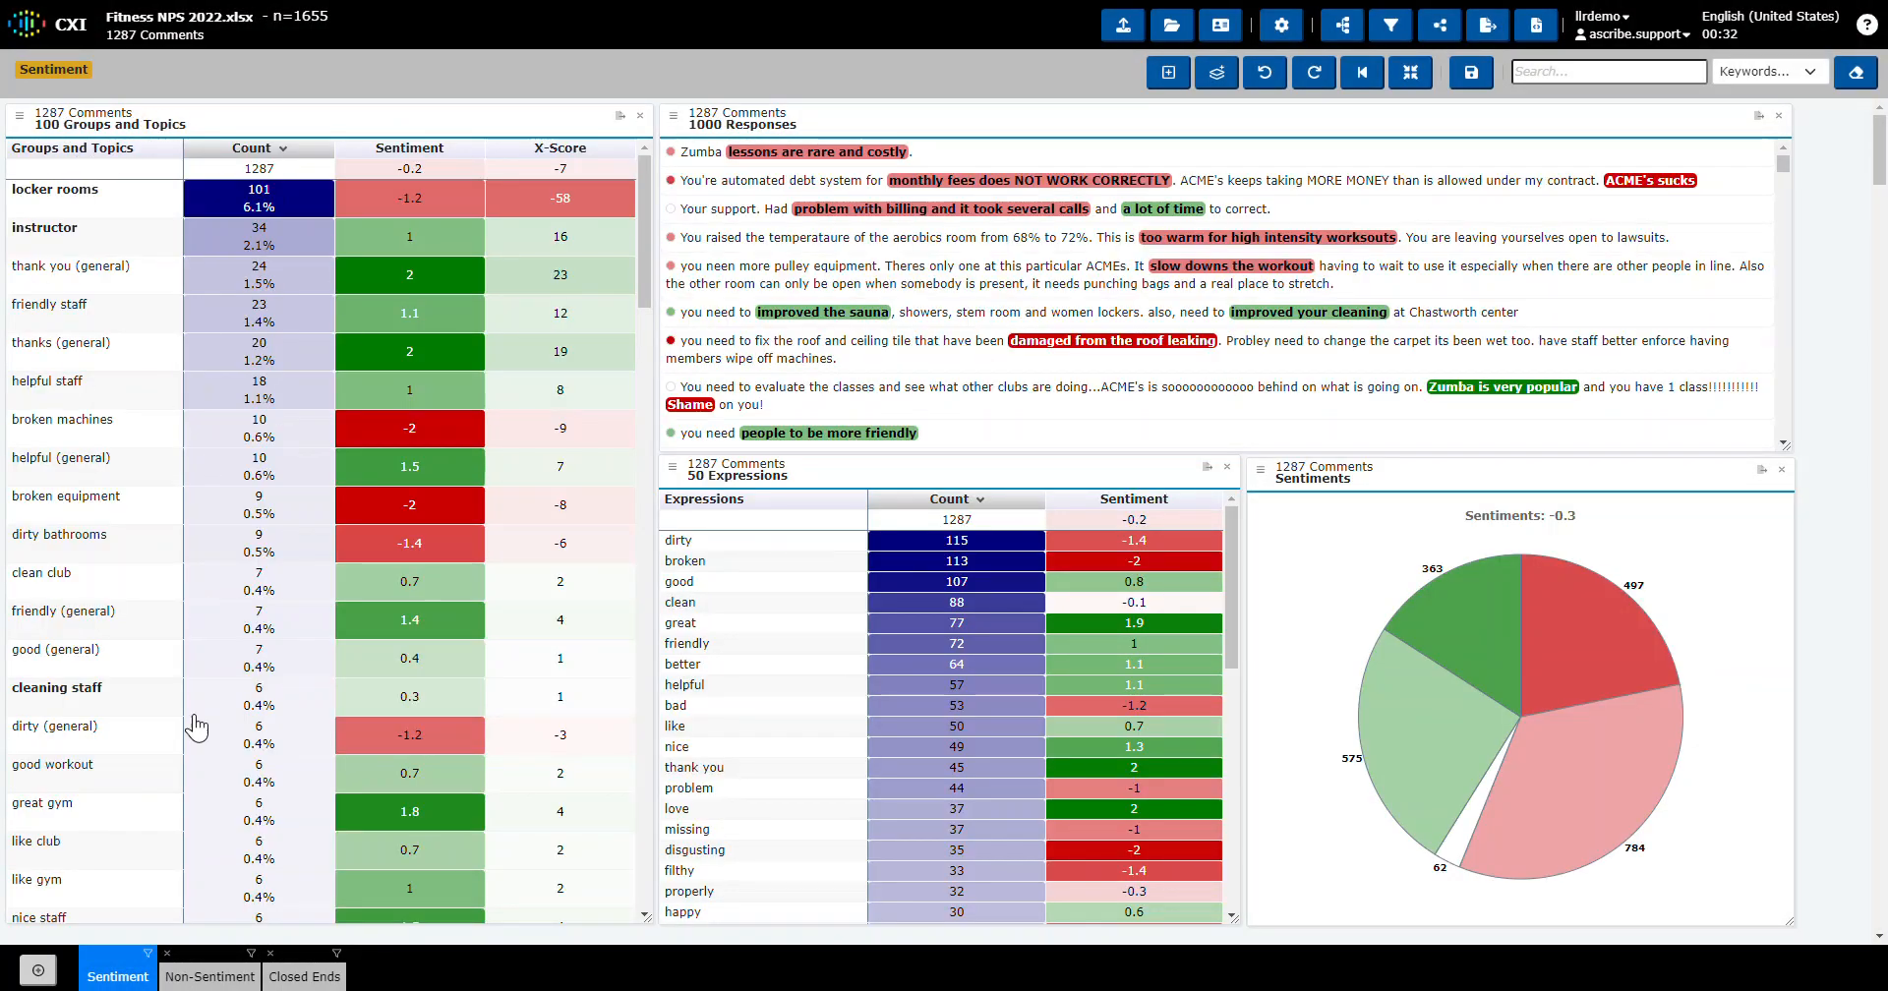
left_click(216, 976)
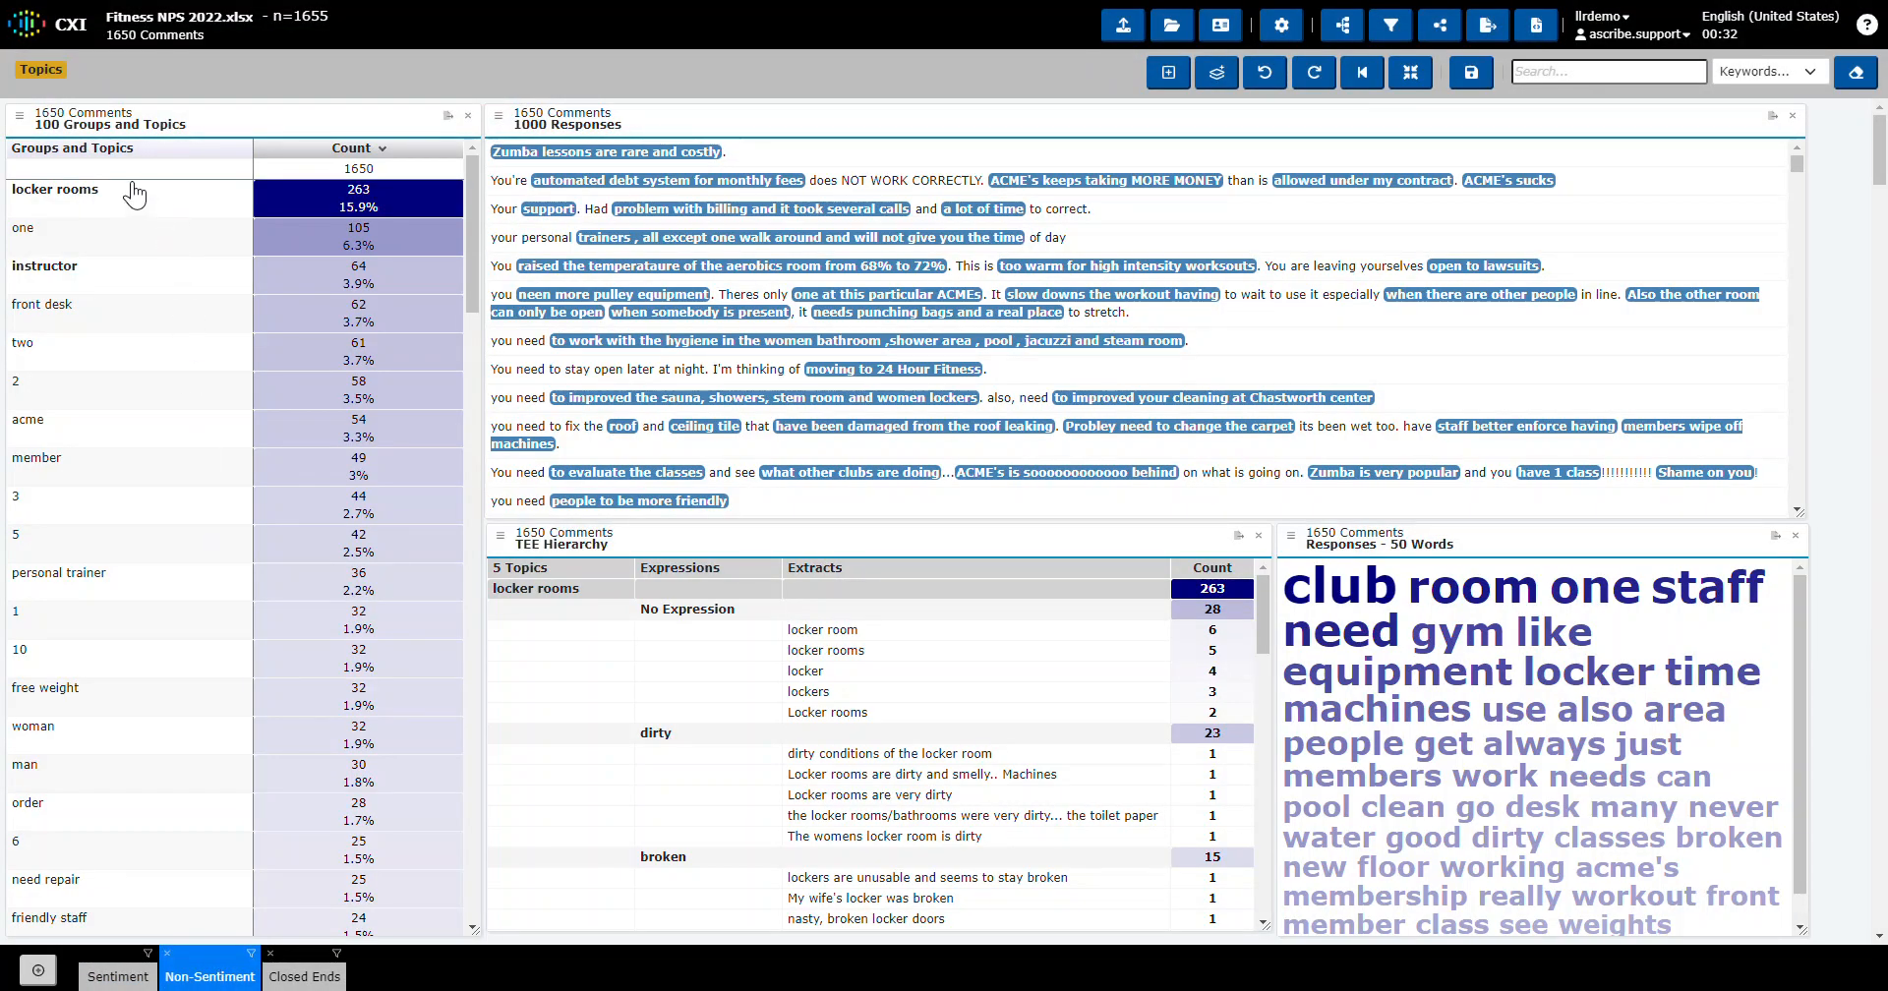
left_click(108, 974)
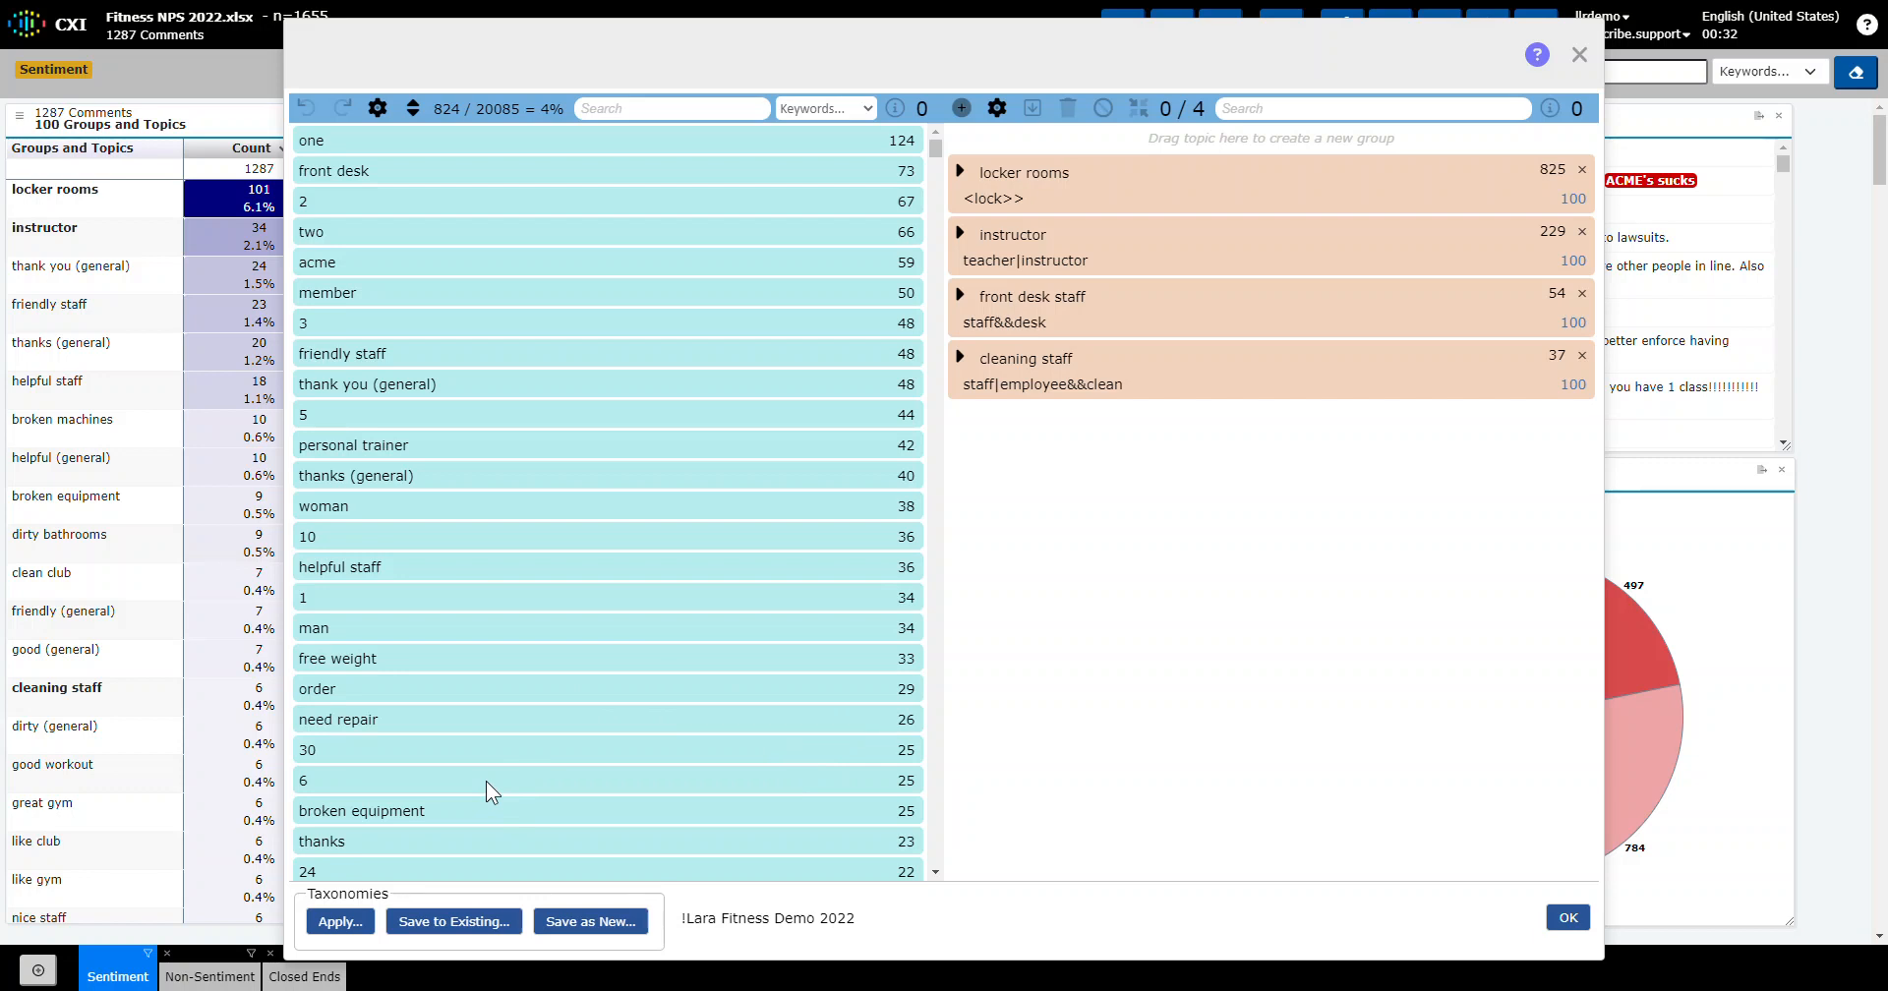
Apply the saved Fitness 2022 V2 taxonomy to the comments without preserving the current groups
left_click(354, 925)
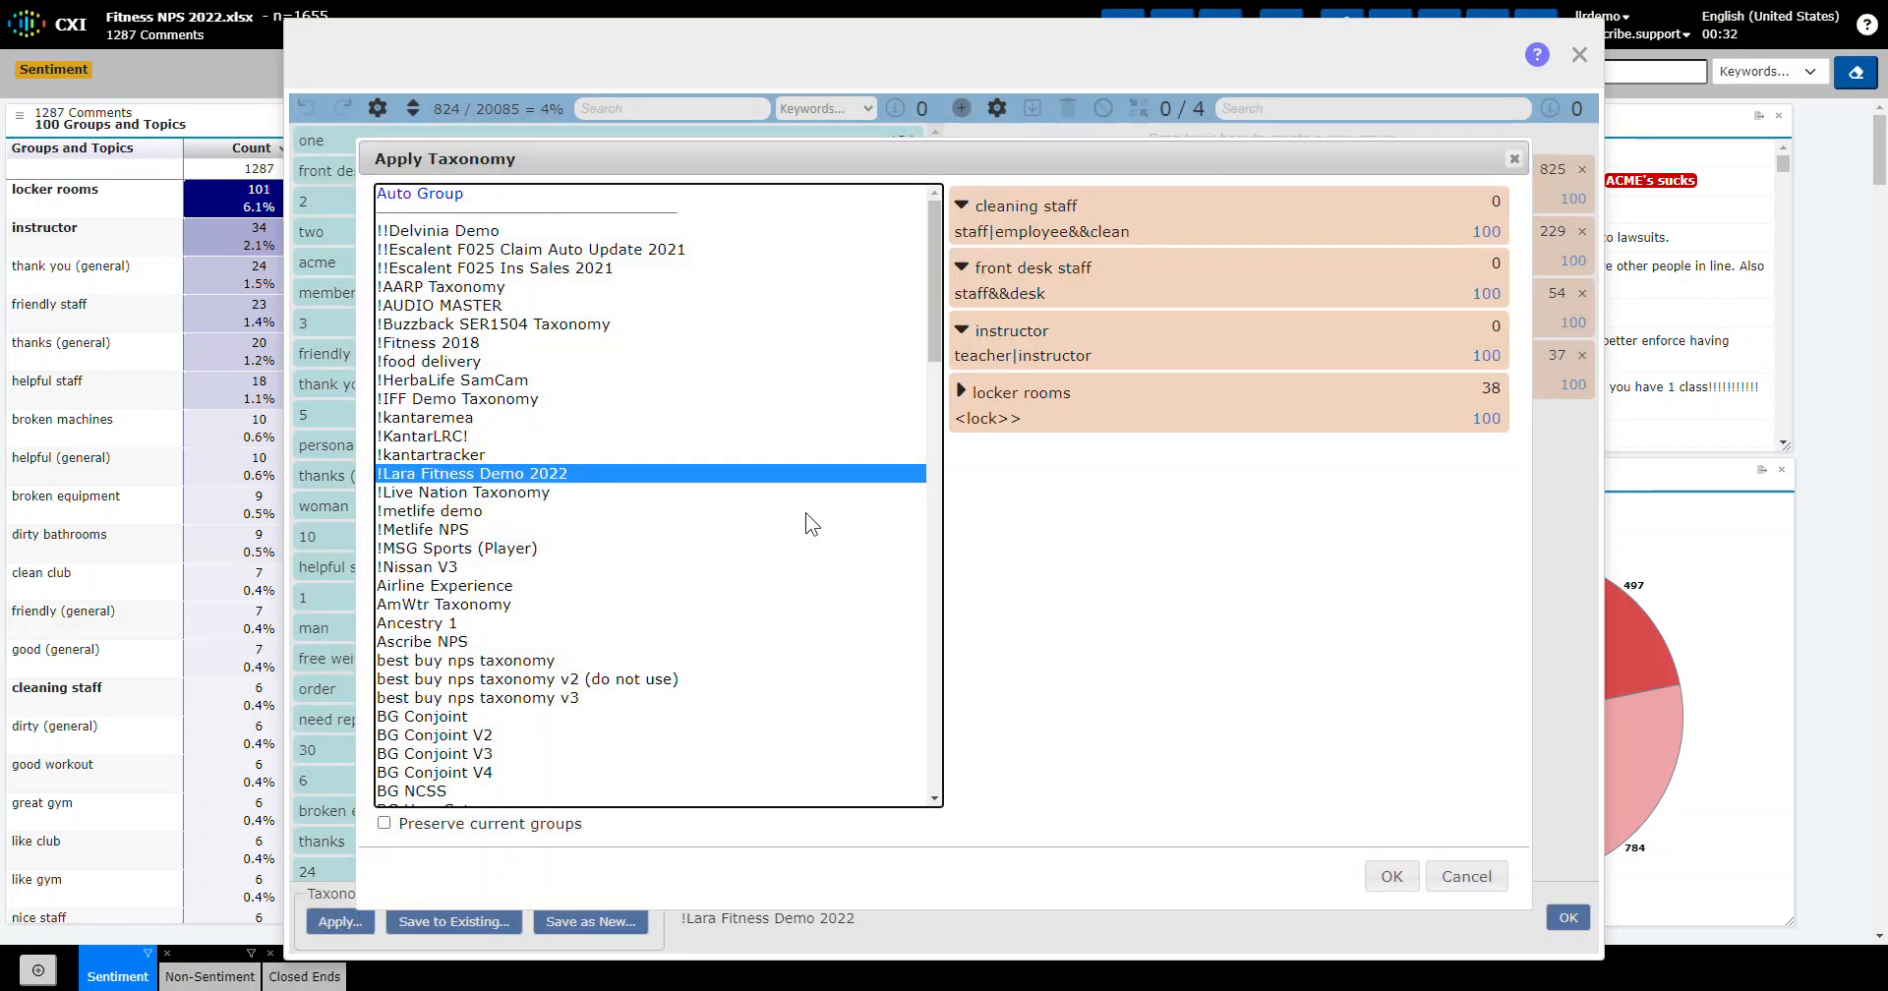
scroll(803, 512, "down", 10)
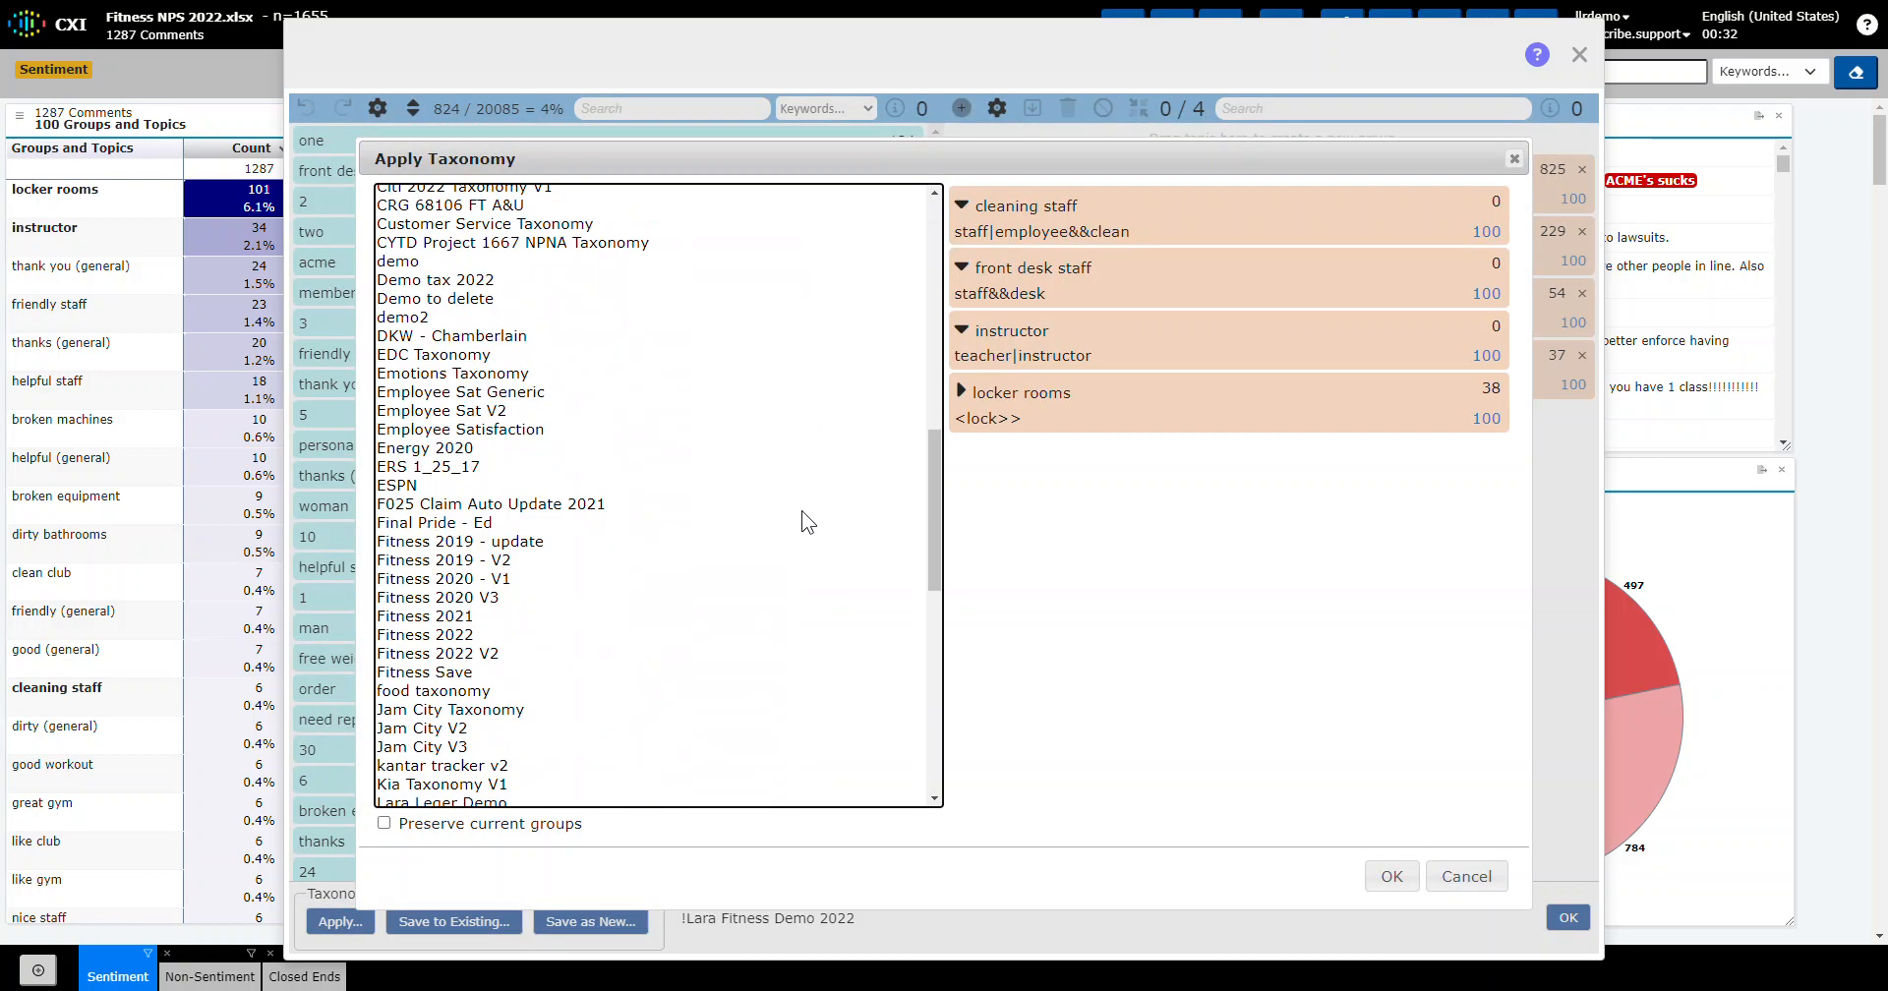
scroll(800, 510, "down", 5)
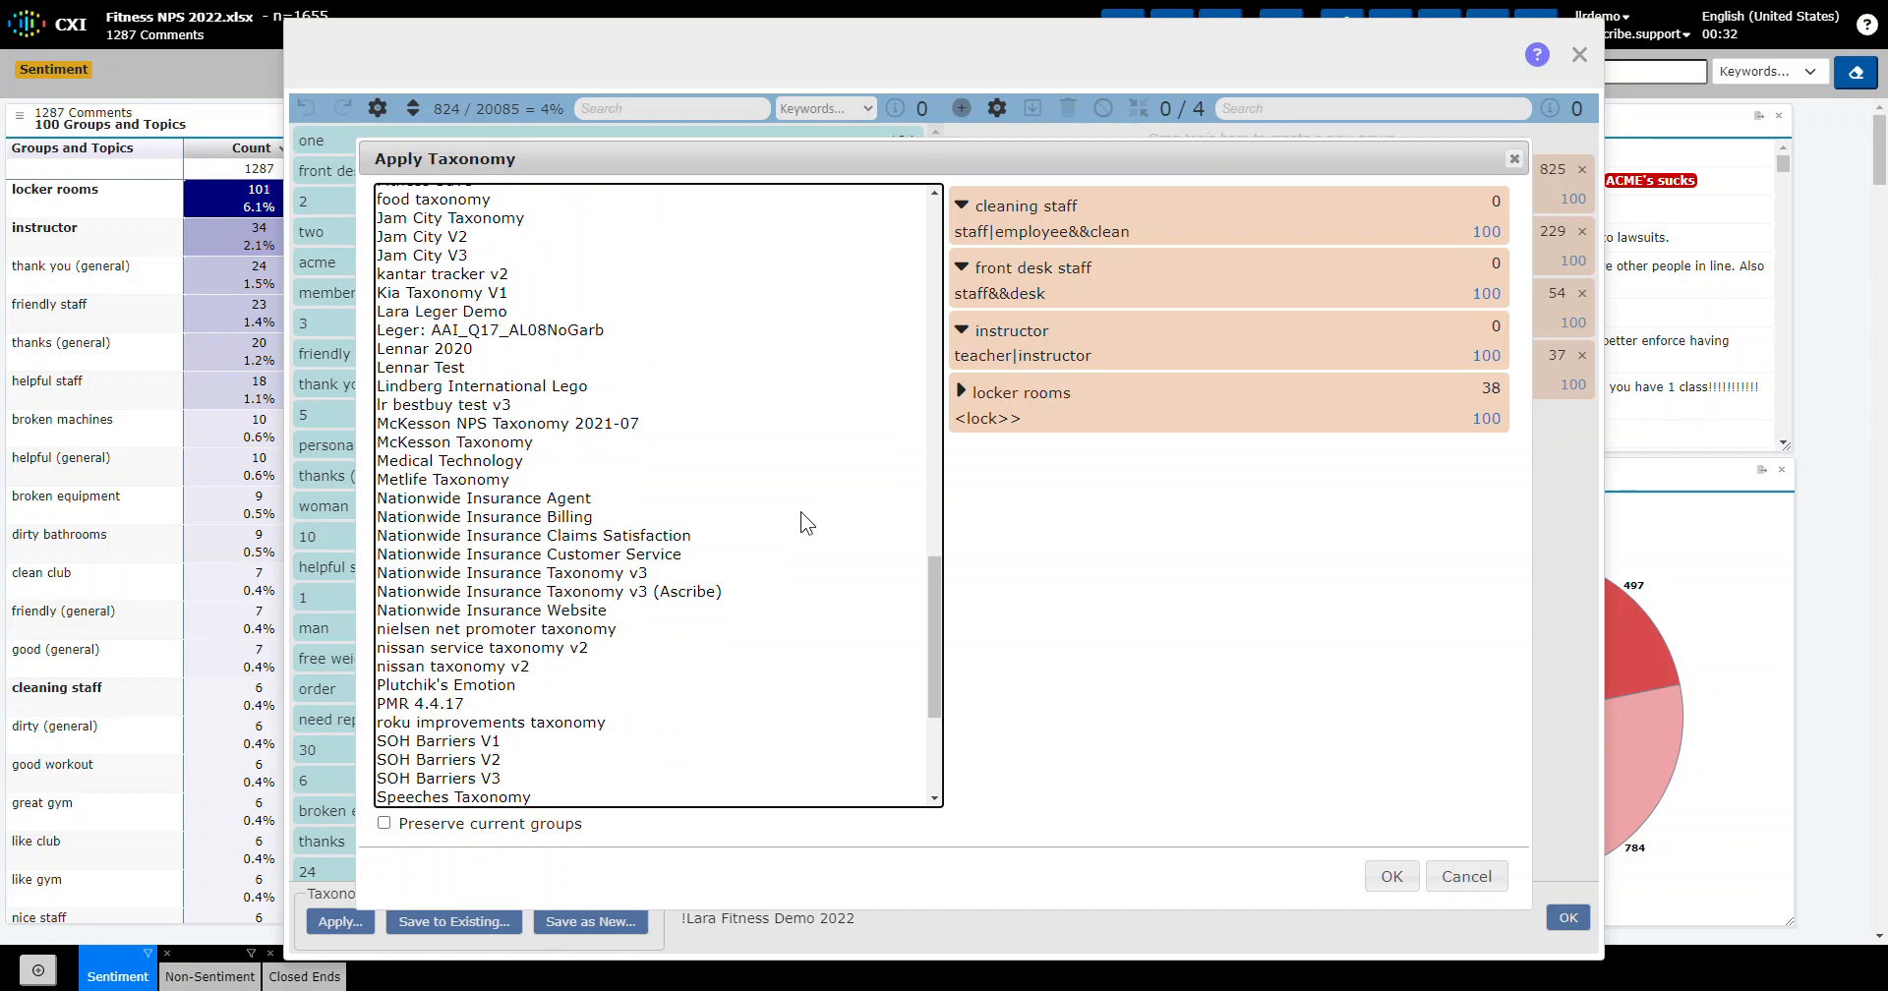
scroll(800, 512, "up", 5)
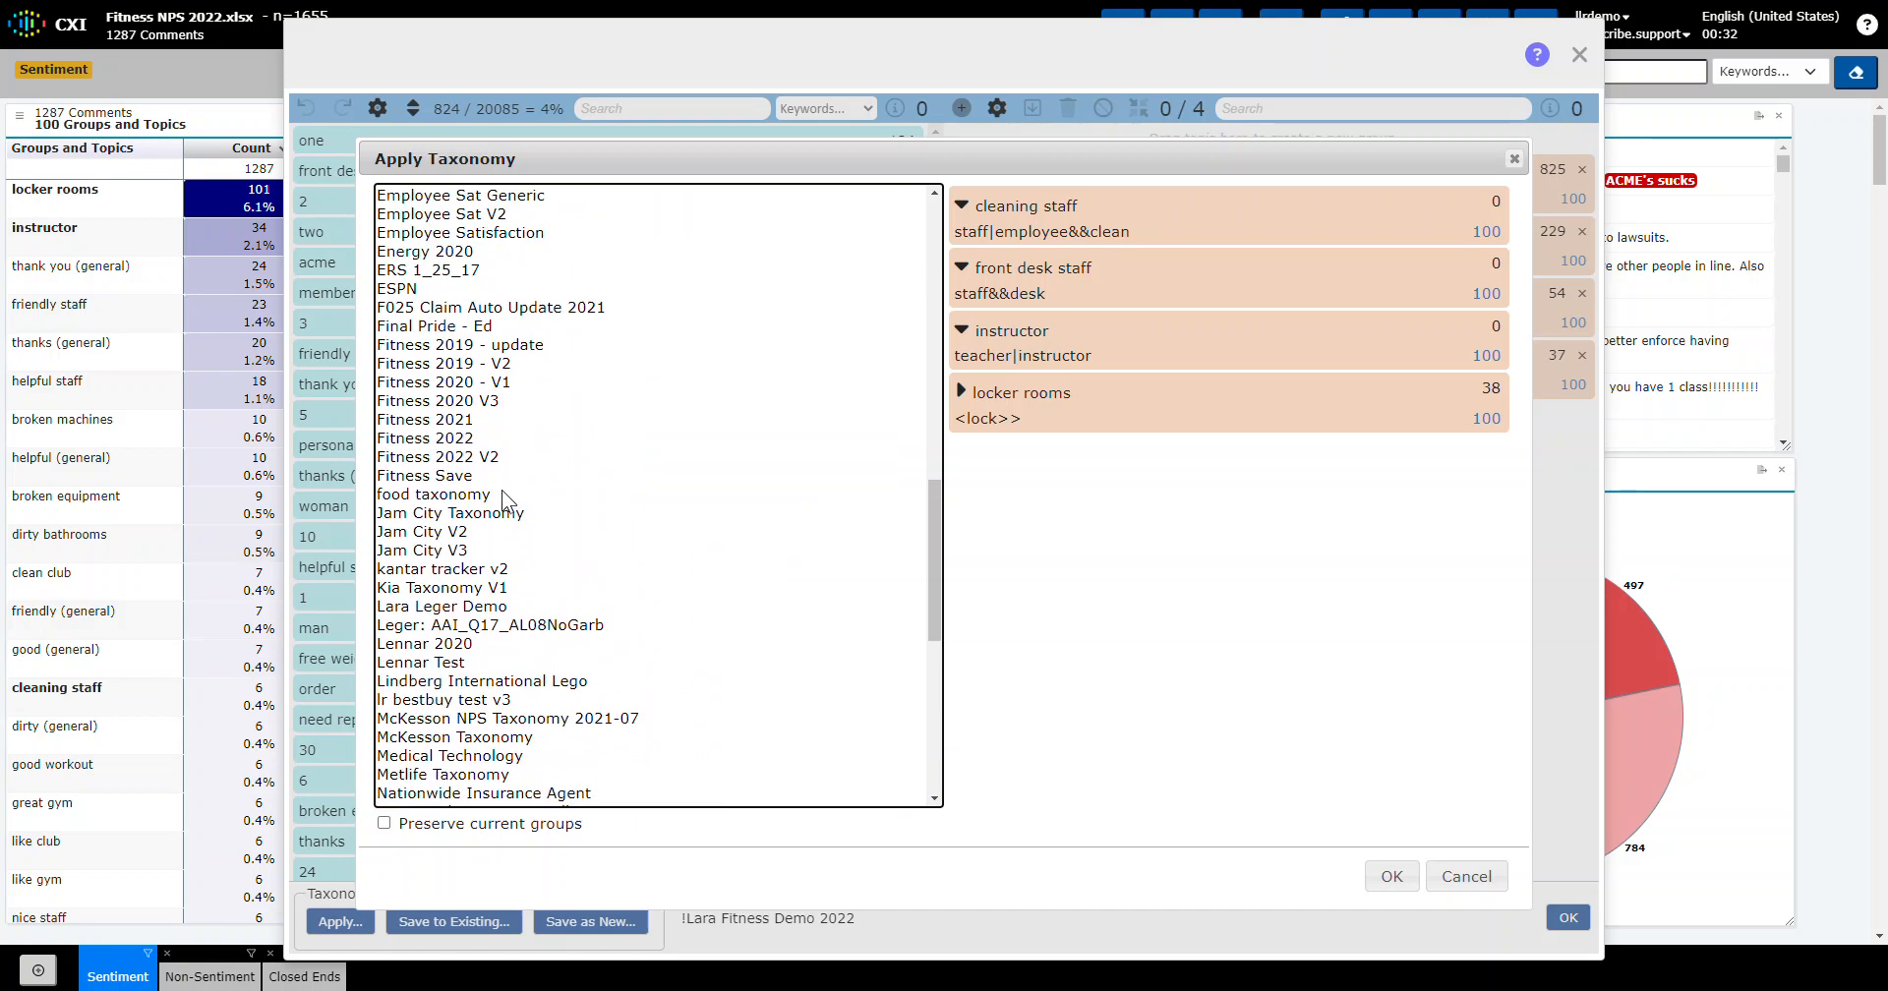
left_click(482, 458)
left_click(1391, 876)
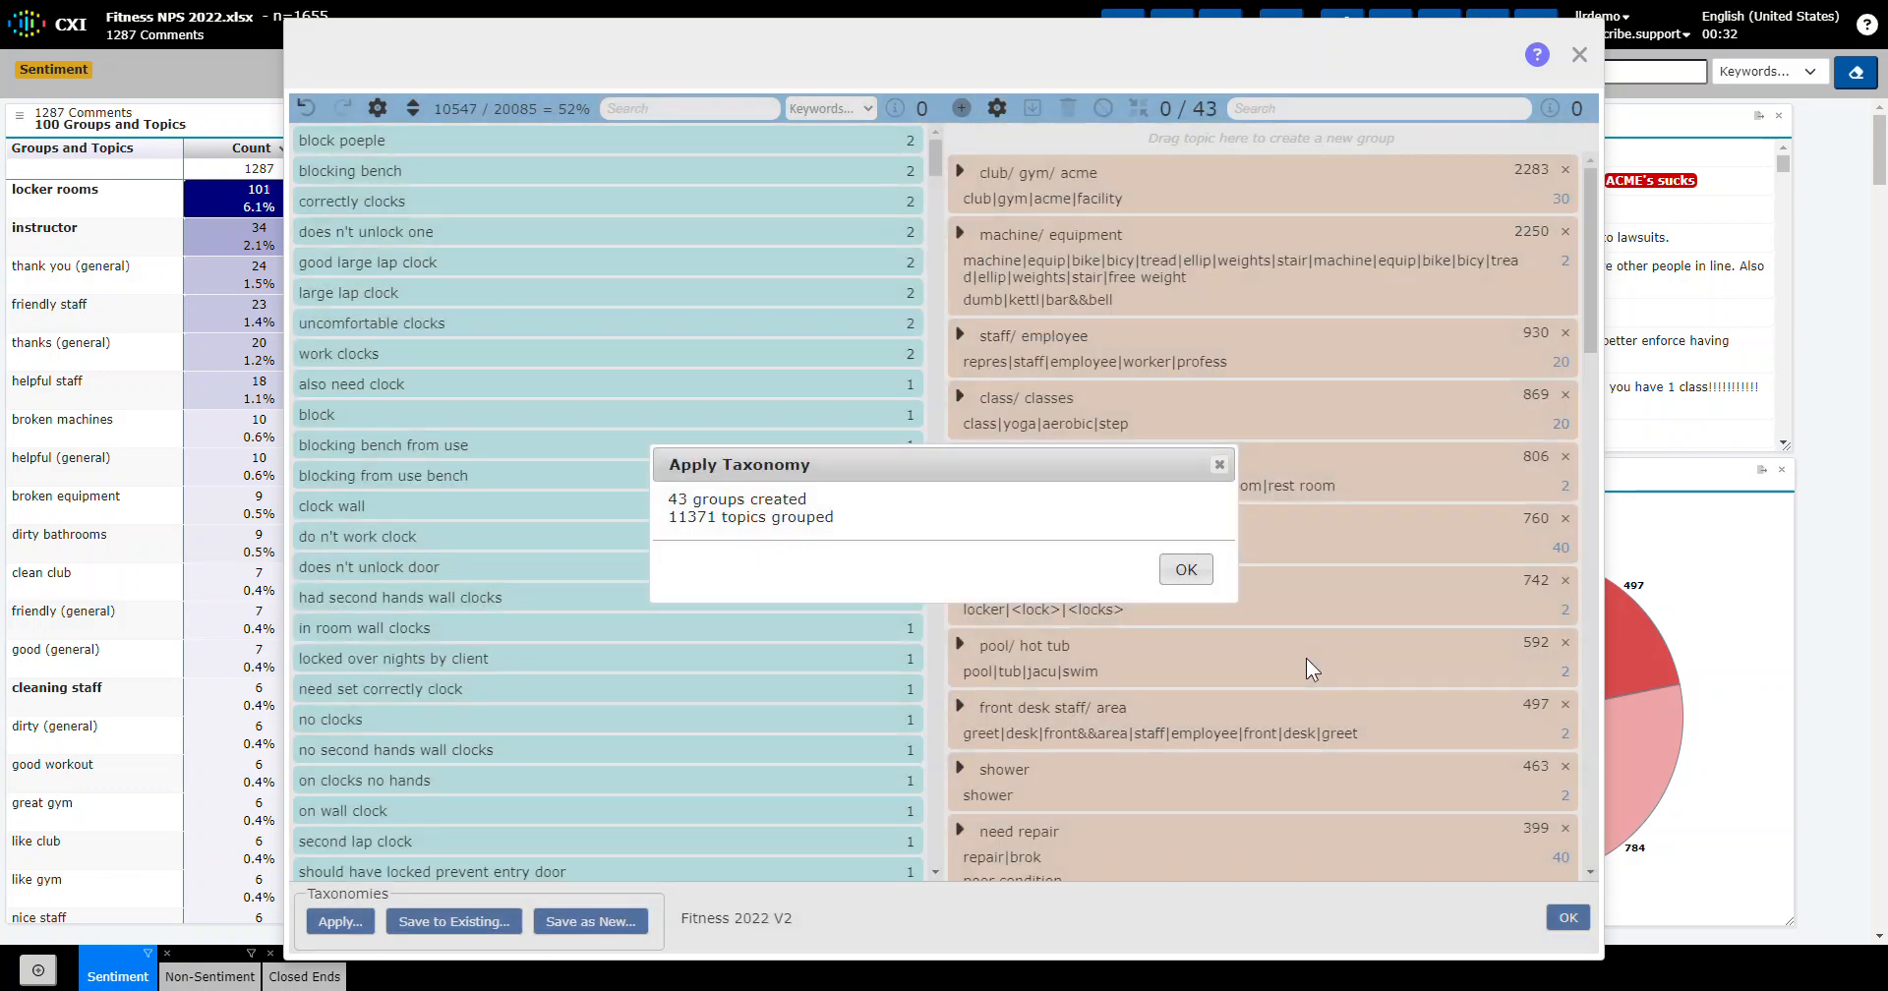
Dismiss the taxonomy application summary and examine the keyword rules of the club/gym, machine/equipment, staff and class groups
left_click(1202, 574)
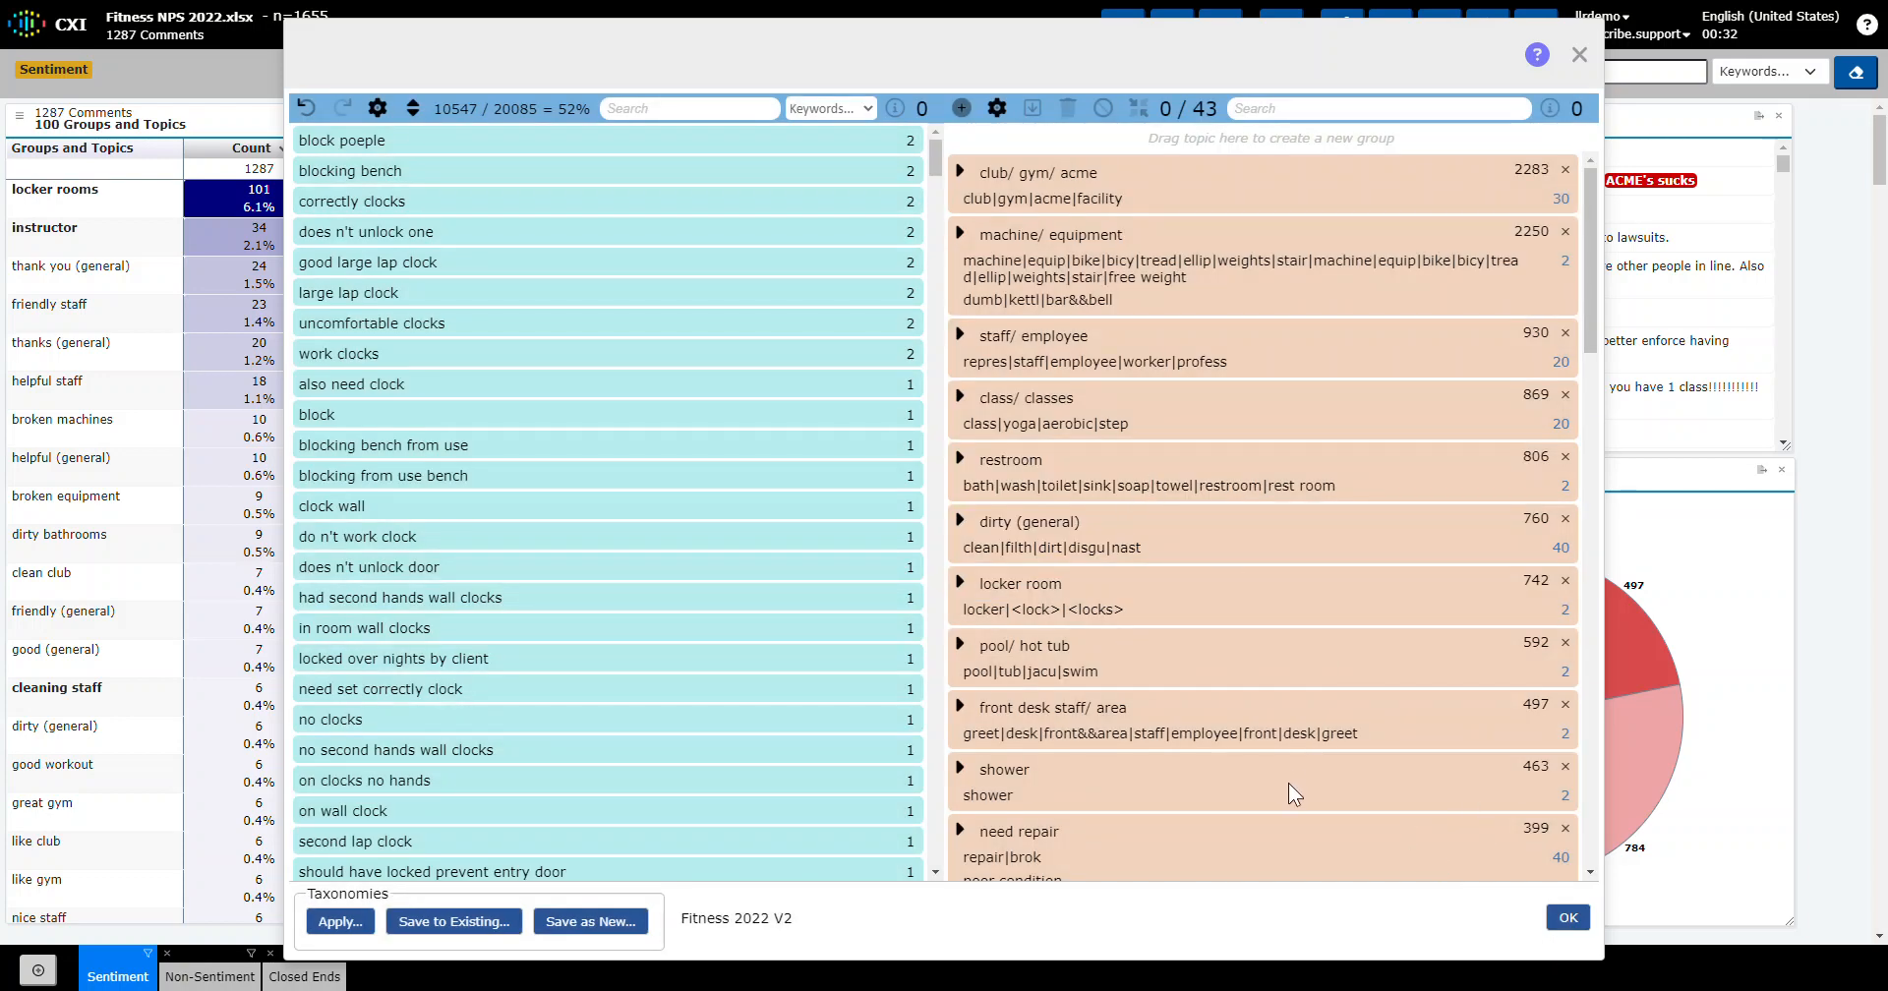
left_click(981, 175)
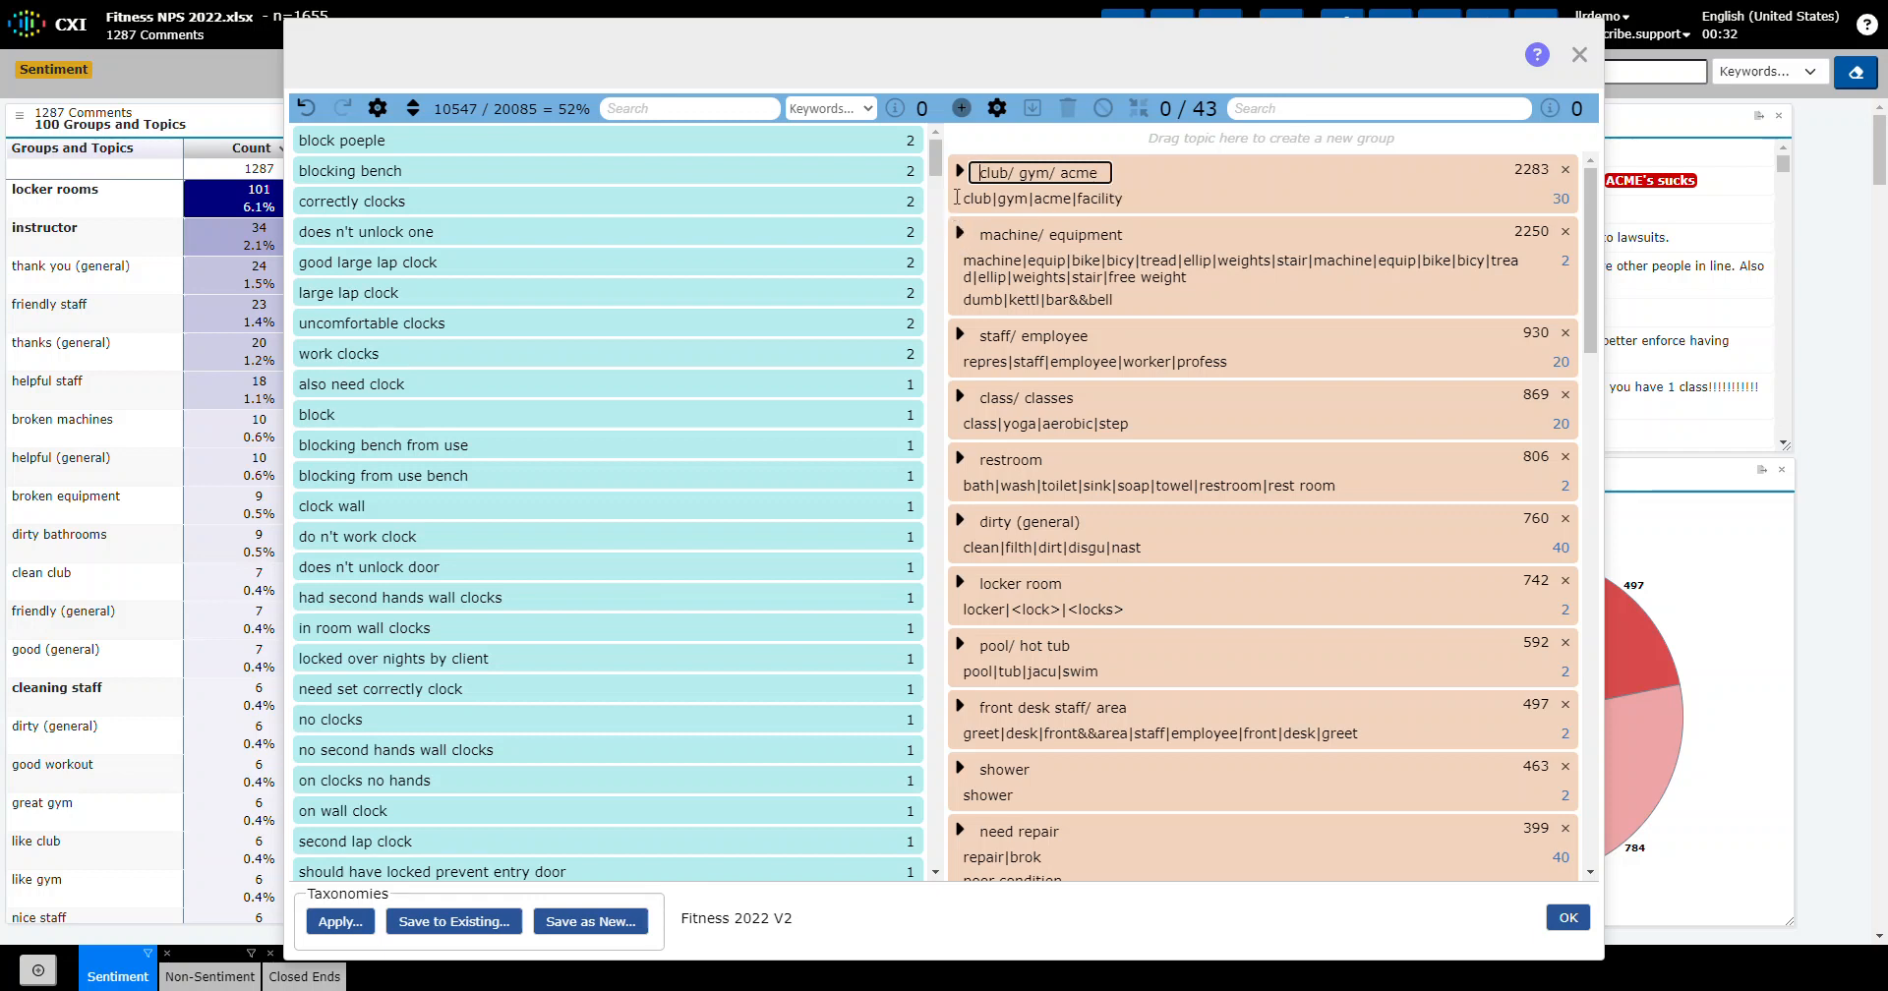
left_click(961, 198)
left_click(964, 264)
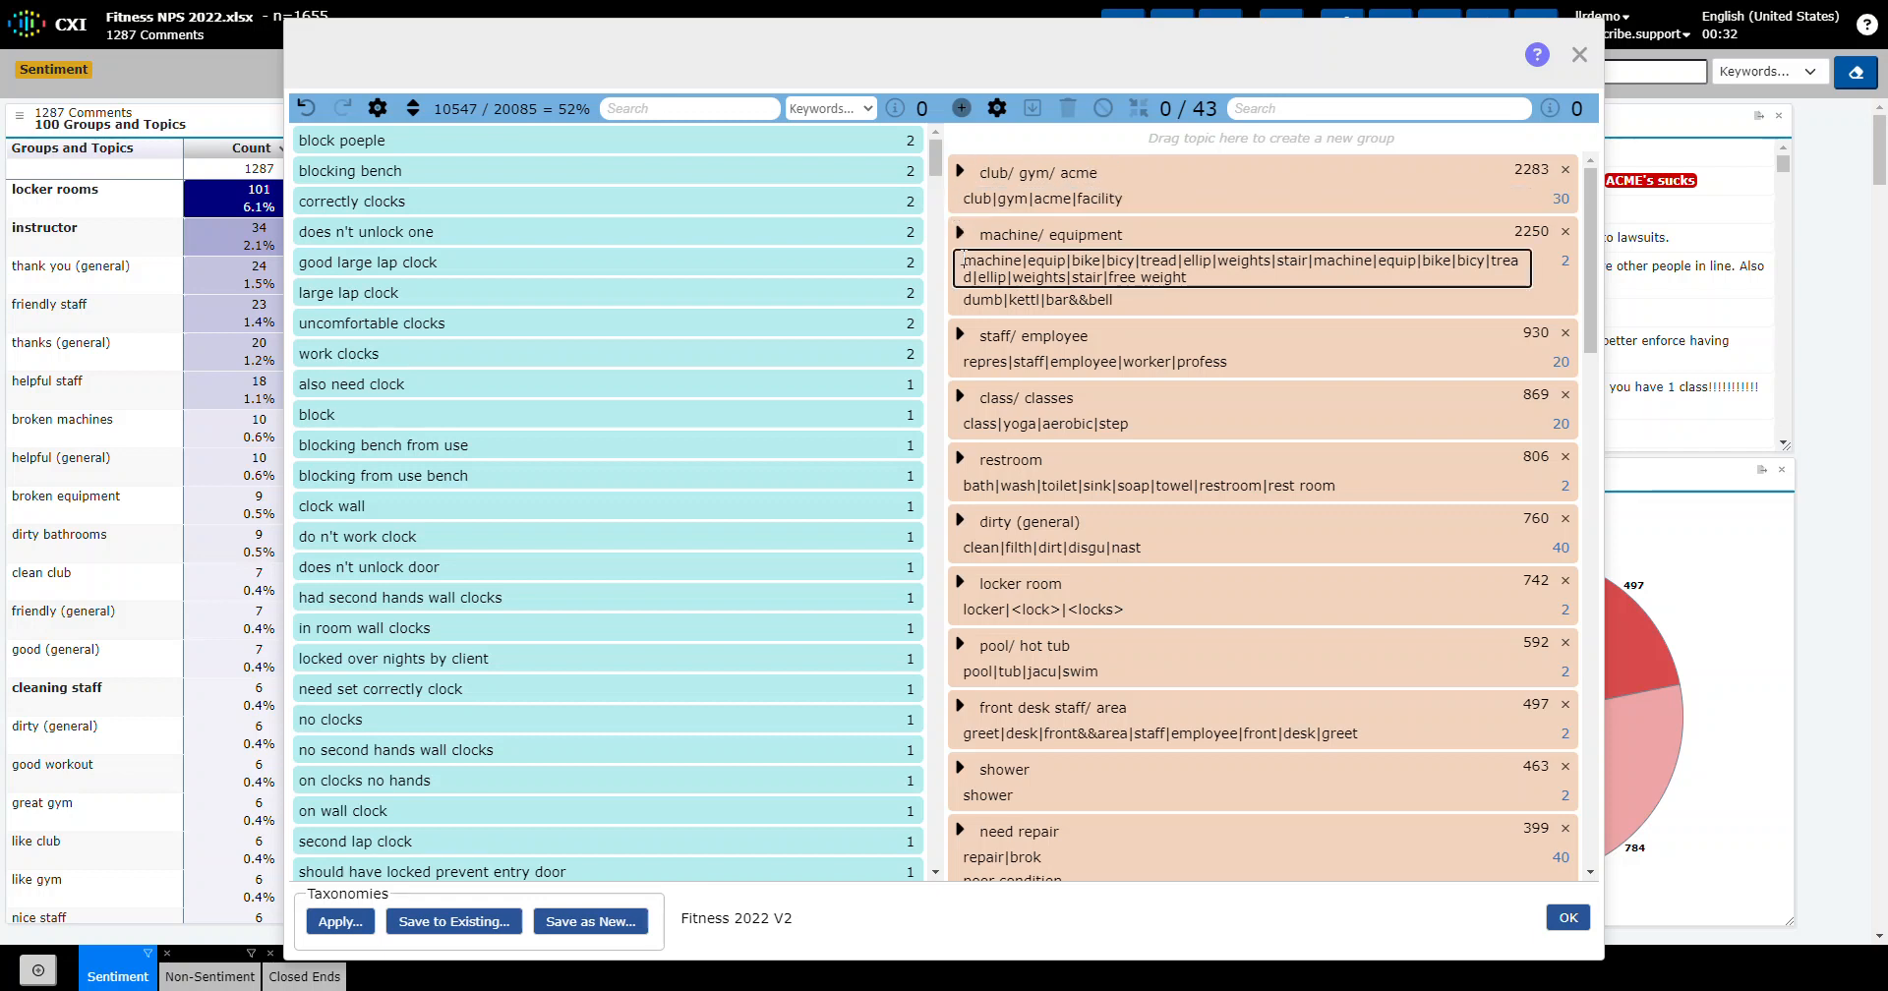
left_click(966, 299)
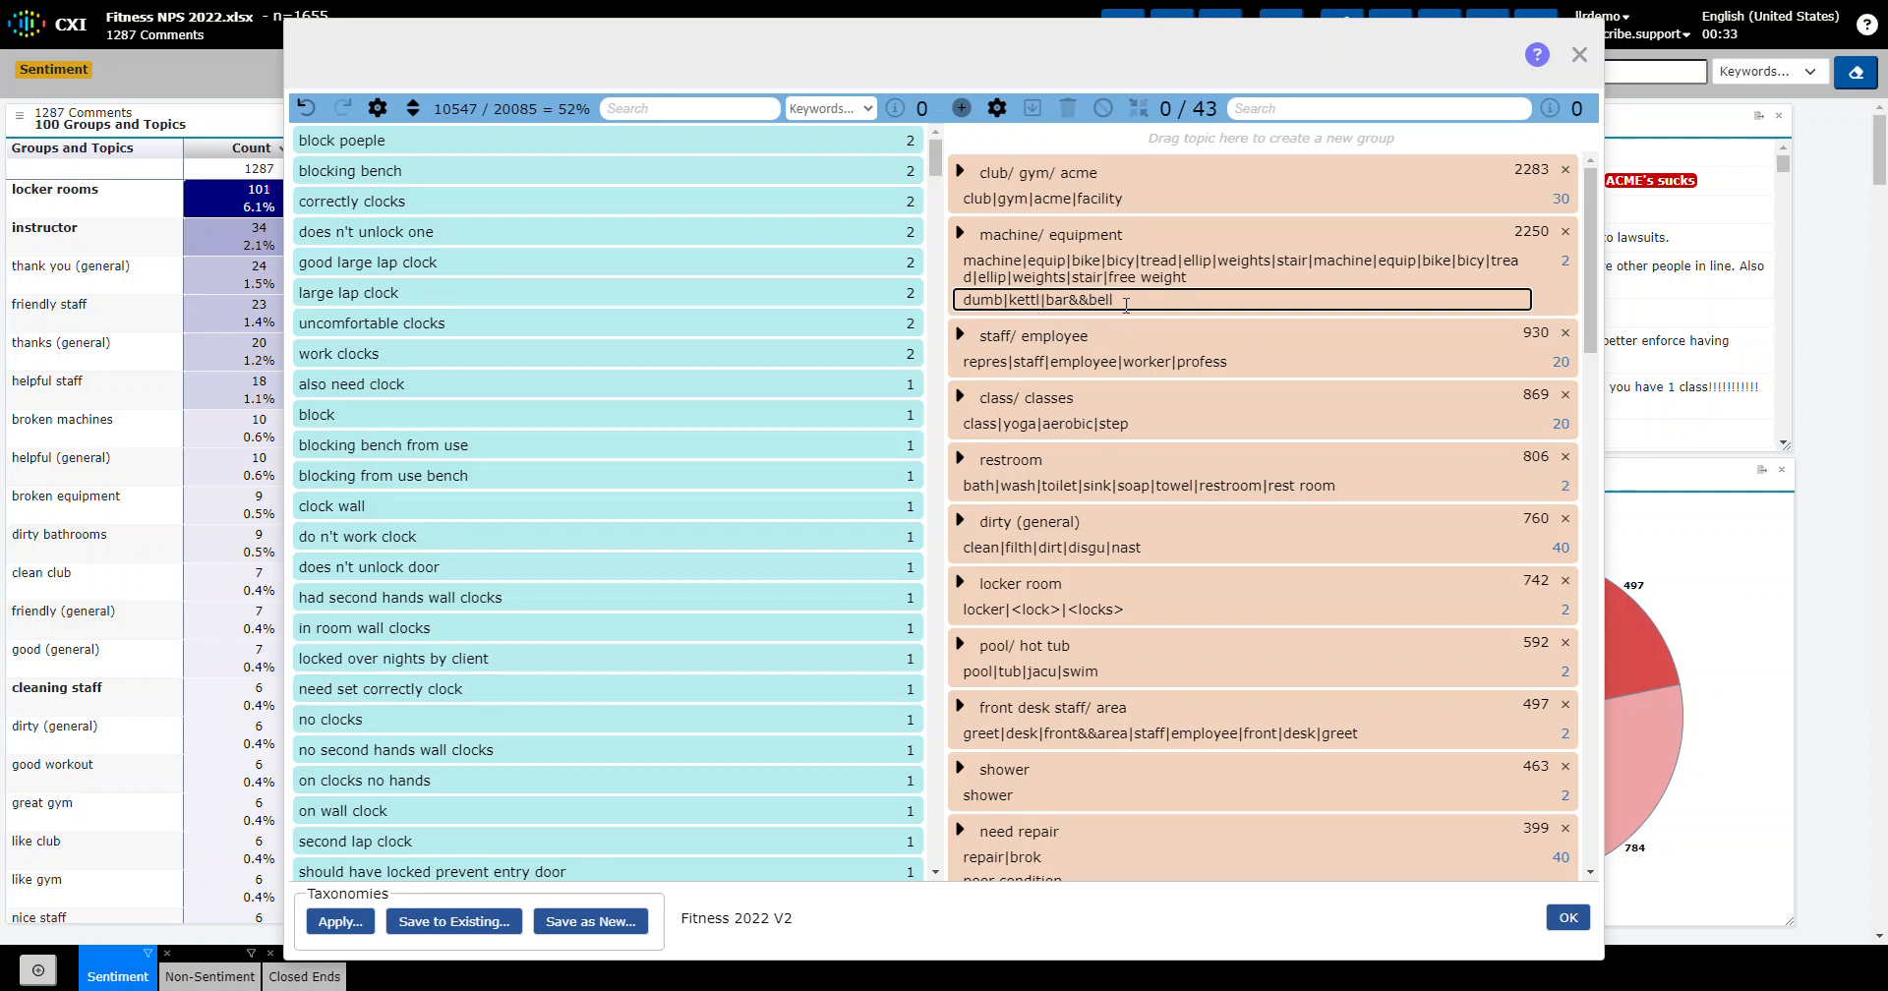
left_click(1131, 360)
left_click(1167, 417)
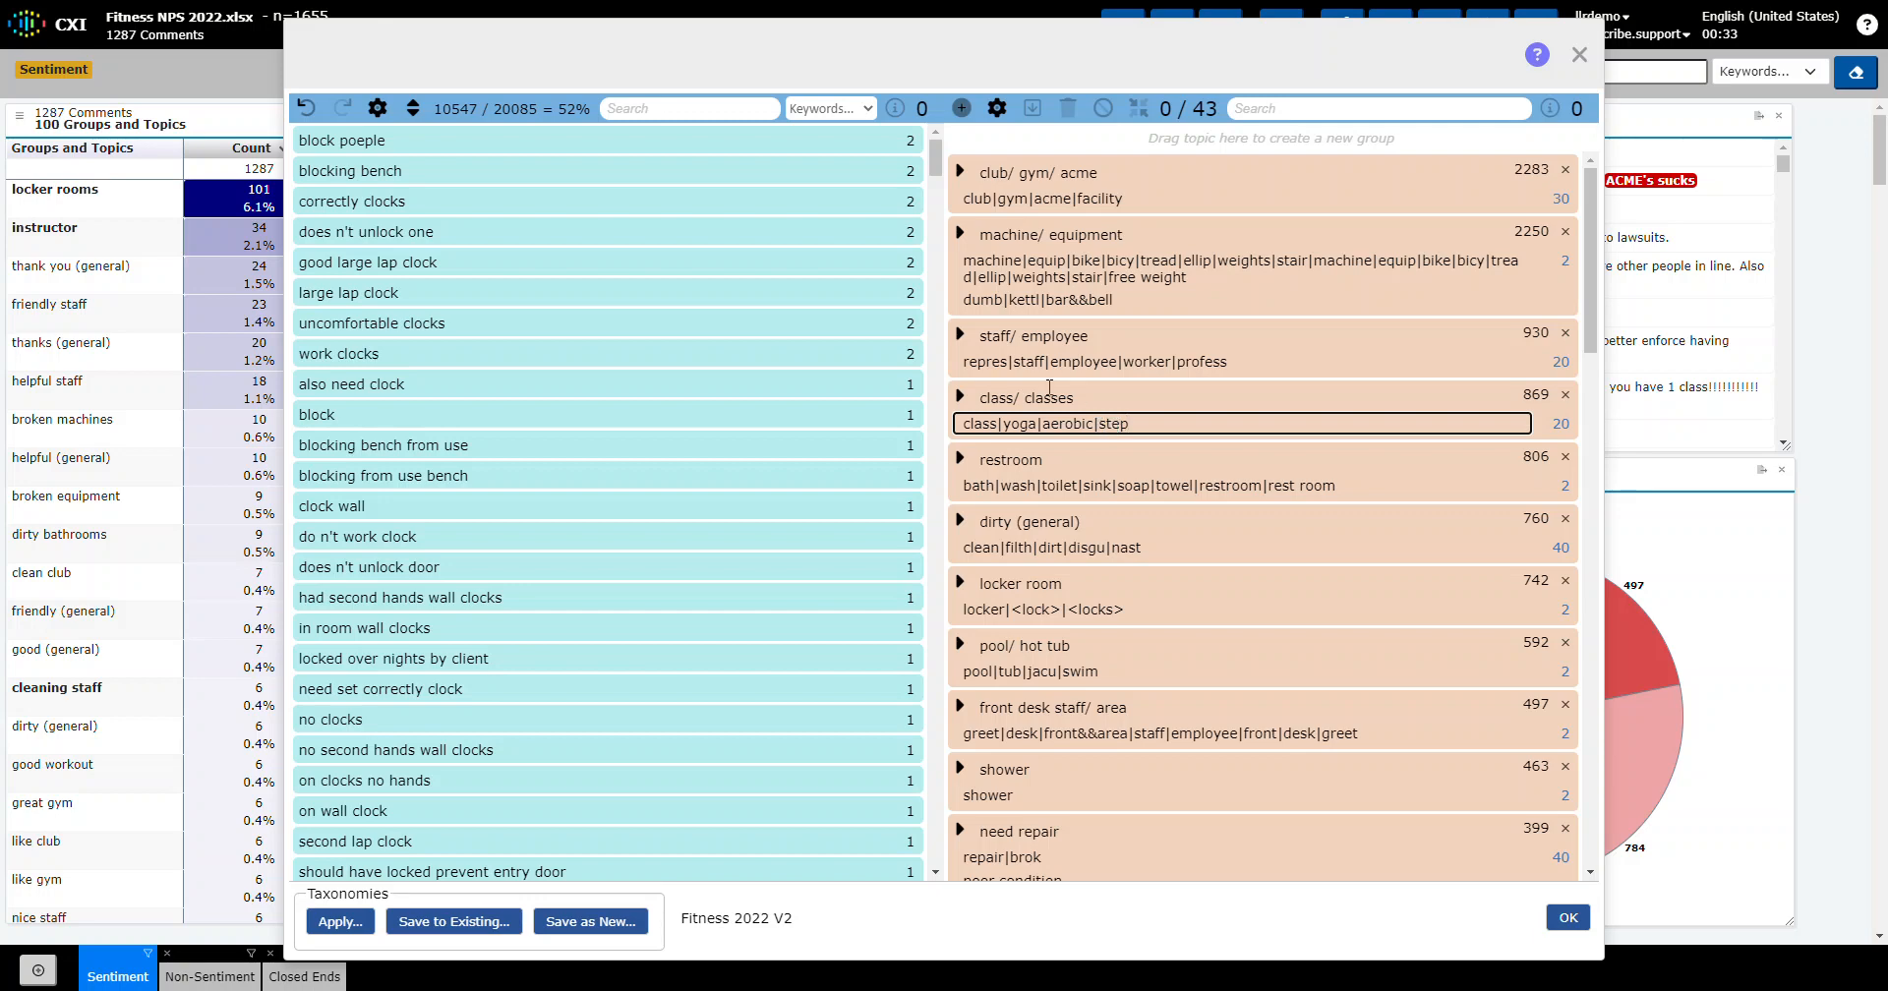
Search the ungrouped topics for "fee" and narrow the search to the whole word with "<fee>"
left_click(691, 109)
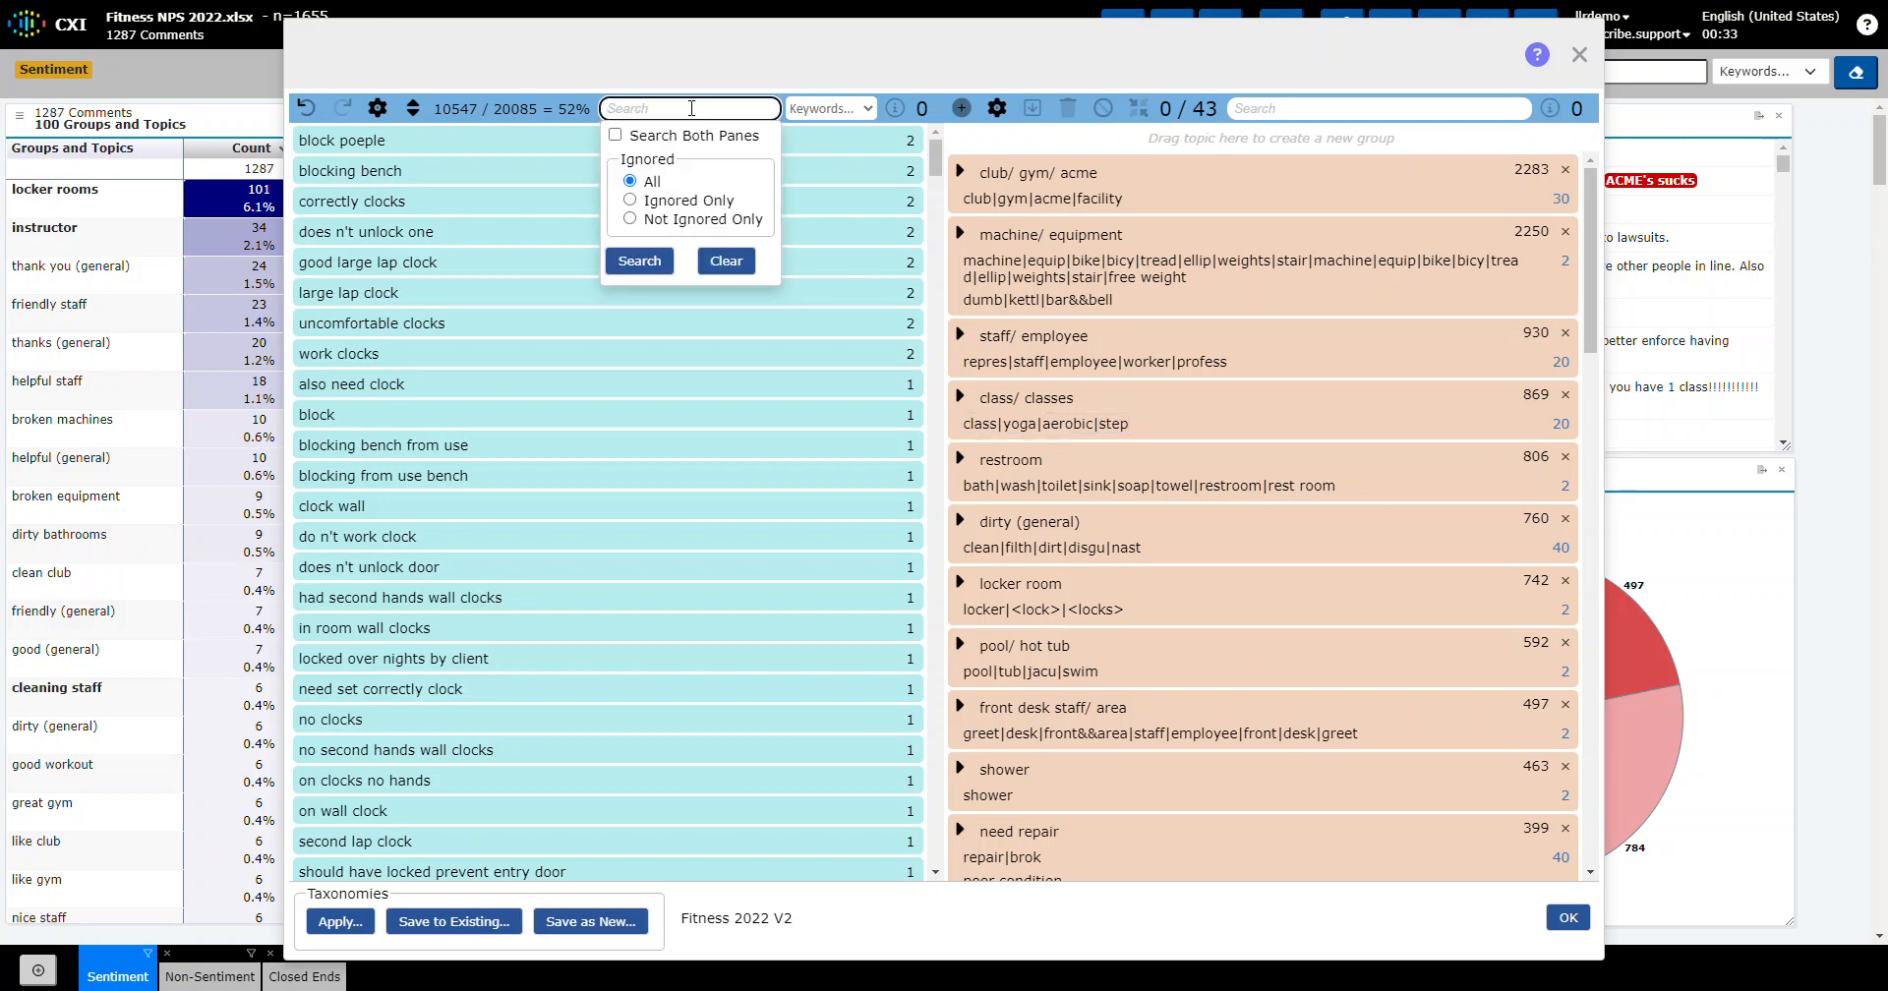
type("fee")
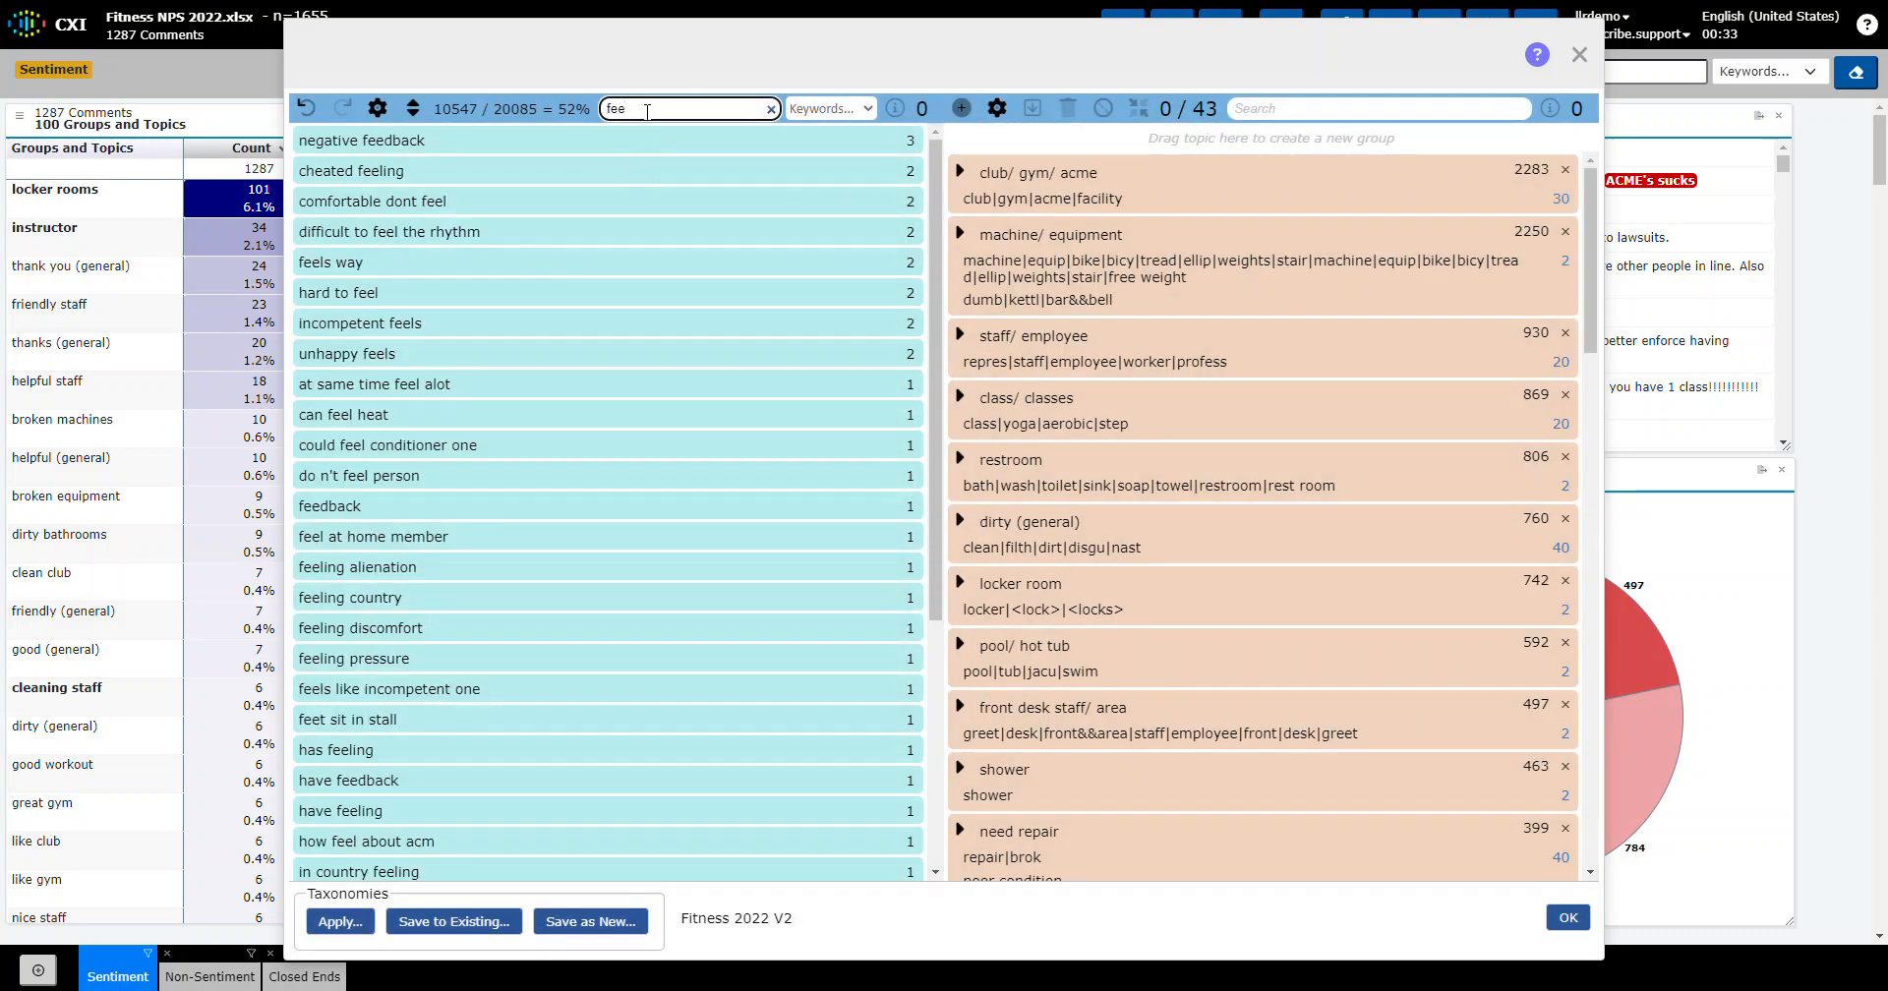
left_click_drag(637, 110, 604, 110)
type("<fee")
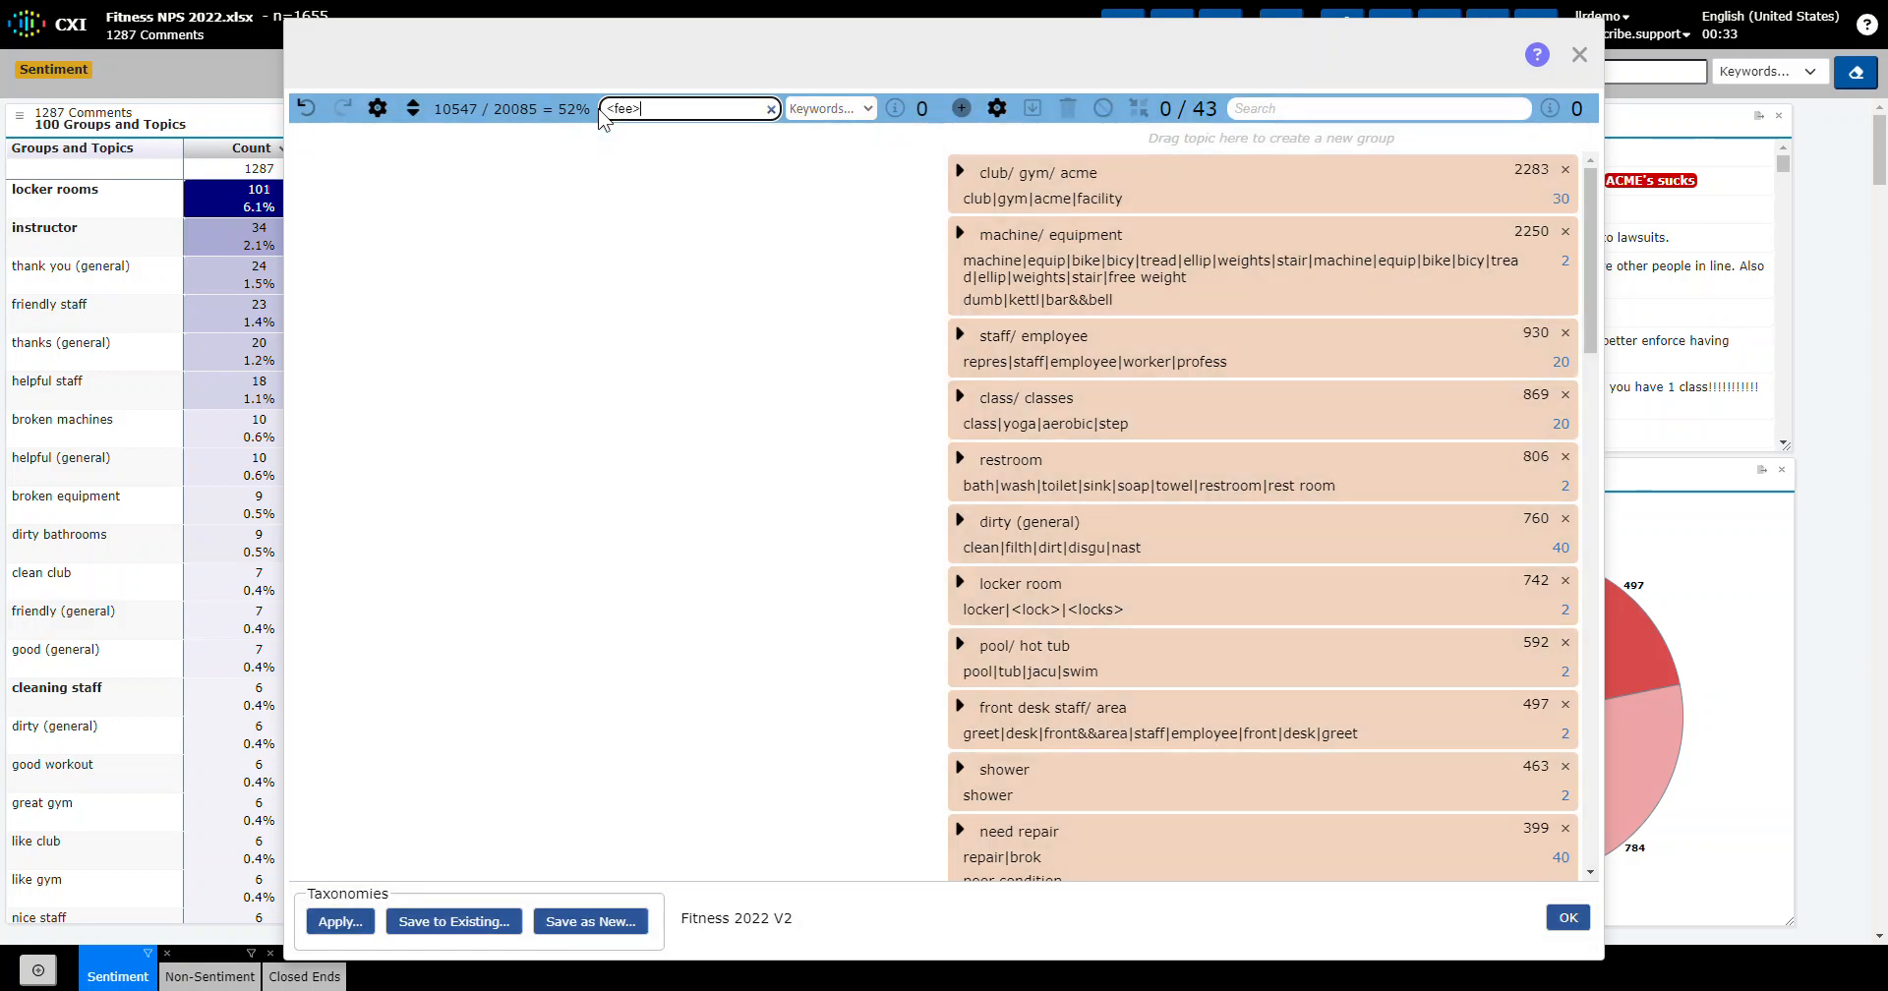
Extend the <fee> search to both panes to examine the matching grouped topics, and clear the search
left_click(665, 108)
left_click(615, 136)
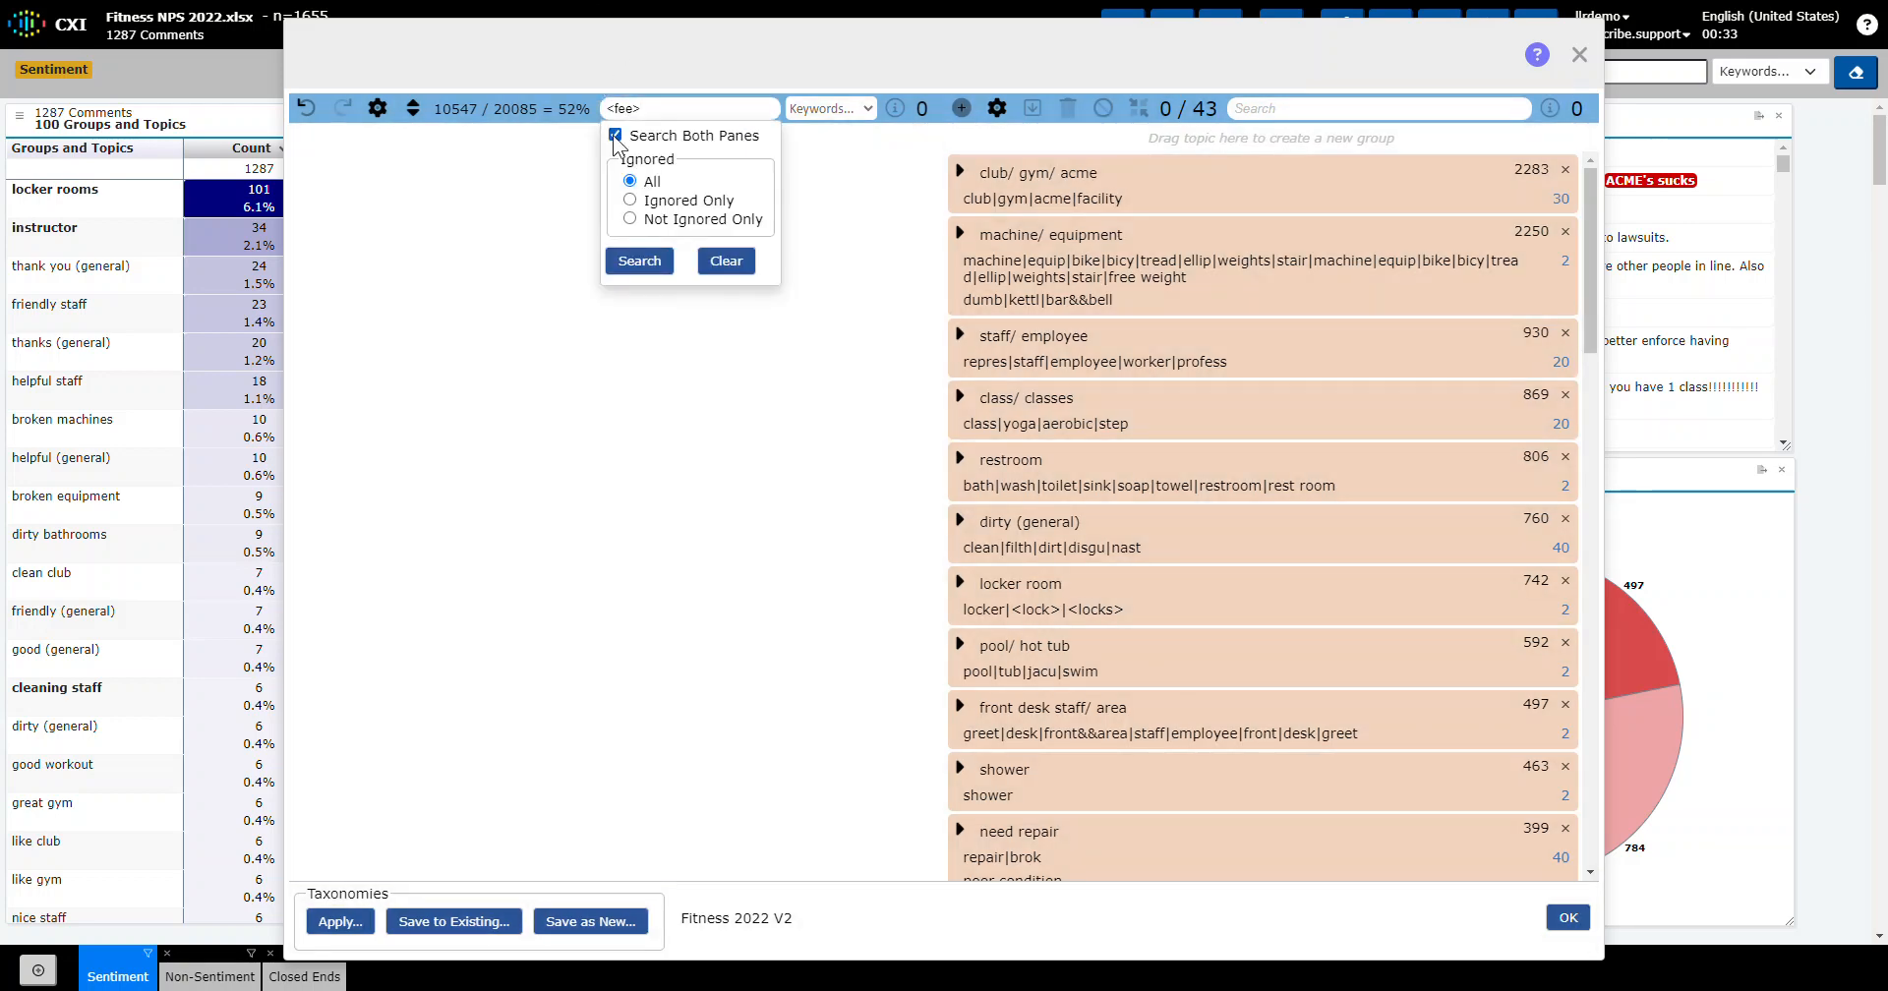
left_click(635, 267)
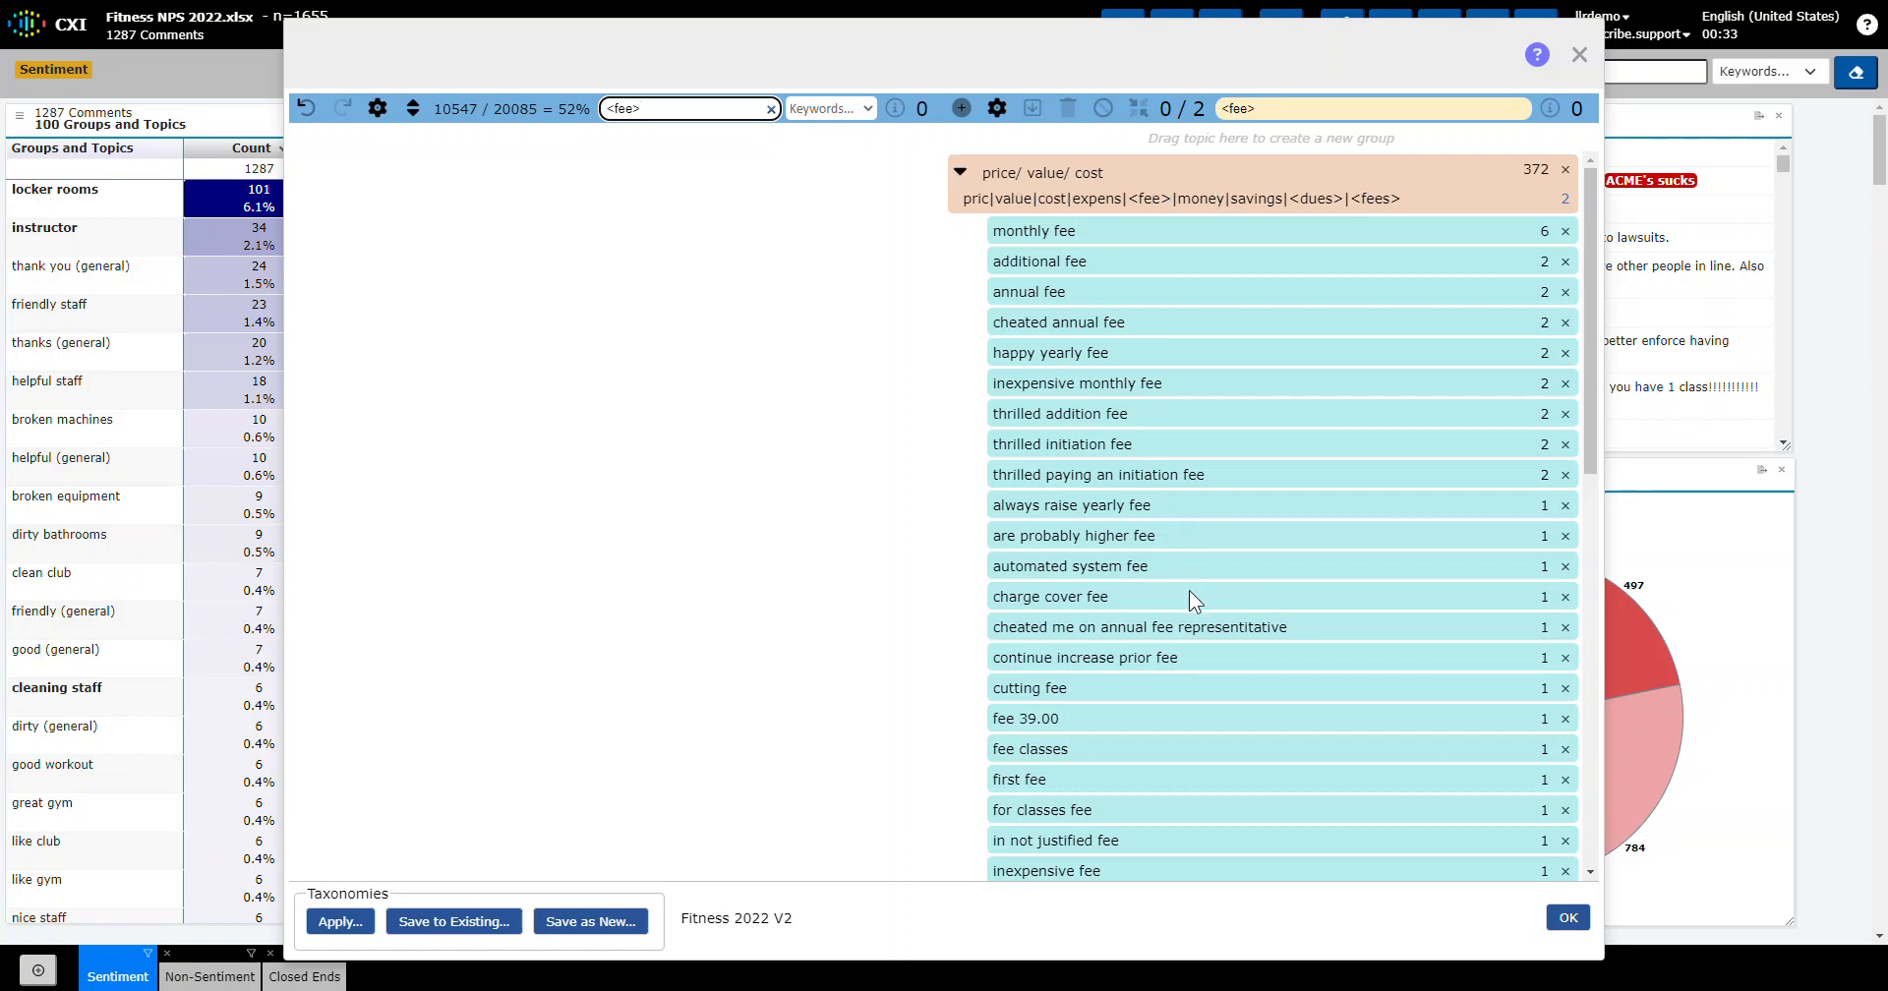
scroll(1229, 531, "down", 5)
scroll(1227, 550, "up", 5)
left_click(772, 110)
left_click(743, 264)
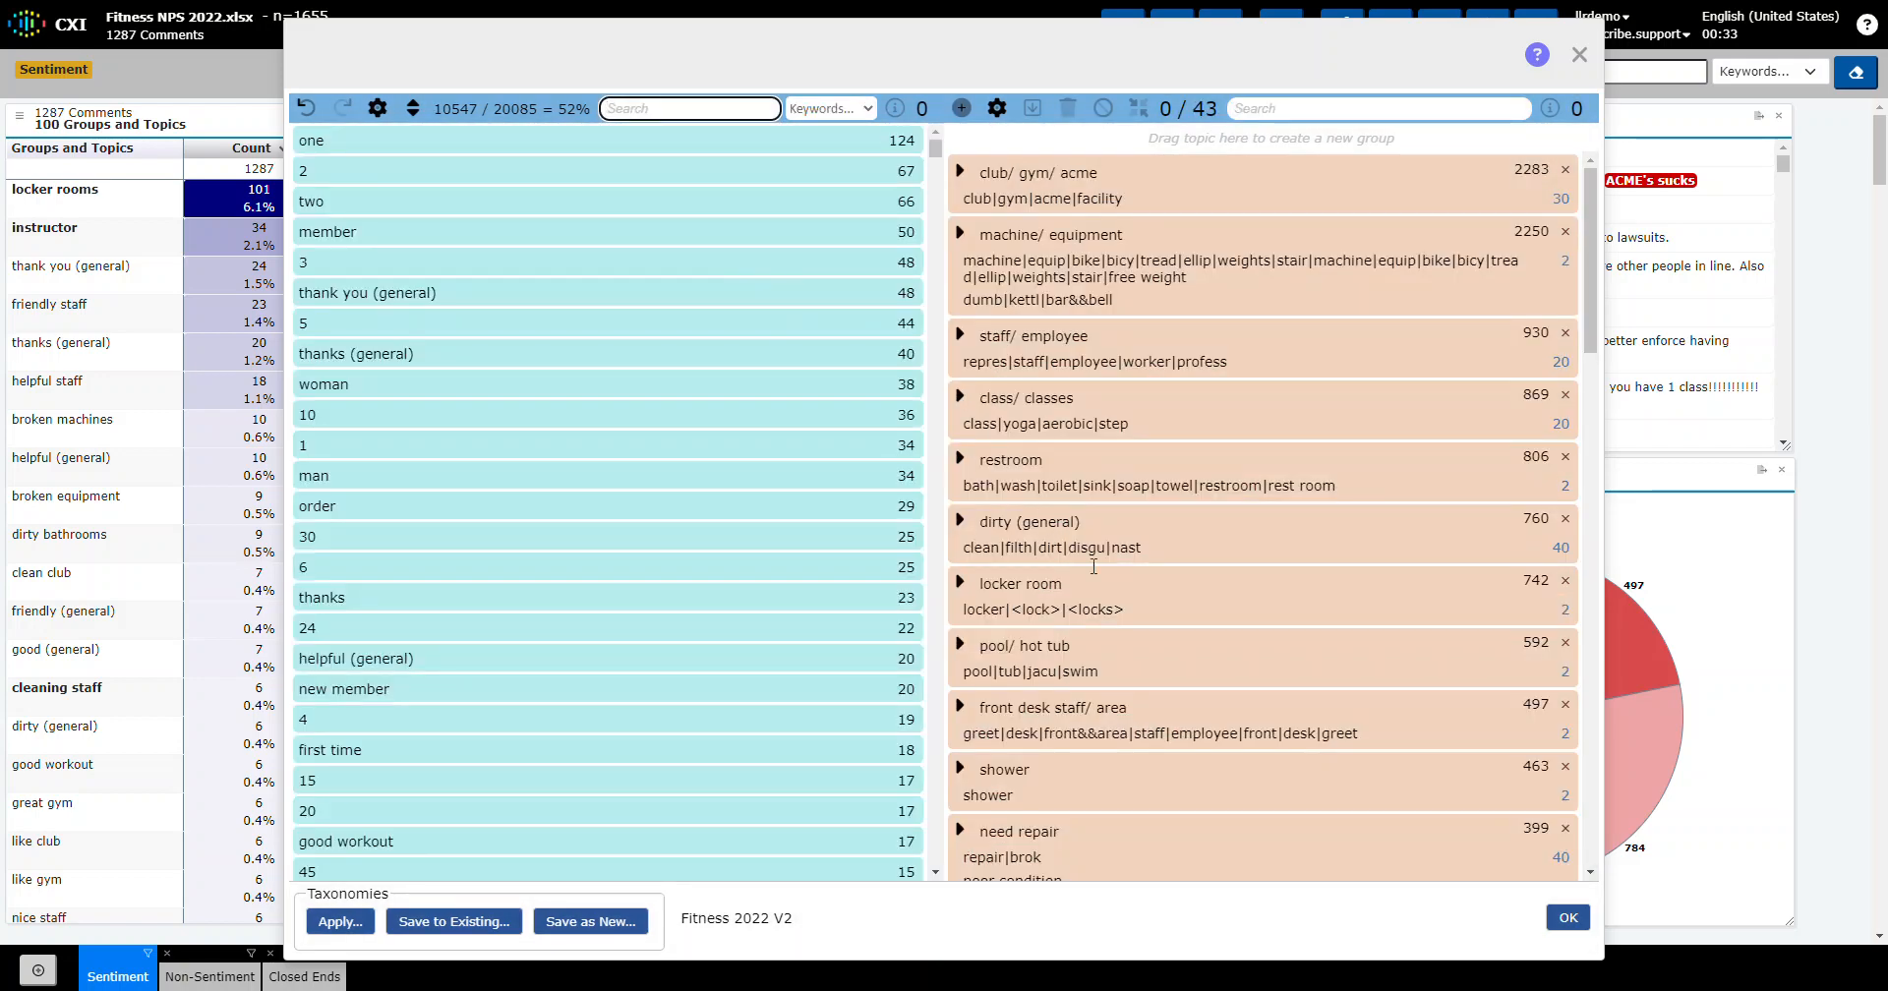
Review the full list of Fitness 2022 V2 groups and accept the applied grouping
scroll(1107, 584, "down", 10)
scroll(1104, 598, "down", 4)
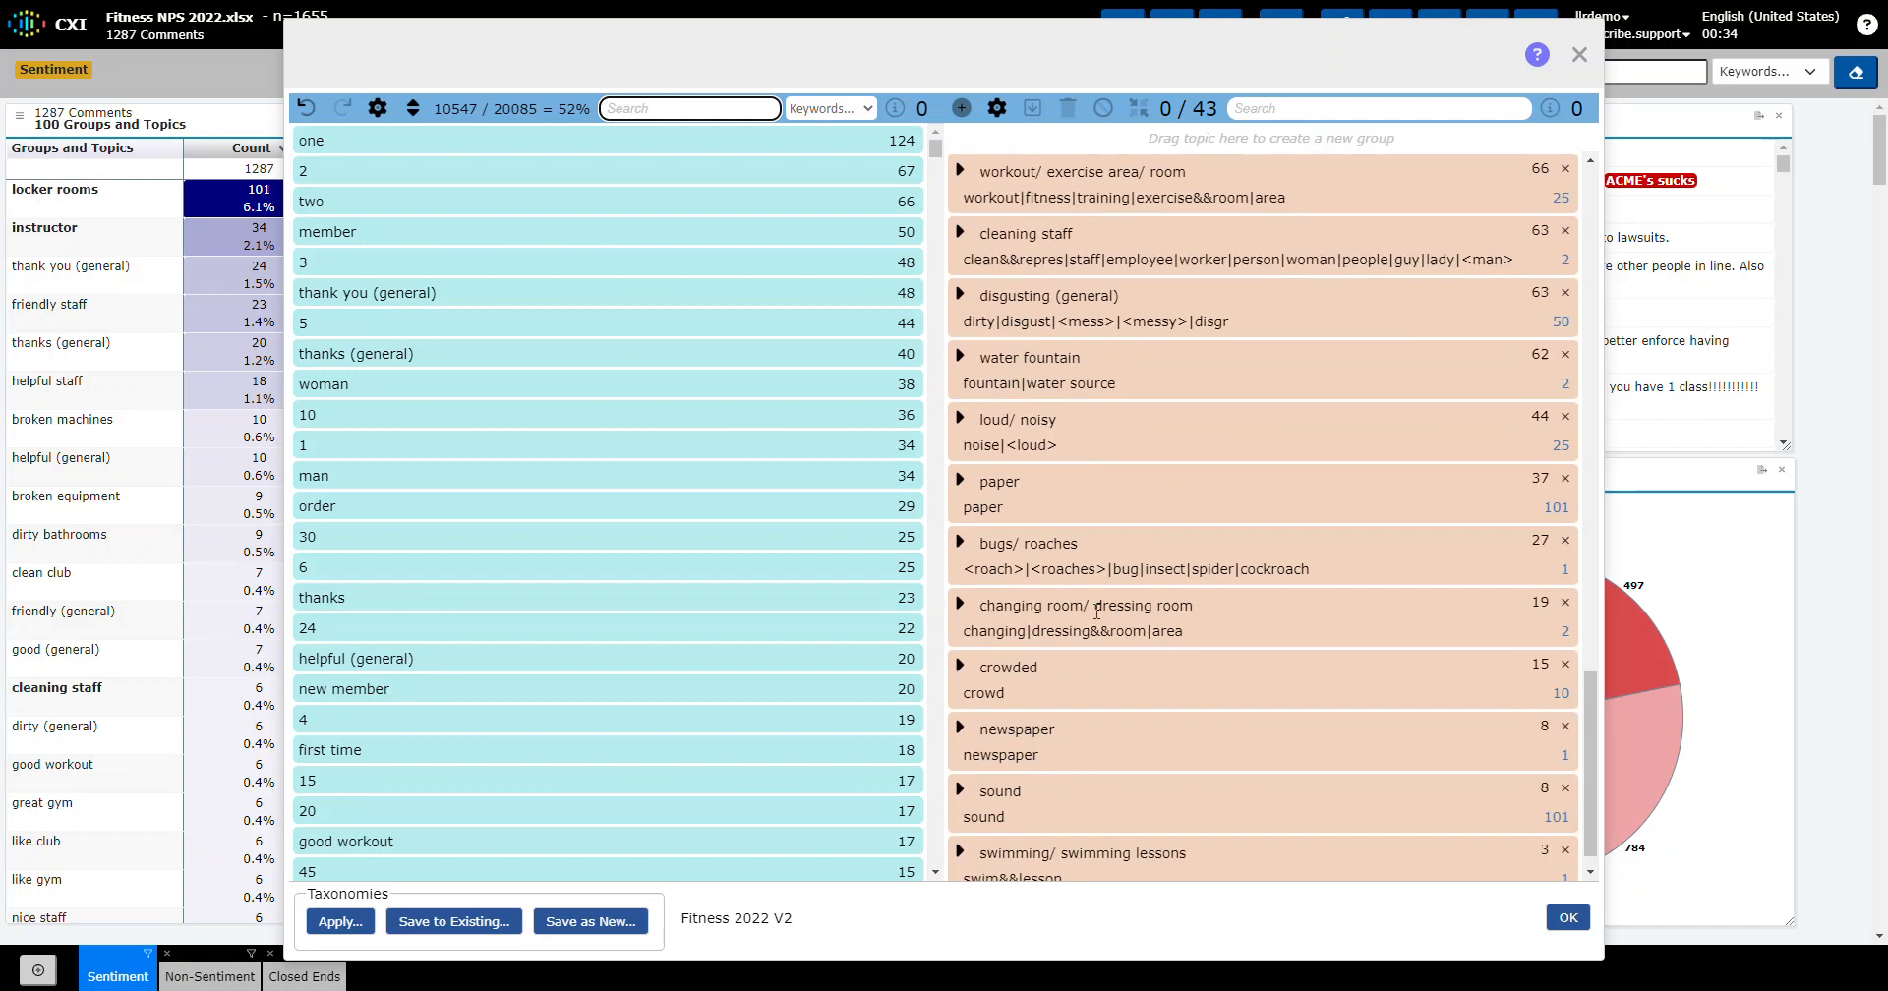
scroll(1091, 605, "up", 15)
scroll(1085, 612, "up", 2)
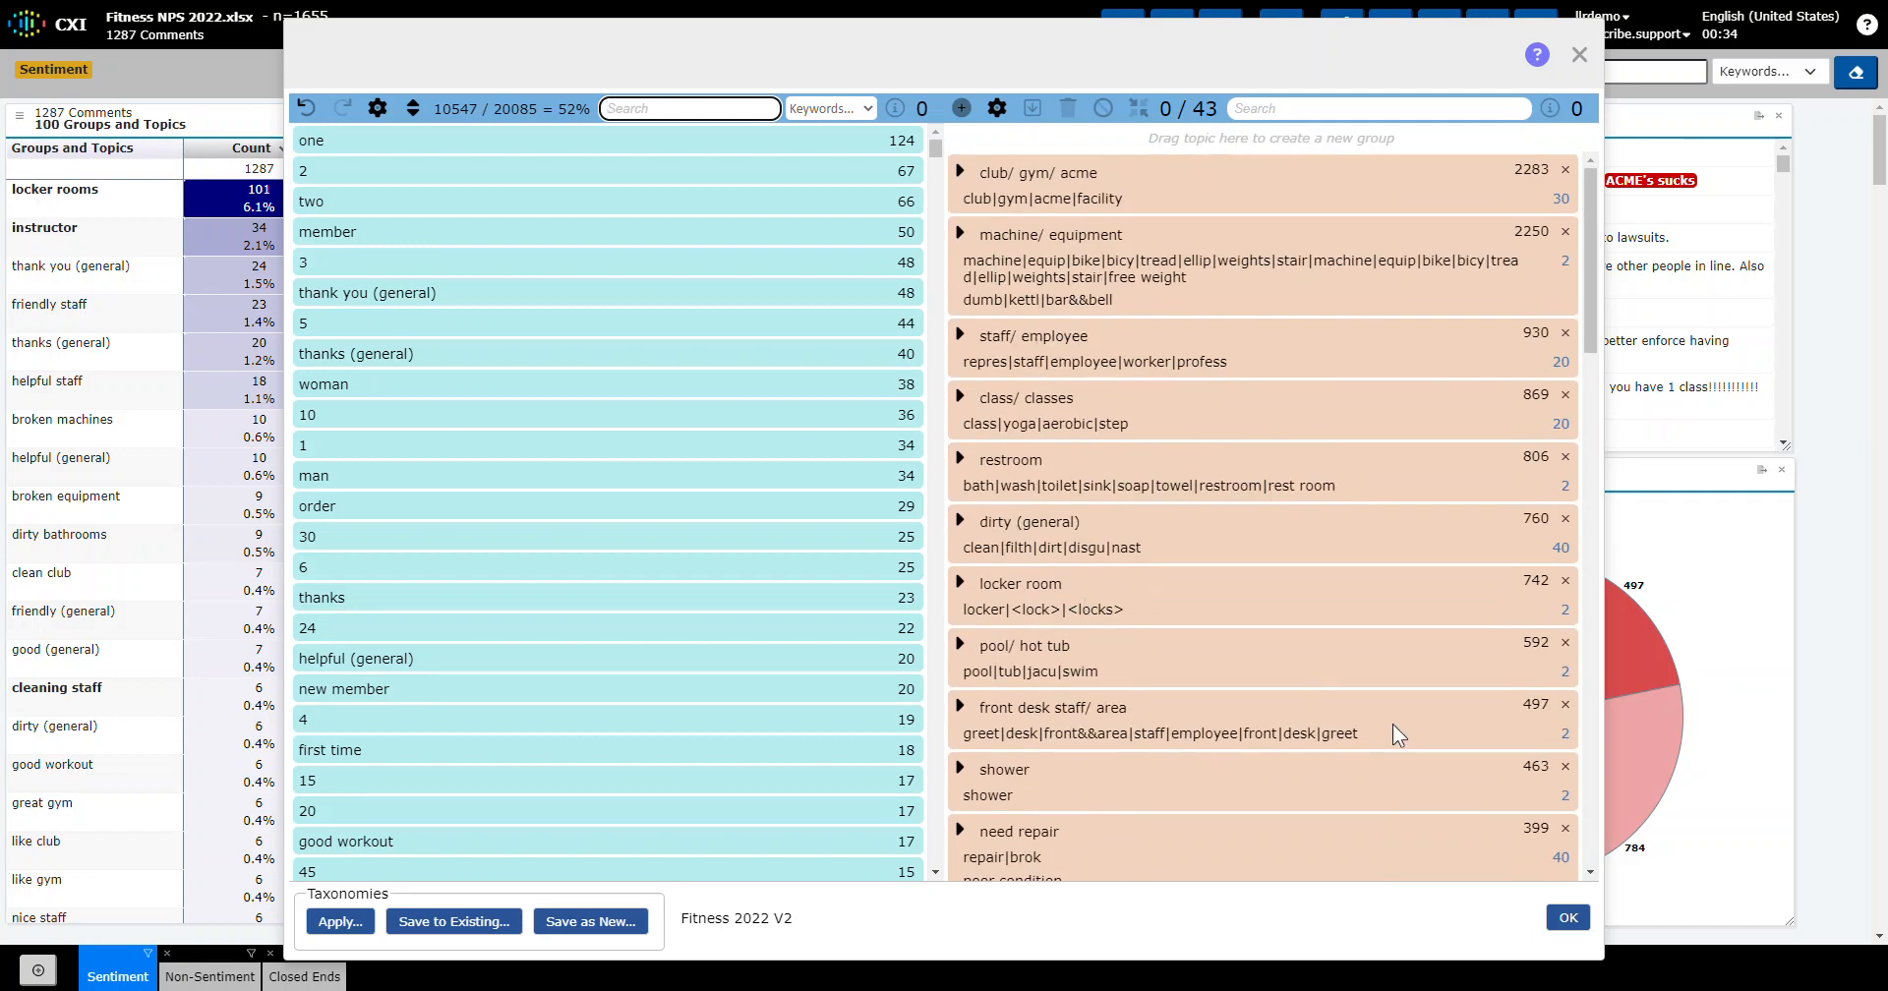
left_click(1566, 936)
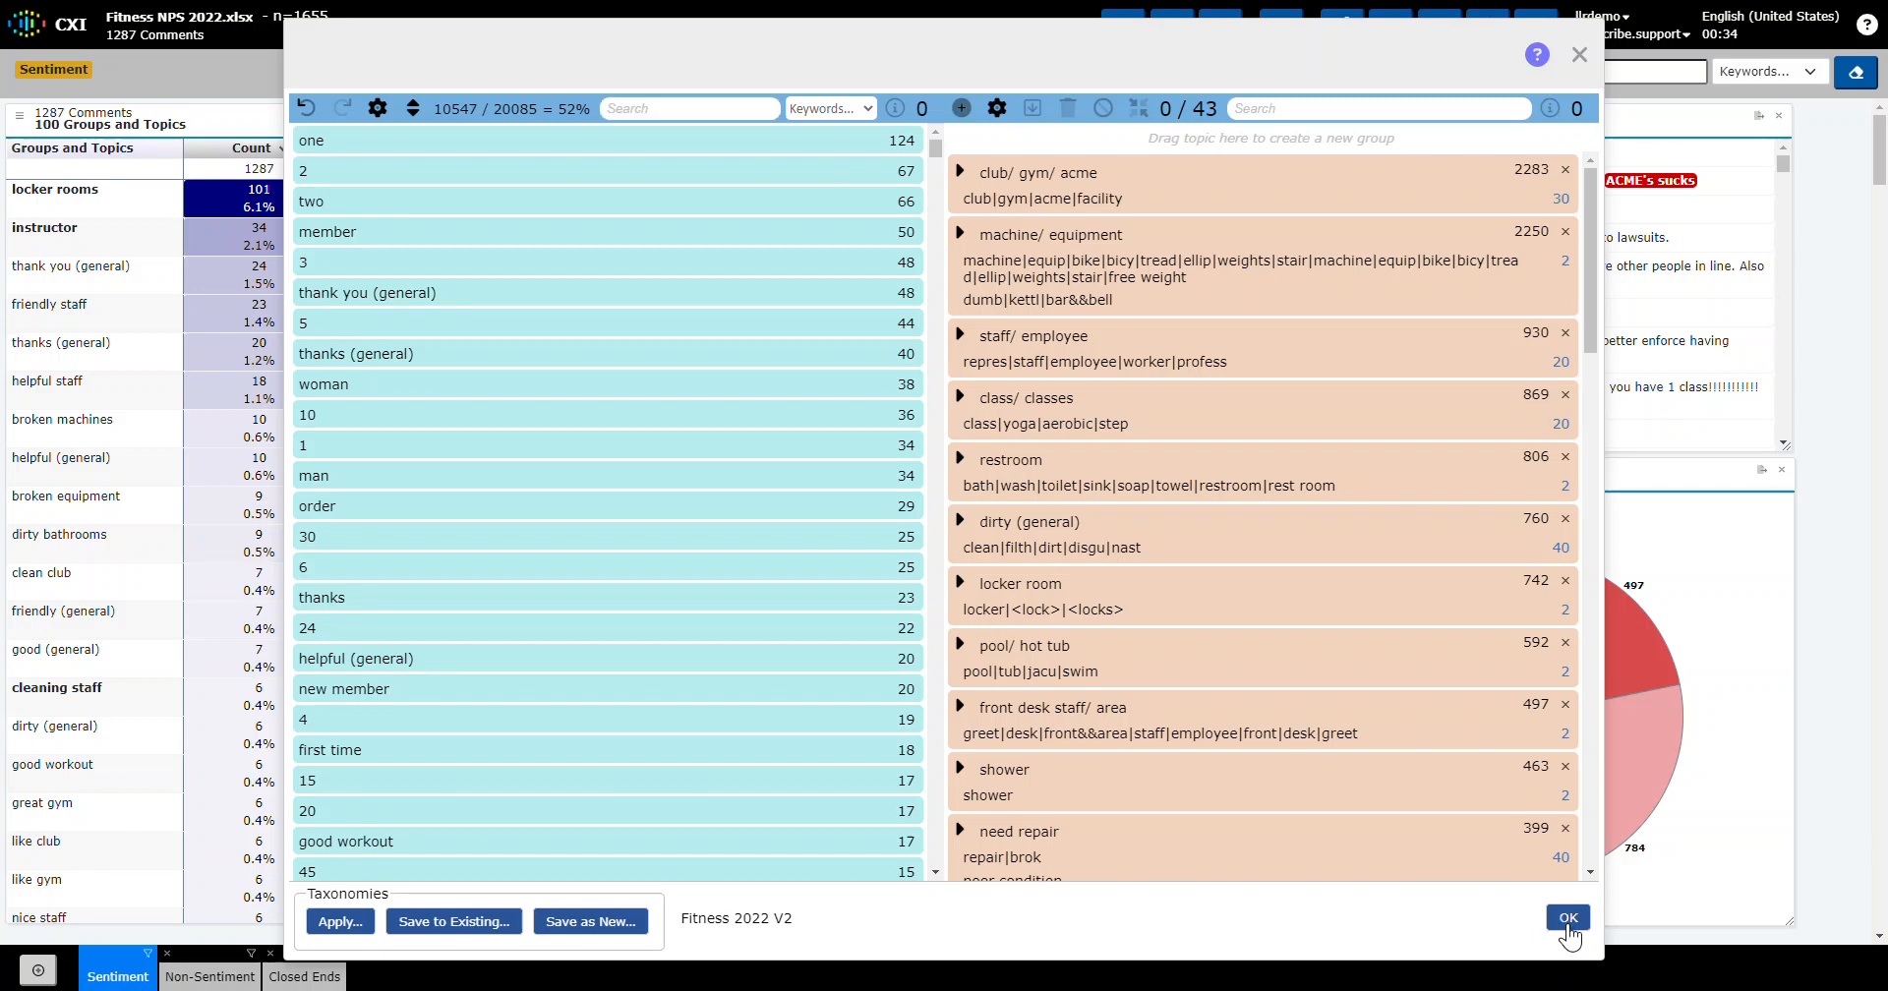